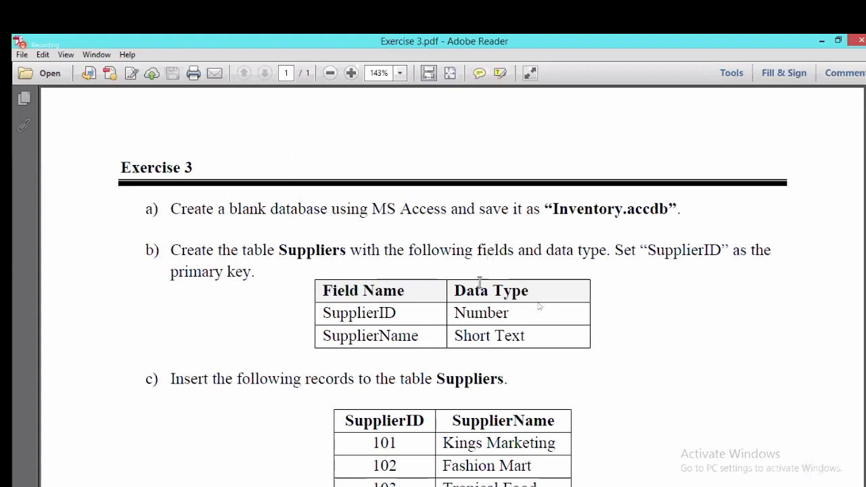
# Step: Dismiss the activation prompt and start a Blank desktop database, browsing for its save location
pyautogui.click(183, 485)
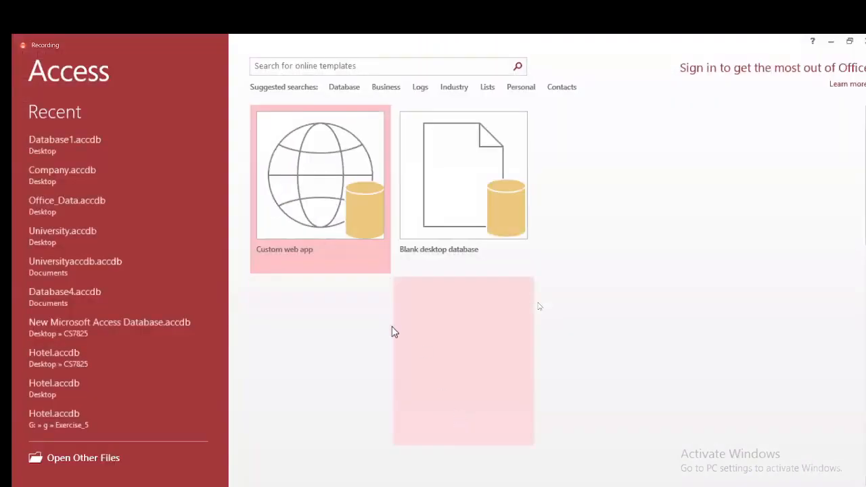
pyautogui.click(589, 128)
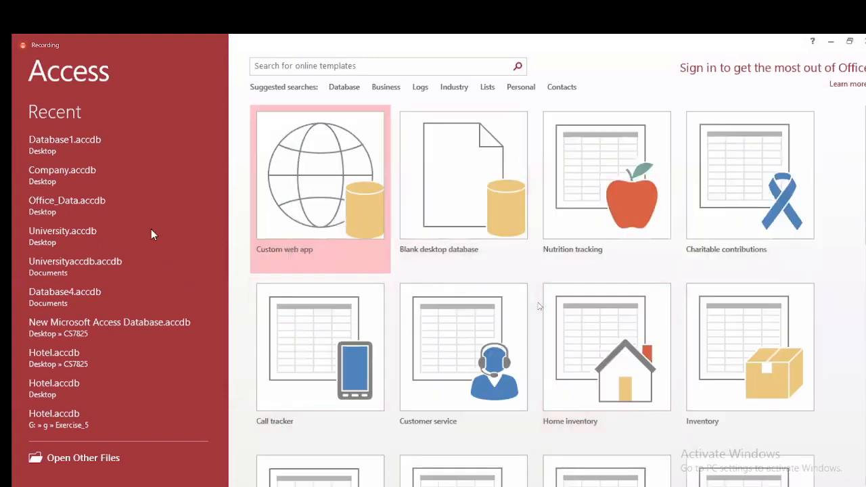
pyautogui.click(471, 199)
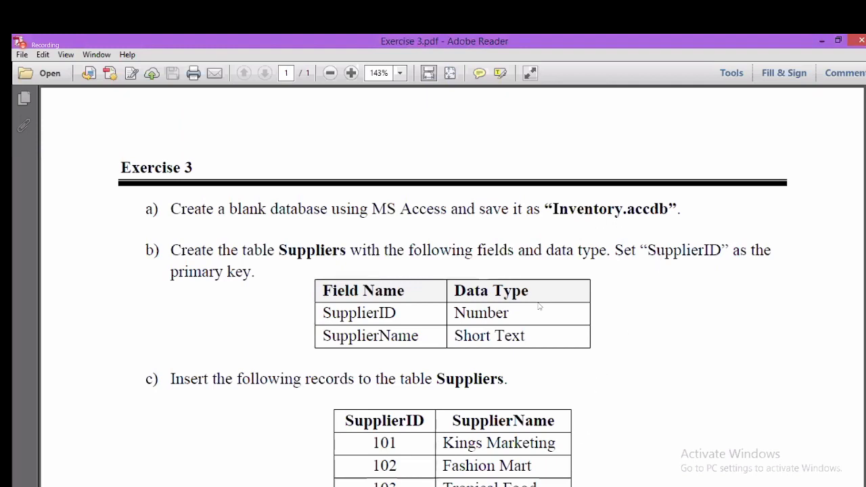
pyautogui.hotkey('alt', 'Tab')
pyautogui.click(549, 257)
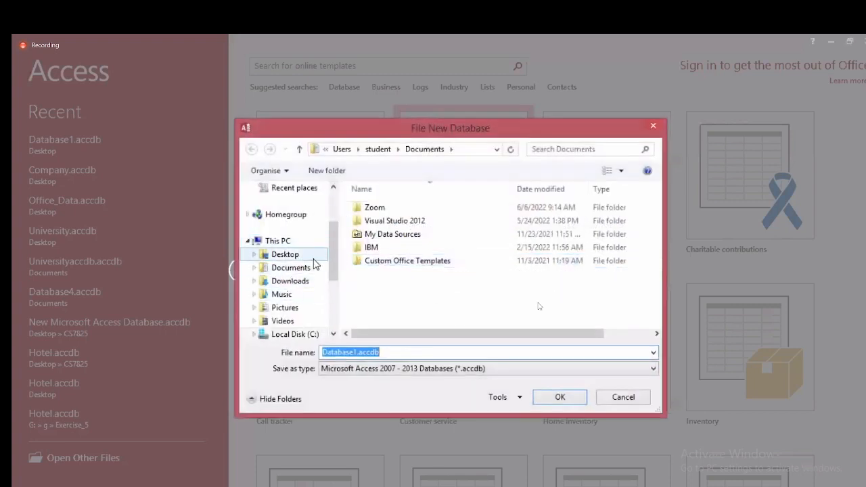
# Step: Create a new folder named Access on the Desktop and open it
pyautogui.click(284, 260)
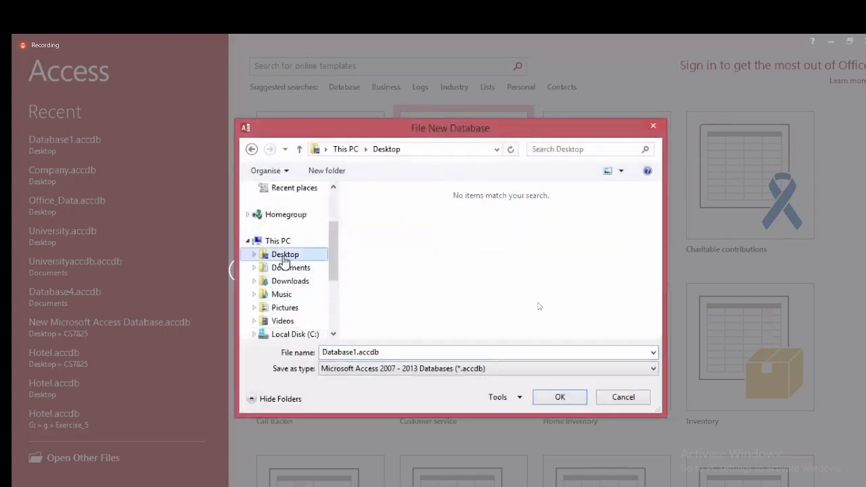
pyautogui.click(340, 173)
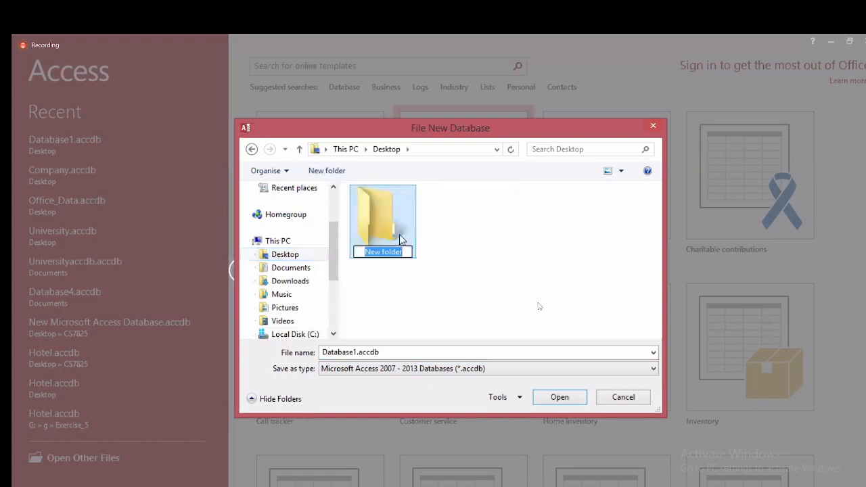
pyautogui.write('Access')
pyautogui.press('Return')
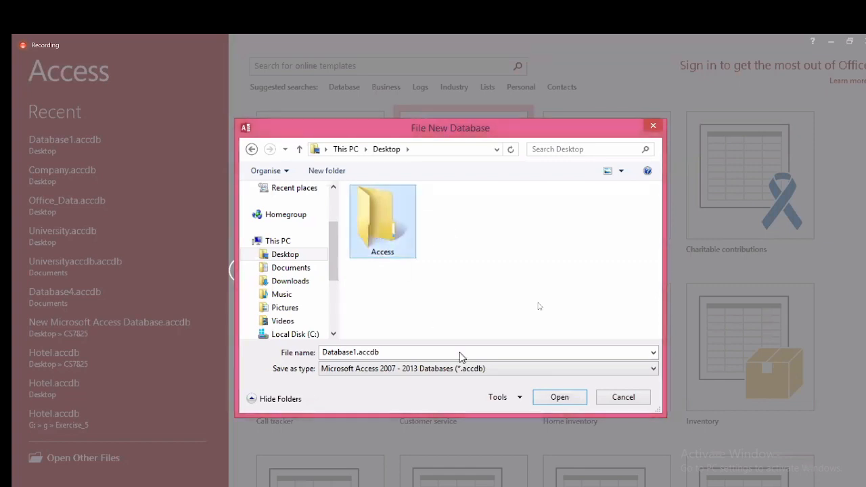
pyautogui.click(577, 401)
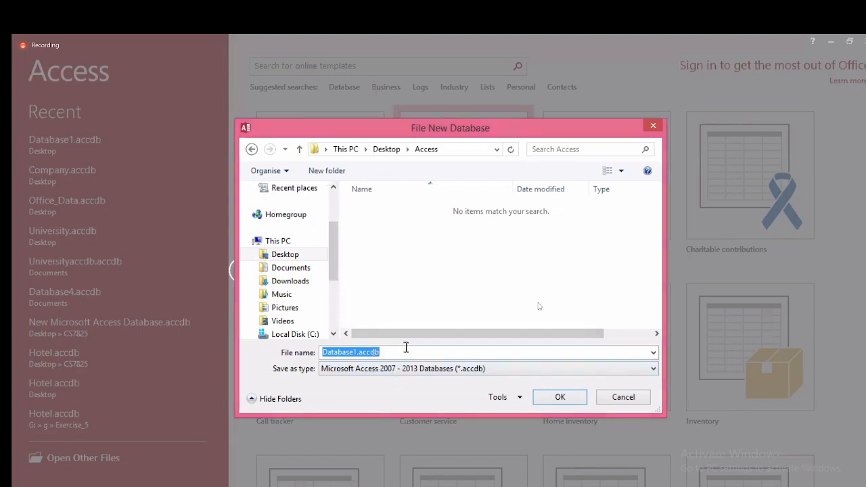
# Step: Name the database file Inventory.accdb and confirm the location
pyautogui.click(357, 354)
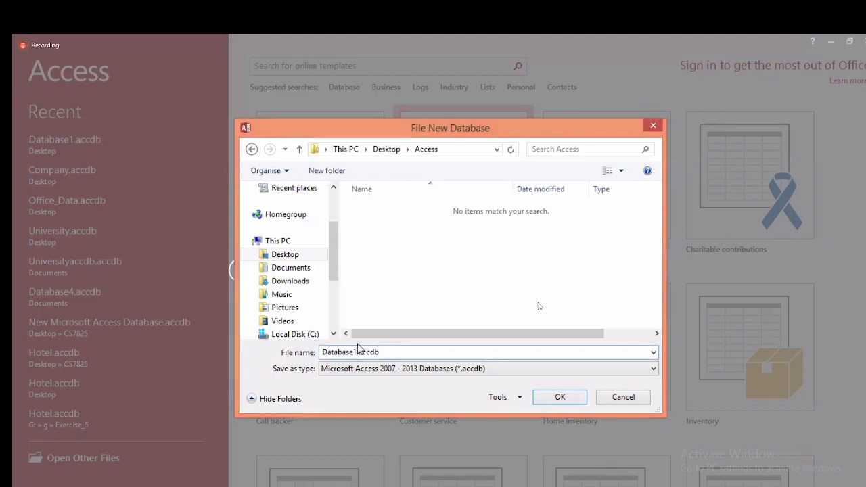
pyautogui.press('BackSpace')
pyautogui.press('BackSpace')
pyautogui.press('BackSpace')
pyautogui.press('BackSpace')
pyautogui.press('BackSpace')
pyautogui.press('BackSpace')
pyautogui.press('BackSpace')
pyautogui.press('BackSpace')
pyautogui.press('BackSpace')
pyautogui.write('Inventory')
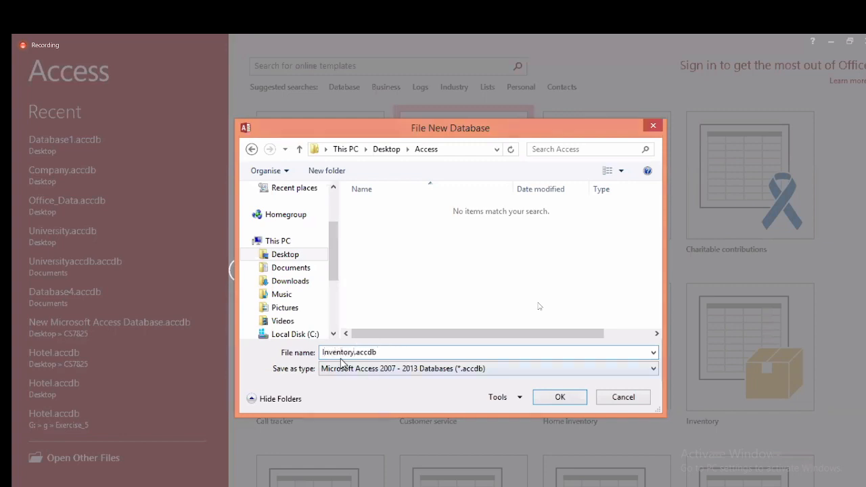
pyautogui.click(558, 398)
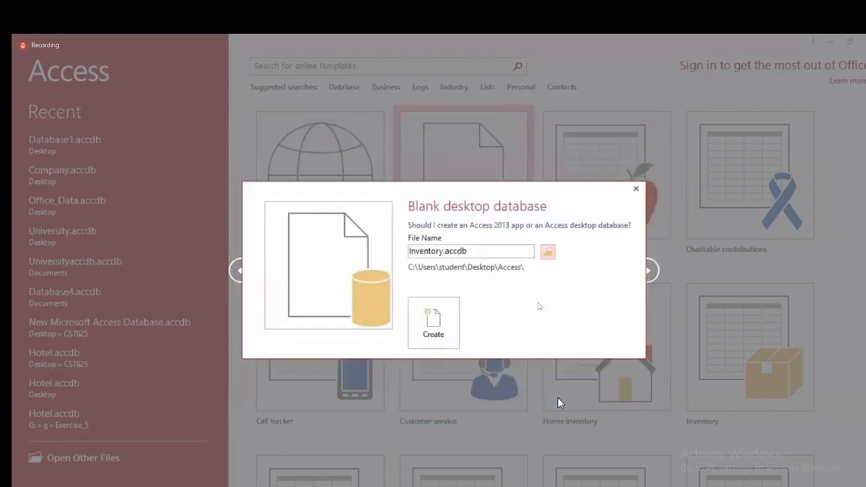
# Step: Create the Inventory database and switch Table1 to Design View
pyautogui.click(431, 323)
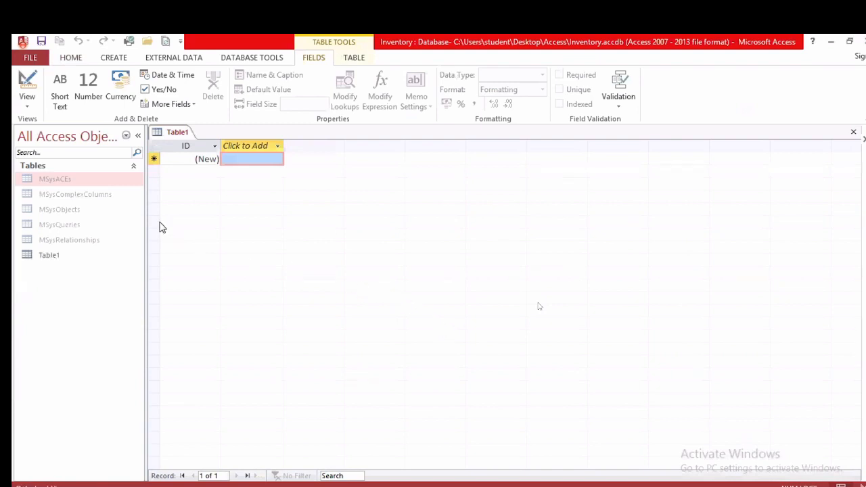
pyautogui.rightClick(173, 138)
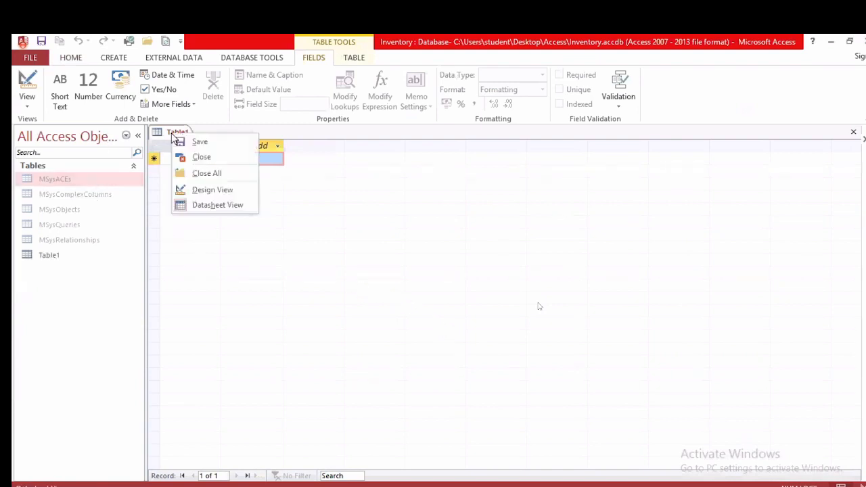
pyautogui.click(211, 190)
# Step: Save the first table under the name Suppliers
pyautogui.hotkey('alt', 'Tab')
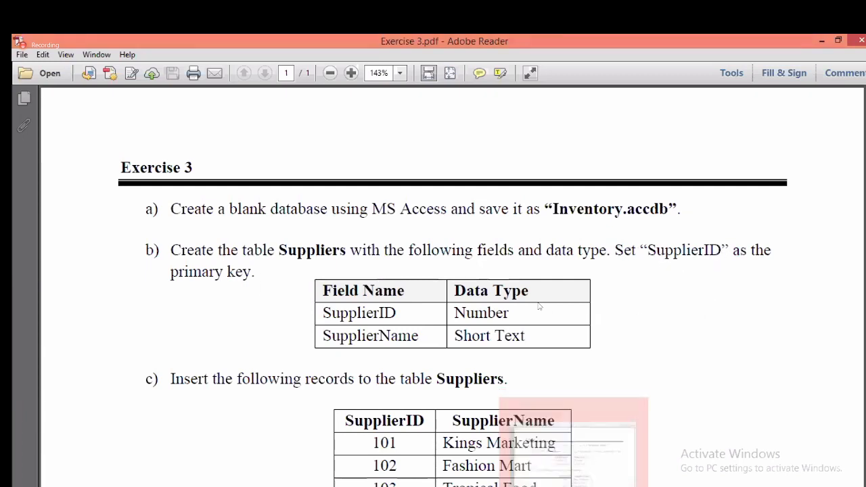
pyautogui.click(541, 486)
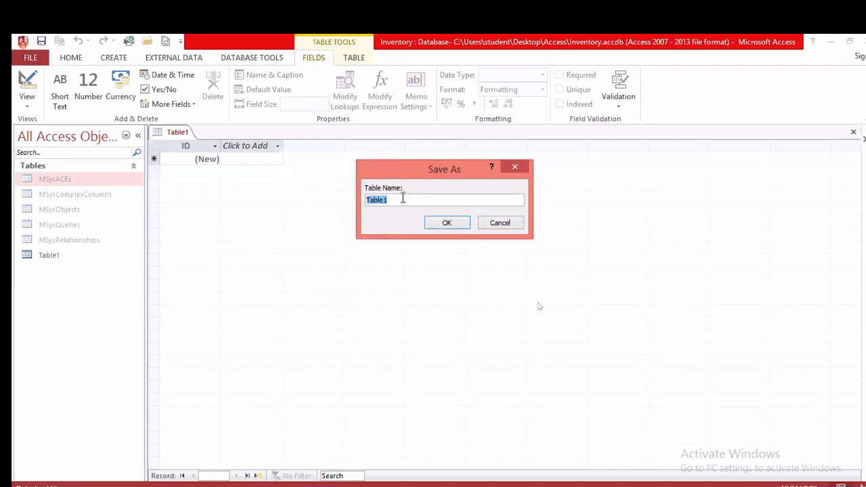
pyautogui.write('Suppliers')
pyautogui.click(459, 224)
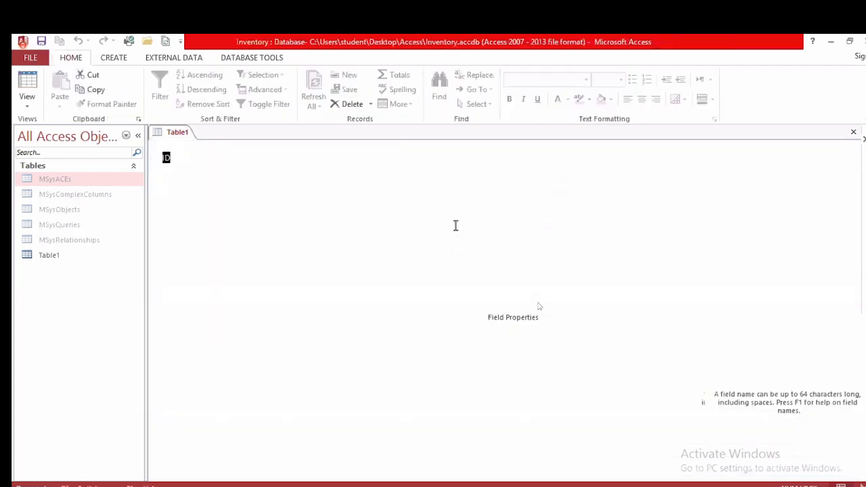
# Step: Rename the ID field to SupplierID and add SupplierName as Short Text
pyautogui.hotkey('alt', 'Tab')
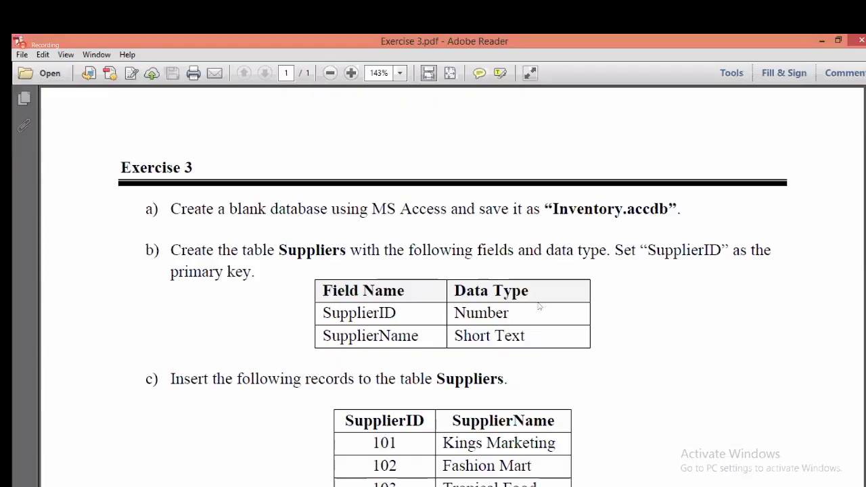
pyautogui.hotkey('alt', 'Tab')
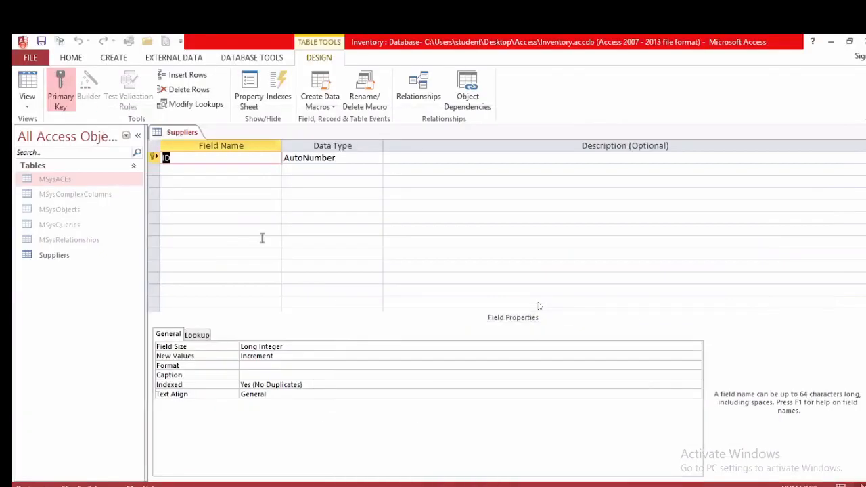
pyautogui.write('Supplier')
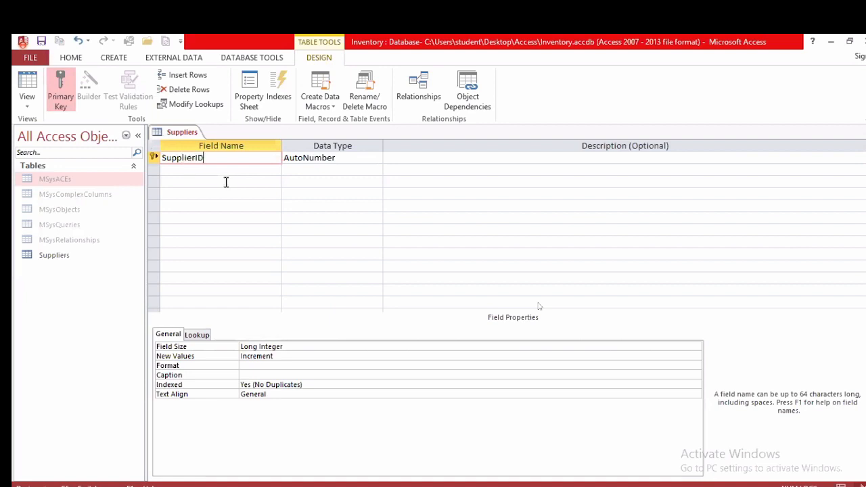
pyautogui.write('ID')
pyautogui.click(203, 170)
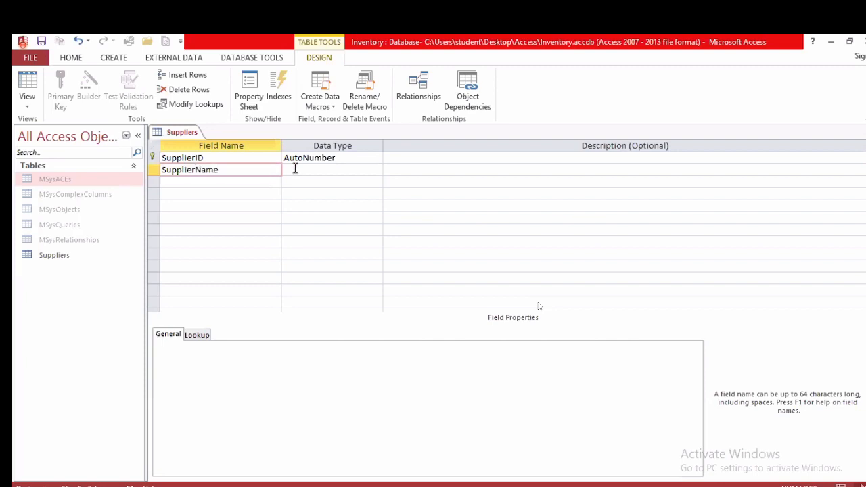
pyautogui.click(295, 170)
# Step: Change SupplierID's data type to Number
pyautogui.hotkey('alt', 'Tab')
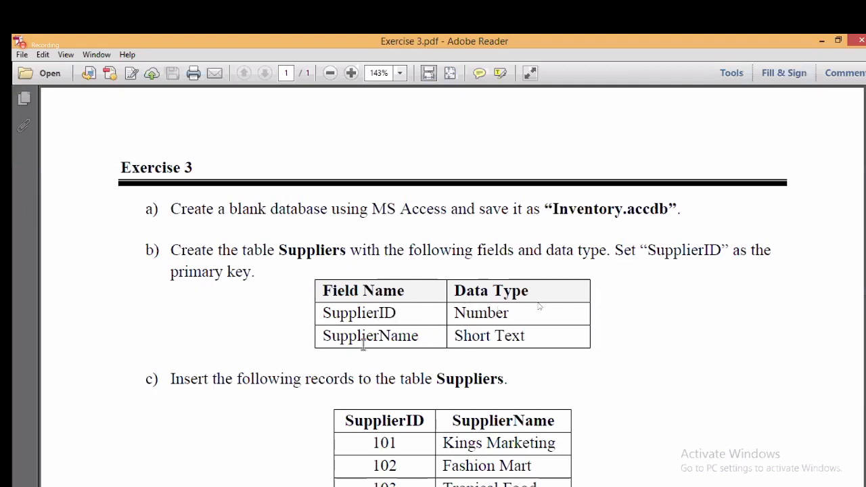
pyautogui.hotkey('alt', 'Tab')
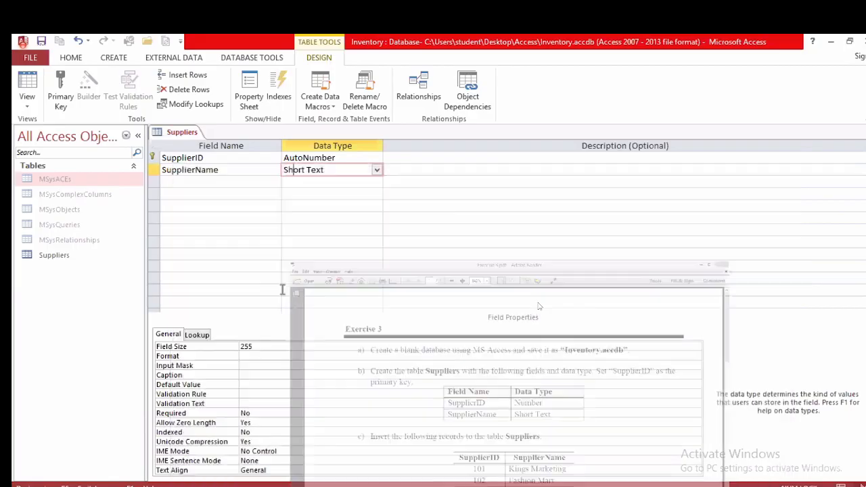
pyautogui.click(323, 158)
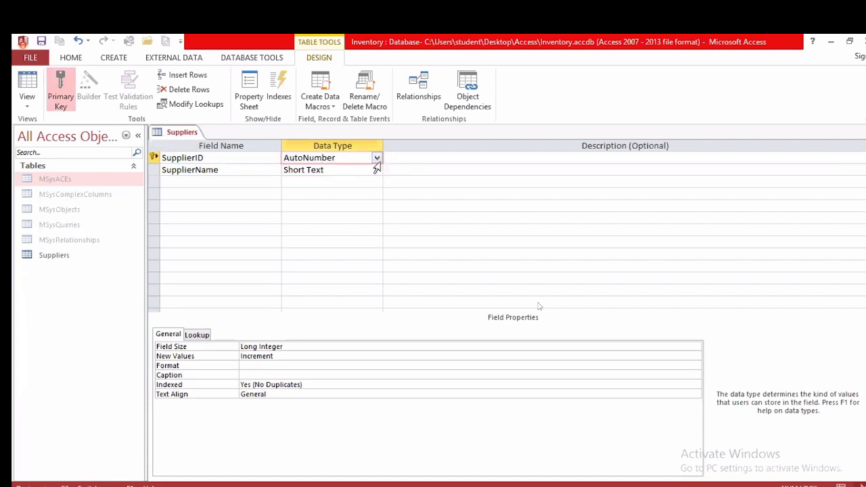
pyautogui.click(377, 158)
pyautogui.click(364, 195)
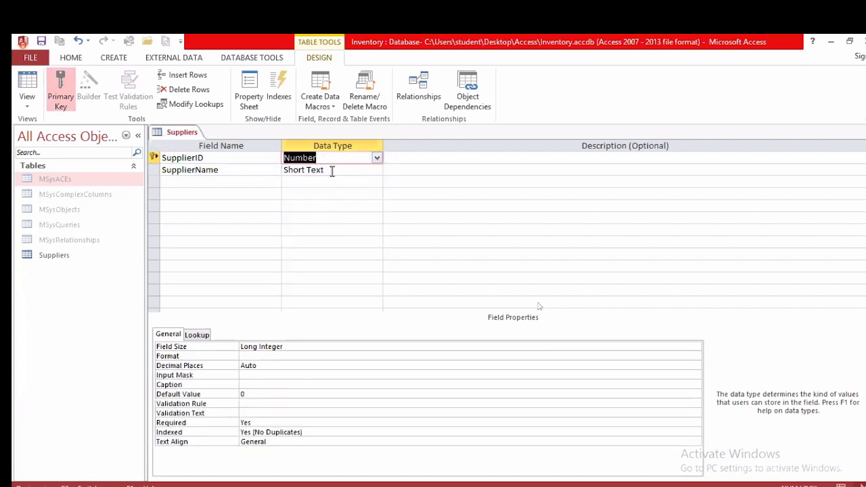
pyautogui.click(204, 158)
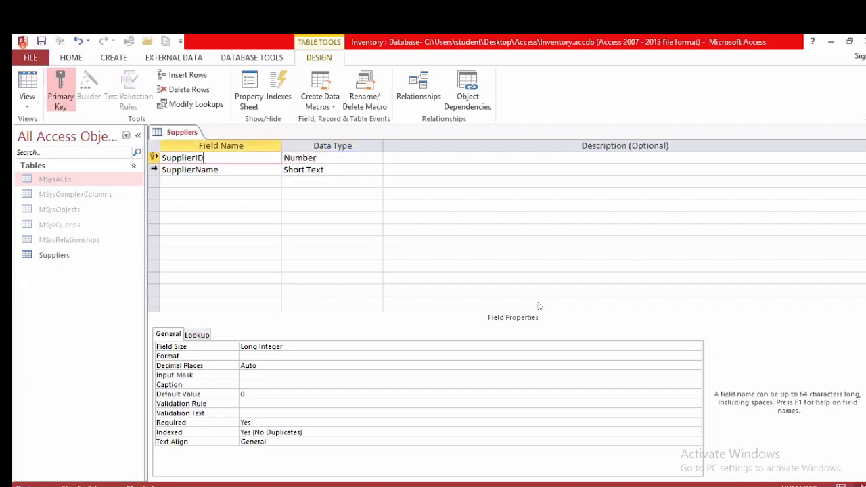
# Step: Save the Suppliers table and switch it to Datasheet View
pyautogui.rightClick(170, 136)
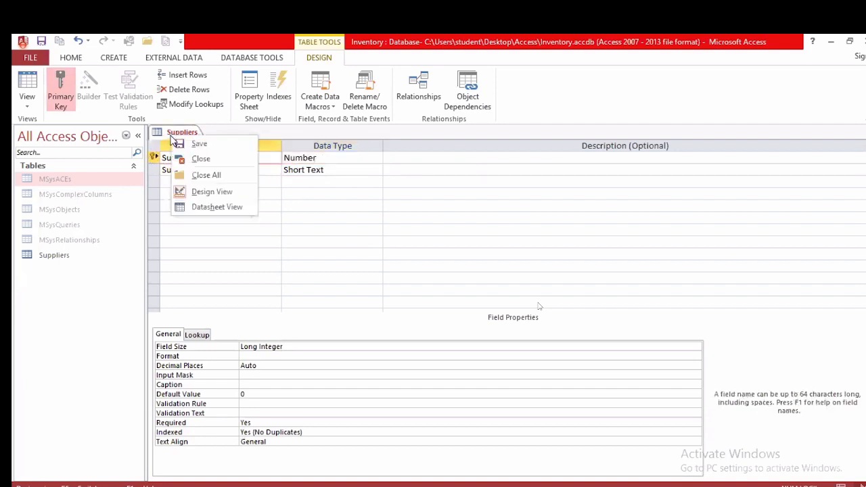
pyautogui.click(232, 207)
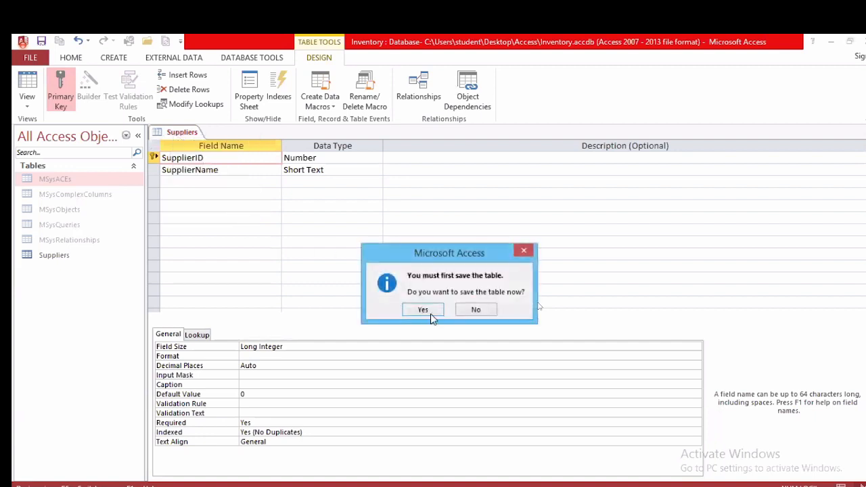
pyautogui.click(428, 312)
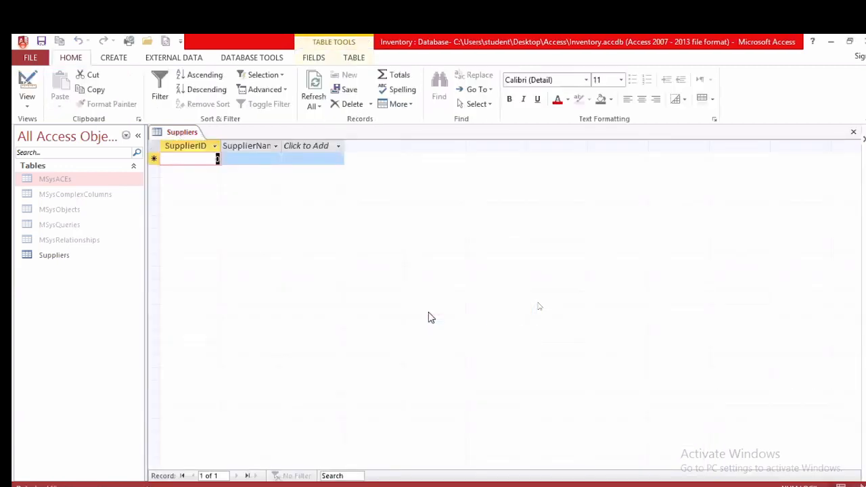
# Step: Enter supplier records 101 (Kings Marketing) and 102 from the exercise sheet
pyautogui.click(560, 486)
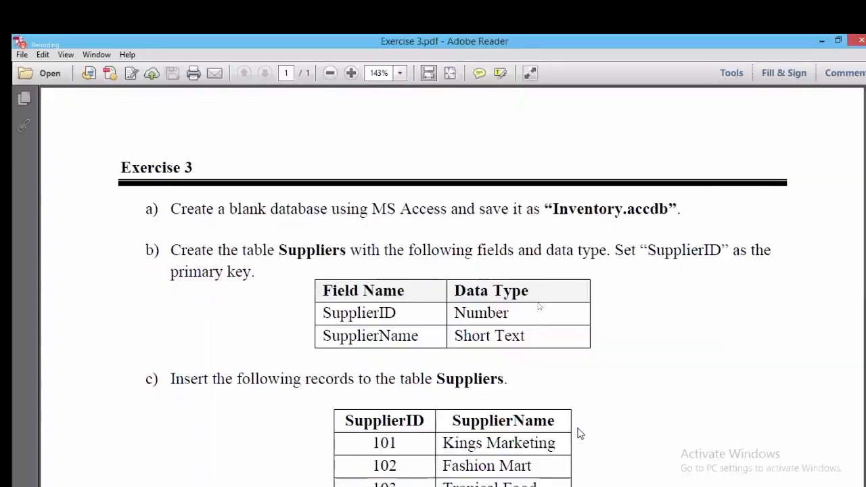
pyautogui.scroll(-2, 605, 411)
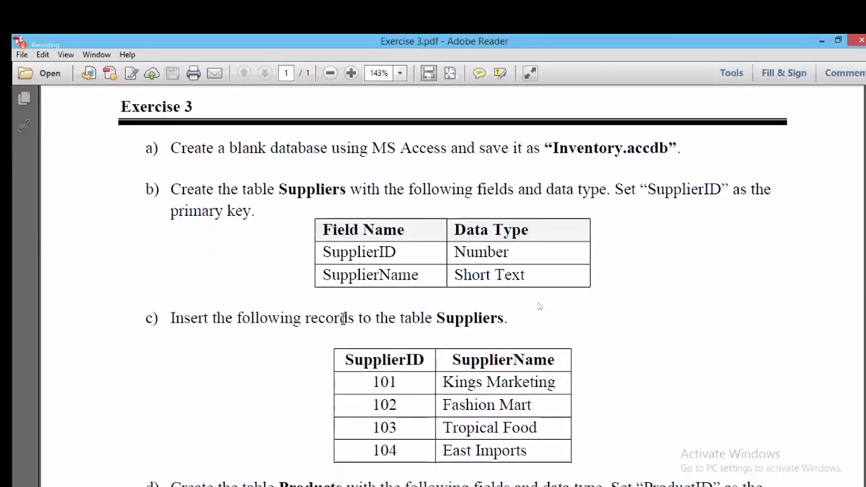
pyautogui.scroll(-8, 541, 335)
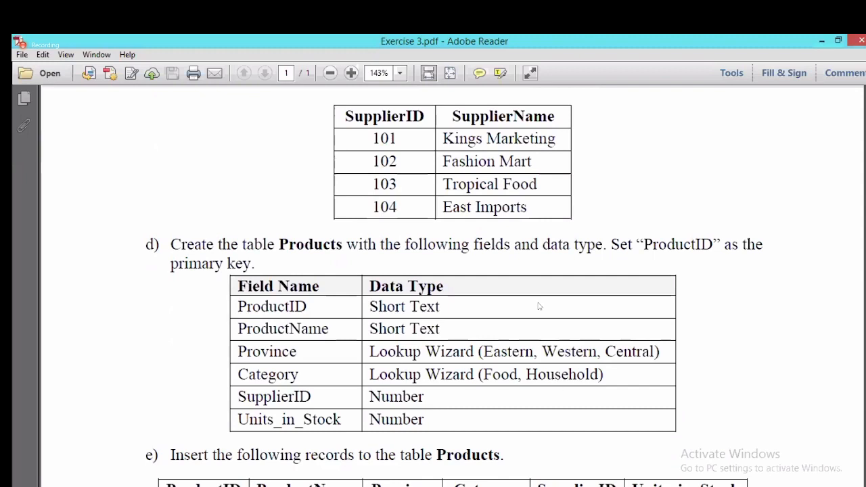
pyautogui.hotkey('alt', 'Tab')
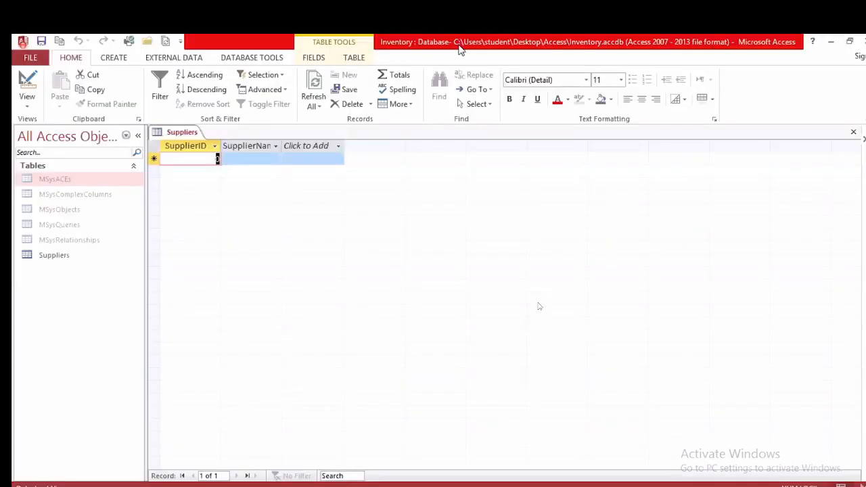
pyautogui.moveTo(459, 46); pyautogui.dragTo(598, 246)
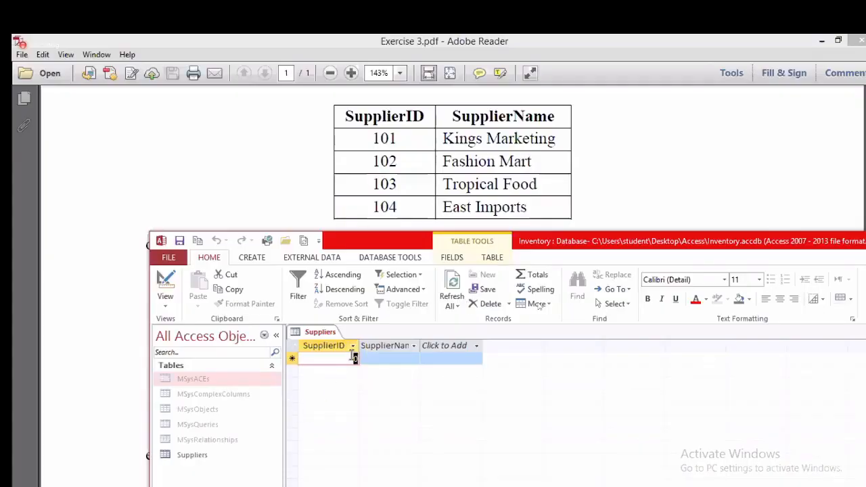
pyautogui.write('101')
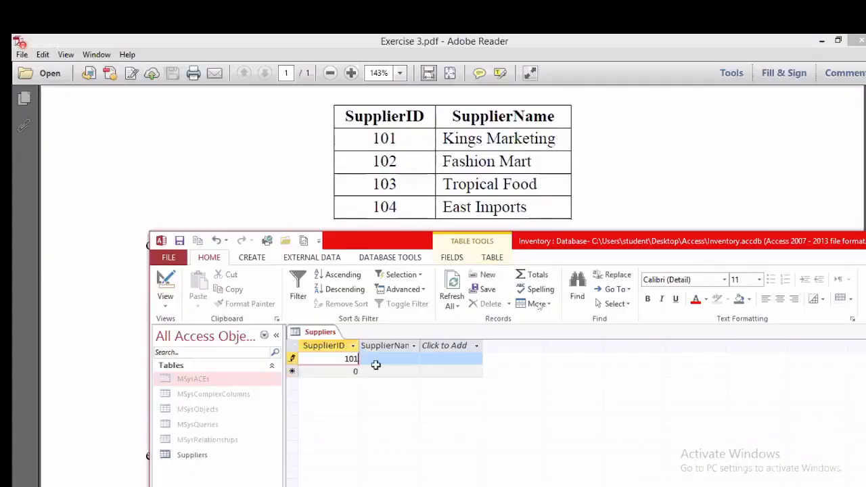
pyautogui.click(376, 364)
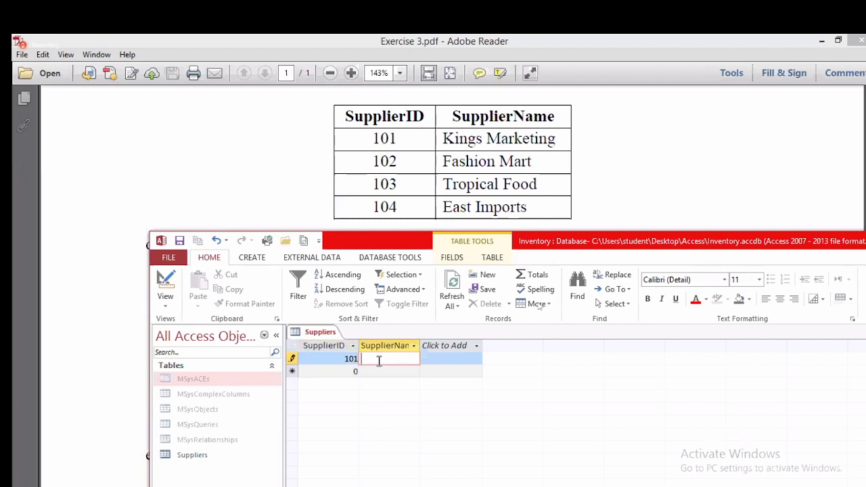
pyautogui.write('K')
pyautogui.write('ings Marketing')
pyautogui.moveTo(349, 374); pyautogui.dragTo(362, 374)
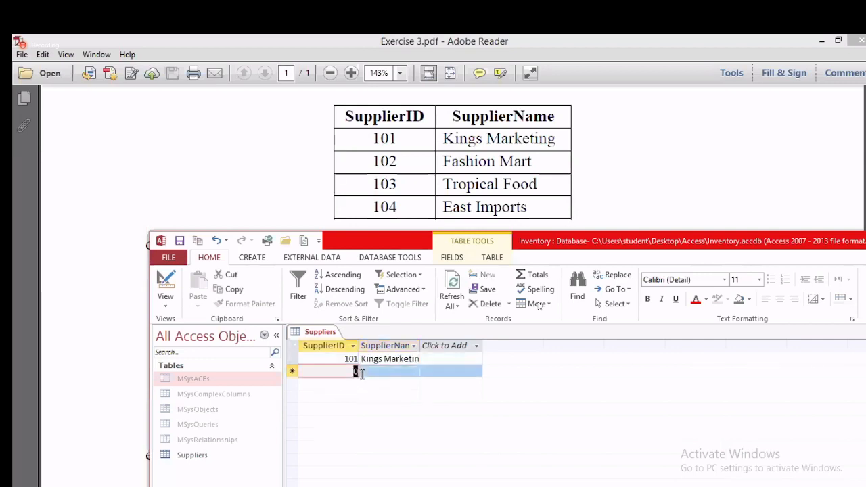
pyautogui.write('102')
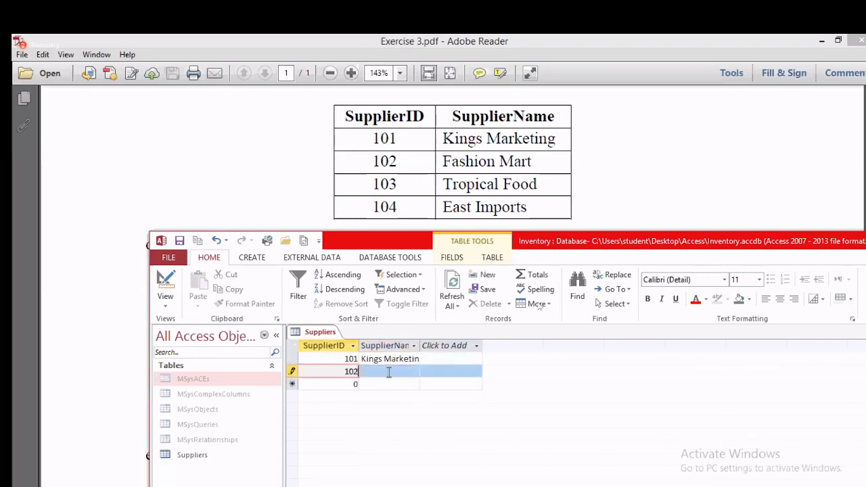
pyautogui.click(389, 372)
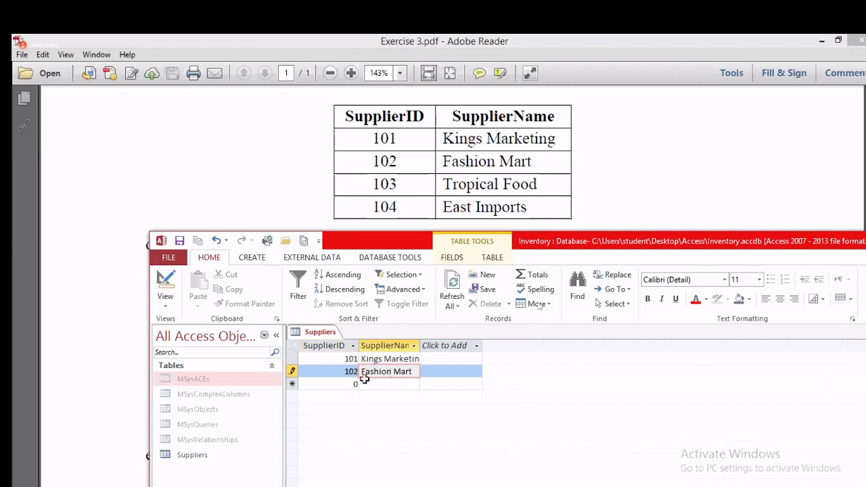
# Step: Enter suppliers 103 Tropical Food and 104 East Imports
pyautogui.moveTo(350, 385); pyautogui.dragTo(366, 386)
pyautogui.write('103')
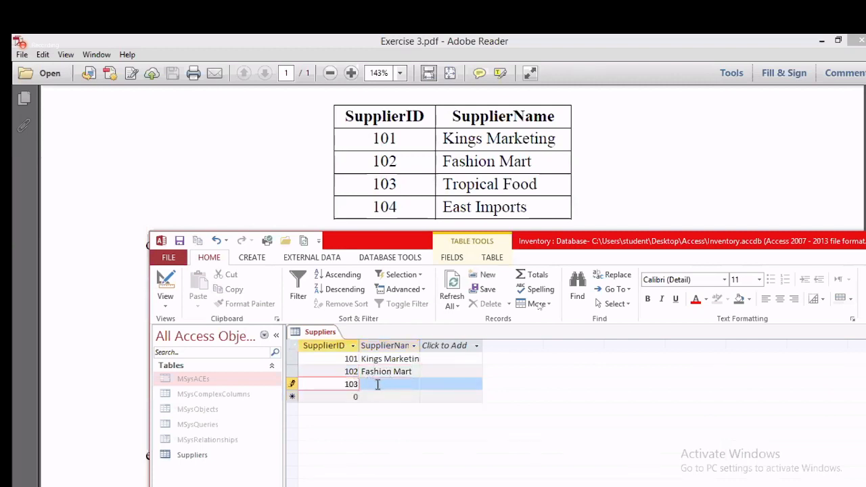
pyautogui.click(388, 383)
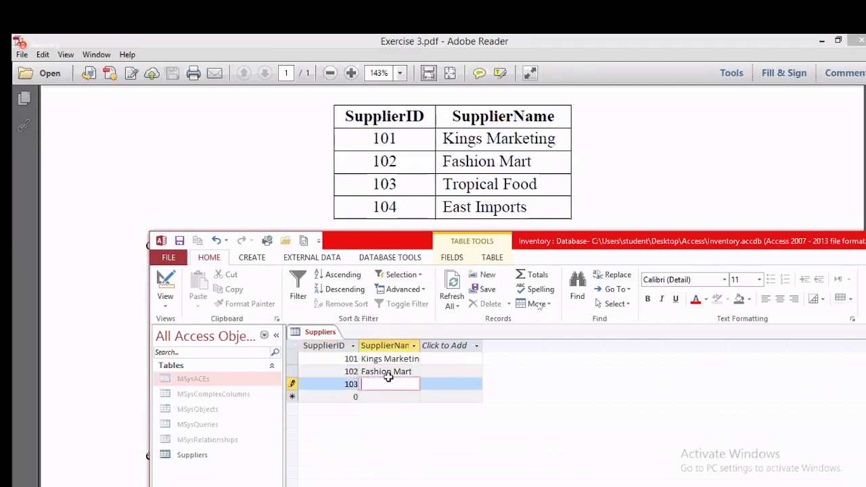
pyautogui.write('Tropical Food')
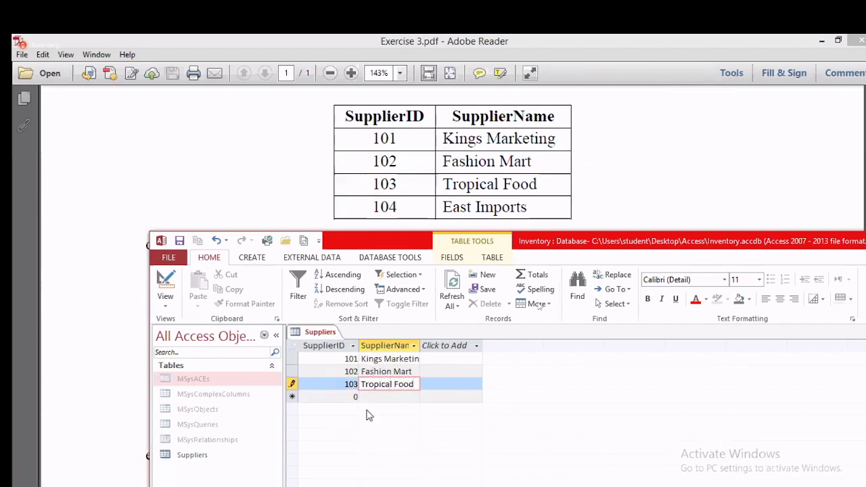
pyautogui.click(357, 397)
pyautogui.write('104')
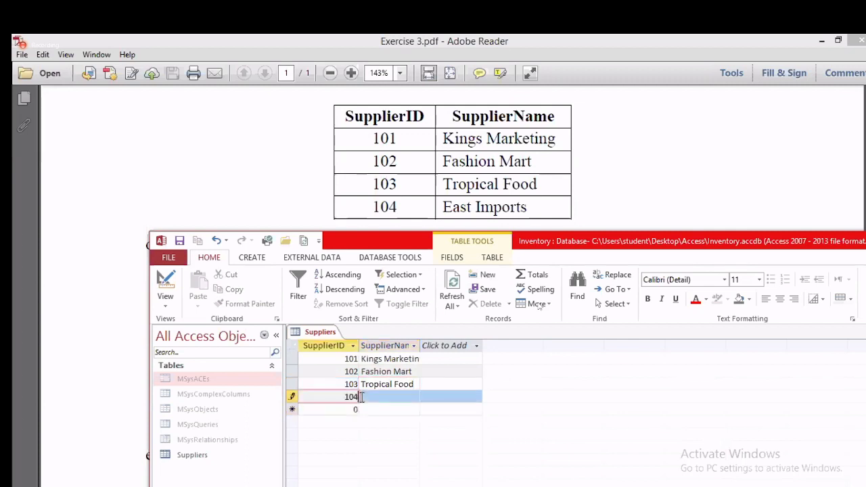
pyautogui.click(390, 397)
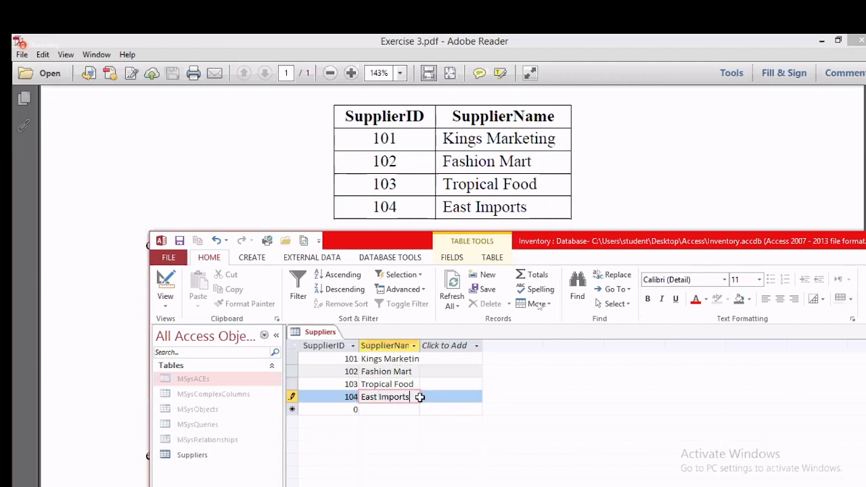
pyautogui.click(339, 364)
# Step: Maximize the database window and save the Suppliers table
pyautogui.moveTo(837, 252); pyautogui.dragTo(692, 266)
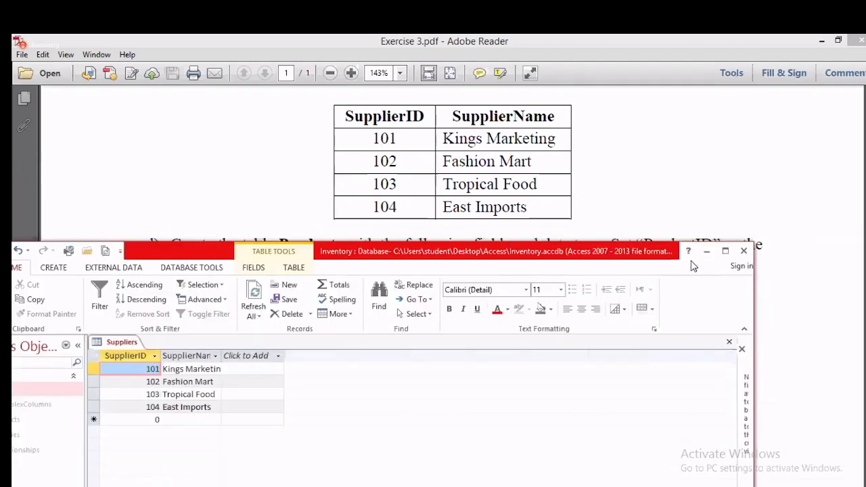
pyautogui.click(725, 251)
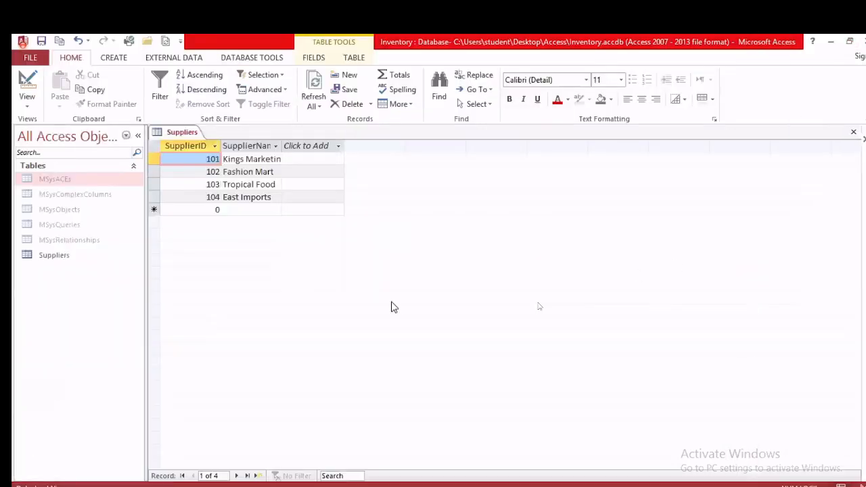
pyautogui.click(233, 172)
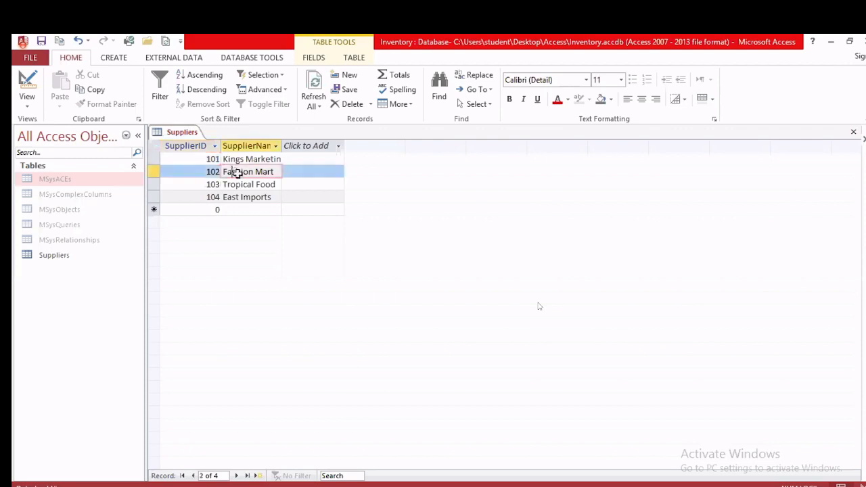
pyautogui.rightClick(179, 134)
pyautogui.click(207, 143)
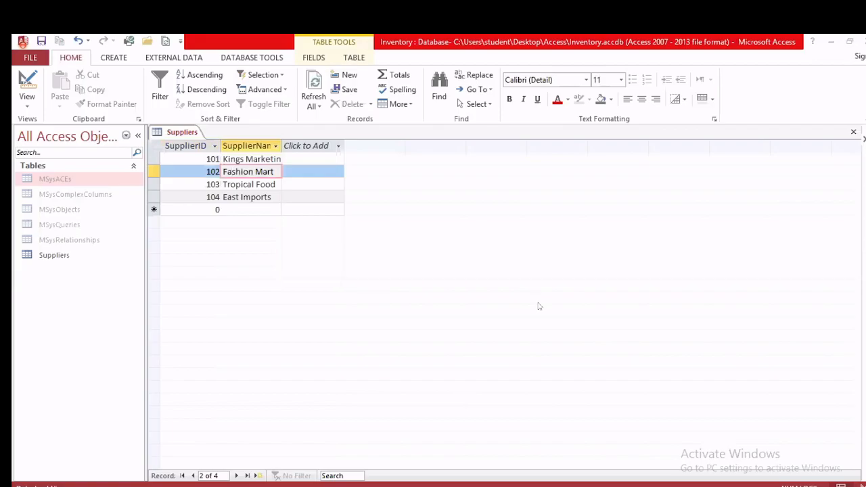
pyautogui.hotkey('alt', 'Tab')
pyautogui.scroll(-3, 540, 306)
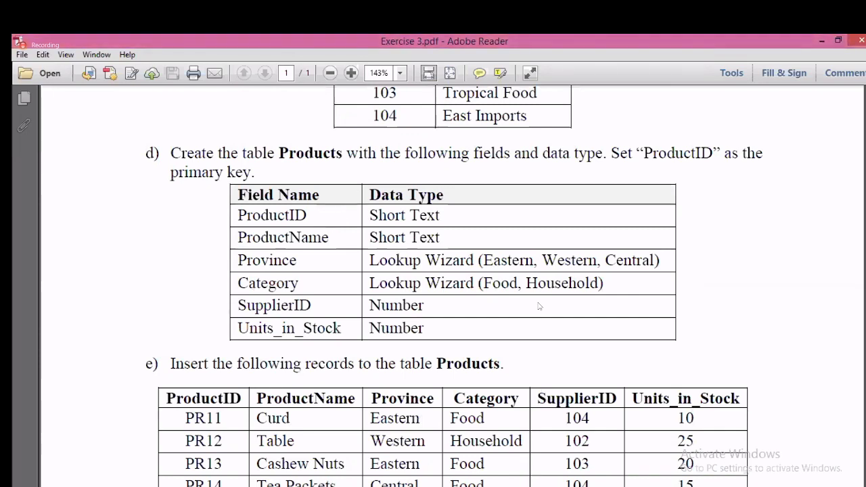
# Step: Create a new blank table and save it as Products in Design View
pyautogui.hotkey('alt', 'Tab')
pyautogui.click(111, 59)
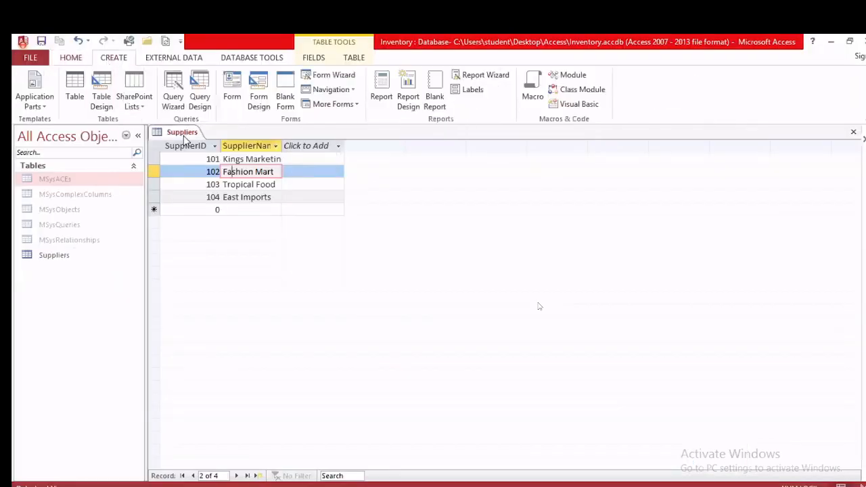
pyautogui.click(74, 91)
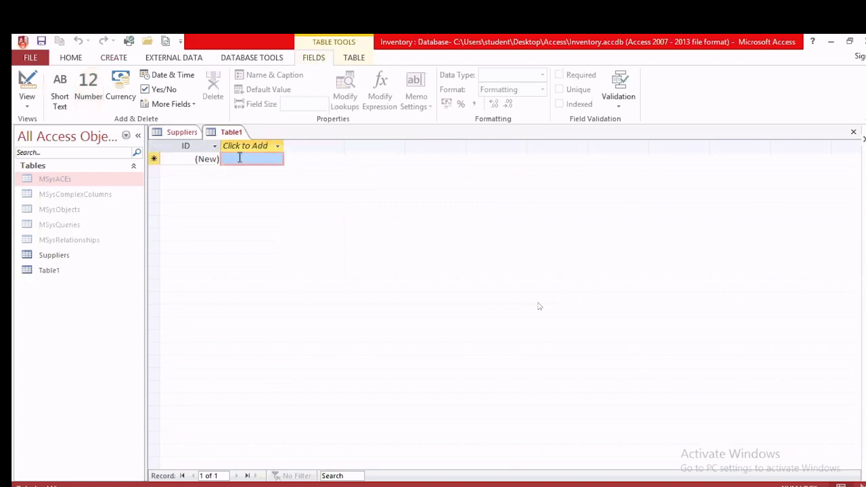
pyautogui.rightClick(227, 132)
pyautogui.click(245, 188)
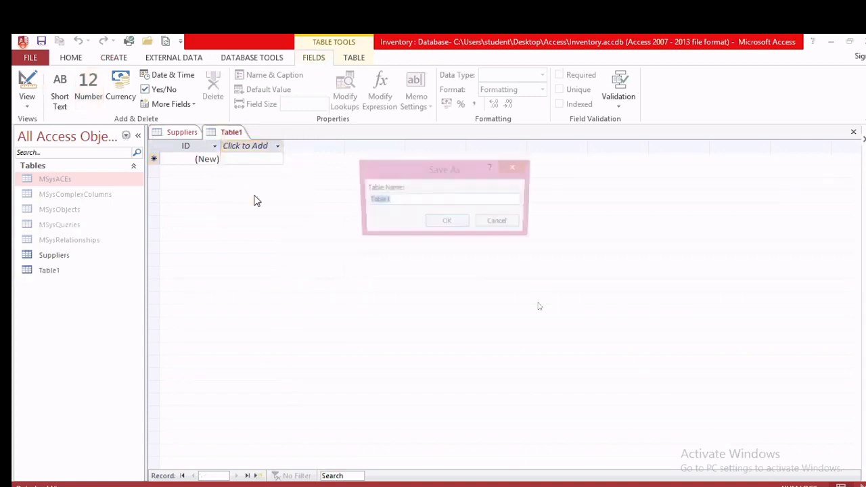
pyautogui.write('Products')
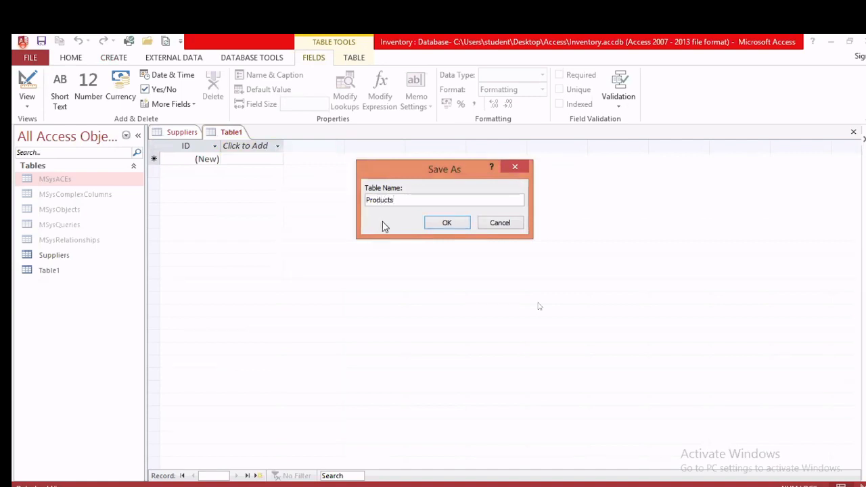
pyautogui.click(443, 223)
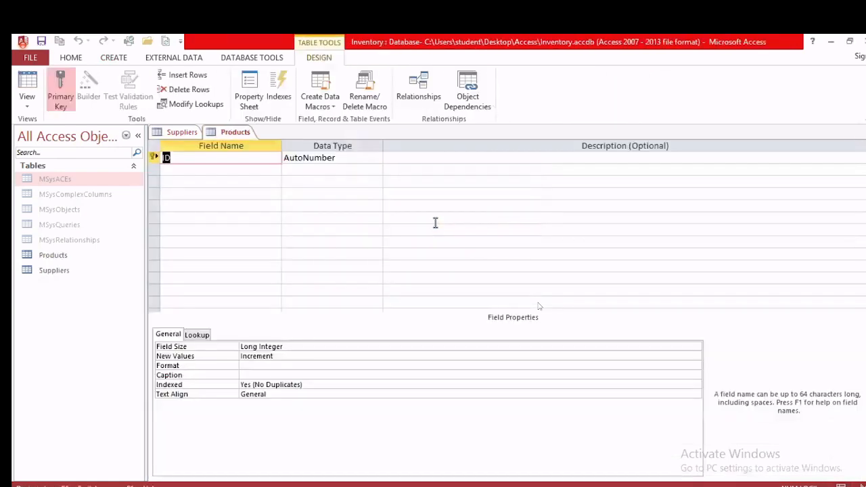
# Step: Enter ProductID and ProductName as the first two field names
pyautogui.hotkey('alt', 'Tab')
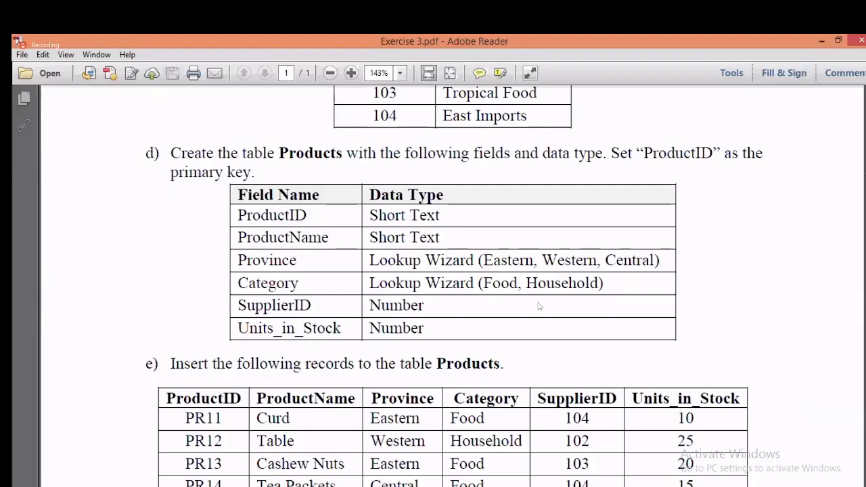
pyautogui.hotkey('alt', 'Tab')
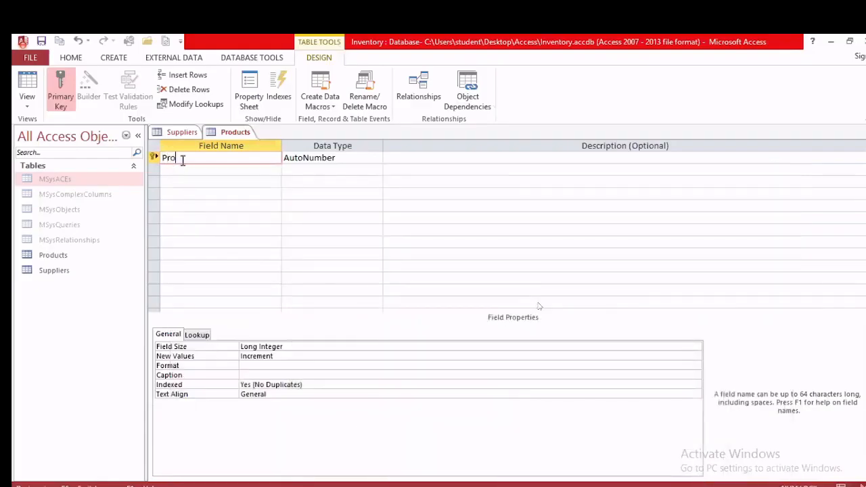
pyautogui.write('tID')
pyautogui.click(190, 170)
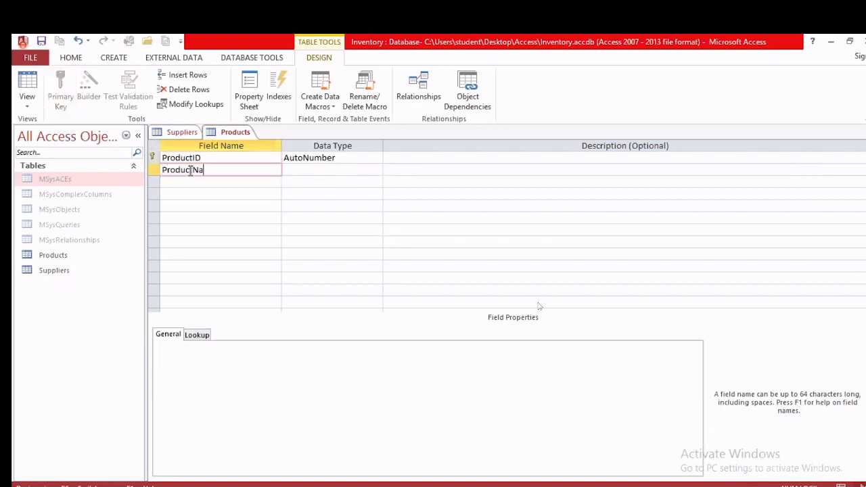
# Step: Set ProductID's data type to Short Text, matching ProductName
pyautogui.click(331, 173)
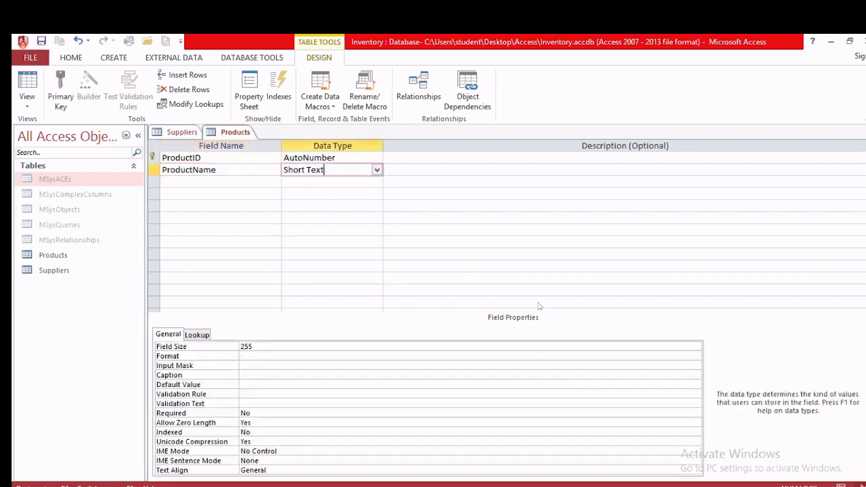
pyautogui.click(354, 161)
pyautogui.click(377, 158)
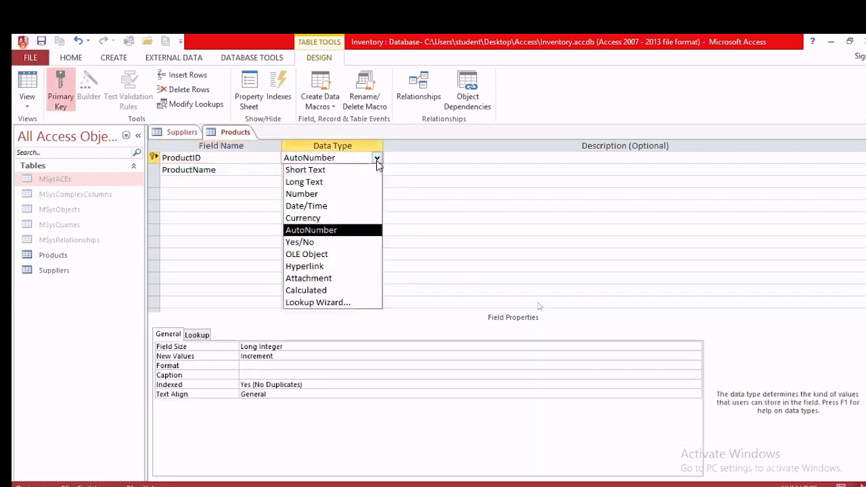
pyautogui.click(363, 170)
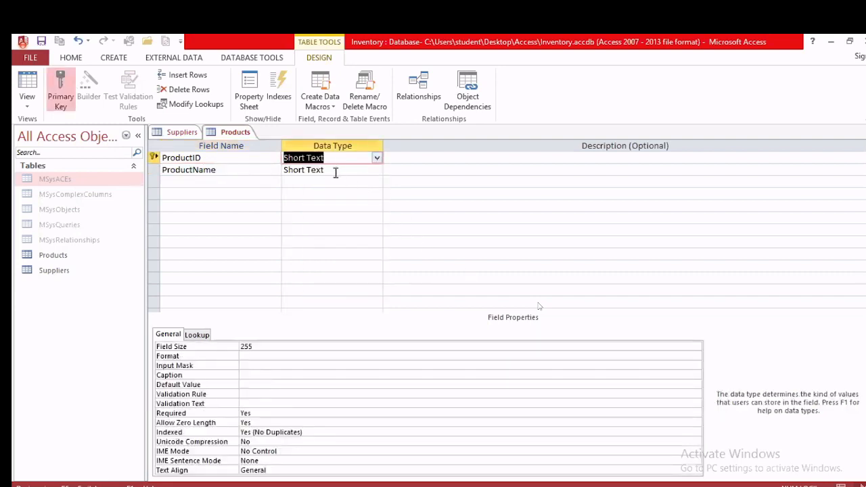
pyautogui.click(334, 171)
pyautogui.hotkey('alt', 'Tab')
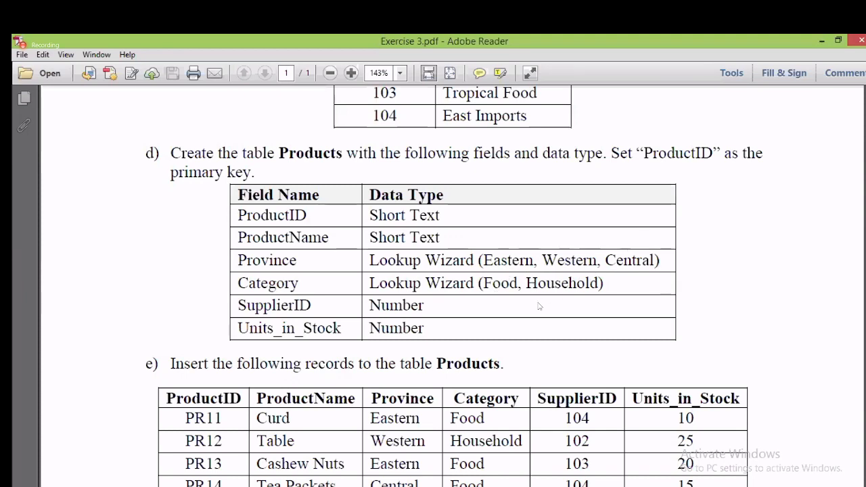
pyautogui.click(187, 485)
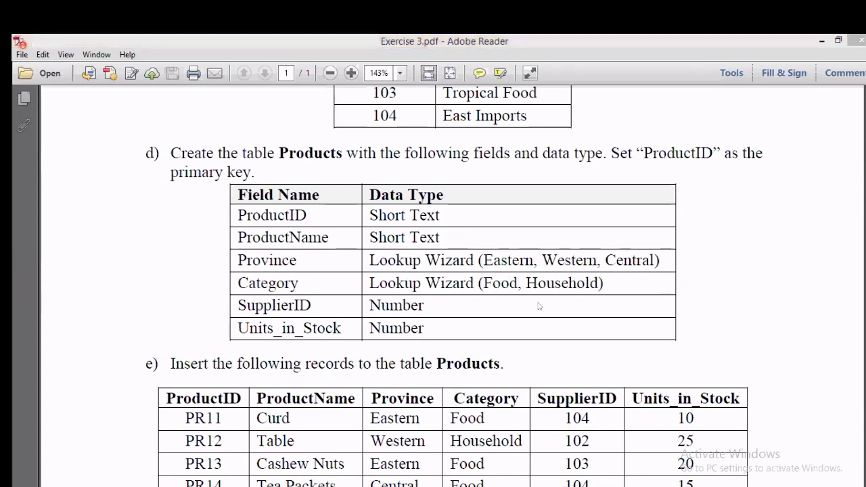
# Step: Add a Province field and start its Lookup Wizard with typed-in values
pyautogui.click(199, 180)
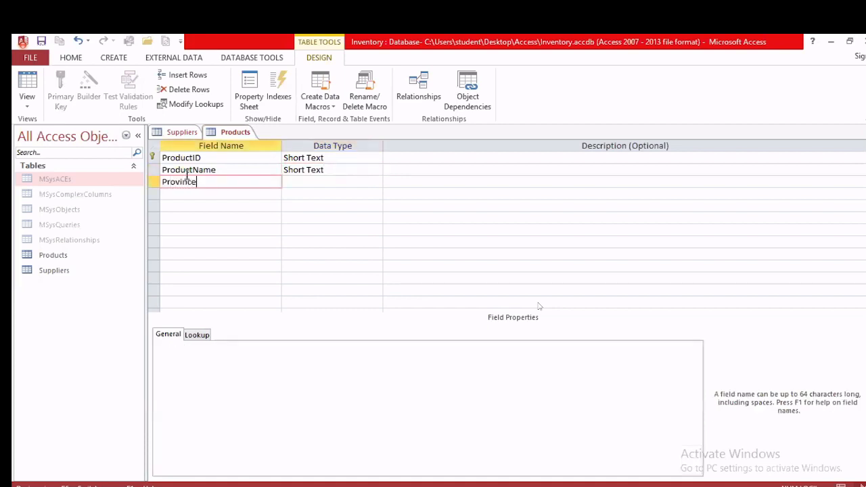
pyautogui.click(357, 182)
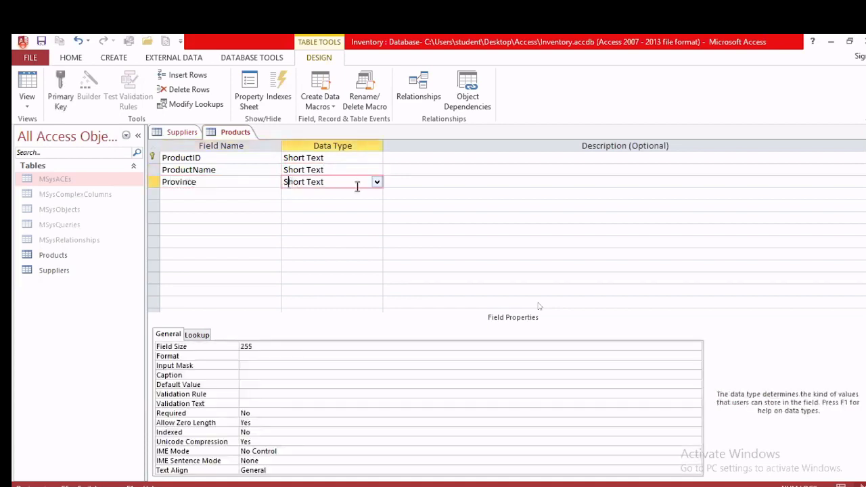
pyautogui.click(377, 182)
pyautogui.click(360, 326)
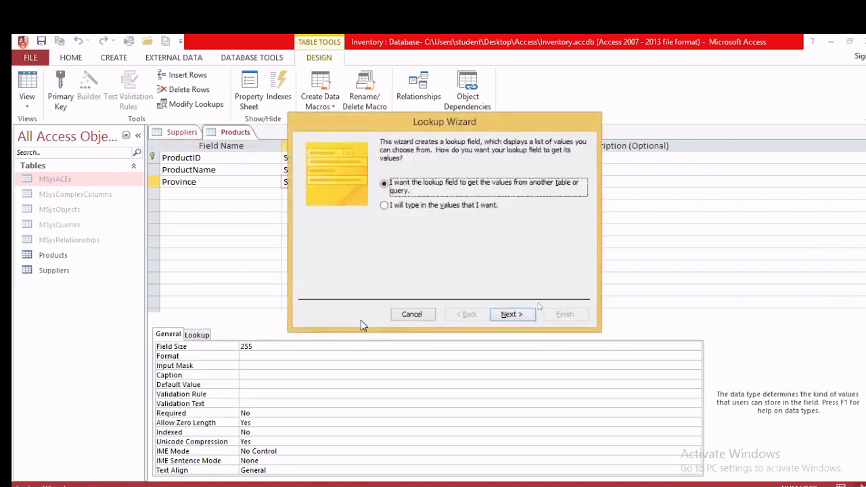
pyautogui.click(412, 206)
pyautogui.click(517, 318)
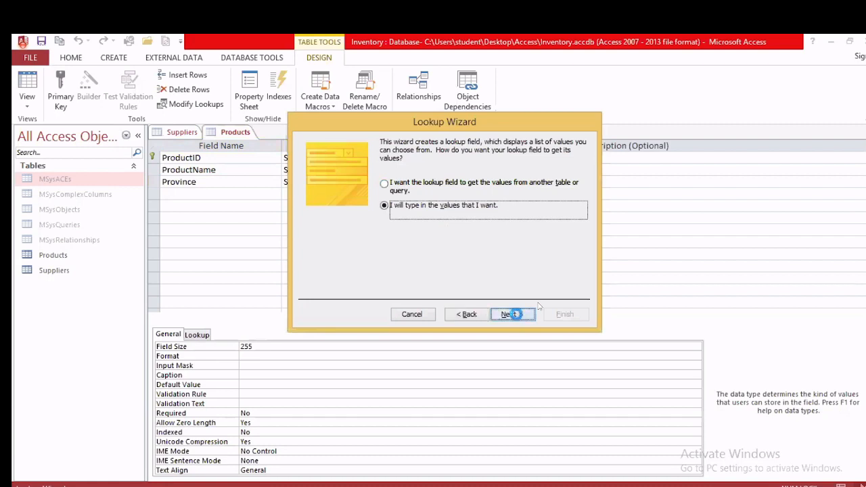
# Step: Enter the lookup values Eastern, Western and Central and finish the wizard
pyautogui.click(352, 216)
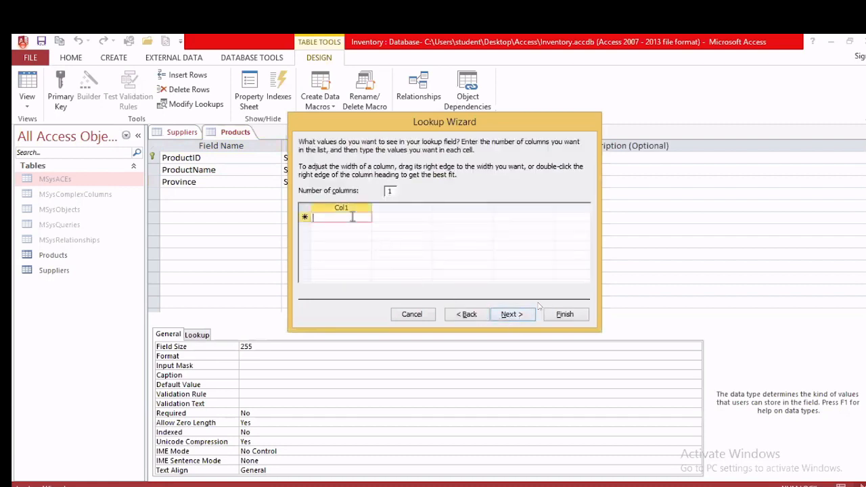
pyautogui.write('Eastern')
pyautogui.click(349, 227)
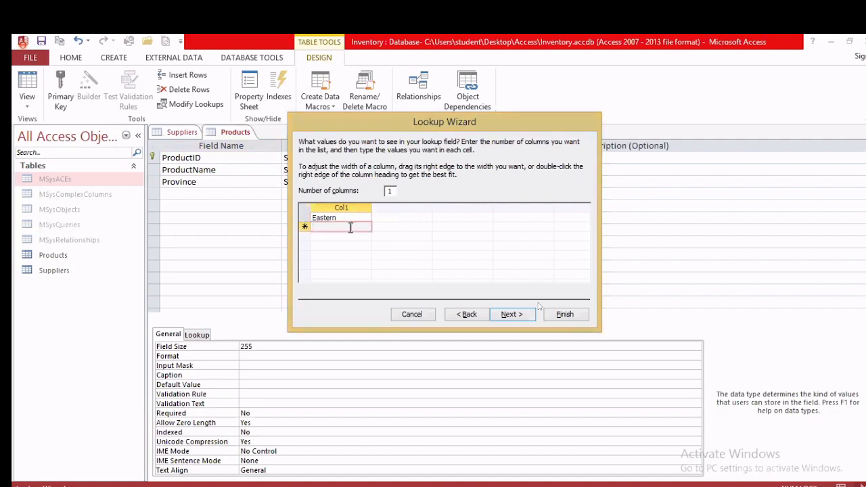
pyautogui.write('Western')
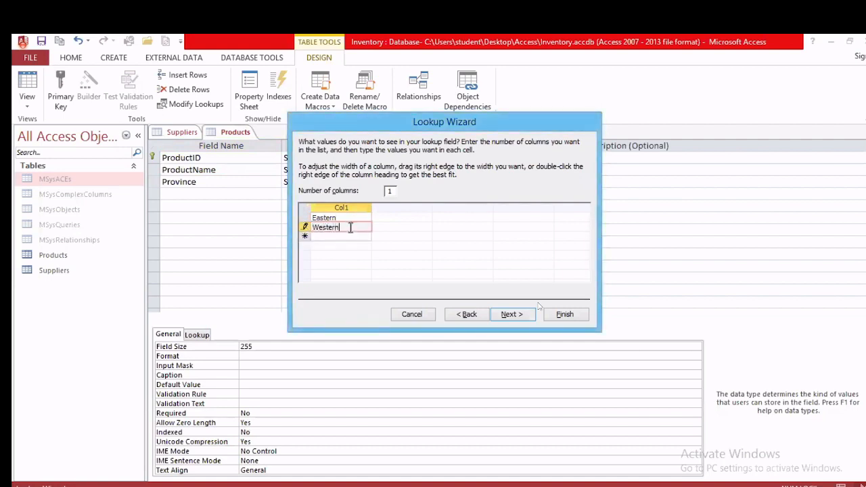
pyautogui.click(351, 234)
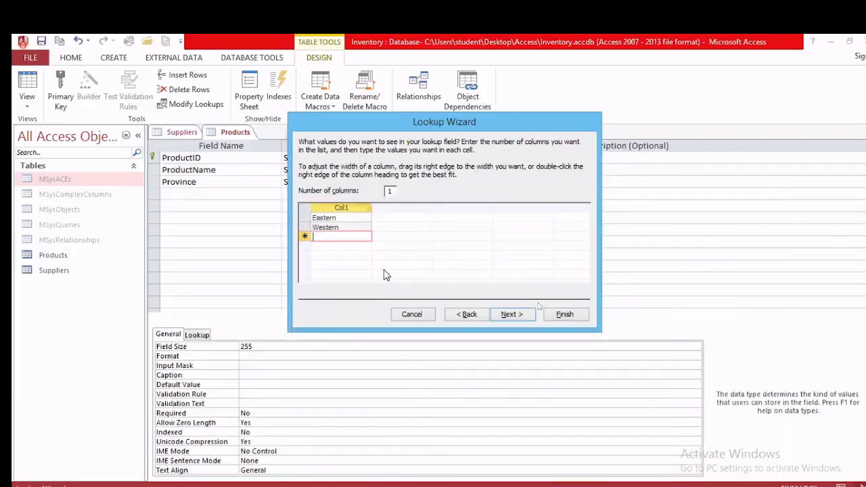
pyautogui.write('Central')
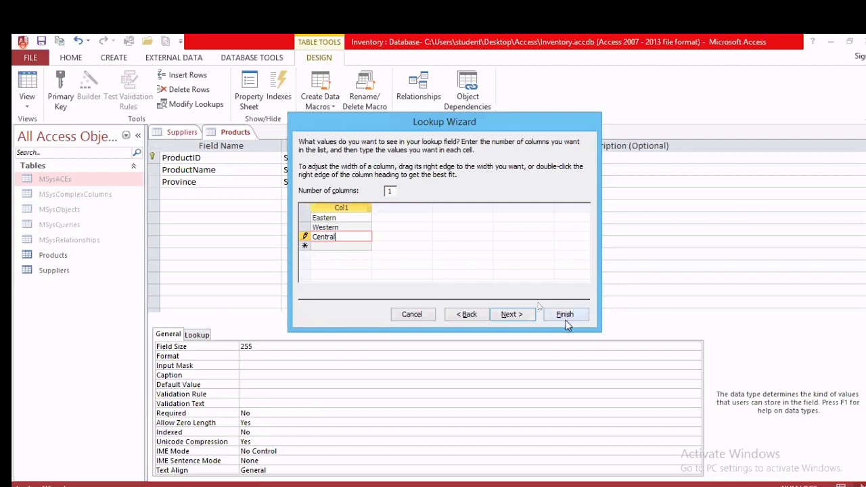
pyautogui.click(564, 314)
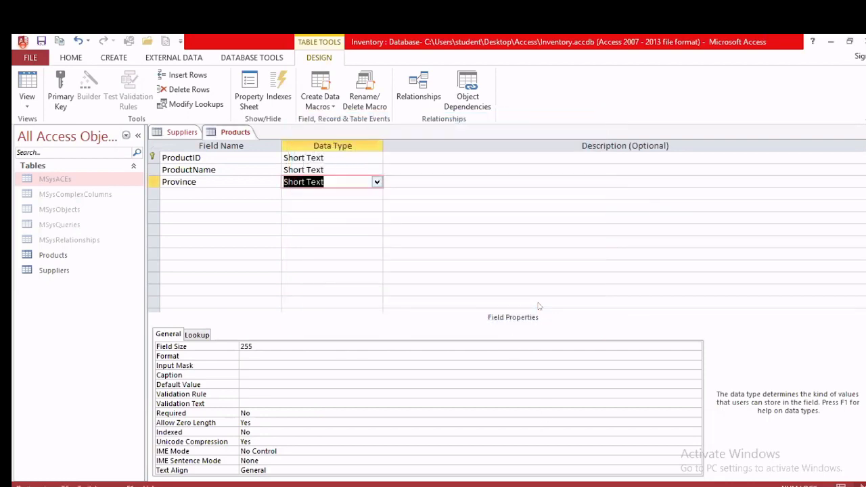
pyautogui.hotkey('alt', 'Tab')
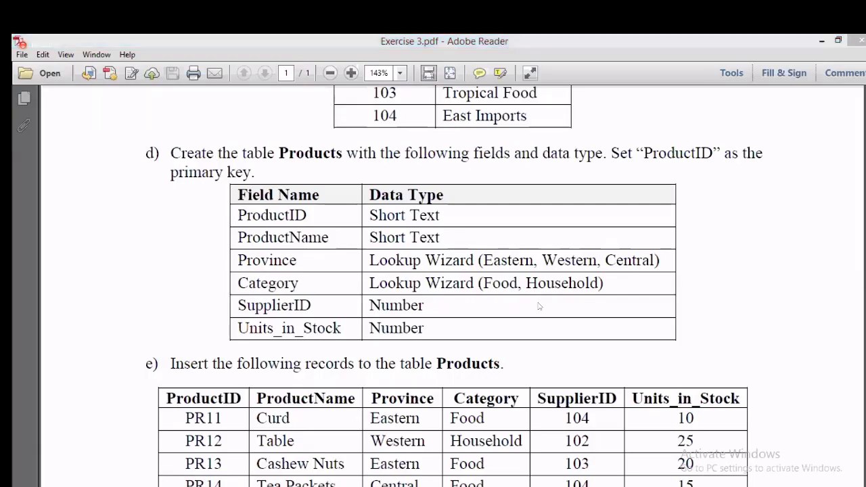
pyautogui.hotkey('alt', 'Tab')
# Step: Add a Category field and start its Lookup Wizard with typed-in values
pyautogui.click(189, 193)
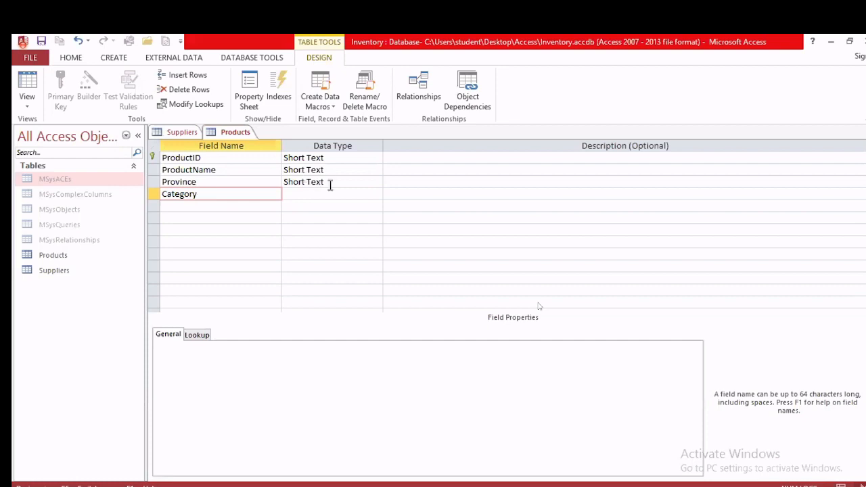
pyautogui.click(309, 194)
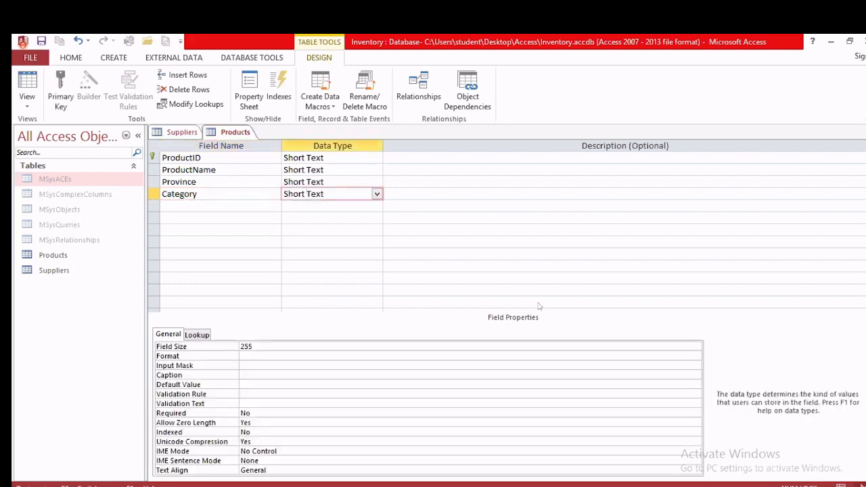
pyautogui.hotkey('alt', 'Tab')
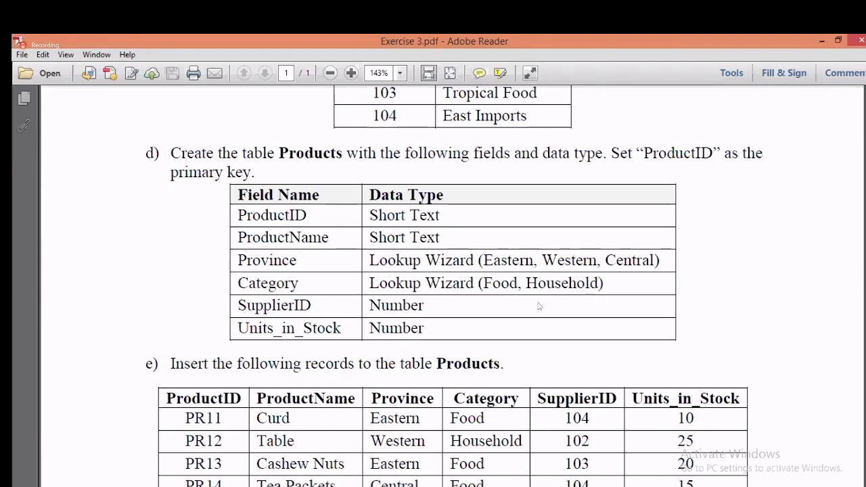
pyautogui.hotkey('alt', 'Tab')
pyautogui.click(377, 194)
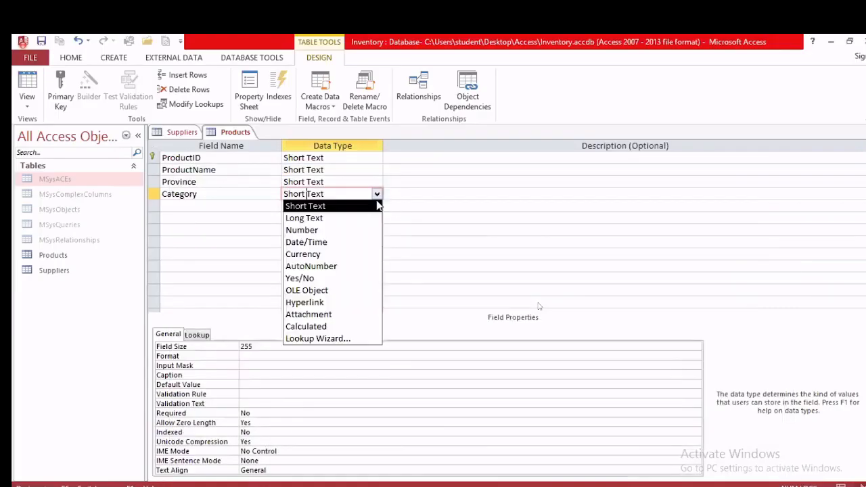
pyautogui.click(366, 338)
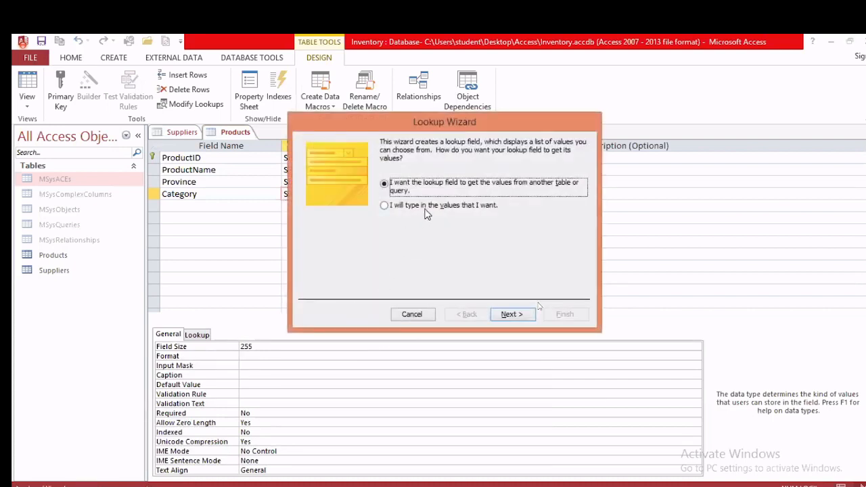
pyautogui.click(426, 206)
pyautogui.click(510, 314)
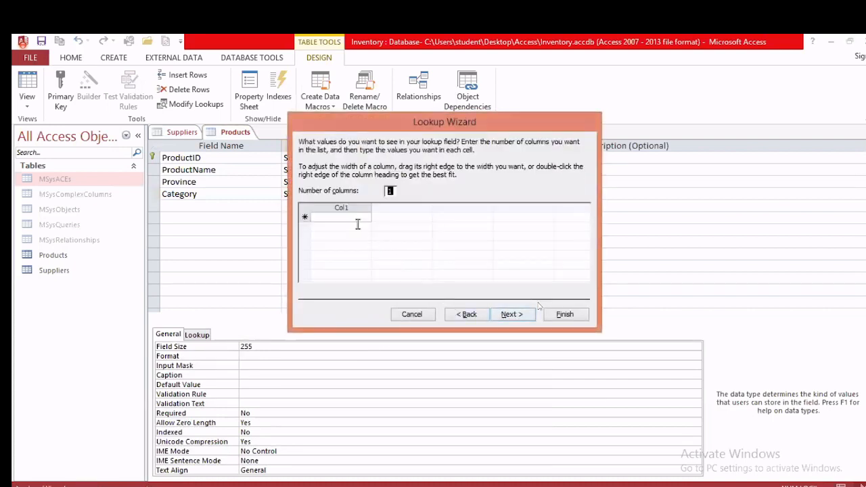
# Step: Enter the lookup values Food and Household and finish the wizard
pyautogui.write('Food')
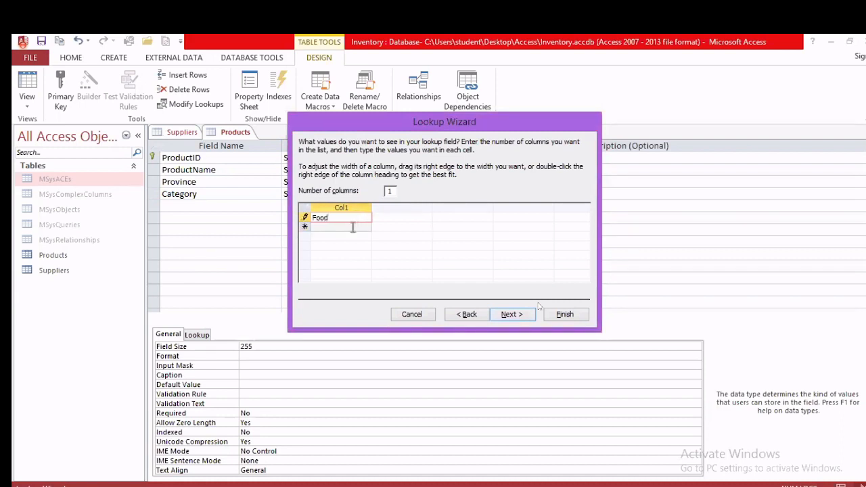
pyautogui.click(352, 227)
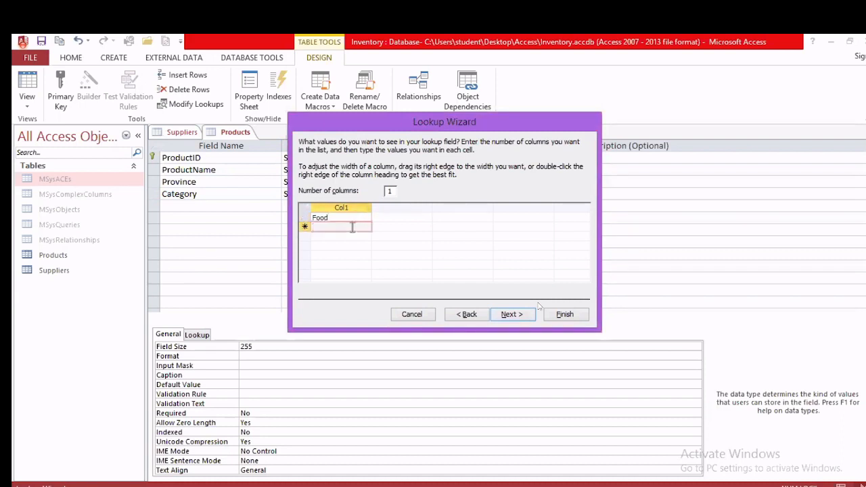
pyautogui.write('household')
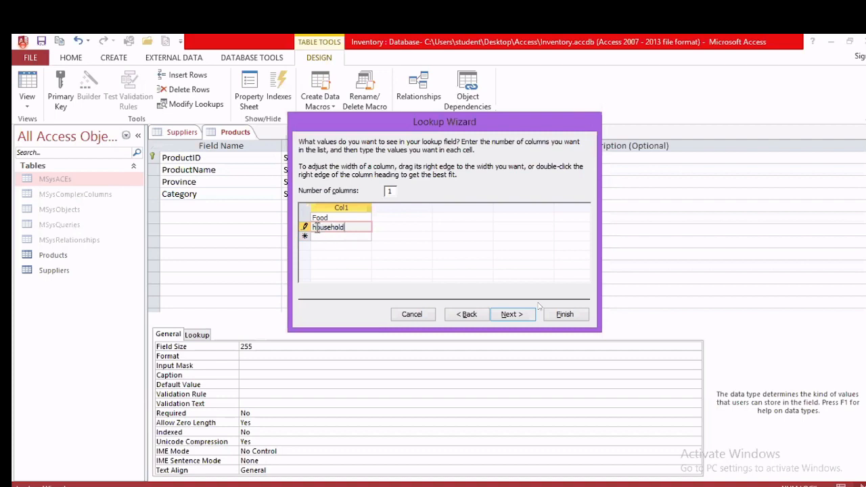
pyautogui.press('BackSpace')
pyautogui.write('H')
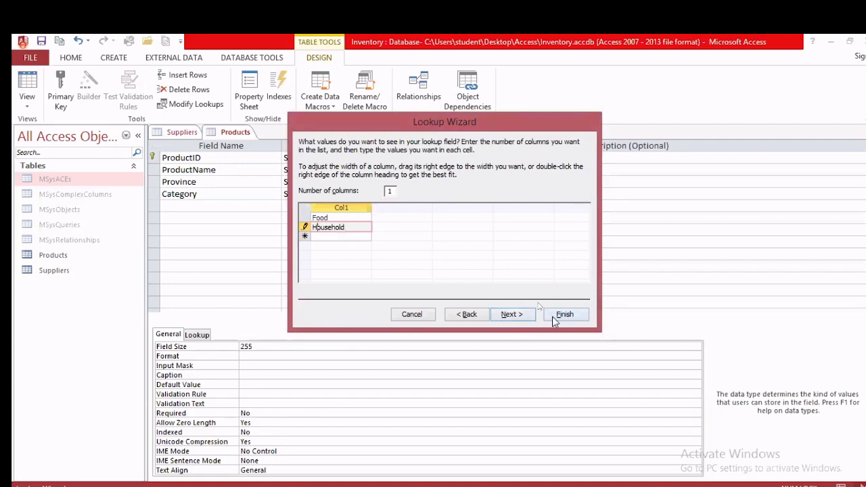
pyautogui.click(563, 315)
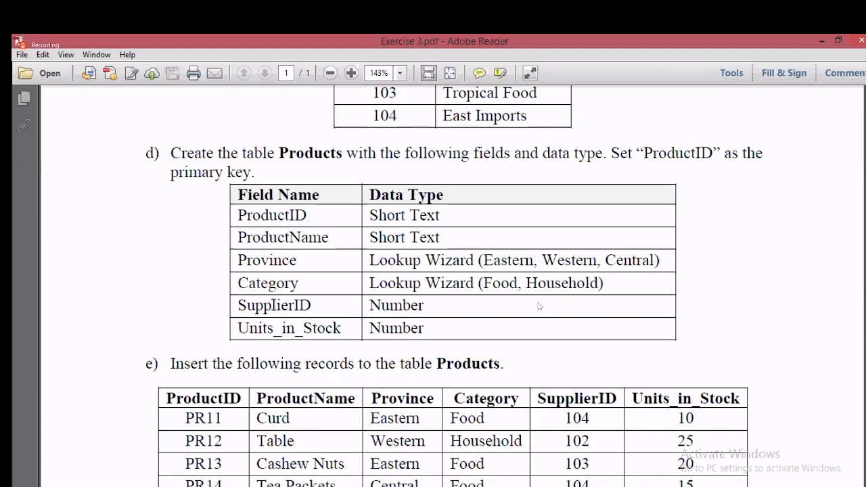
pyautogui.scroll(2, 439, 315)
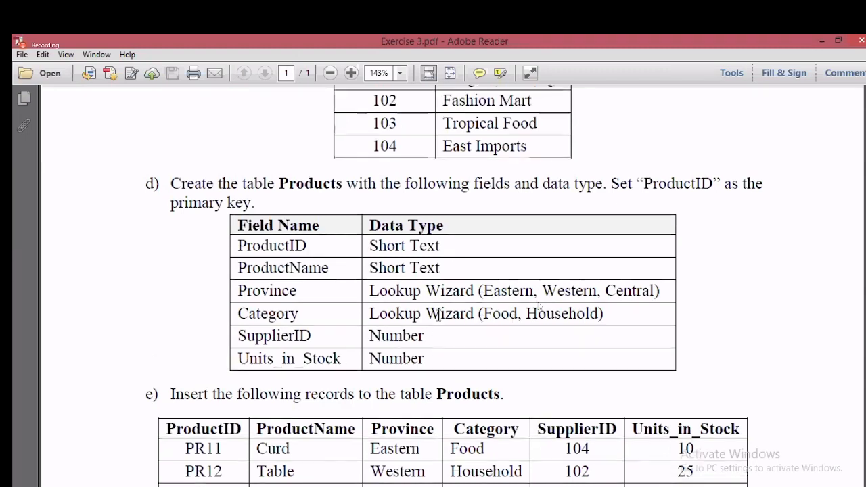
pyautogui.scroll(2, 439, 316)
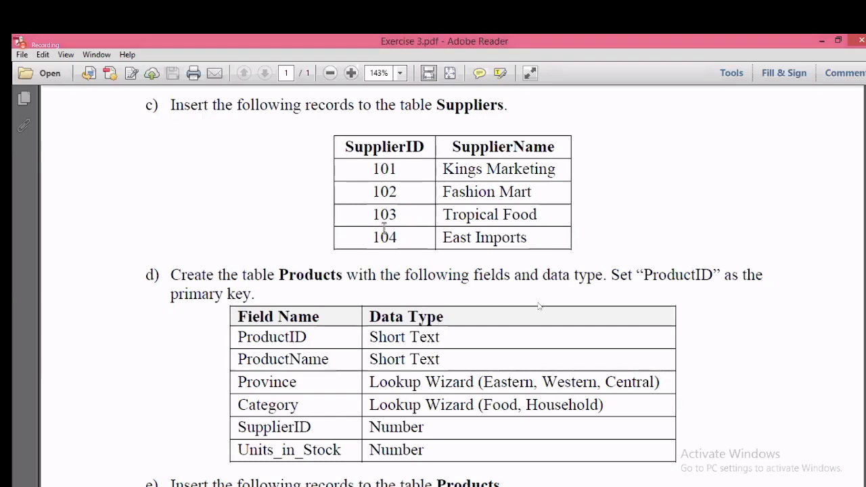
pyautogui.scroll(3, 384, 220)
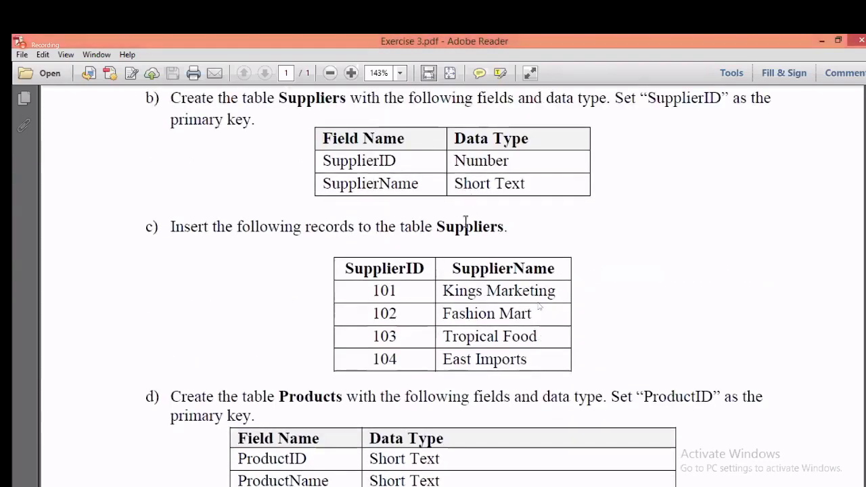
pyautogui.scroll(-4, 467, 226)
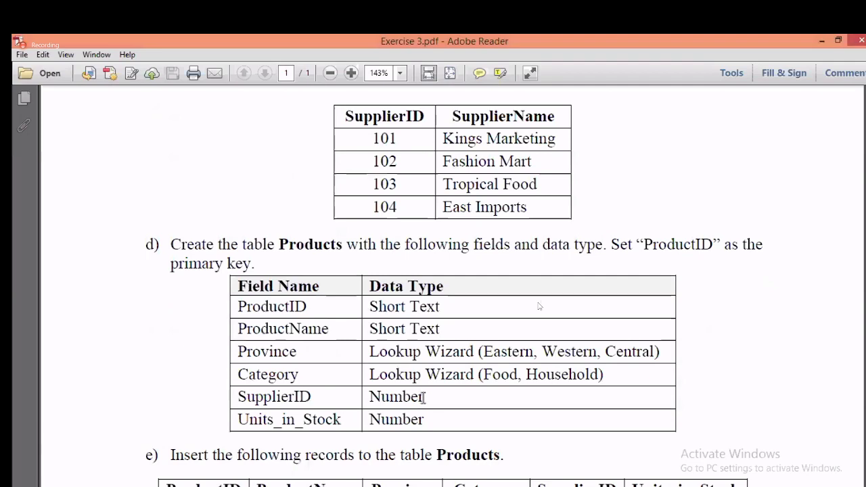
pyautogui.scroll(4, 430, 400)
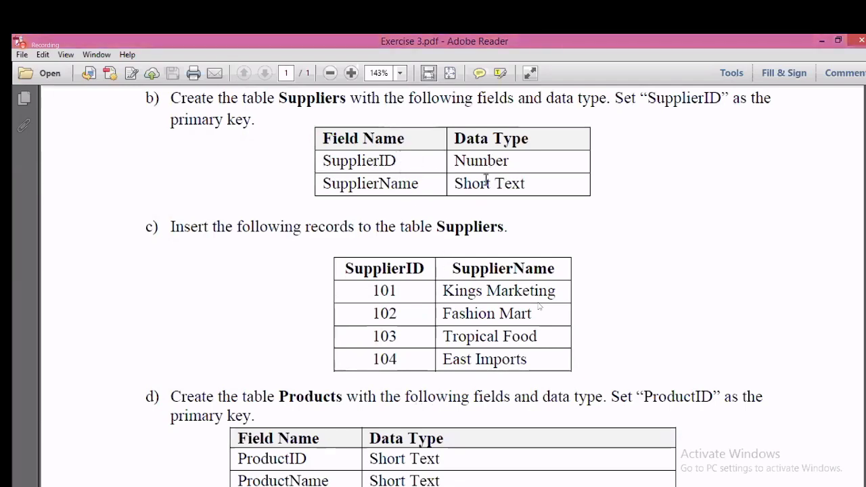
pyautogui.scroll(-5, 486, 182)
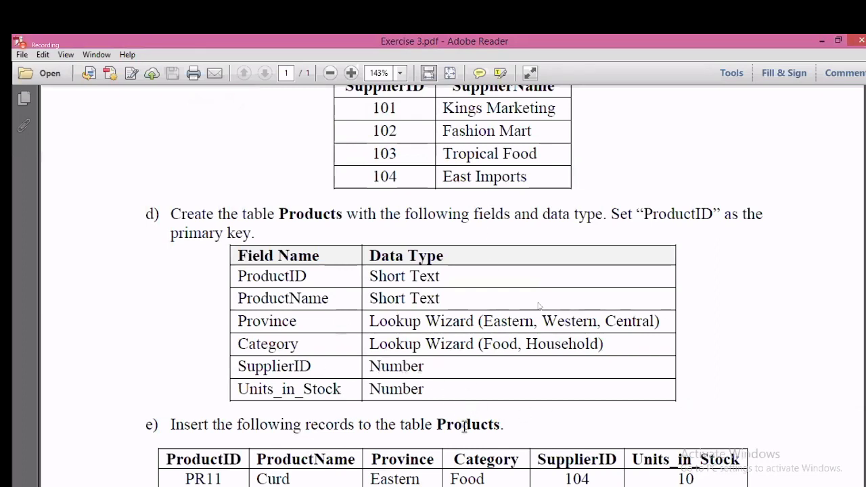
pyautogui.moveTo(574, 486)
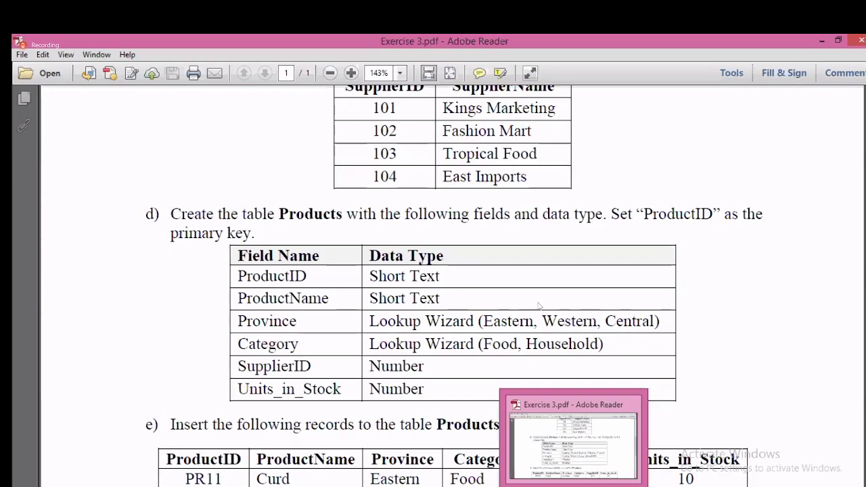
# Step: Add a SupplierID field of type Number below Category
pyautogui.click(176, 486)
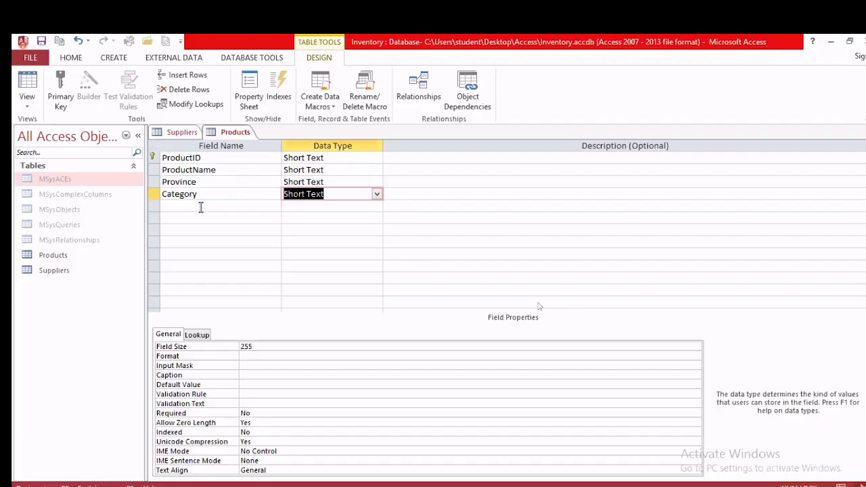
pyautogui.click(201, 206)
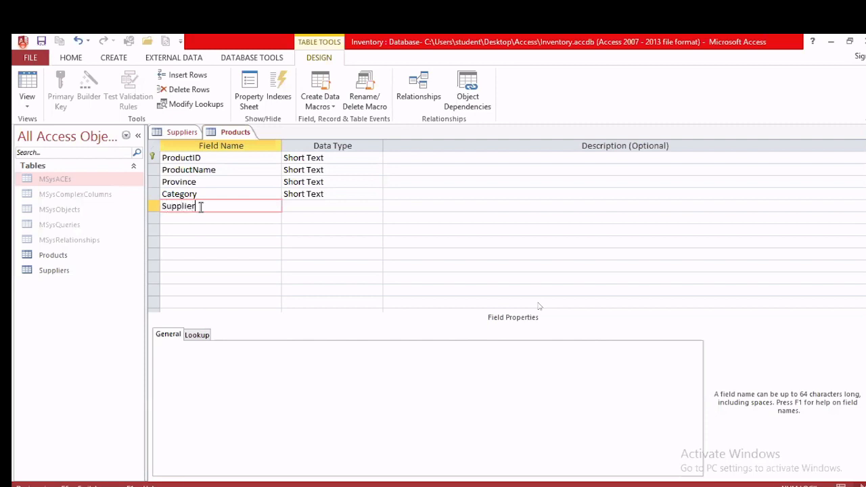
pyautogui.write('SupplierID')
pyautogui.click(308, 206)
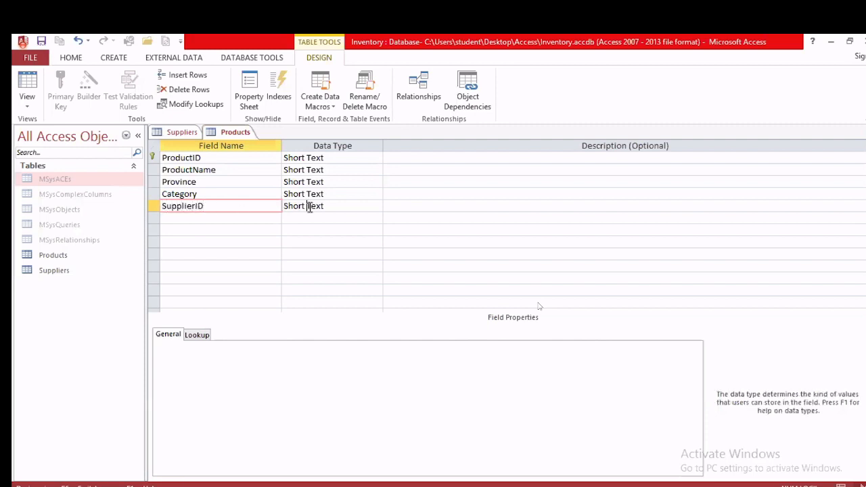
pyautogui.click(377, 206)
pyautogui.click(359, 240)
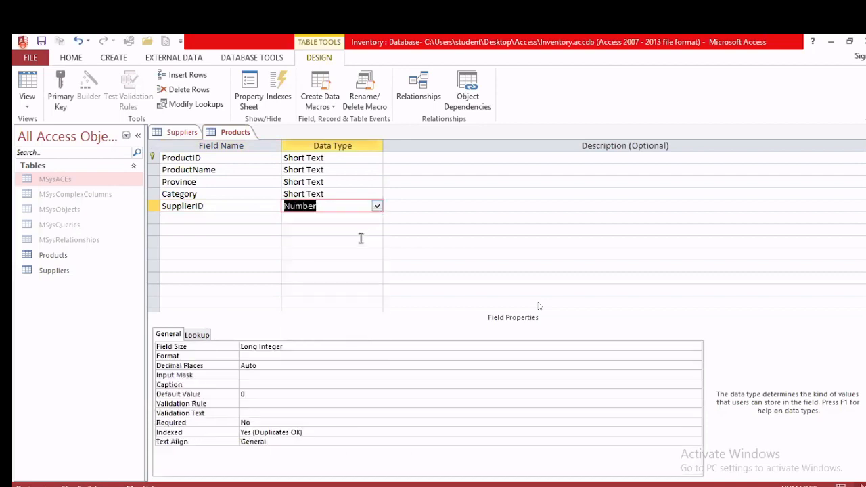
# Step: Add a Units_in_Stock field of type Number
pyautogui.click(221, 219)
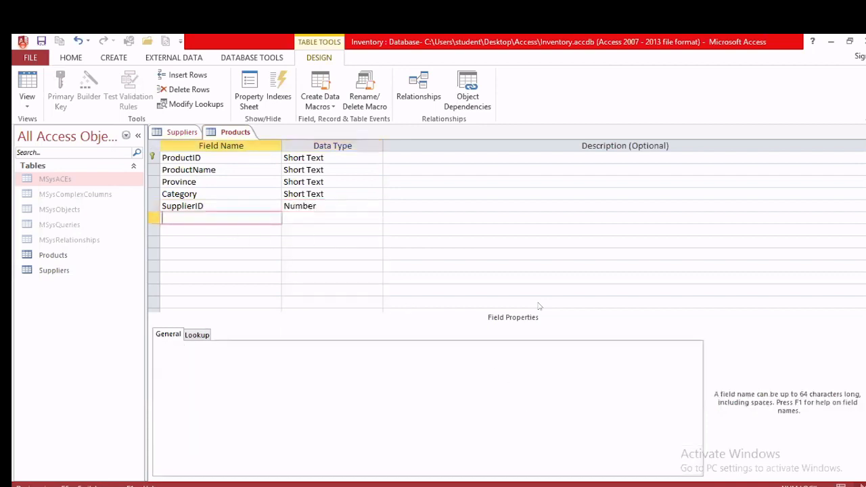
pyautogui.hotkey('alt', 'Tab')
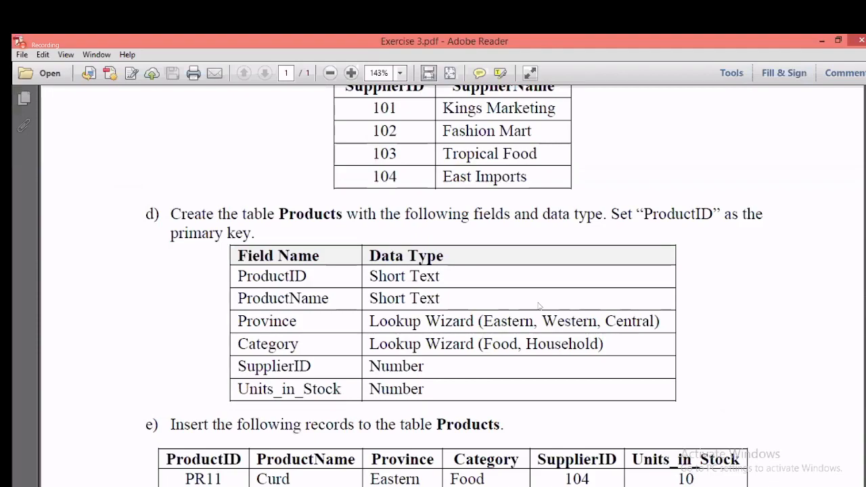
pyautogui.hotkey('alt', 'Tab')
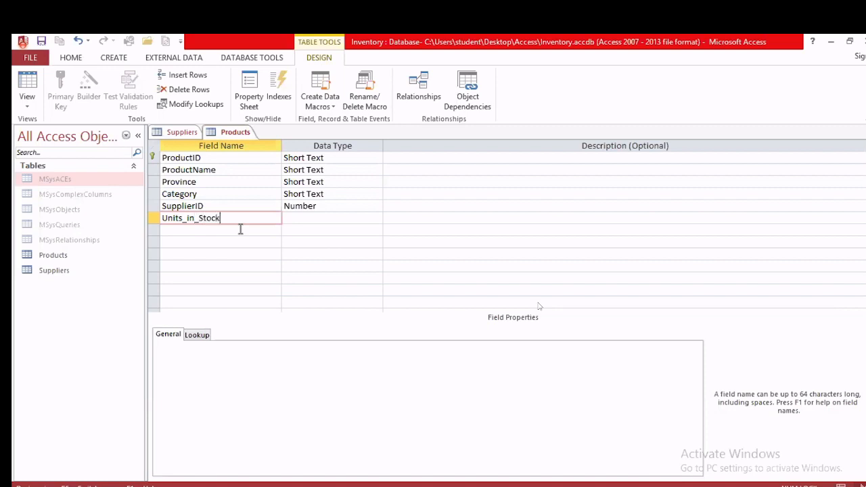
pyautogui.click(311, 222)
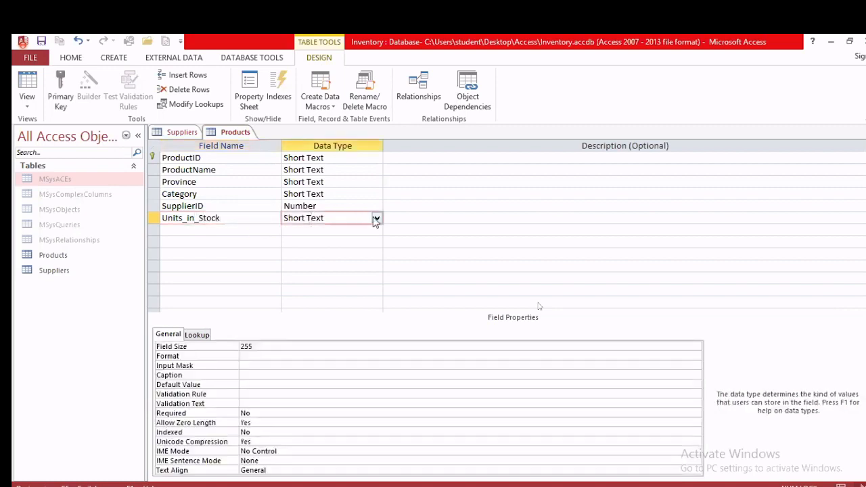
pyautogui.click(376, 217)
pyautogui.click(357, 254)
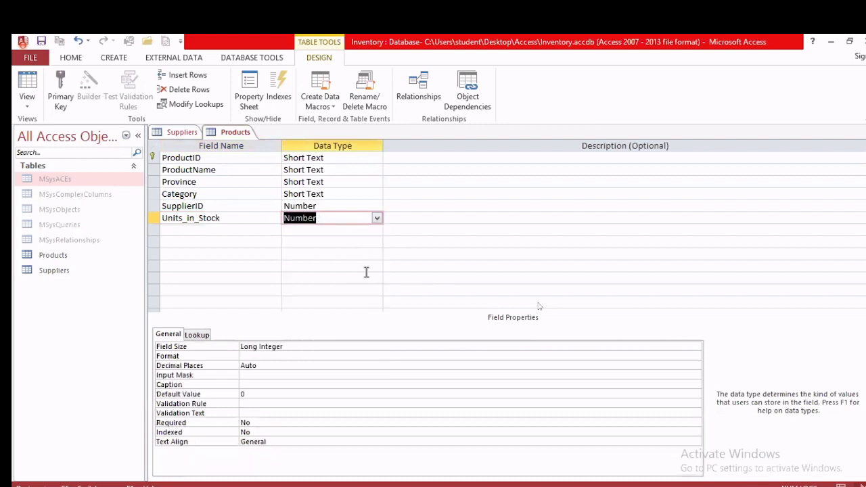
pyautogui.hotkey('alt', 'Tab')
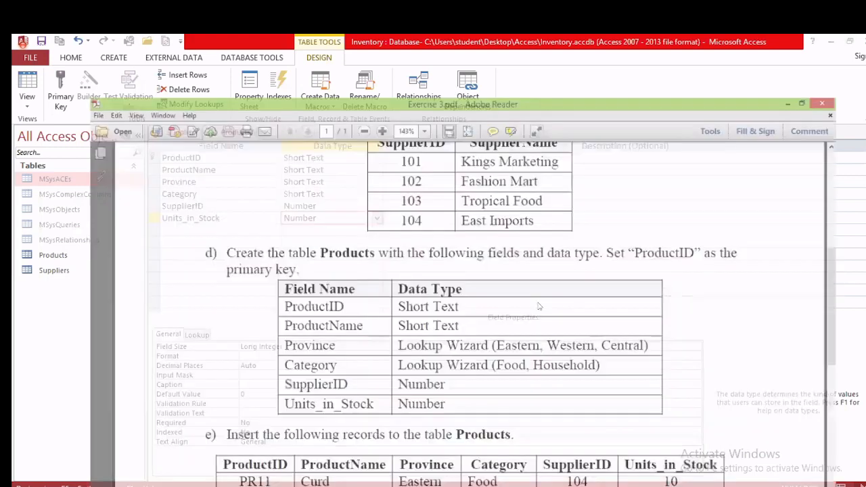
pyautogui.hotkey('alt', 'Tab')
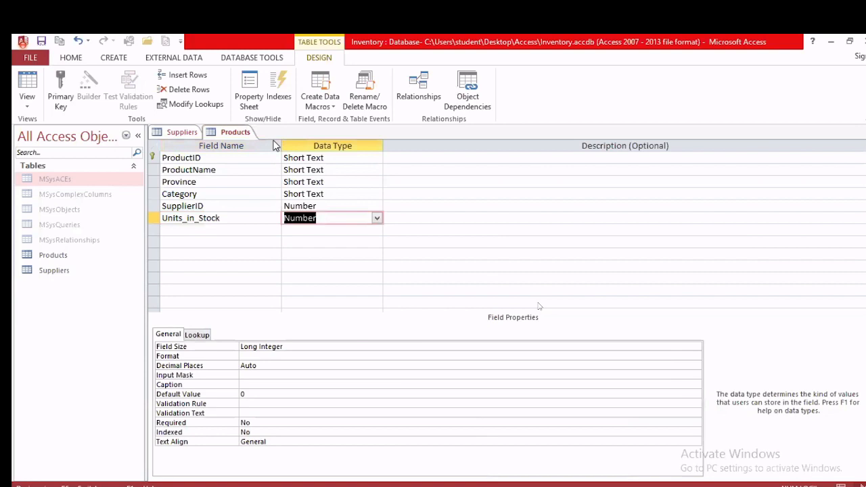
# Step: Switch the Products table to Datasheet View
pyautogui.rightClick(216, 132)
pyautogui.click(217, 132)
pyautogui.rightClick(220, 134)
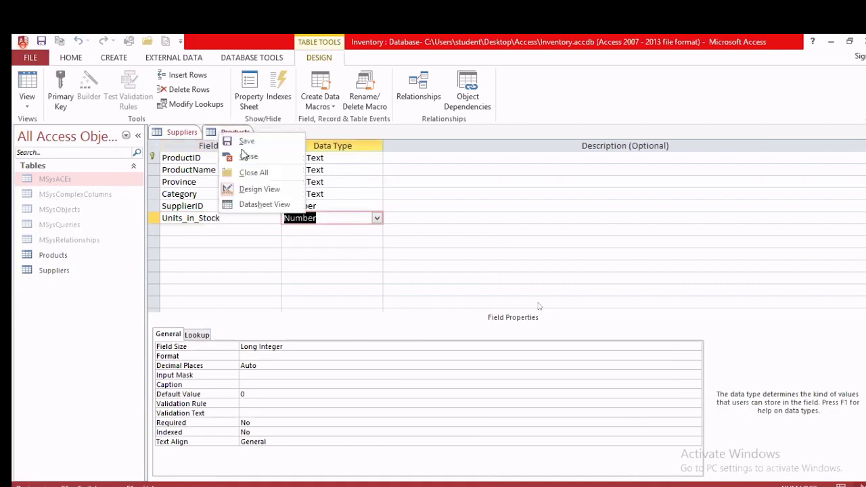
pyautogui.click(269, 205)
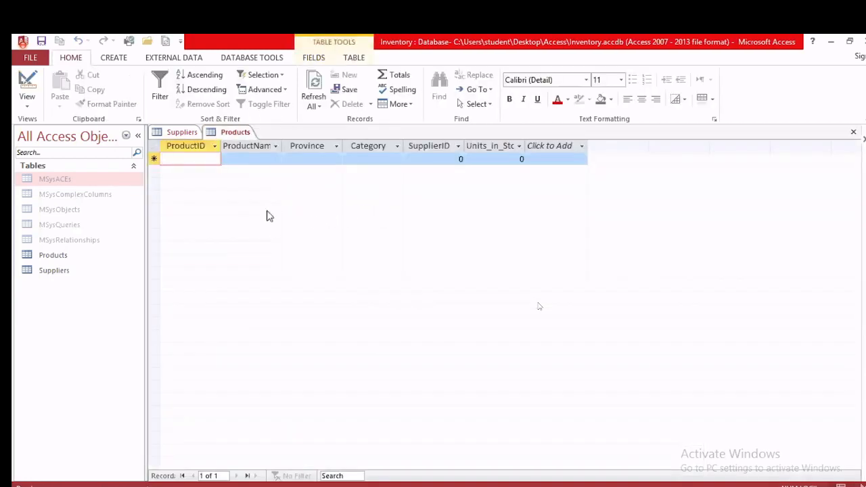
# Step: Scroll Exercise 3.pdf to the PR11–PR15 Products records, then return to Access
pyautogui.hotkey('alt', 'Tab')
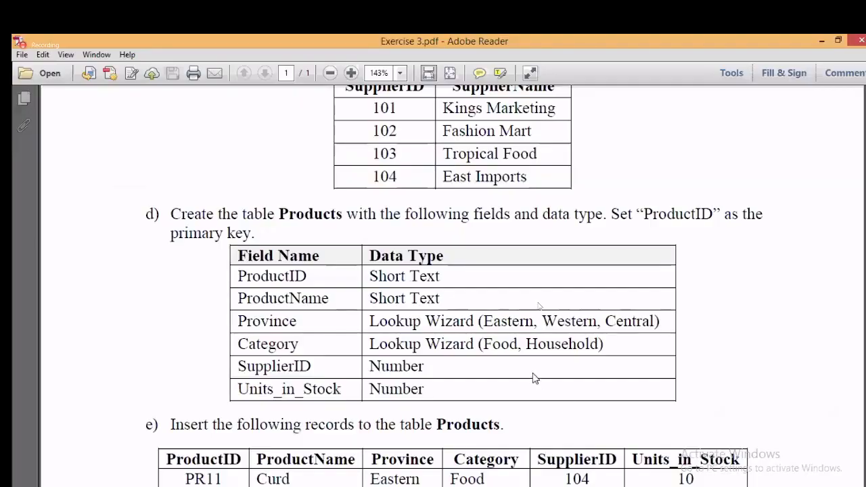
pyautogui.scroll(-5, 534, 377)
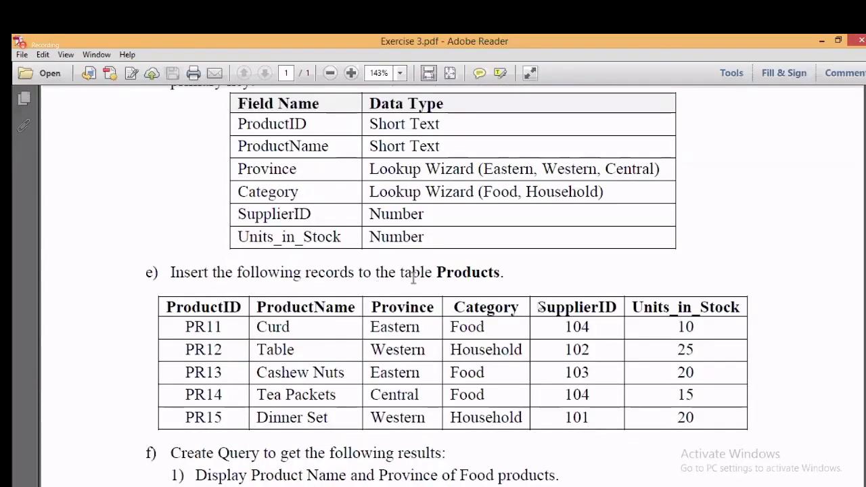
pyautogui.scroll(2, 471, 284)
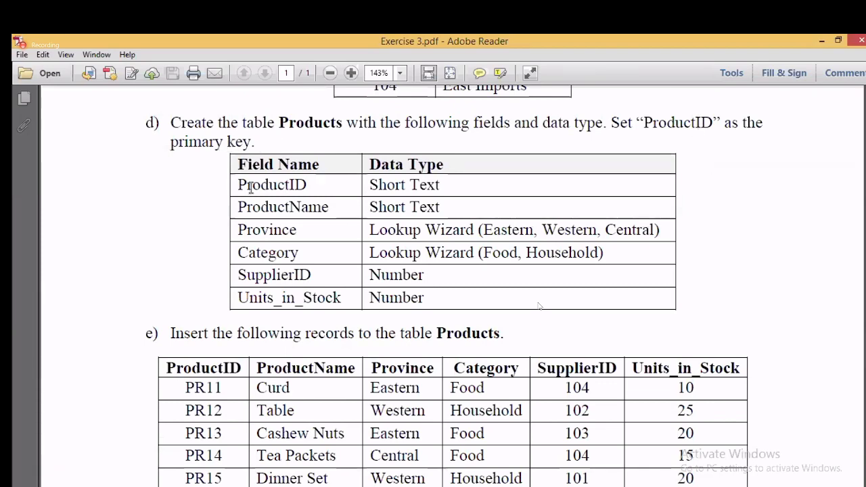
pyautogui.scroll(-5, 425, 234)
pyautogui.scroll(-2, 427, 236)
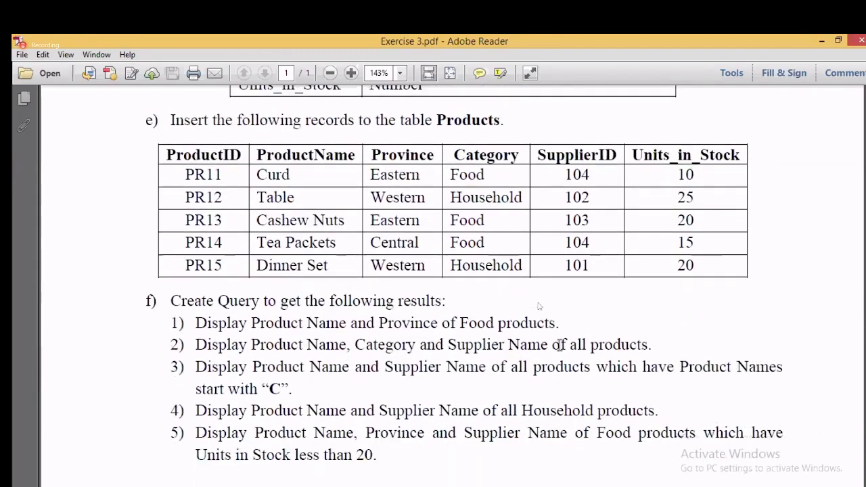
pyautogui.scroll(-1, 605, 376)
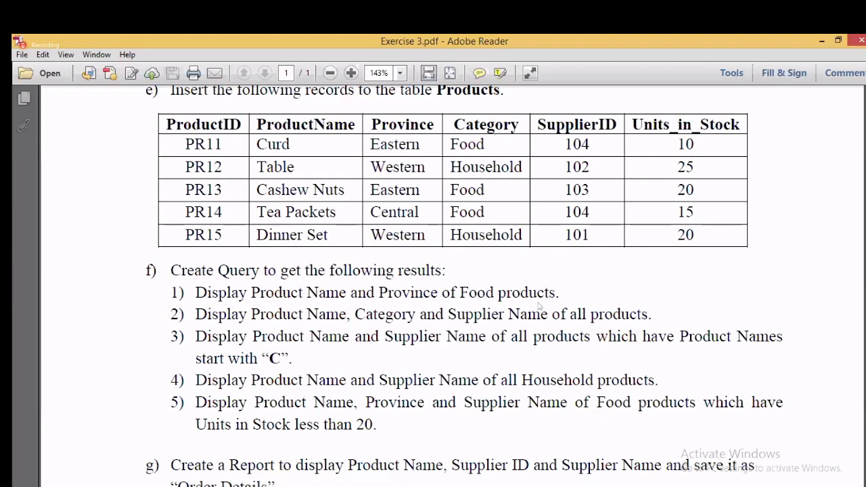
pyautogui.hotkey('alt', 'Tab')
# Step: Start record PR11 Curd with Province Eastern and Category Food
pyautogui.write('P')
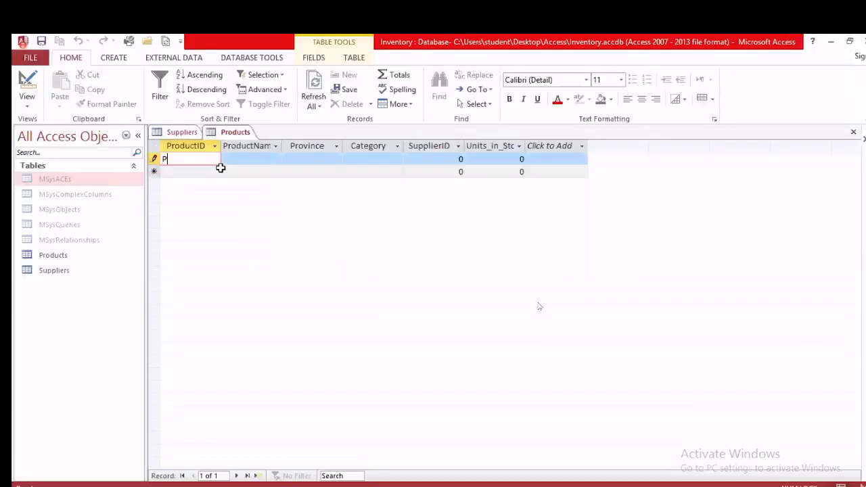
pyautogui.write('R11')
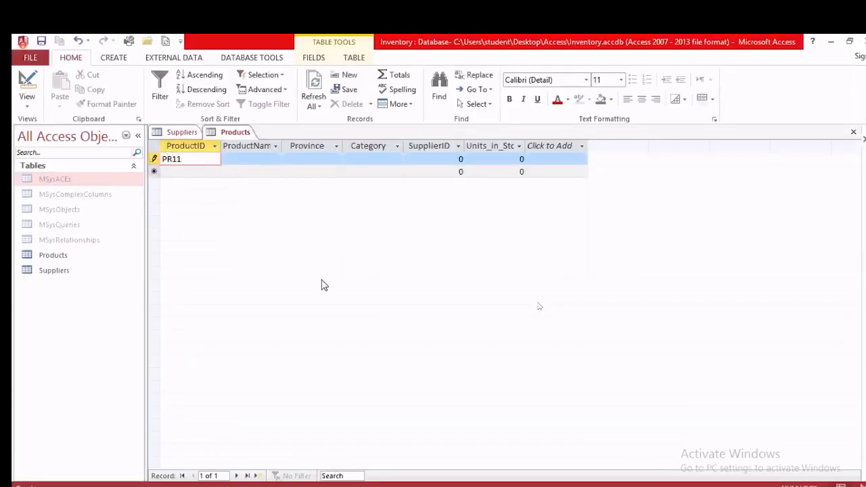
pyautogui.hotkey('alt', 'Tab')
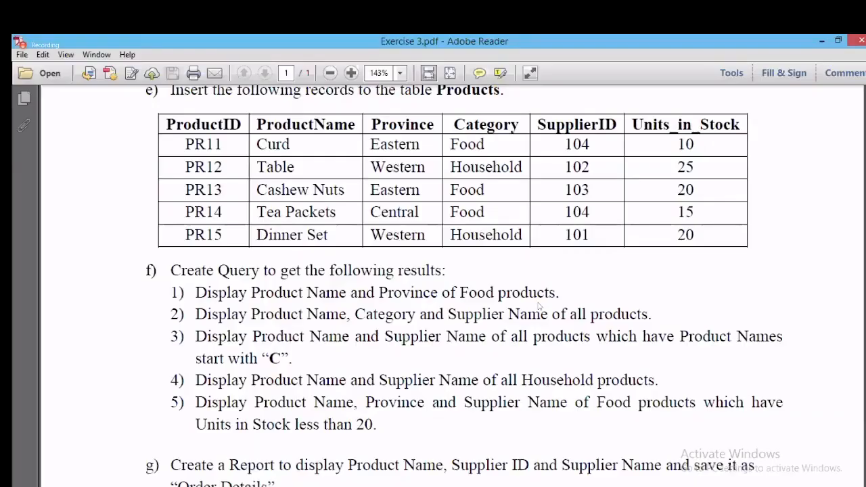
pyautogui.hotkey('alt', 'Tab')
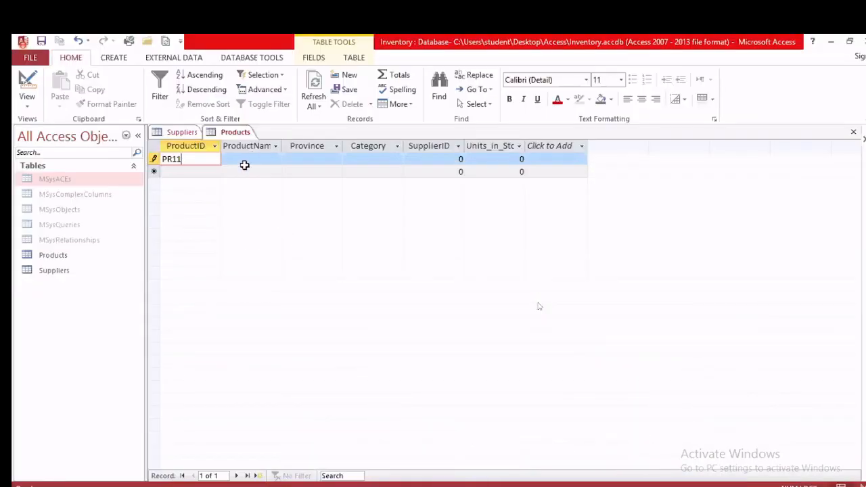
pyautogui.click(245, 159)
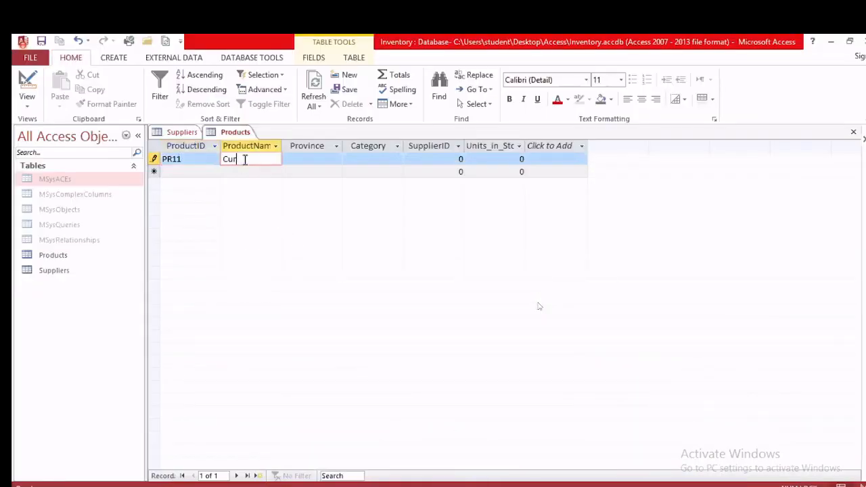
pyautogui.click(322, 157)
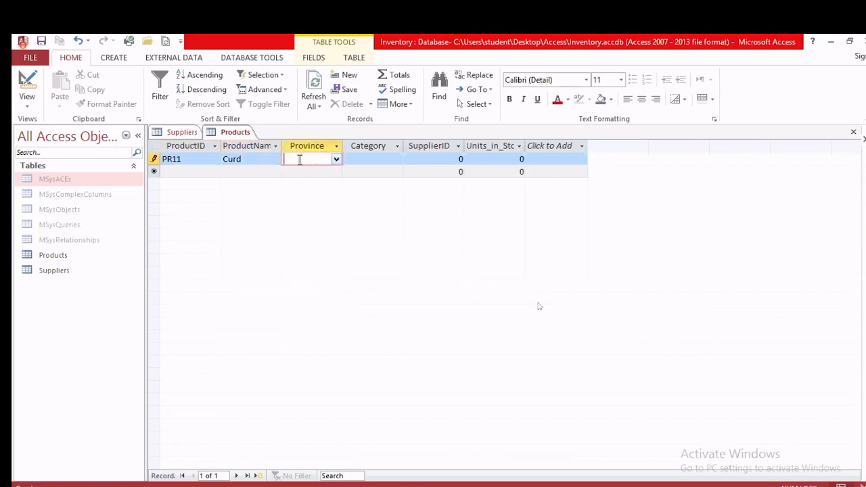
pyautogui.click(337, 160)
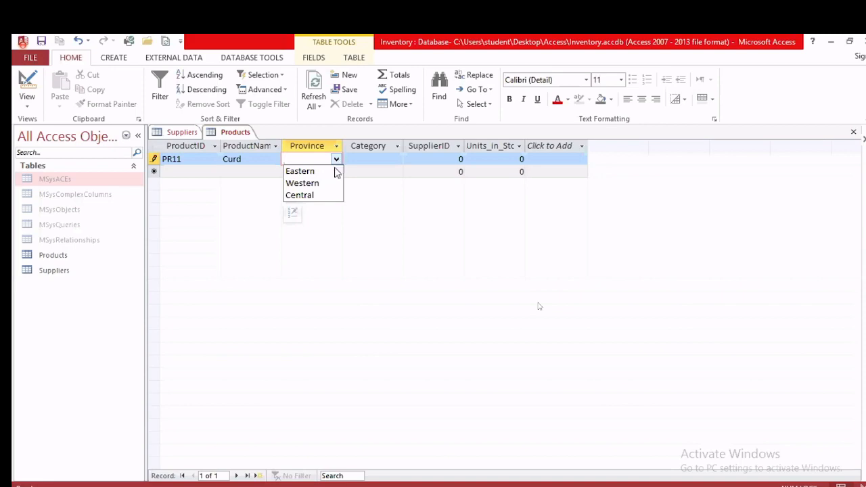
pyautogui.click(334, 170)
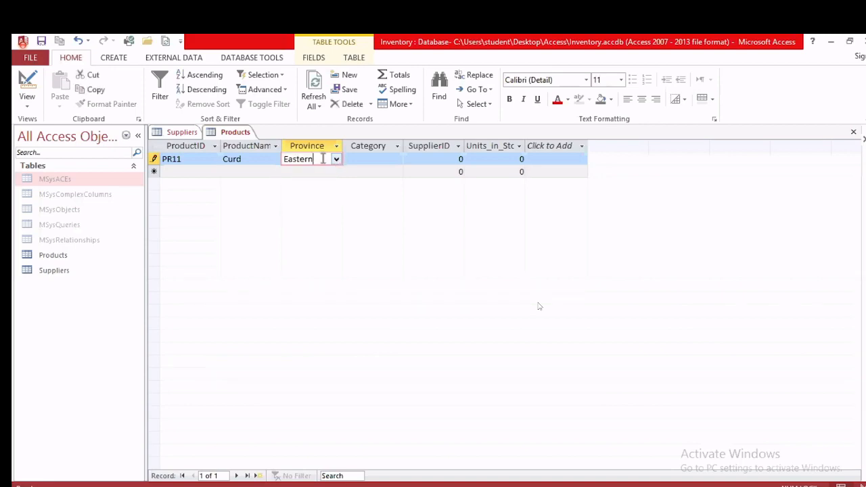
pyautogui.click(373, 159)
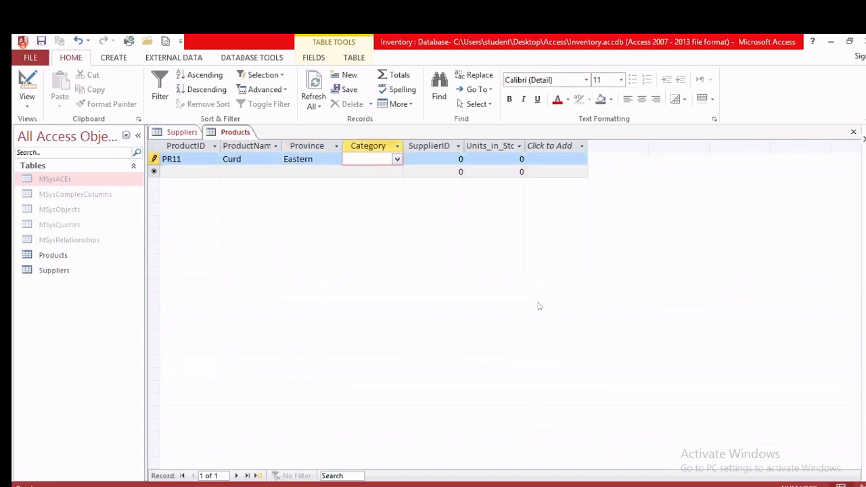
pyautogui.hotkey('alt', 'Tab')
pyautogui.hotkey('alt', 'Tab')
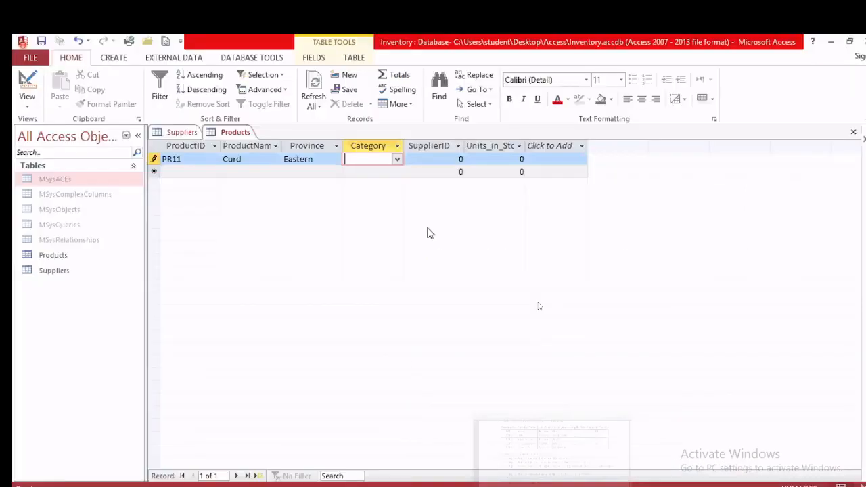
pyautogui.click(397, 160)
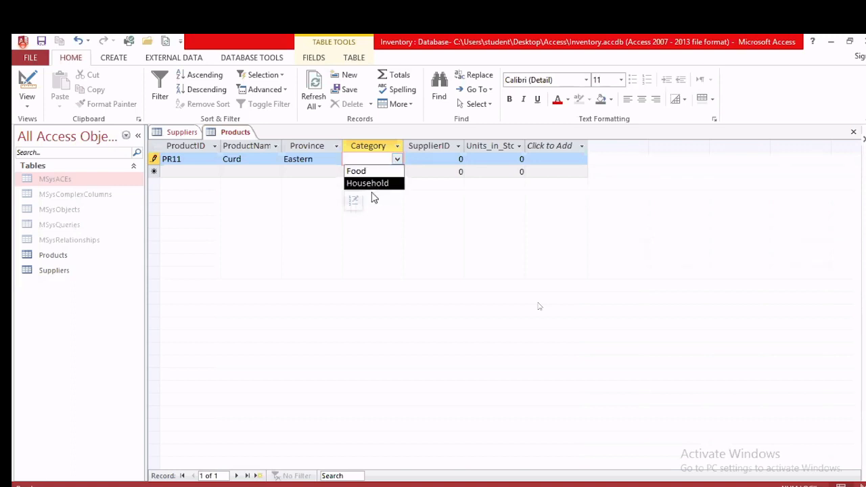
pyautogui.click(358, 172)
# Step: Give PR11 SupplierID 104 and 10 units in stock, then save the record
pyautogui.click(380, 163)
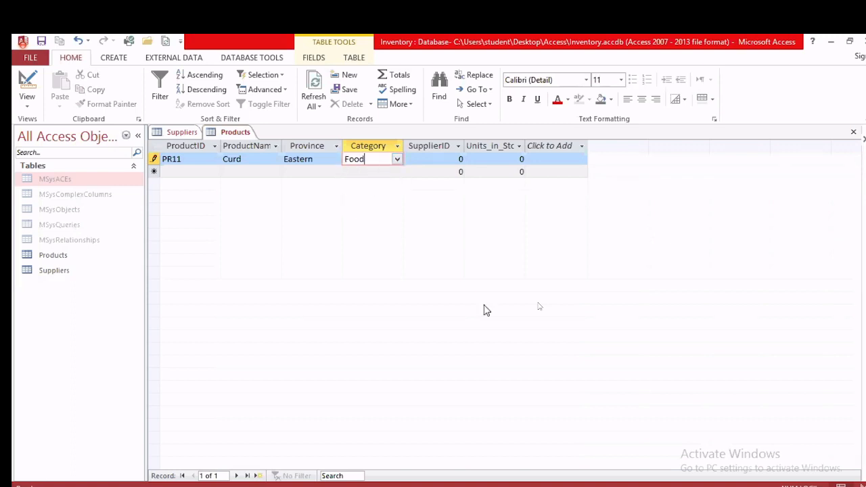
pyautogui.hotkey('alt', 'Tab')
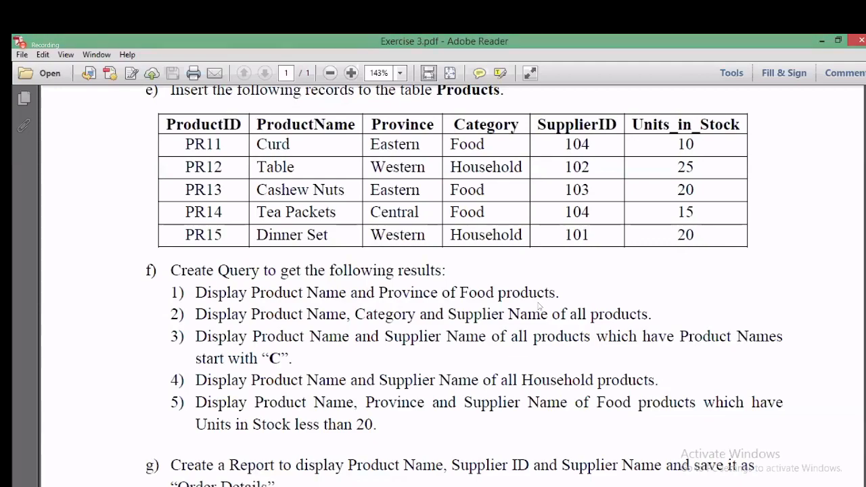
pyautogui.hotkey('alt', 'Tab')
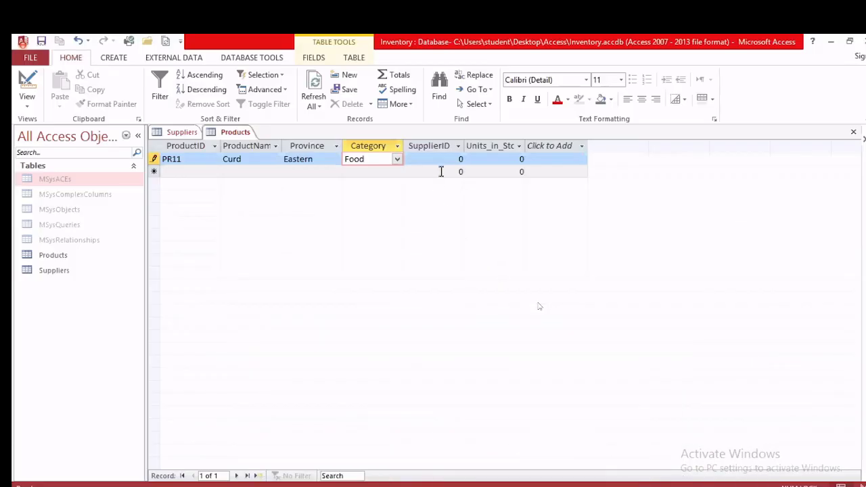
pyautogui.click(459, 160)
pyautogui.write('1')
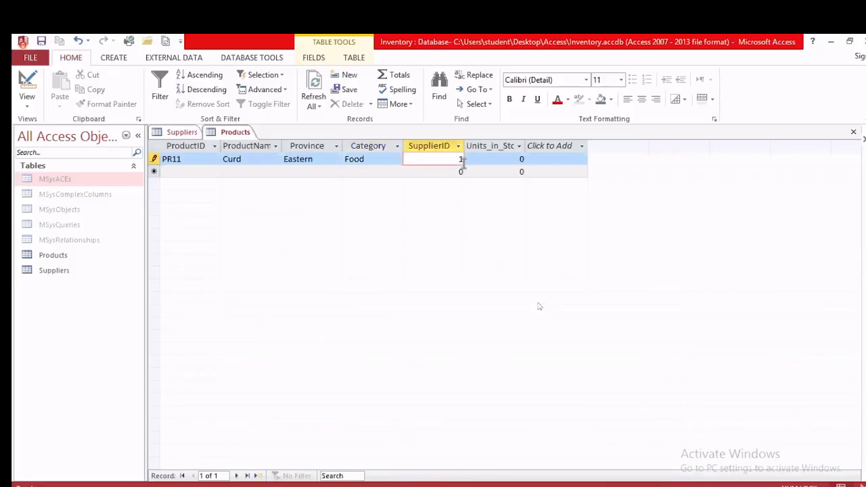
pyautogui.write('04')
pyautogui.hotkey('alt', 'Tab')
pyautogui.hotkey('alt', 'Tab')
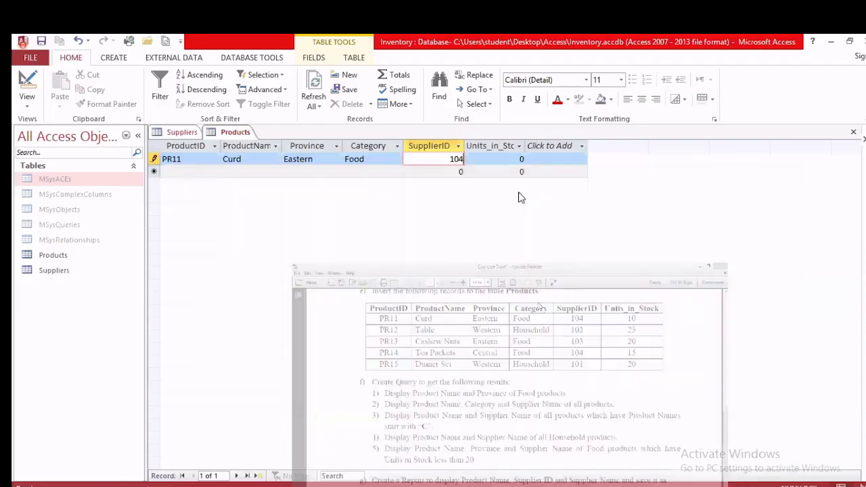
pyautogui.press('Tab')
pyautogui.write('10')
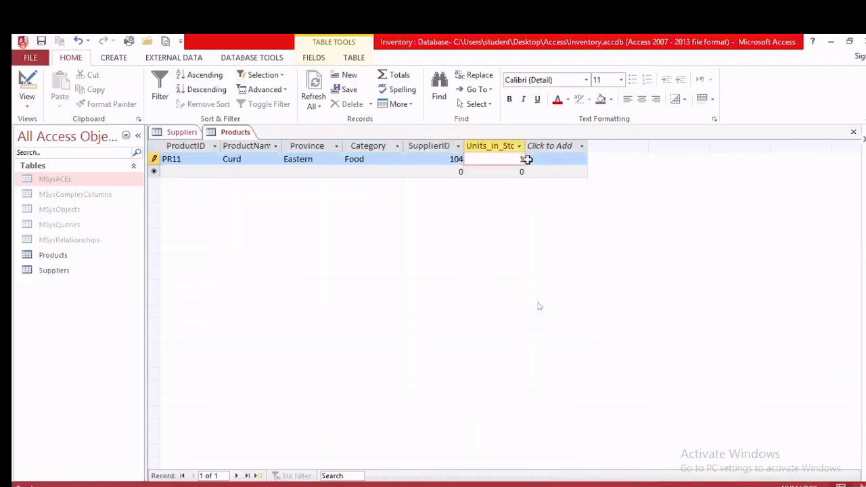
pyautogui.click(185, 171)
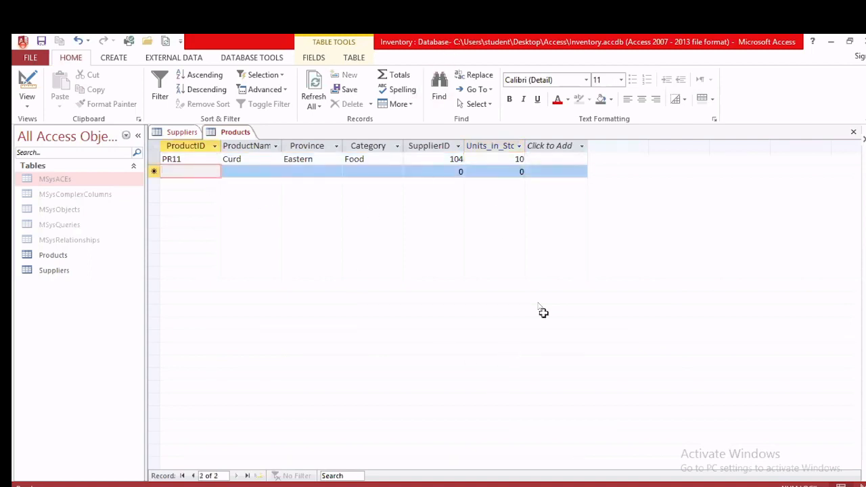
pyautogui.hotkey('alt', 'Tab')
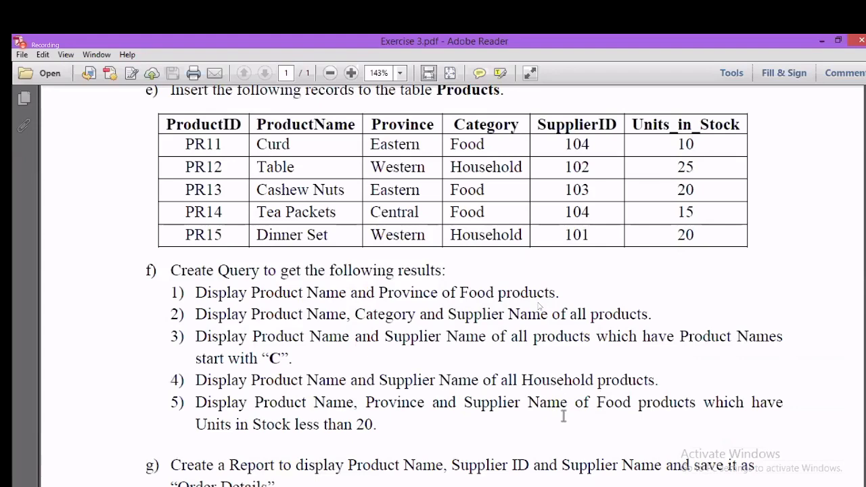
pyautogui.hotkey('alt', 'Tab')
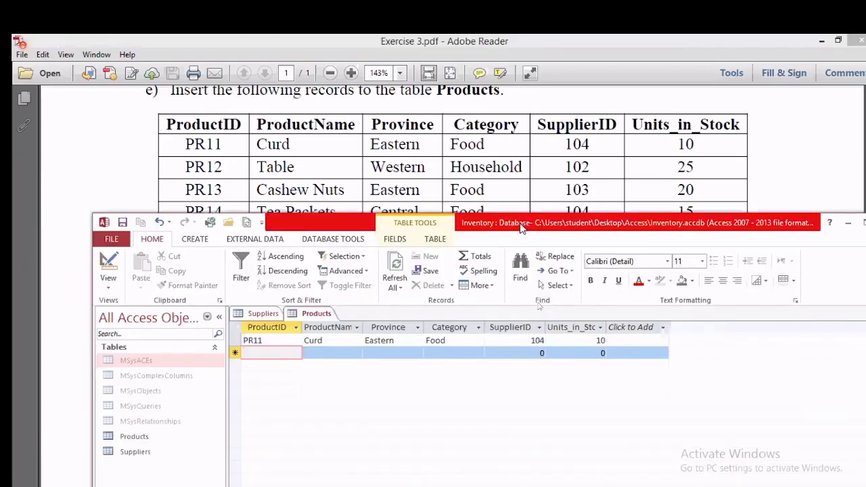
# Step: Enter PR12 Table: Western, Household, SupplierID 10, 25 units in stock
pyautogui.moveTo(522, 230); pyautogui.dragTo(534, 271)
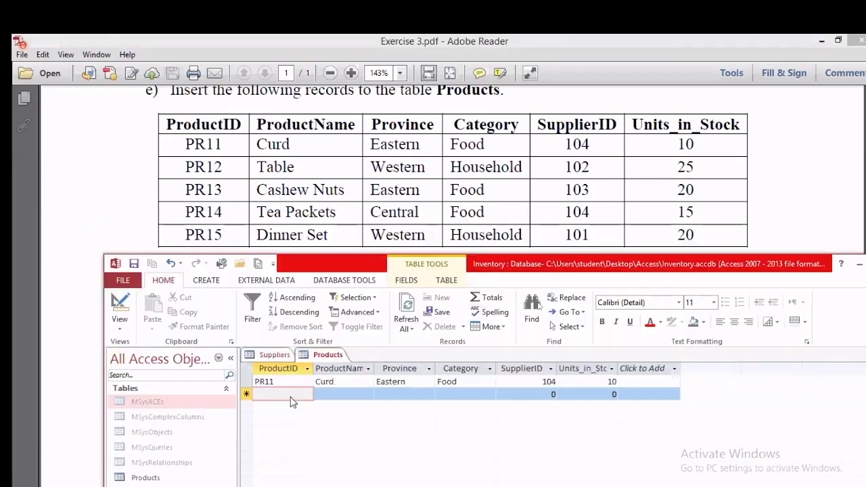
pyautogui.write('PR12')
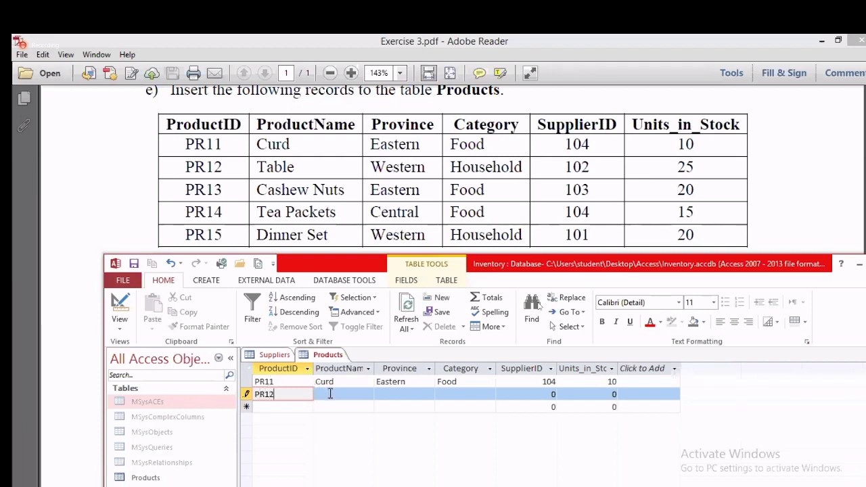
pyautogui.press('Tab')
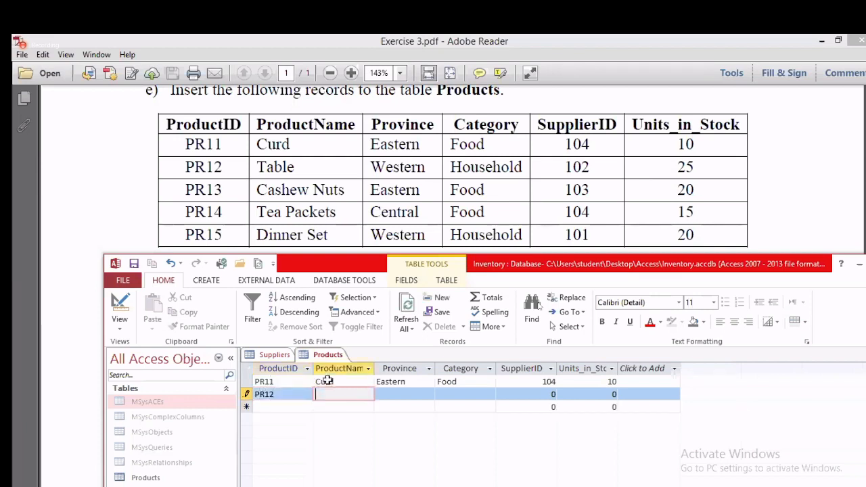
pyautogui.write('Table')
pyautogui.click(412, 397)
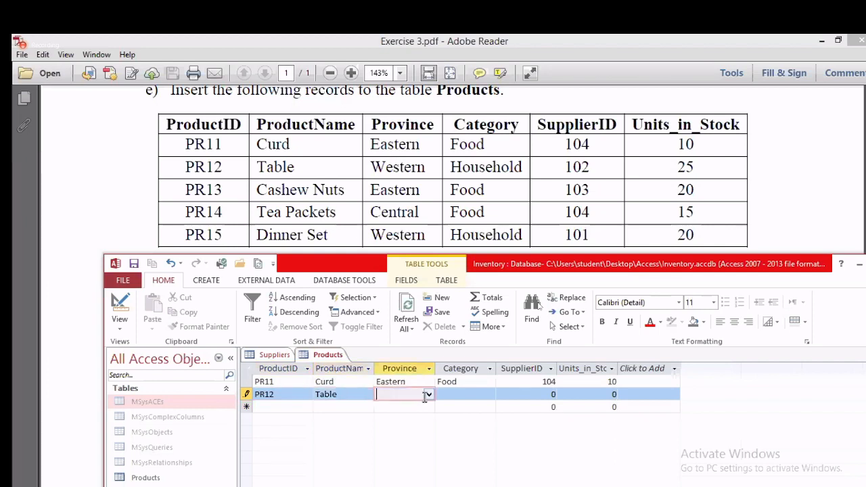
pyautogui.click(428, 394)
pyautogui.click(420, 419)
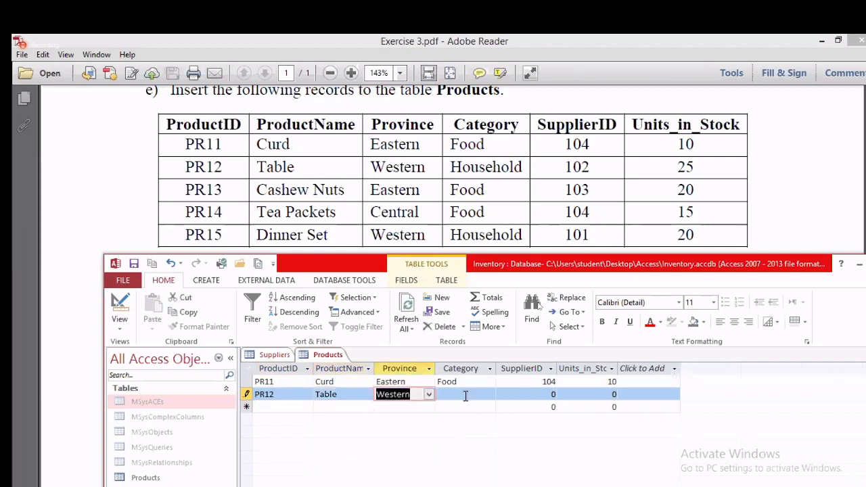
pyautogui.click(464, 395)
pyautogui.click(490, 395)
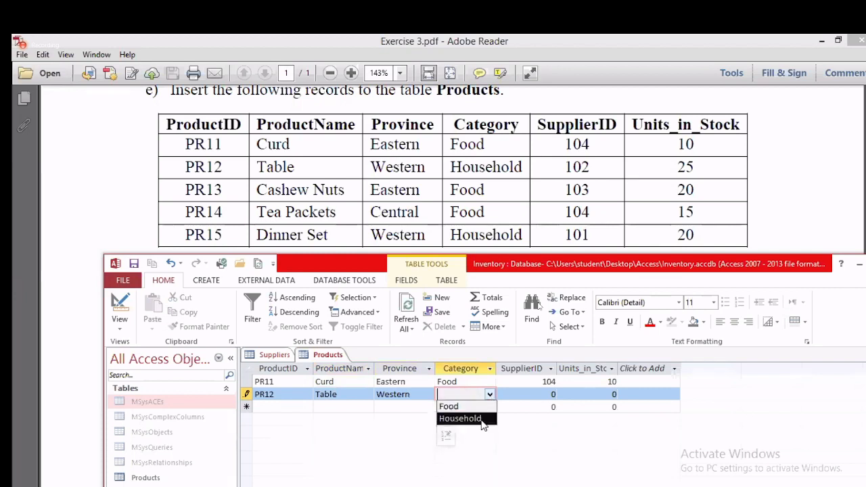
pyautogui.click(482, 420)
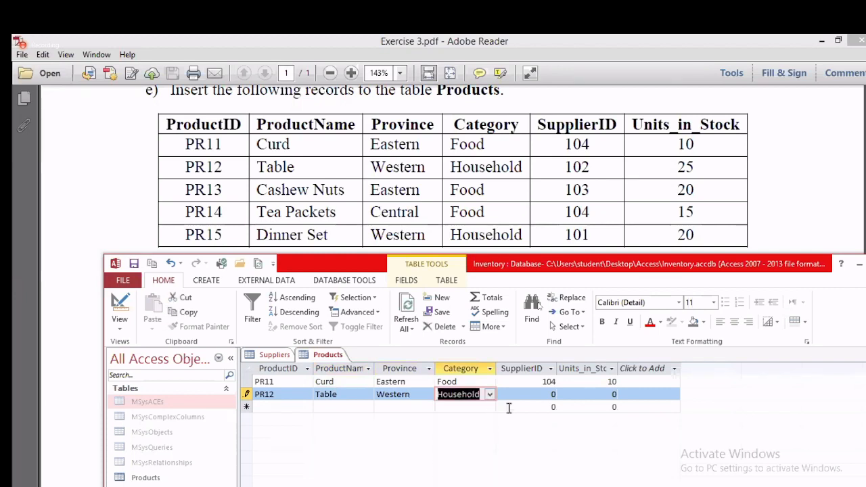
pyautogui.click(564, 394)
pyautogui.write('102')
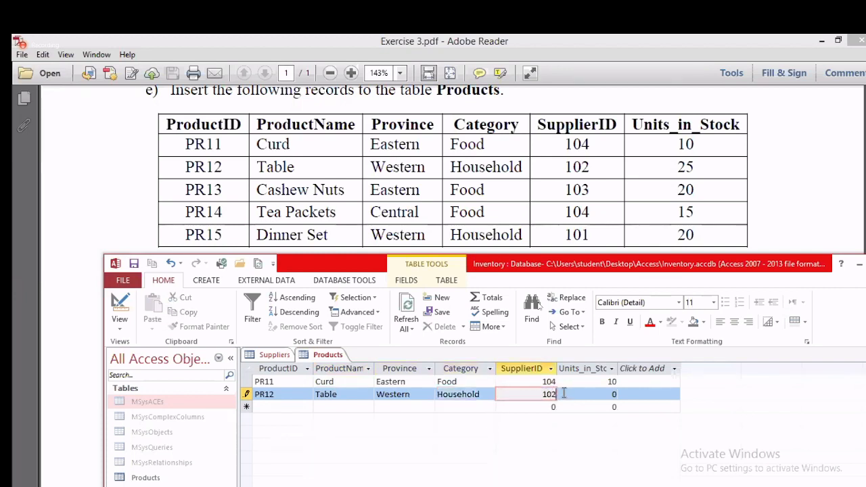
pyautogui.click(615, 394)
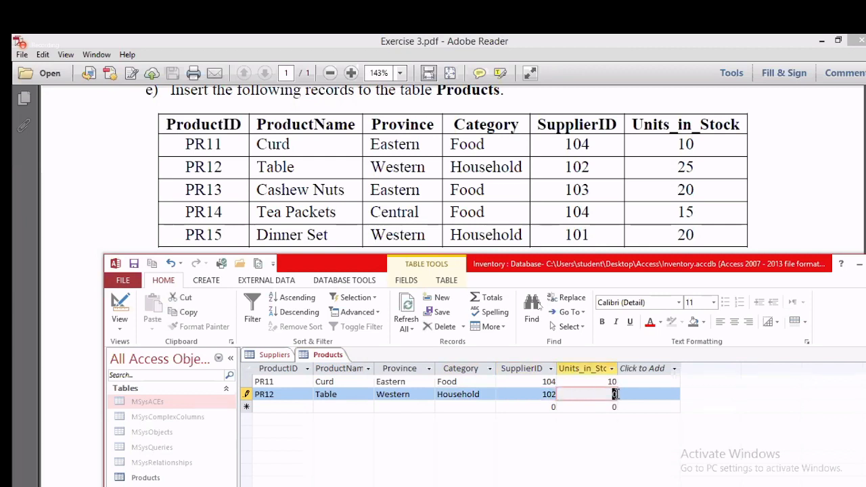
pyautogui.write('25')
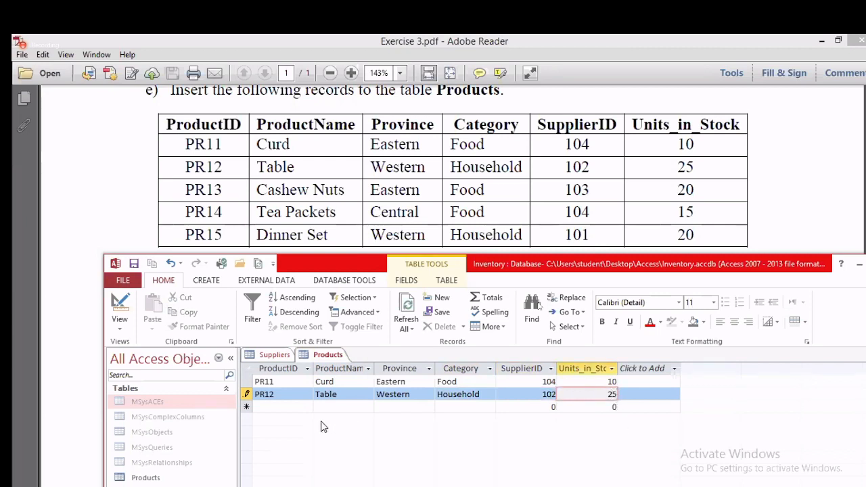
pyautogui.click(274, 407)
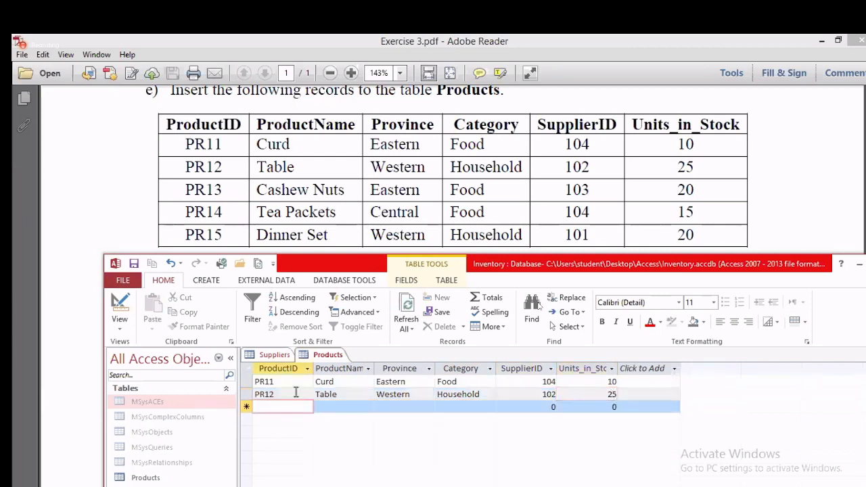
# Step: Enter PR13 Cashew: Eastern, Food, SupplierID 103, 20 units in stock
pyautogui.write('PR13')
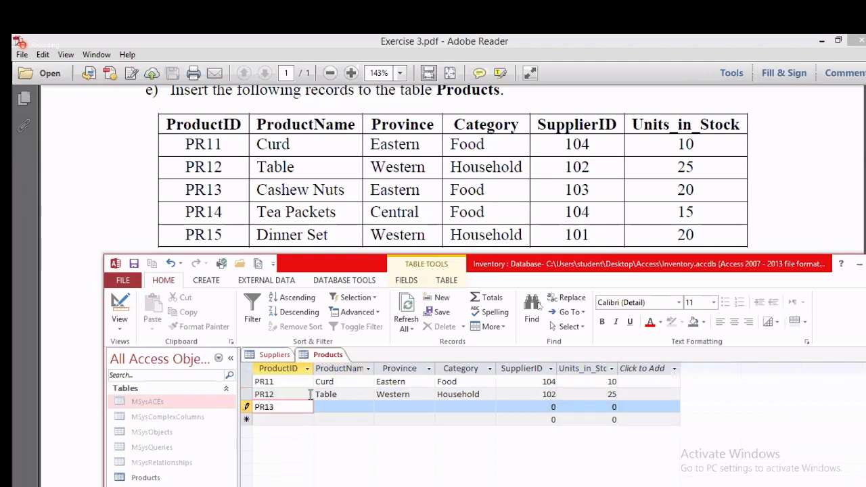
pyautogui.click(327, 410)
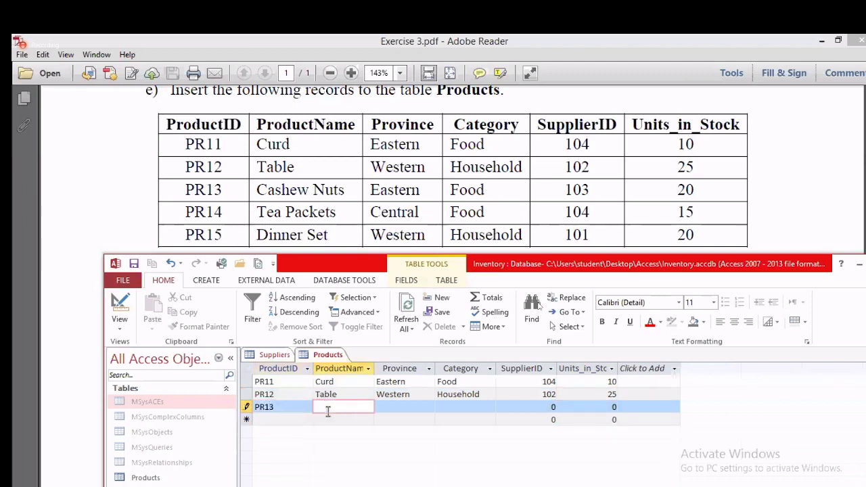
pyautogui.write('Cashew Nuts')
pyautogui.click(406, 408)
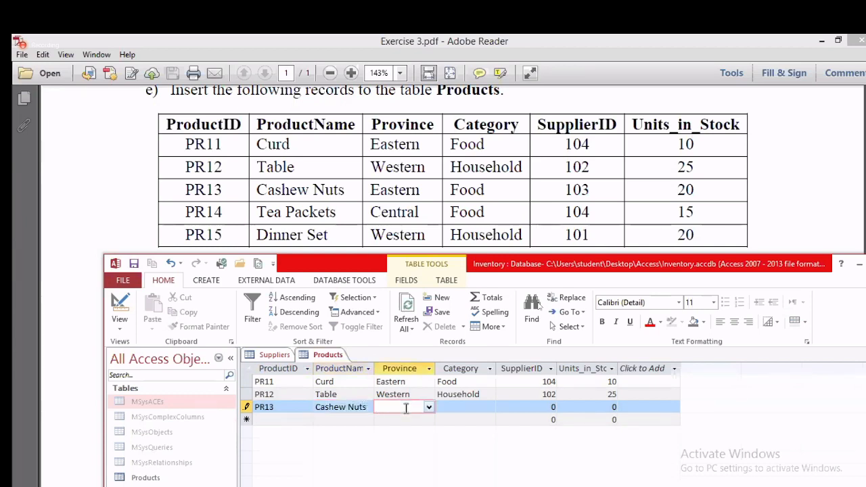
pyautogui.click(428, 407)
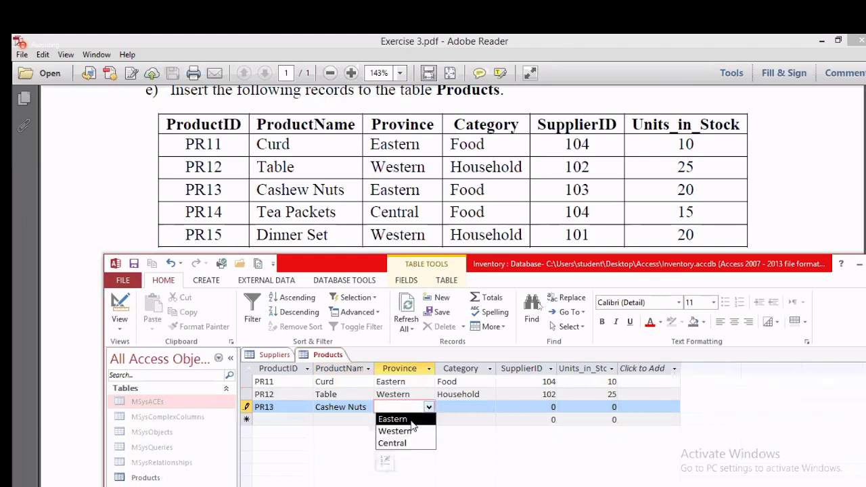
pyautogui.click(412, 419)
pyautogui.click(480, 408)
pyautogui.click(489, 407)
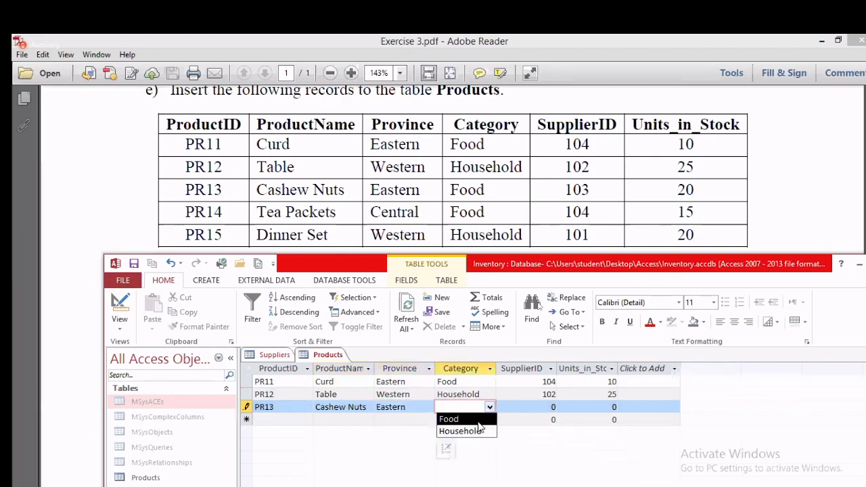
pyautogui.click(448, 419)
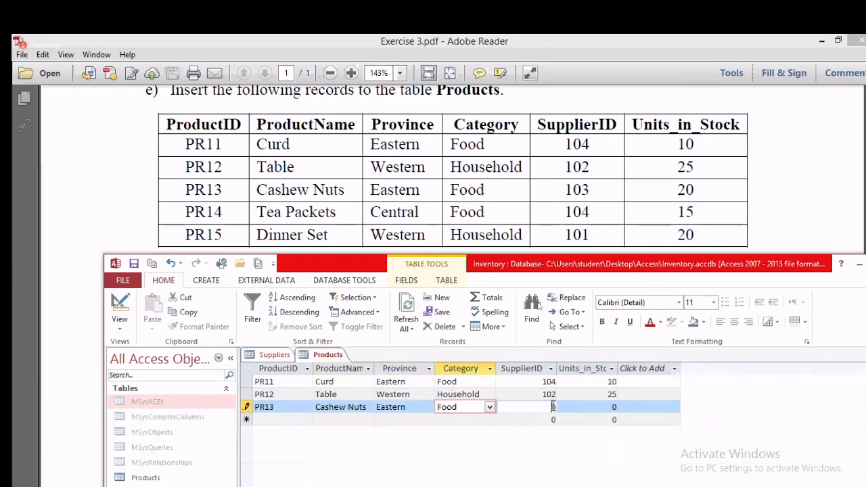
pyautogui.click(552, 406)
pyautogui.press('BackSpace')
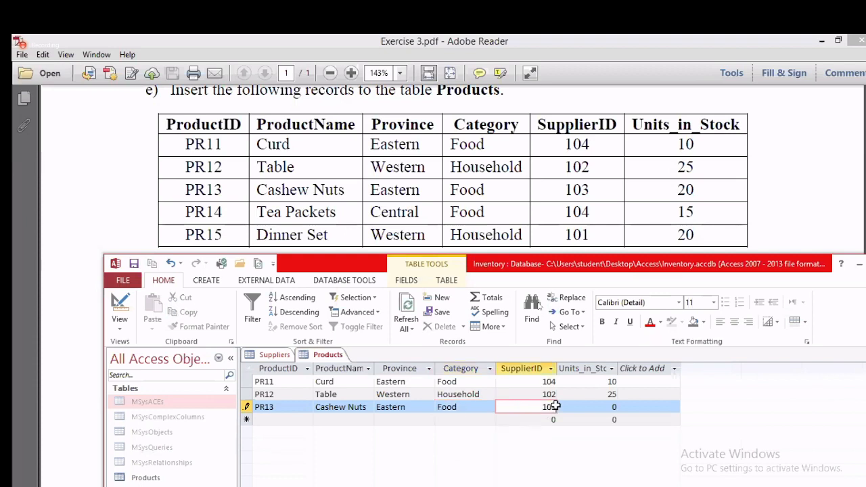
pyautogui.write('103')
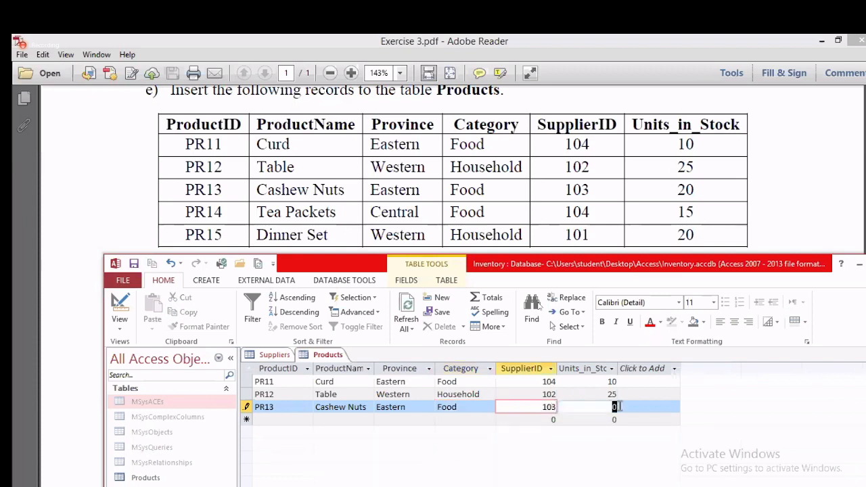
pyautogui.click(615, 406)
pyautogui.write('20')
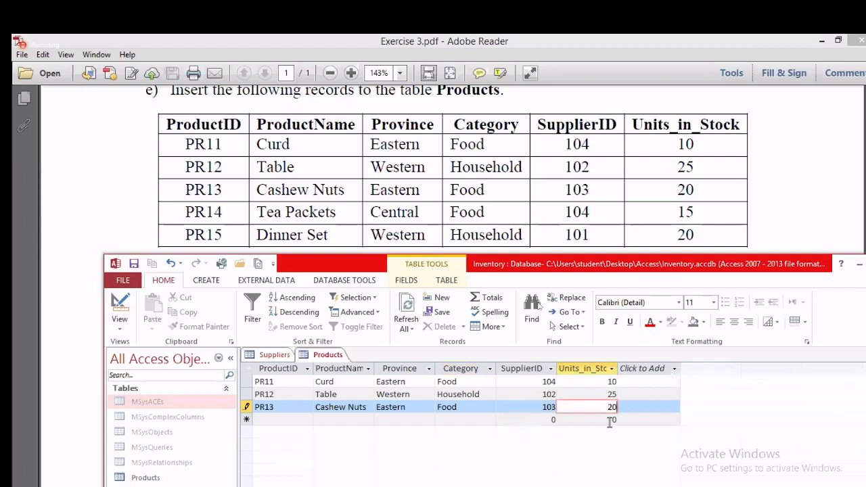
pyautogui.click(290, 416)
# Step: Enter PR14 Tea Packets: Central, Food, SupplierID 104, 15 units in stock
pyautogui.write('P')
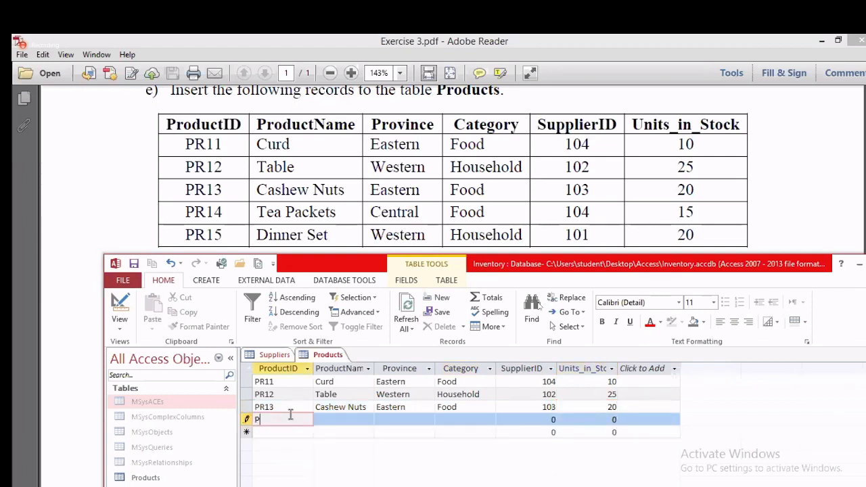
pyautogui.write('R14')
pyautogui.click(334, 419)
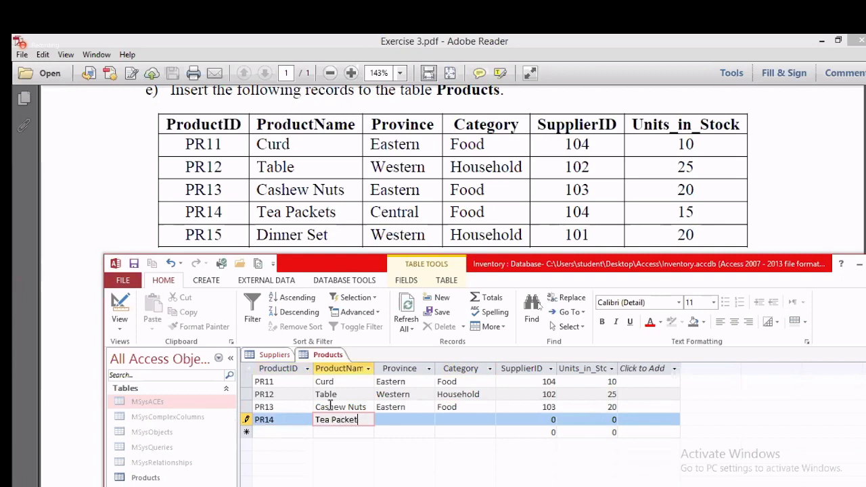
pyautogui.click(383, 420)
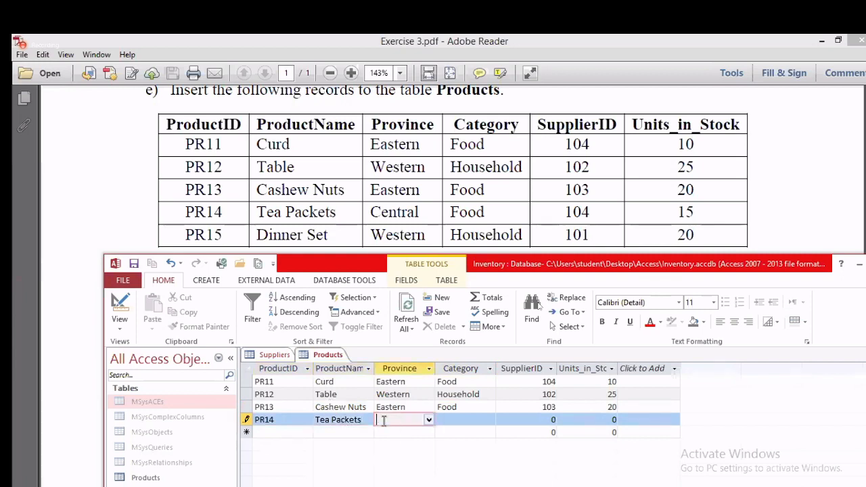
pyautogui.click(429, 419)
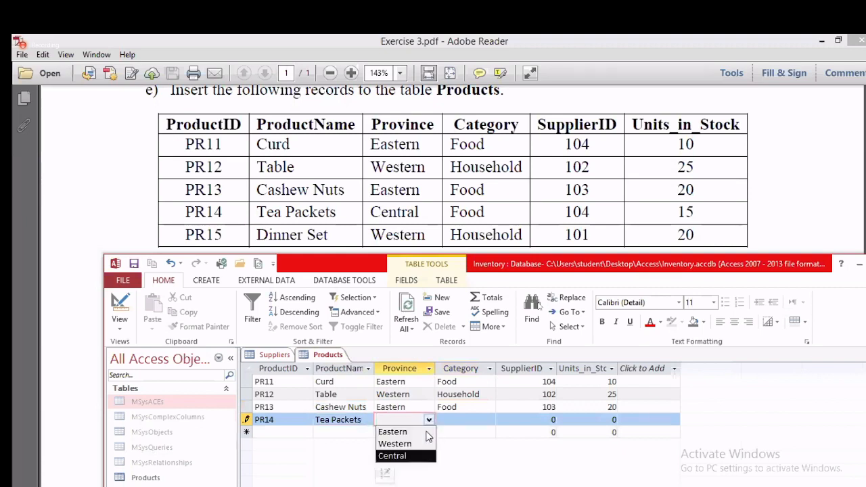
pyautogui.click(393, 456)
pyautogui.click(472, 419)
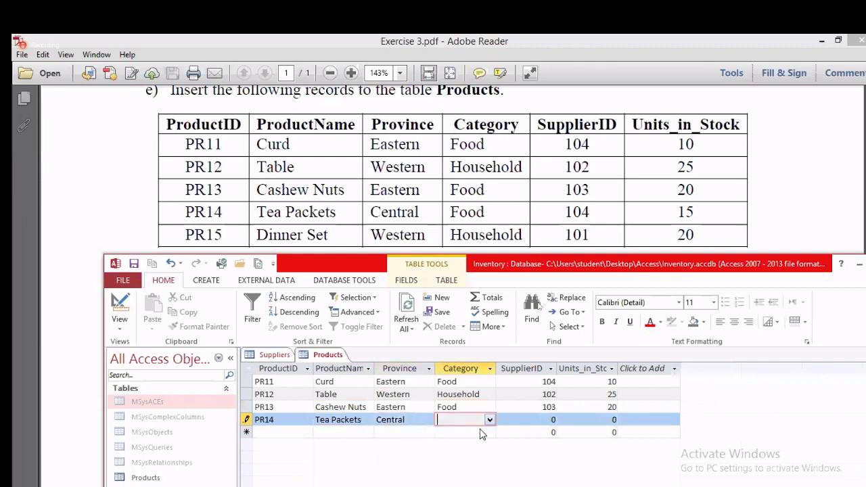
pyautogui.click(488, 420)
pyautogui.click(467, 432)
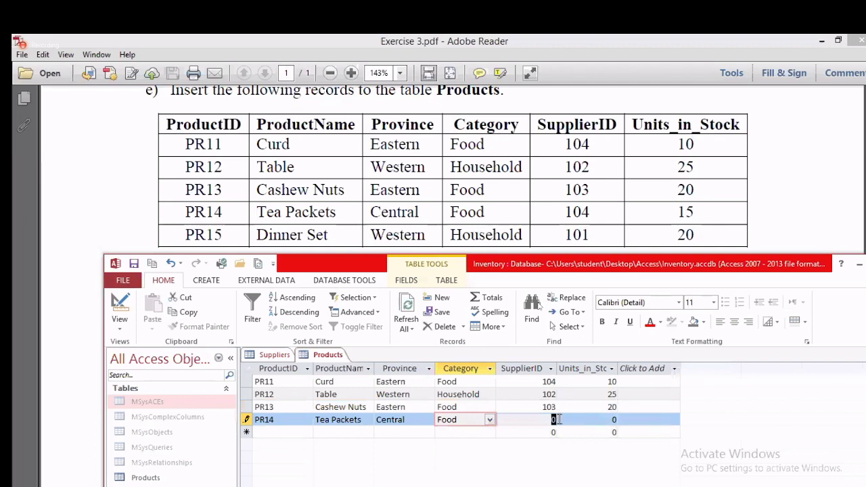
pyautogui.click(553, 419)
pyautogui.write('104')
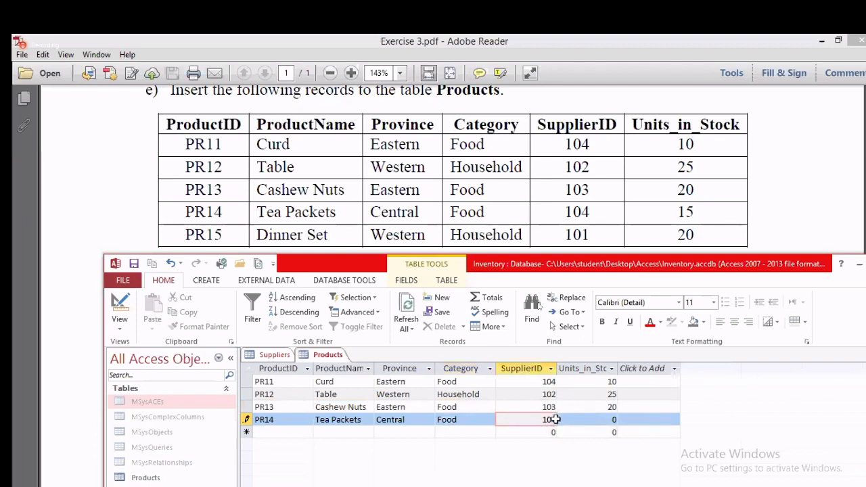
pyautogui.click(619, 418)
pyautogui.press('BackSpace')
pyautogui.write('15')
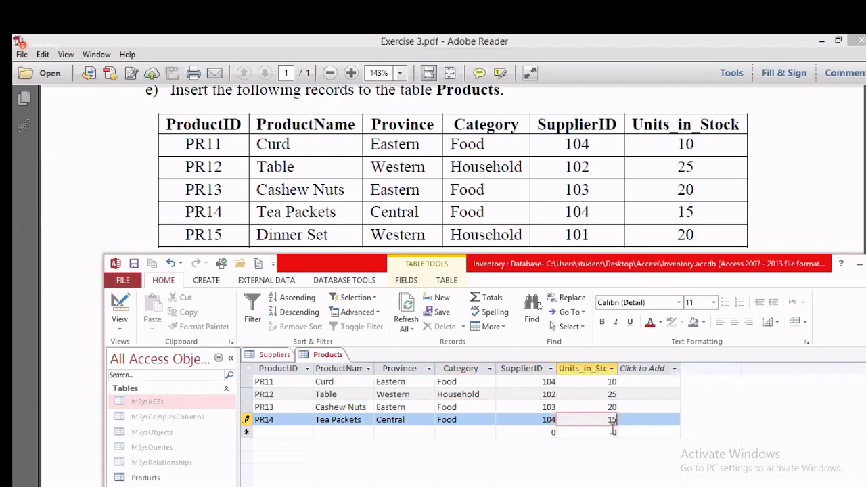
pyautogui.press('Tab')
# Step: Enter PR15 Dinner Set: Western, Household, SupplierID 101, 20 units in stock
pyautogui.write('PR')
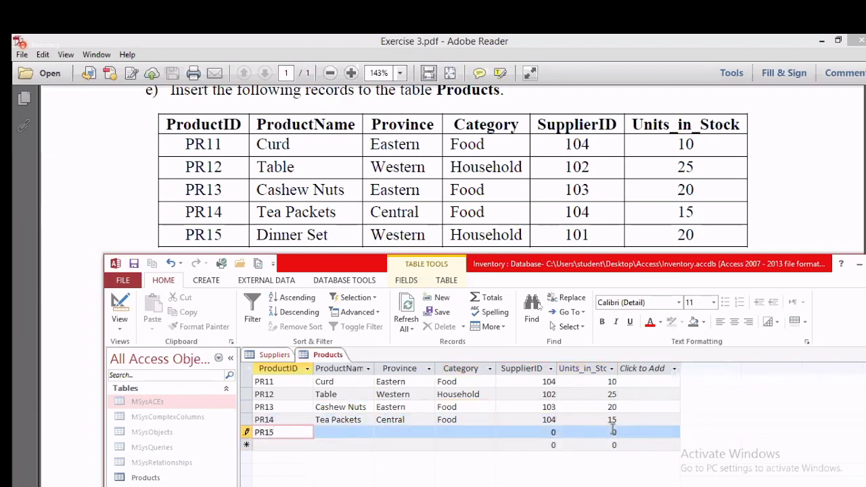
pyautogui.click(326, 430)
pyautogui.write('Dinner Set')
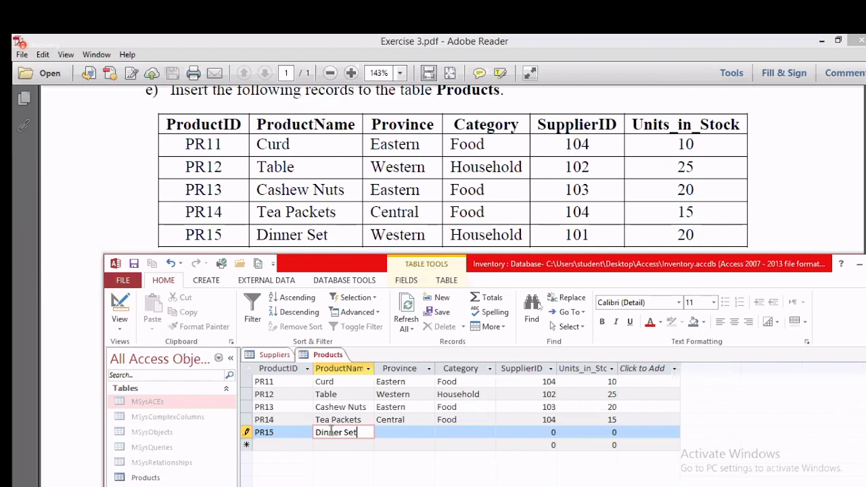
pyautogui.click(416, 432)
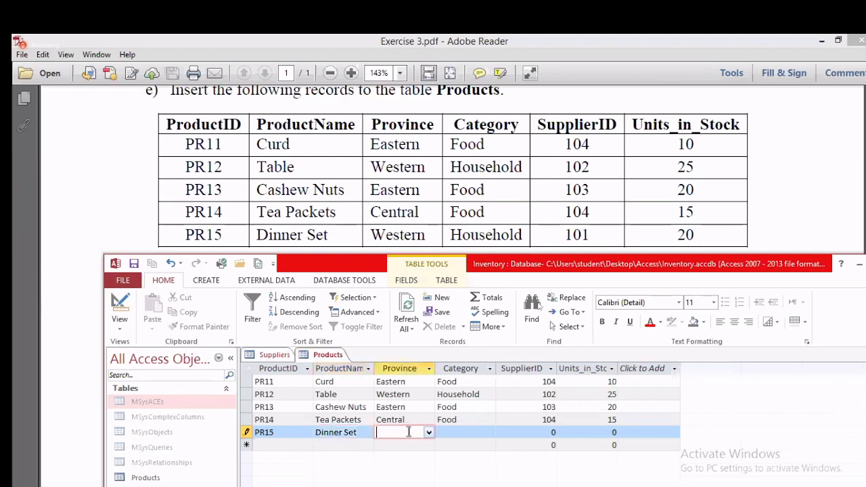
pyautogui.click(428, 433)
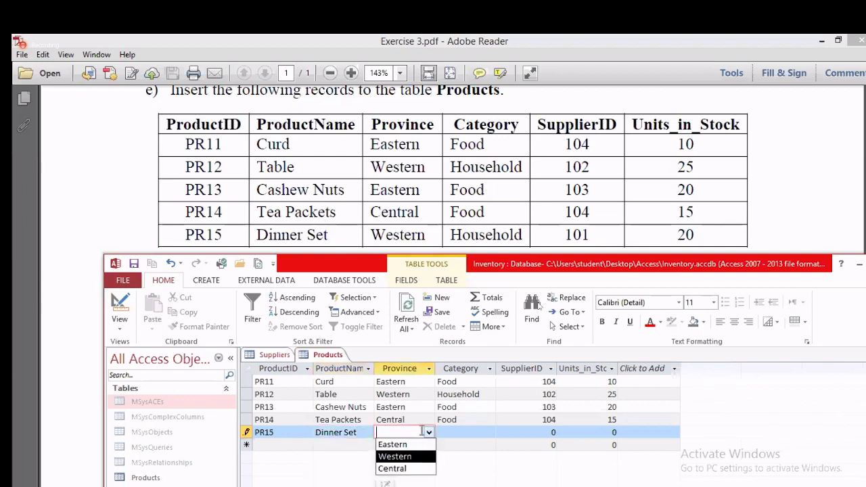
pyautogui.click(413, 457)
pyautogui.press('Tab')
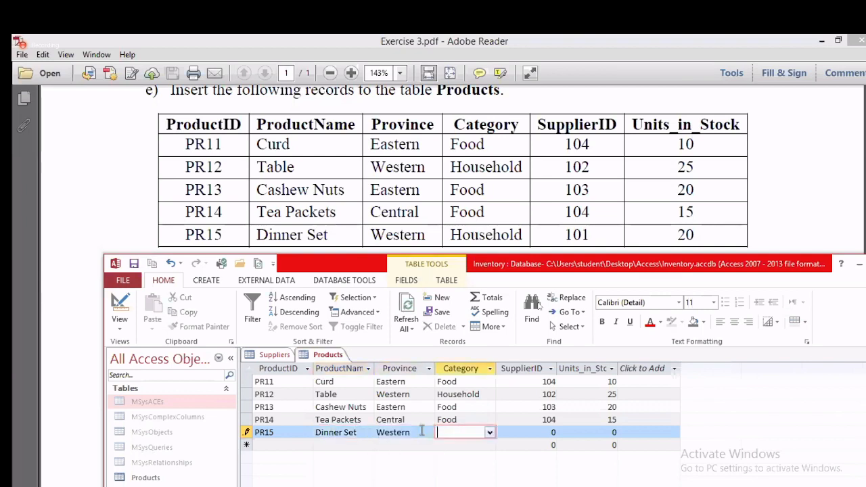
pyautogui.click(490, 432)
pyautogui.click(462, 458)
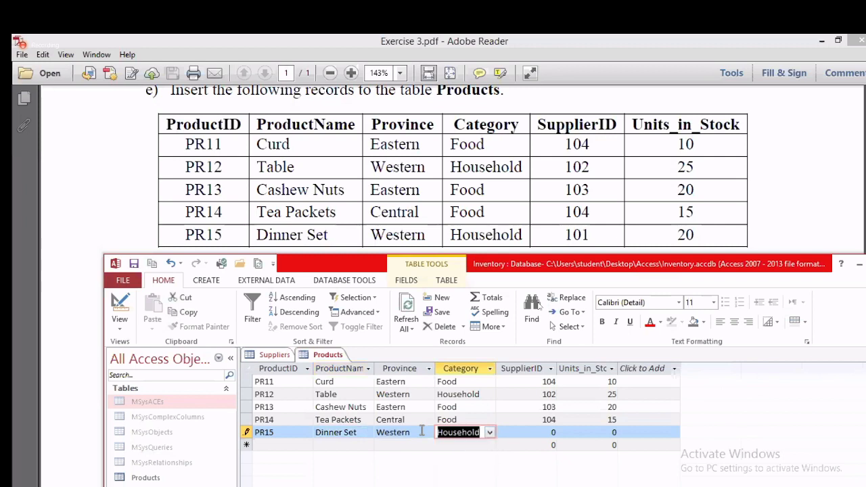
pyautogui.doubleClick(553, 432)
pyautogui.press('BackSpace')
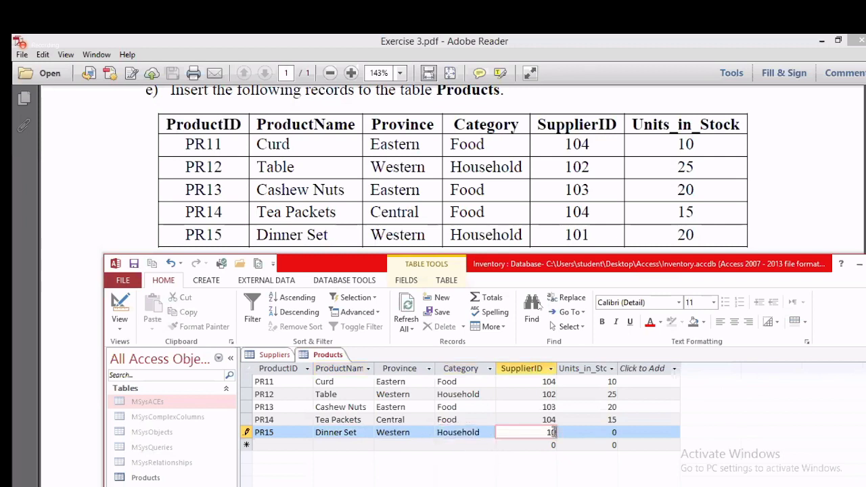
pyautogui.write('101')
pyautogui.doubleClick(615, 431)
pyautogui.write('20')
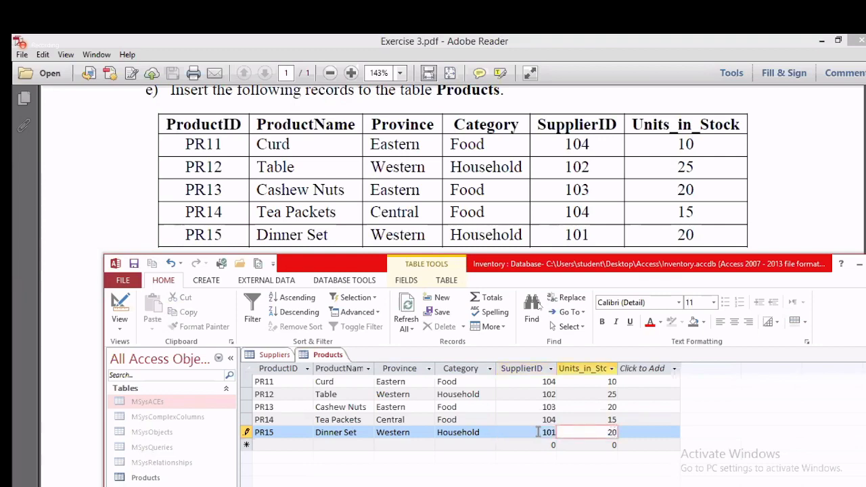
pyautogui.click(463, 399)
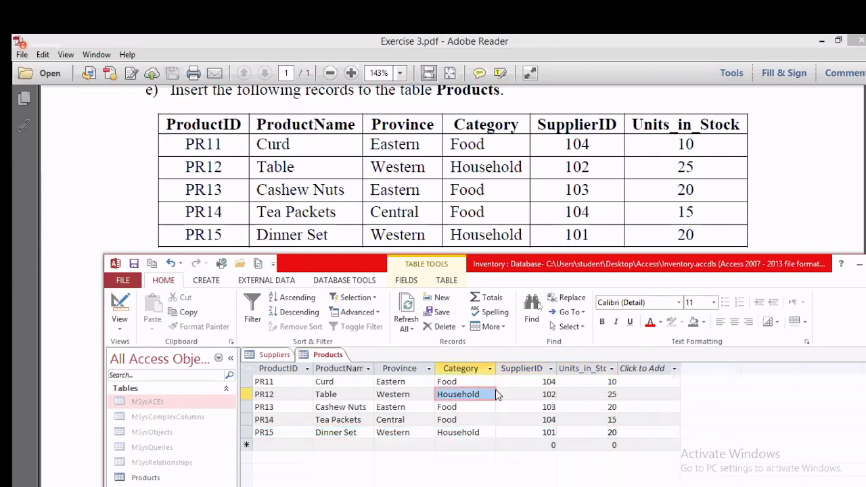
# Step: Maximize the Access window and save the Products table from its tab menu
pyautogui.moveTo(798, 266); pyautogui.dragTo(705, 234)
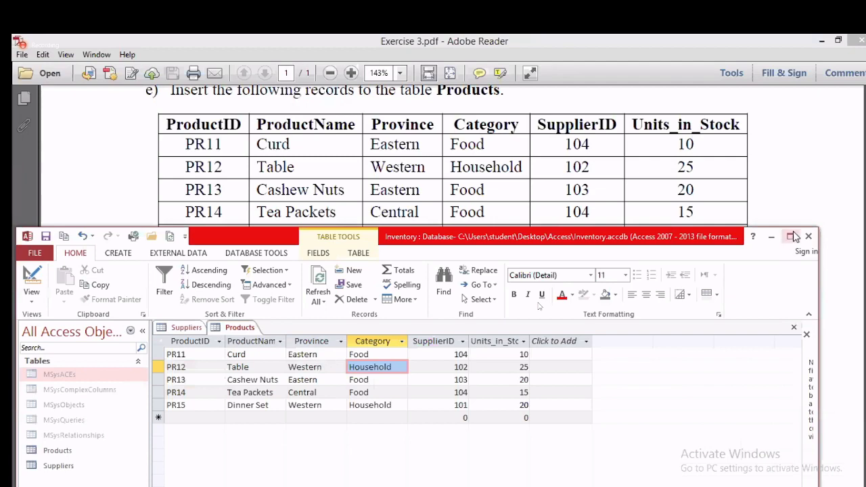
pyautogui.click(788, 233)
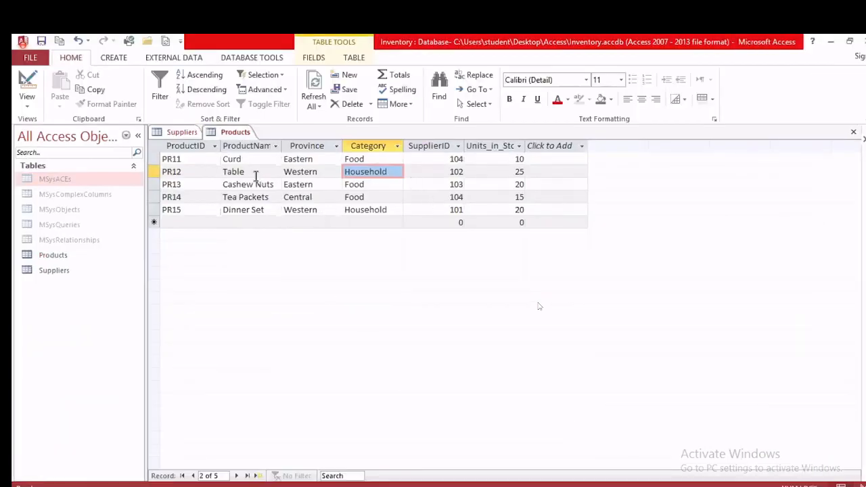
pyautogui.rightClick(228, 133)
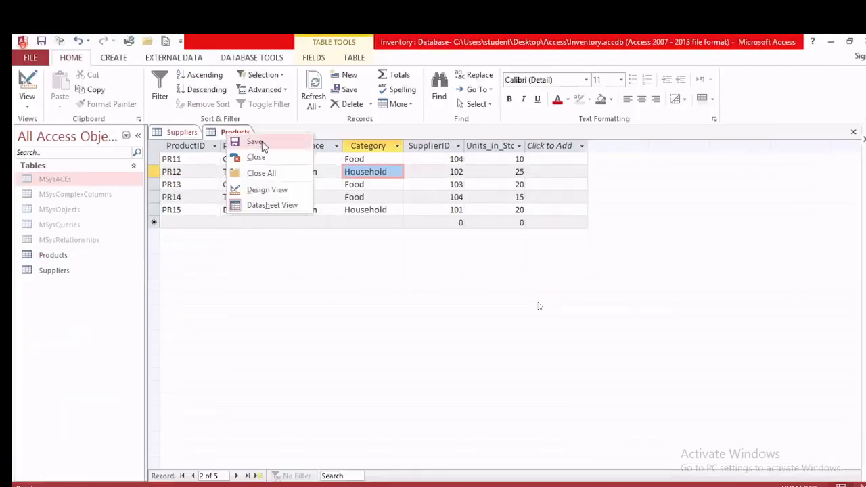
pyautogui.click(250, 142)
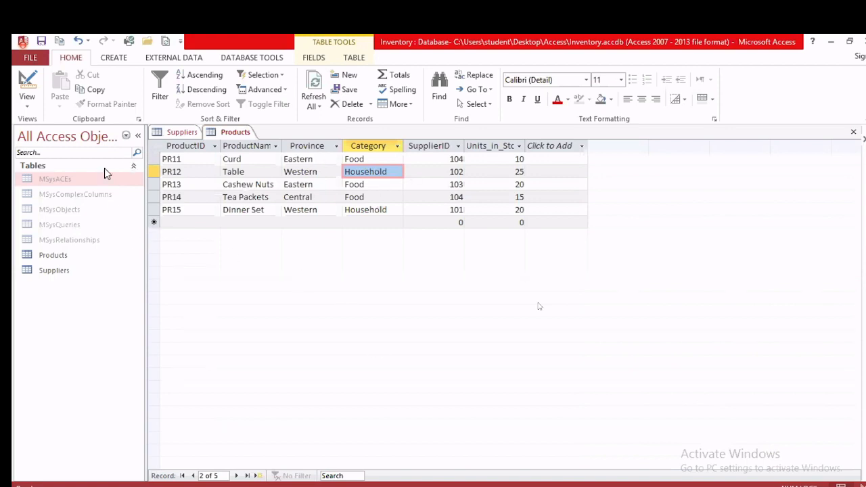
pyautogui.click(180, 132)
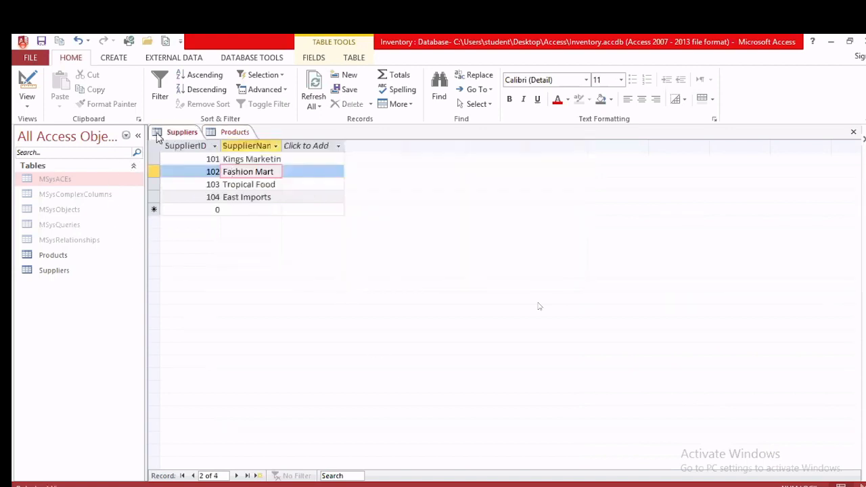
pyautogui.click(223, 134)
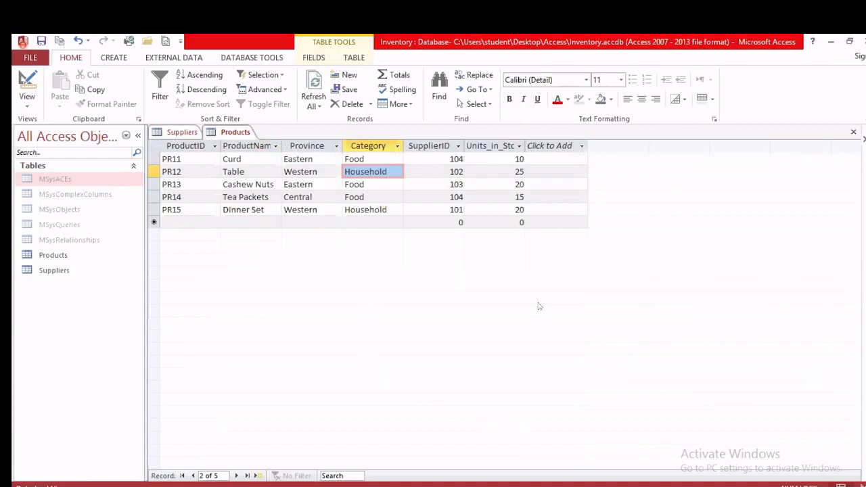
pyautogui.hotkey('alt', 'Tab')
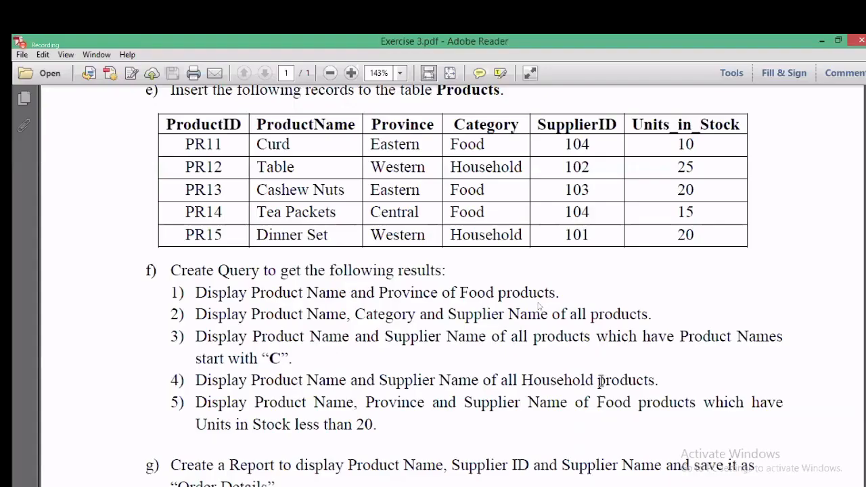
# Step: Read through parts a–g of Exercise 3.pdf, then bring Access back to the front
pyautogui.scroll(-1, 598, 382)
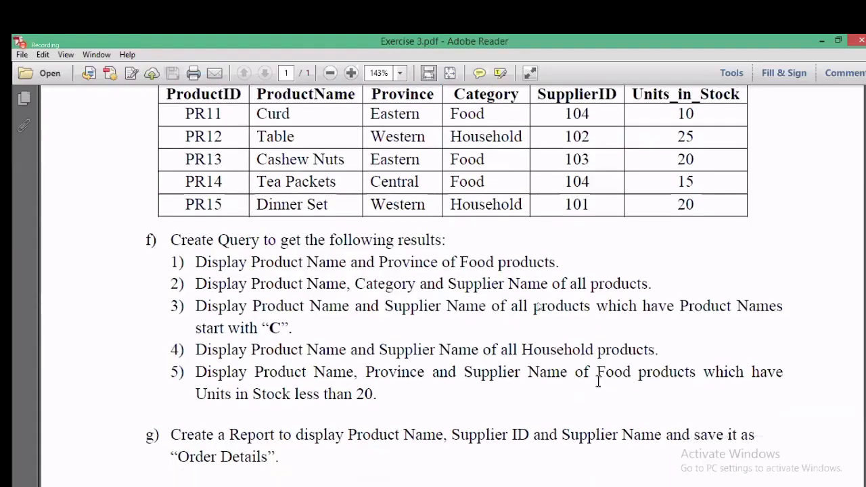
pyautogui.scroll(-2, 598, 381)
pyautogui.scroll(20, 598, 381)
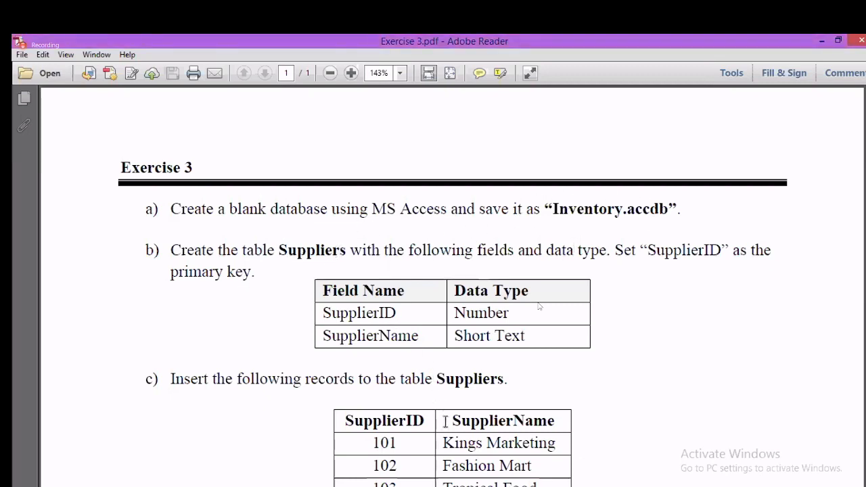
pyautogui.scroll(-3, 445, 420)
pyautogui.scroll(-3, 444, 420)
pyautogui.scroll(3, 450, 386)
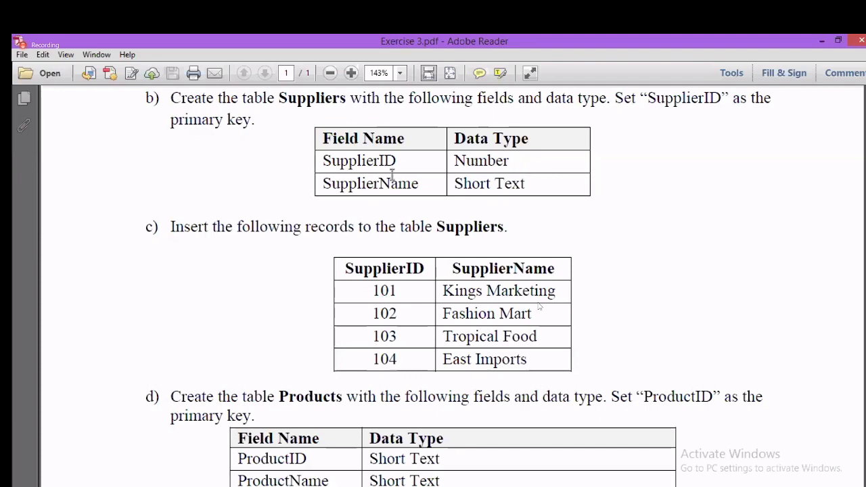
pyautogui.scroll(-3, 479, 341)
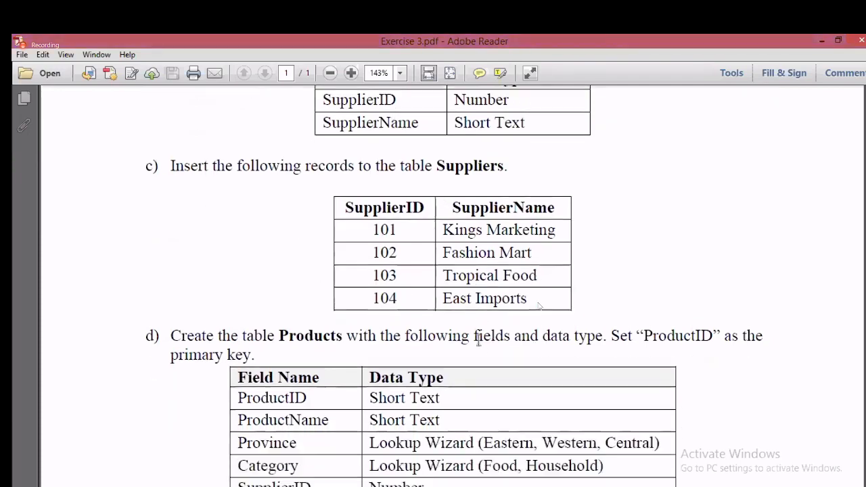
pyautogui.scroll(-1, 479, 348)
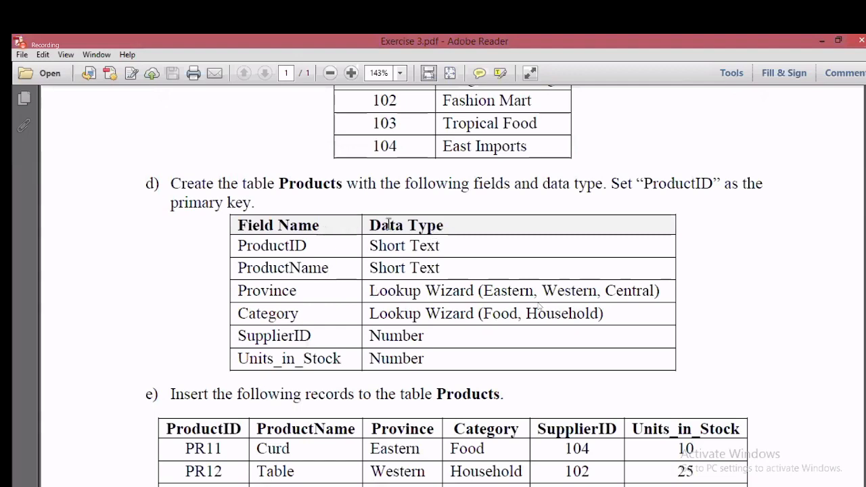
pyautogui.scroll(-1, 446, 364)
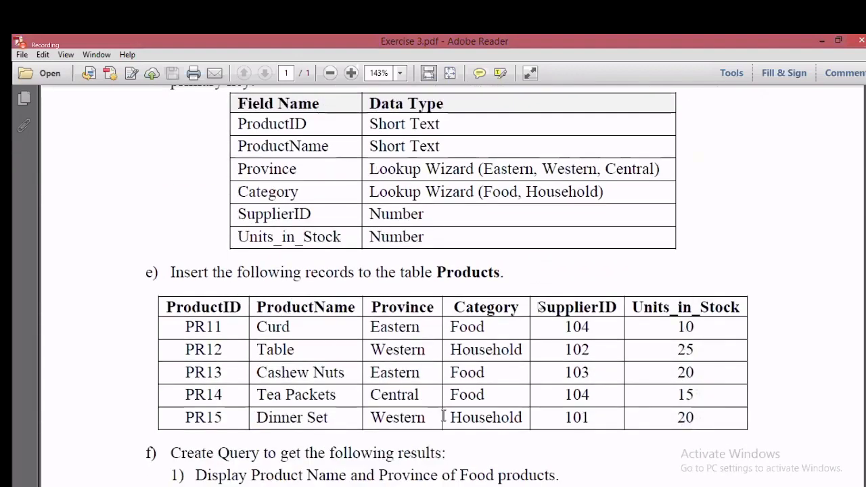
pyautogui.scroll(-8, 406, 372)
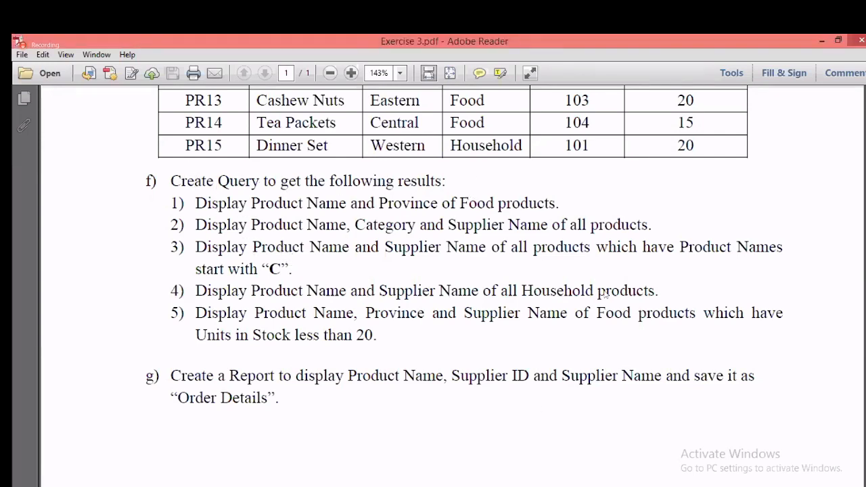
pyautogui.click(305, 485)
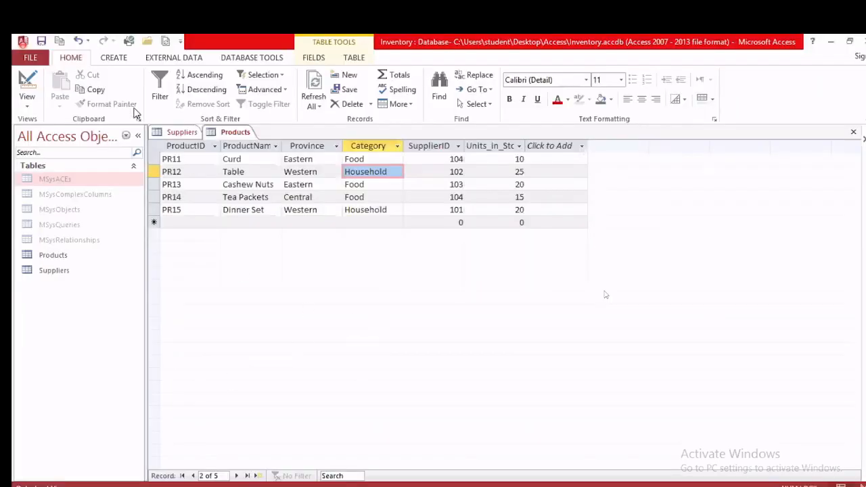
pyautogui.click(114, 58)
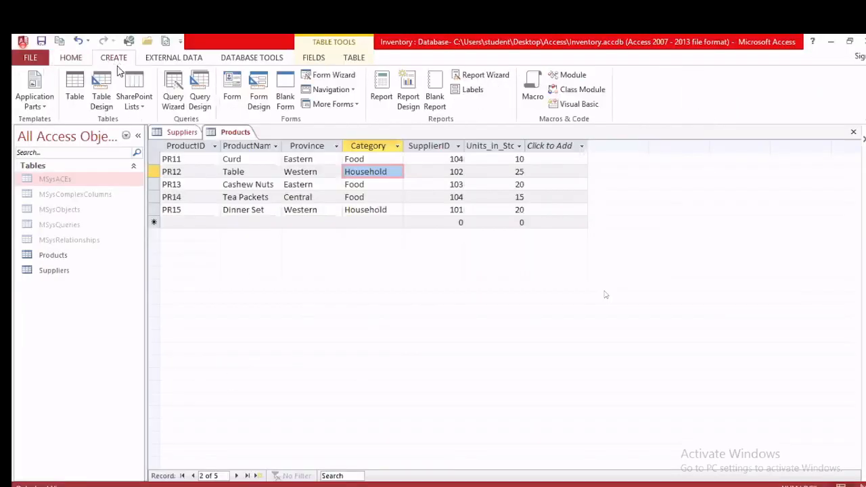
pyautogui.click(198, 101)
pyautogui.moveTo(435, 292); pyautogui.dragTo(445, 221)
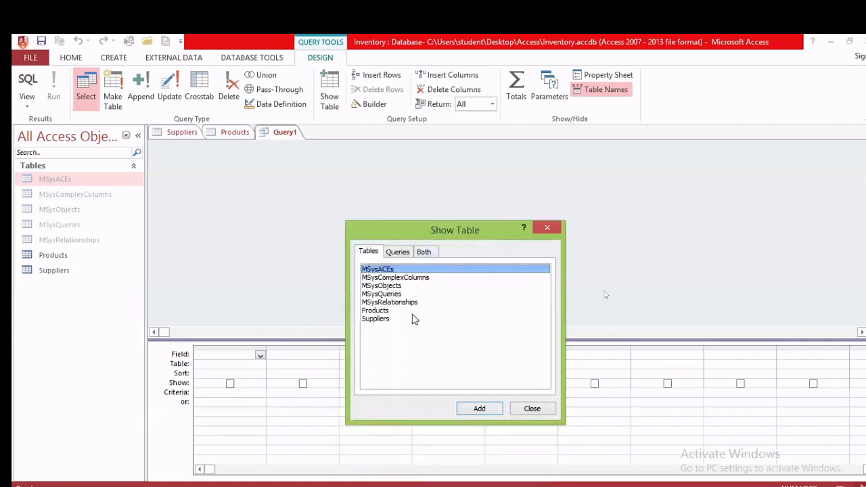
pyautogui.click(391, 311)
pyautogui.click(475, 409)
pyautogui.click(391, 319)
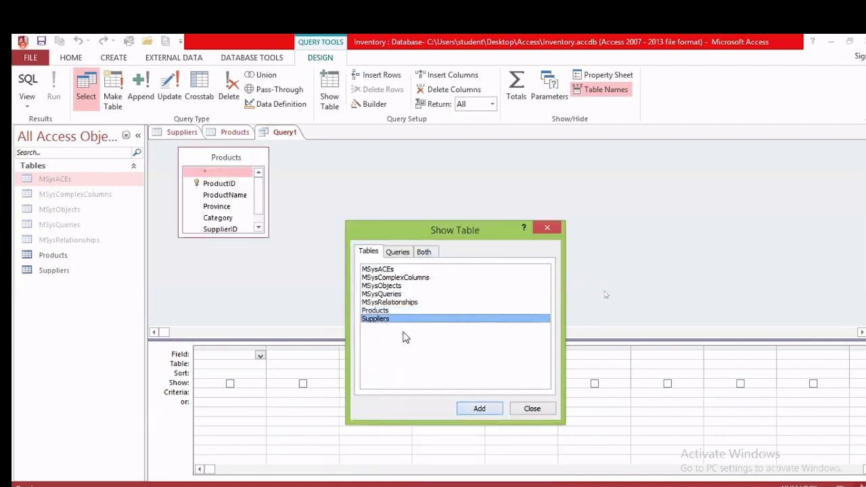
pyautogui.click(477, 409)
pyautogui.click(528, 408)
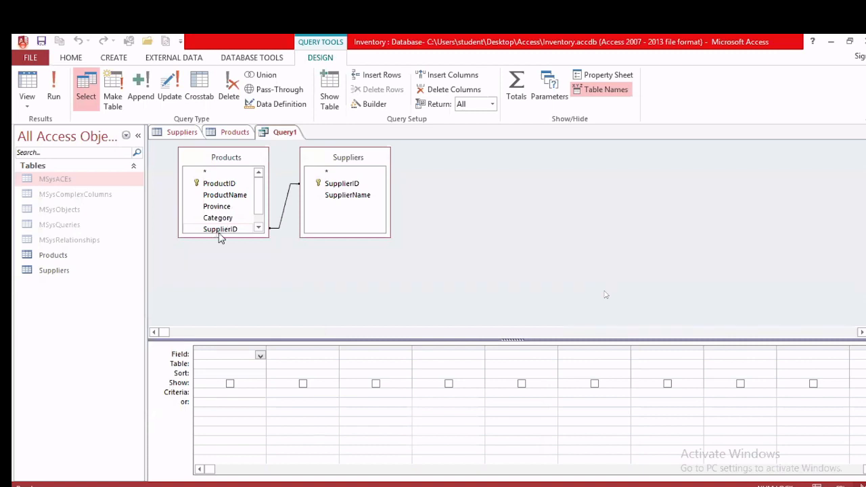
pyautogui.click(287, 207)
pyautogui.press('Delete')
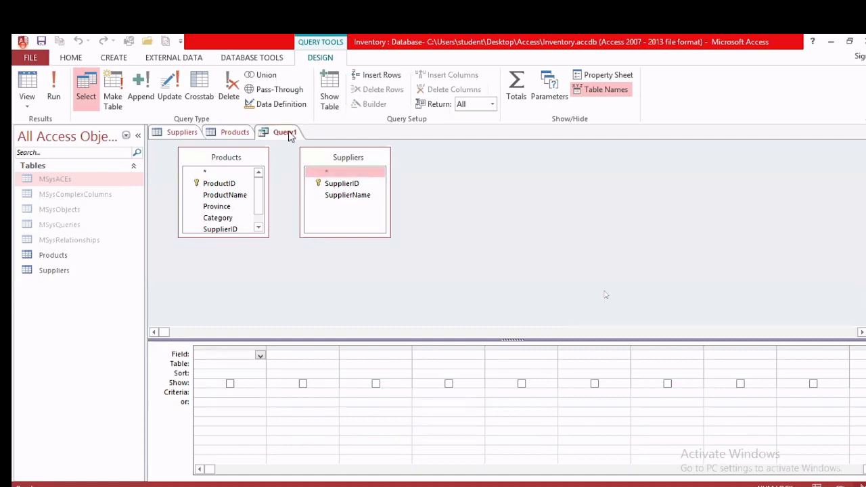
pyautogui.rightClick(285, 131)
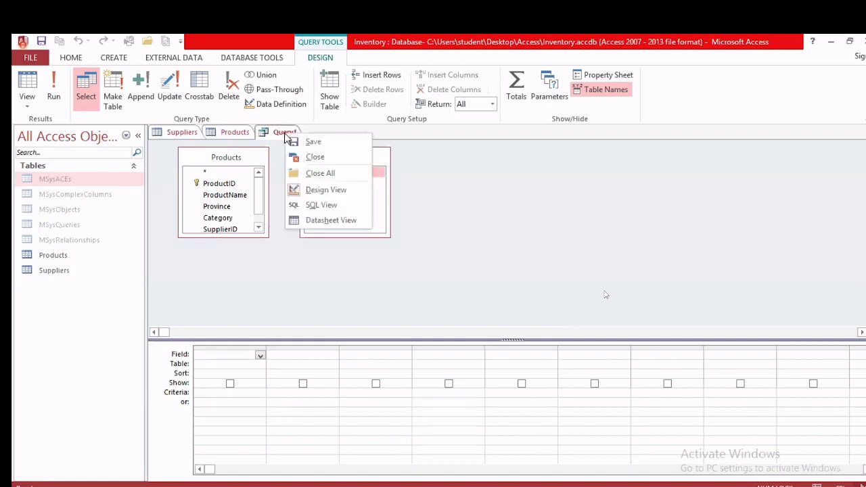
pyautogui.click(335, 158)
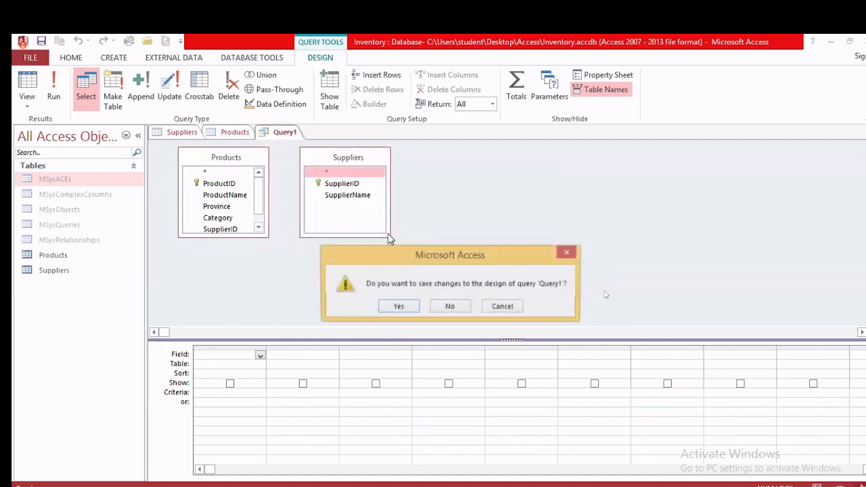
pyautogui.click(449, 306)
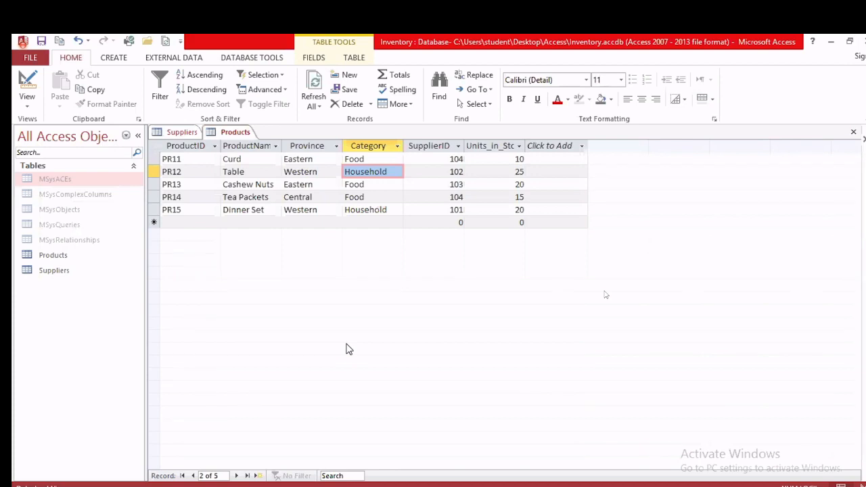
pyautogui.click(261, 59)
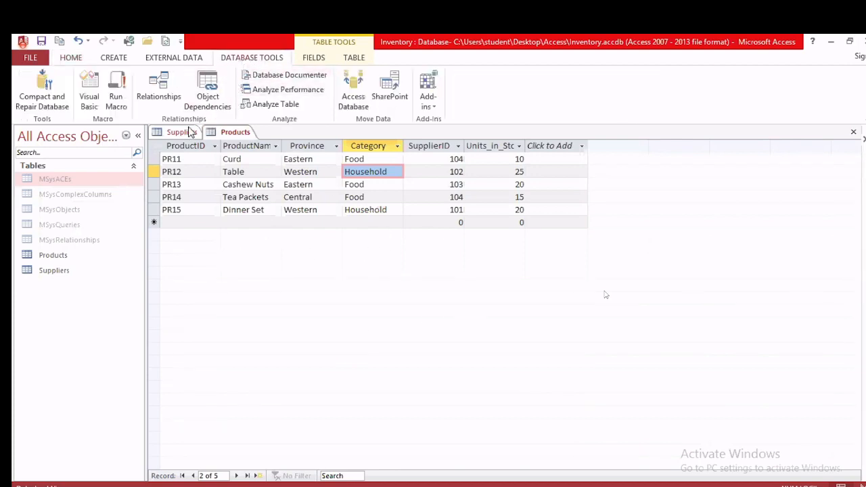
# Step: Add Products and Suppliers to the Relationships layout, then remove both tables again
pyautogui.click(162, 94)
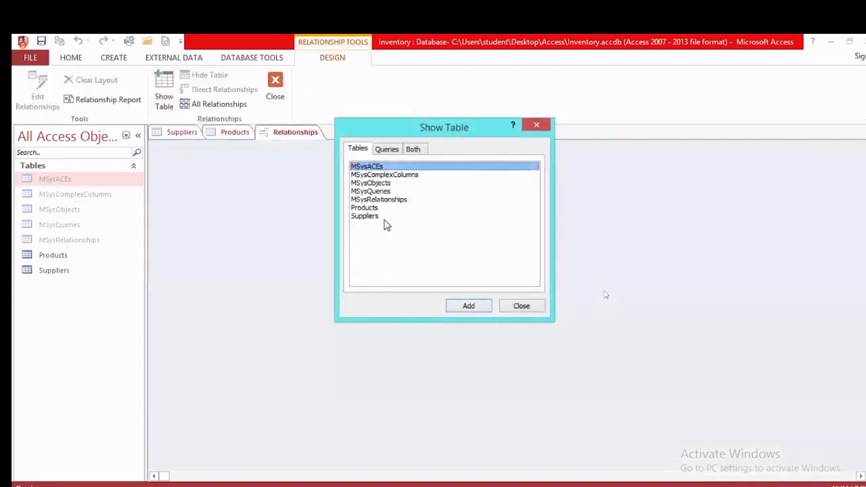
pyautogui.click(374, 208)
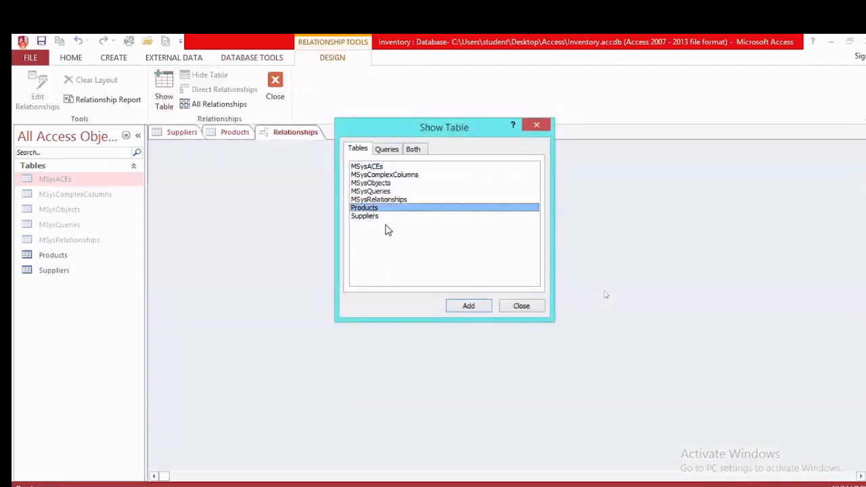
pyautogui.click(467, 307)
pyautogui.click(363, 216)
pyautogui.click(477, 309)
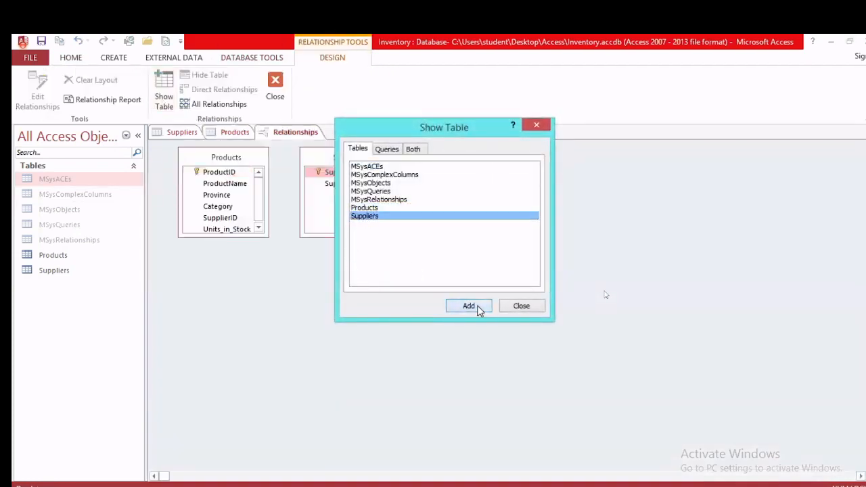
pyautogui.click(514, 307)
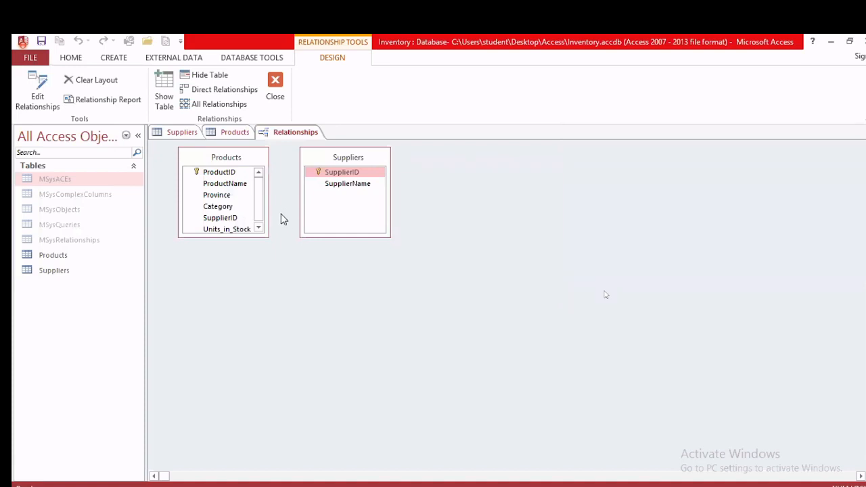
pyautogui.rightClick(332, 160)
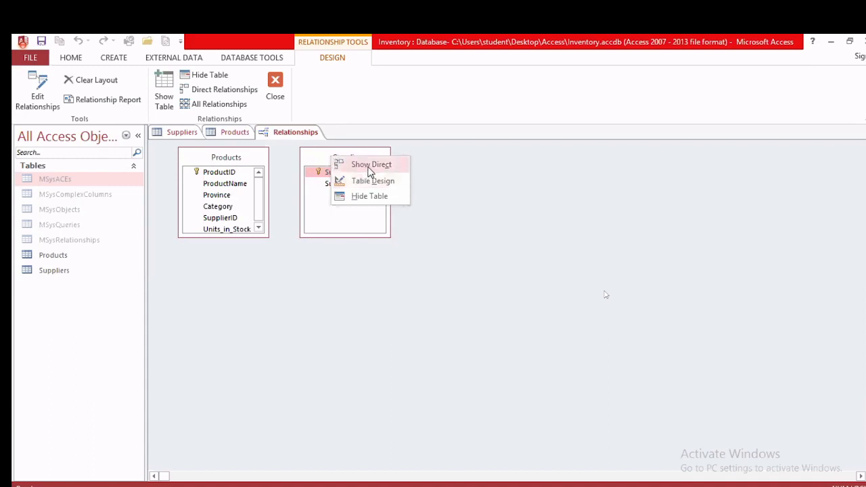
pyautogui.click(316, 152)
pyautogui.press('Delete')
pyautogui.press('Delete')
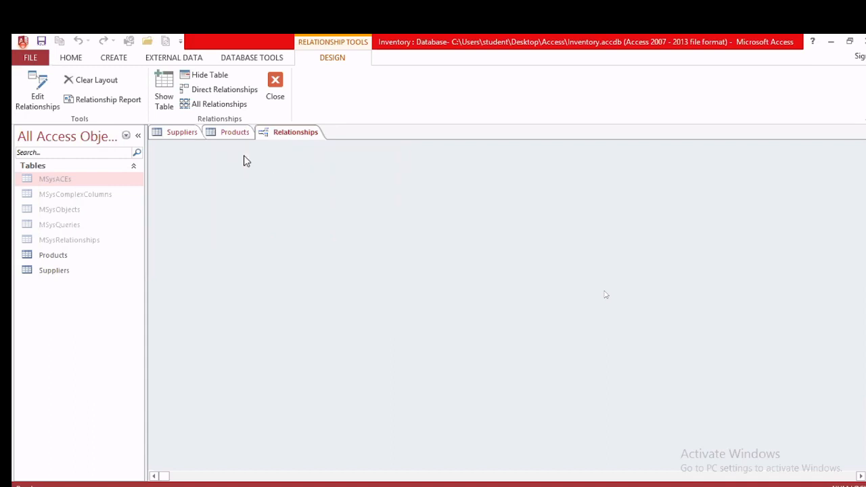
# Step: Re-add Suppliers first, then Products, to the Relationships layout
pyautogui.click(163, 91)
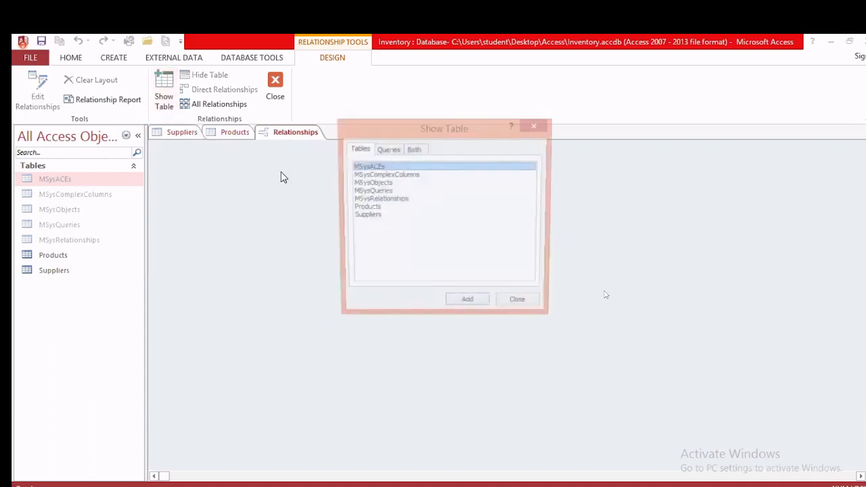
pyautogui.click(372, 207)
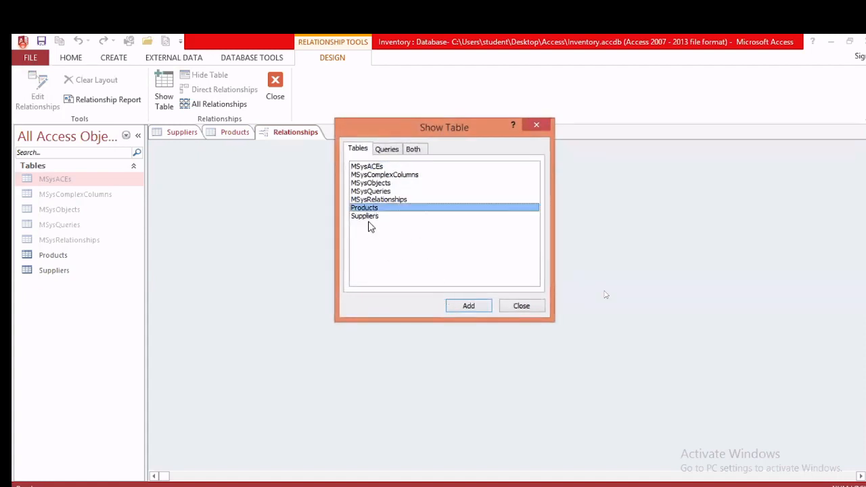
pyautogui.click(368, 216)
pyautogui.click(468, 308)
pyautogui.click(403, 207)
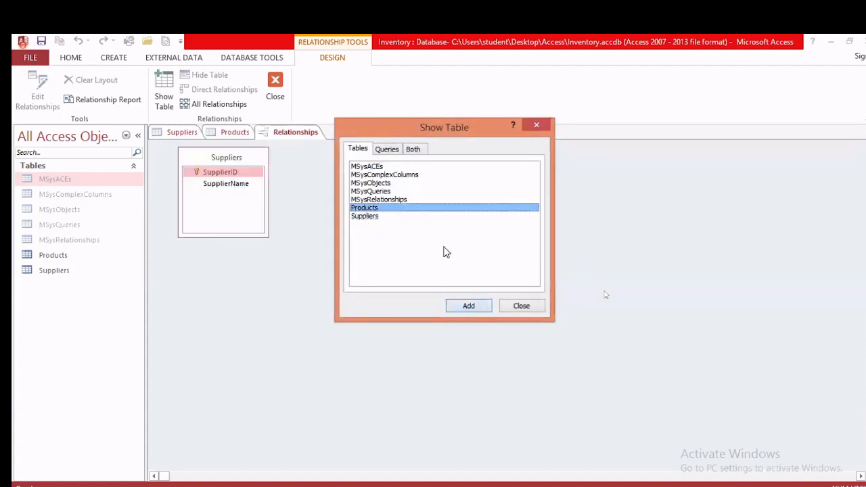
pyautogui.click(482, 307)
pyautogui.click(522, 306)
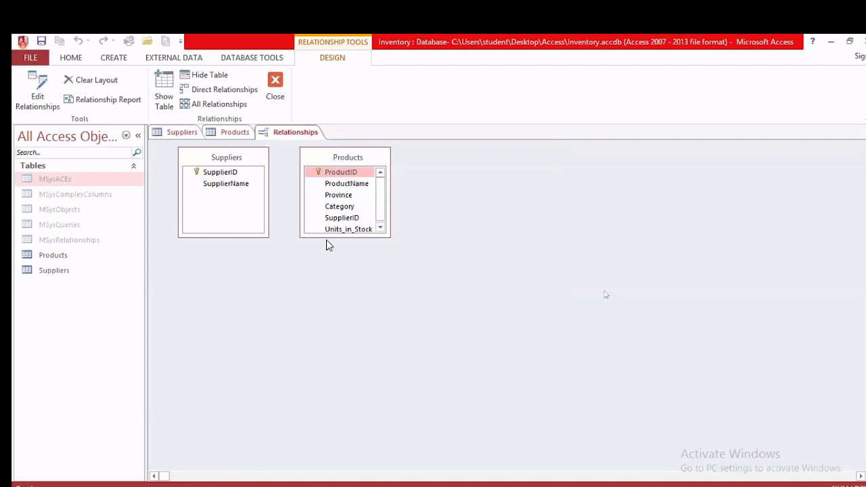
# Step: Enlarge the Products box, select SupplierID and ProductID, then close the Relationships window
pyautogui.moveTo(328, 238); pyautogui.dragTo(274, 264)
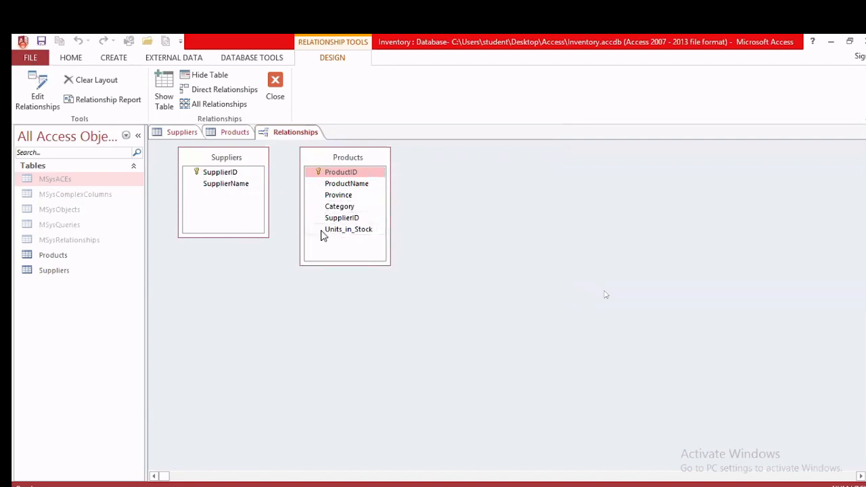
pyautogui.click(228, 175)
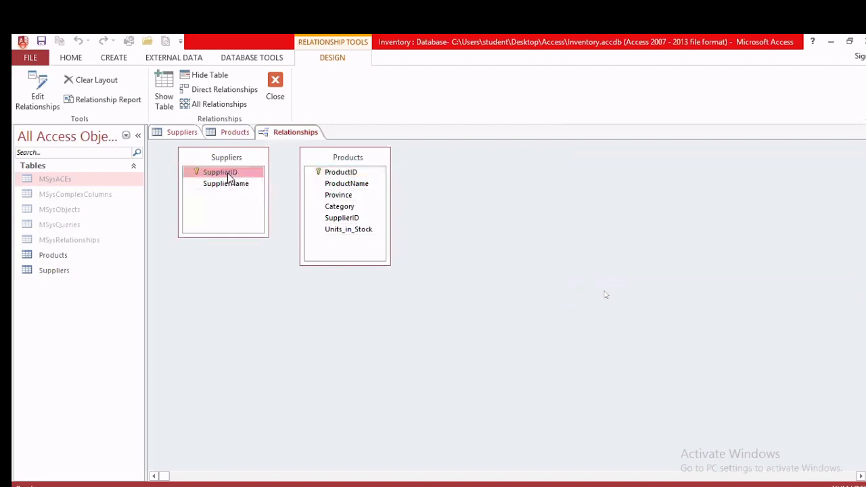
pyautogui.click(331, 159)
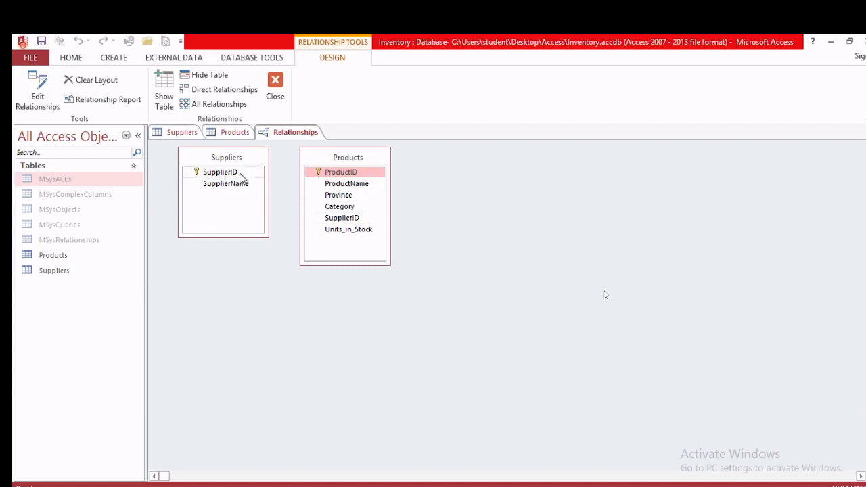
pyautogui.rightClick(275, 136)
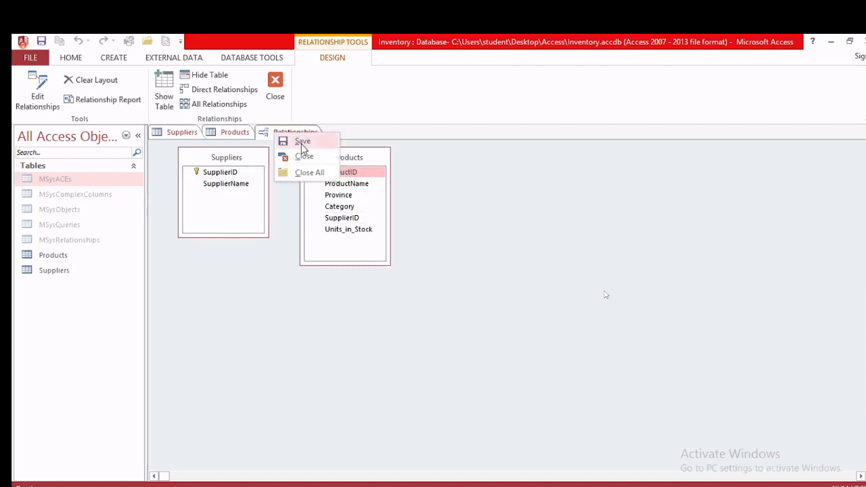
pyautogui.click(303, 156)
# Step: Discard the unsaved layout and reopen Relationships with Products and Suppliers added
pyautogui.click(450, 305)
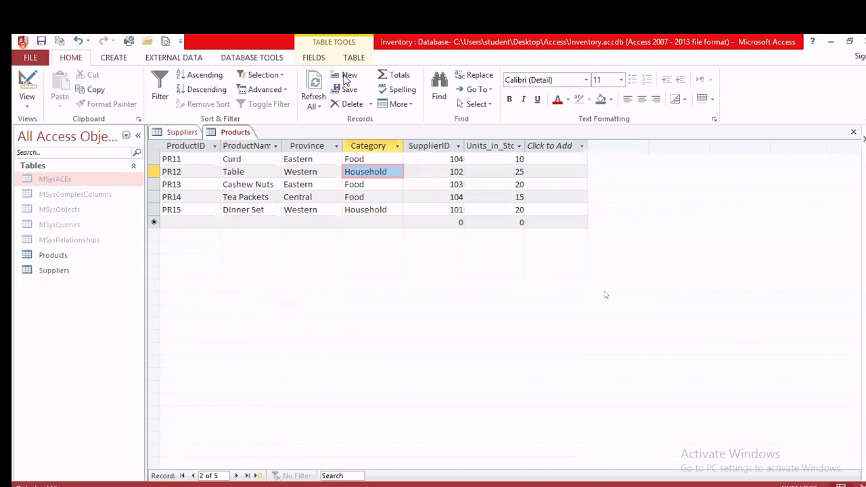
pyautogui.click(270, 59)
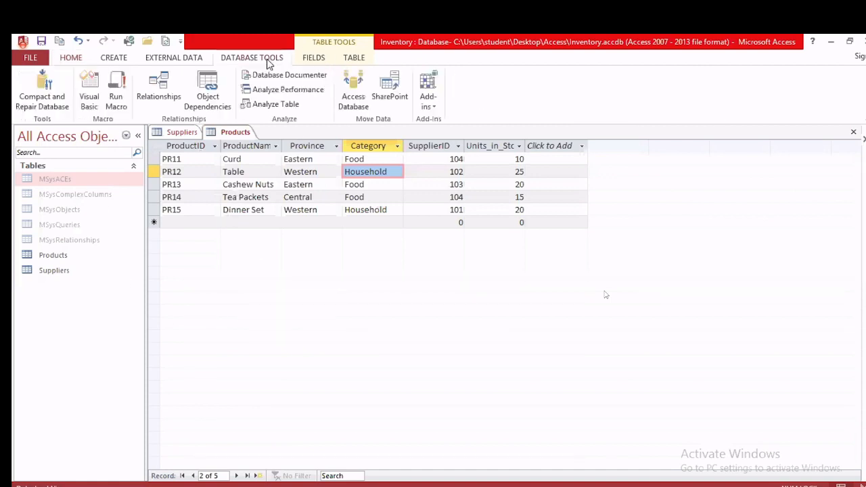
pyautogui.click(158, 101)
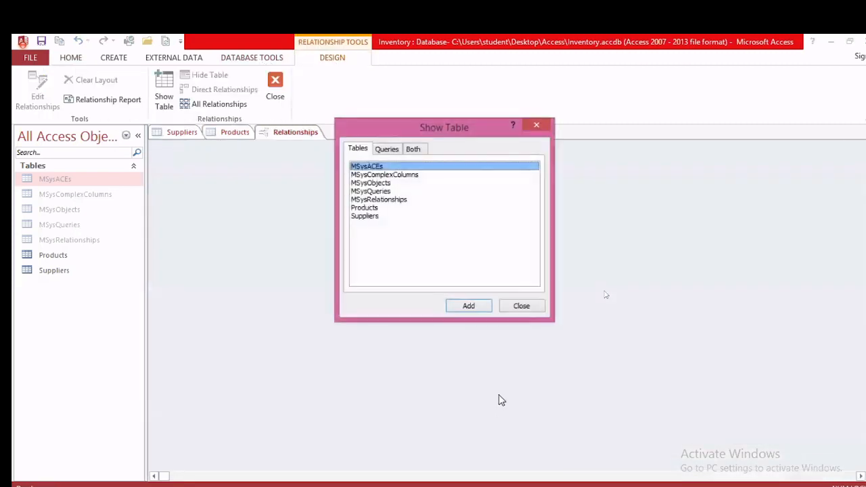
pyautogui.click(376, 209)
pyautogui.click(453, 306)
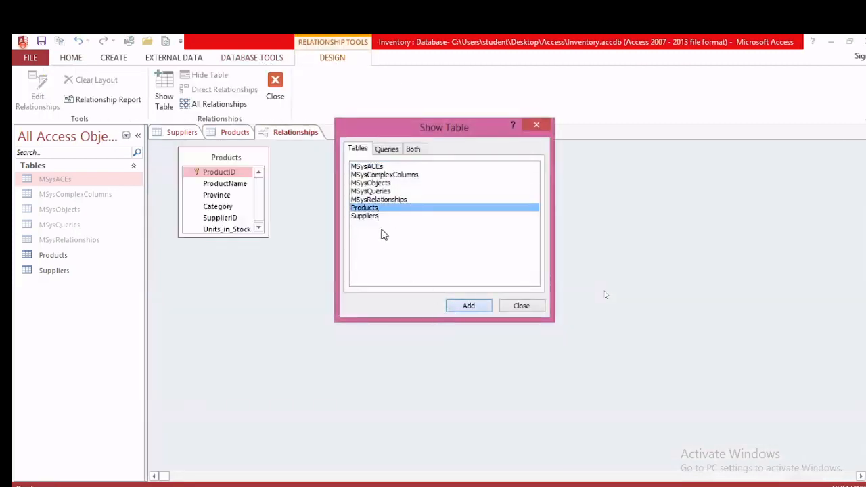
pyautogui.click(372, 216)
pyautogui.click(466, 307)
pyautogui.click(516, 309)
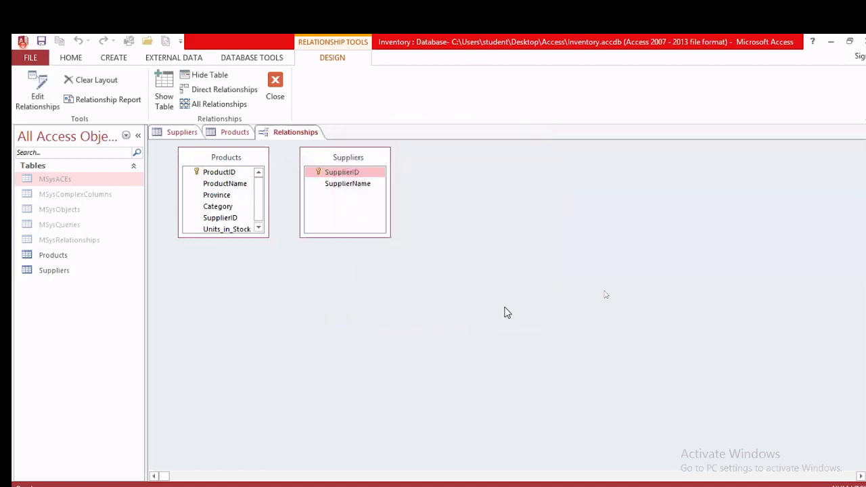
# Step: Enlarge the Products box and drag Products' SupplierID onto Suppliers' SupplierID
pyautogui.moveTo(235, 237); pyautogui.dragTo(235, 284)
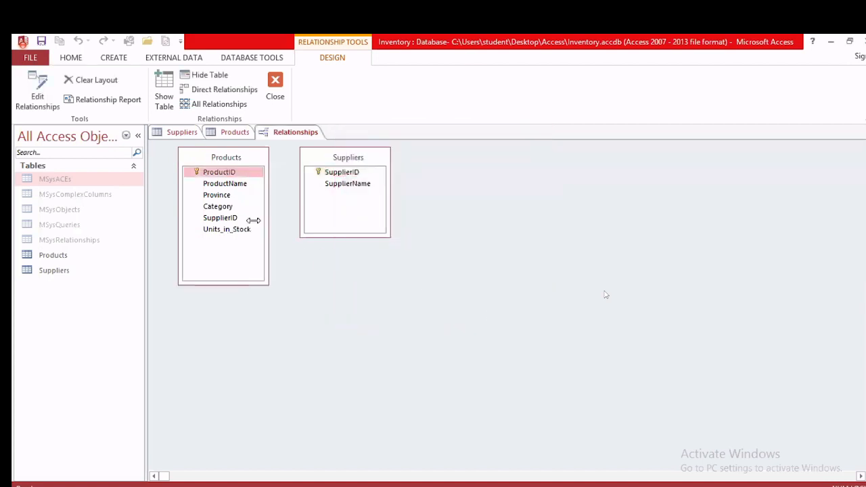
pyautogui.click(349, 171)
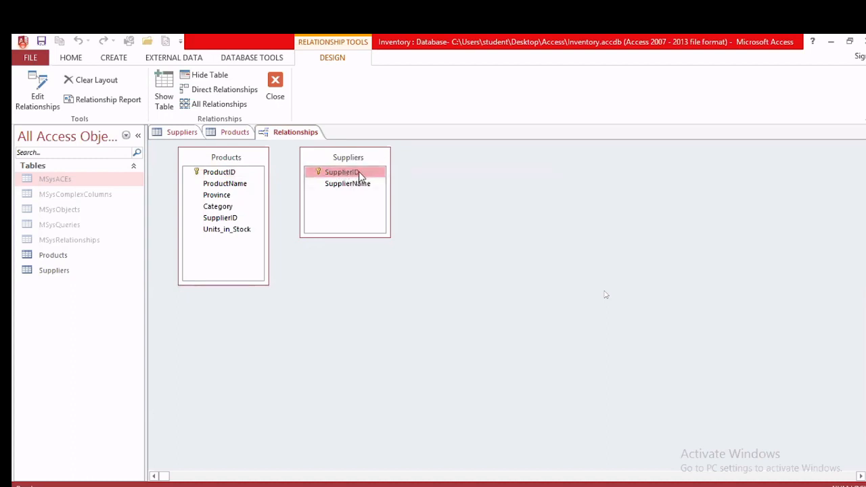
pyautogui.moveTo(359, 174); pyautogui.dragTo(227, 226)
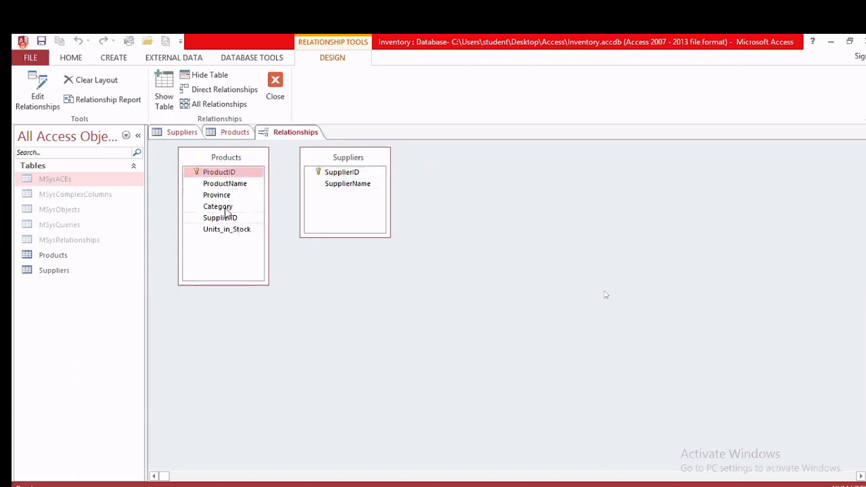
pyautogui.moveTo(228, 169); pyautogui.dragTo(239, 224)
pyautogui.moveTo(237, 222); pyautogui.dragTo(328, 176)
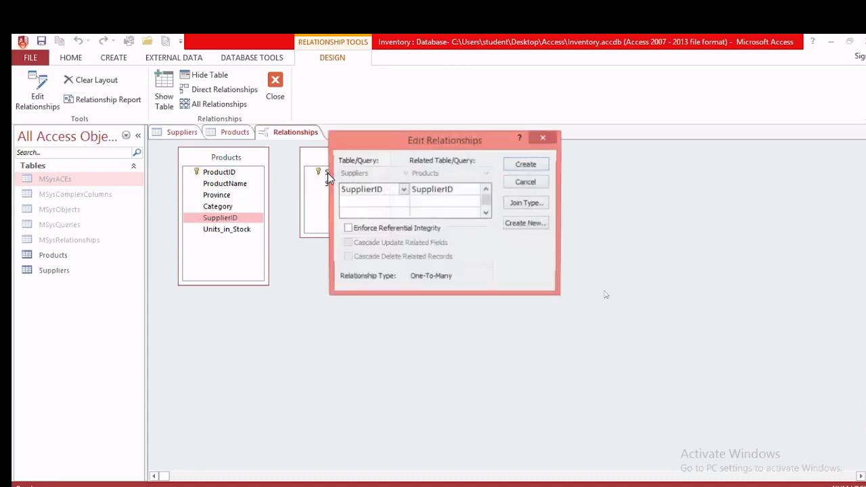
# Step: Try creating the enforced SupplierID relationship, then dismiss the table-lock error and cancel
pyautogui.click(403, 229)
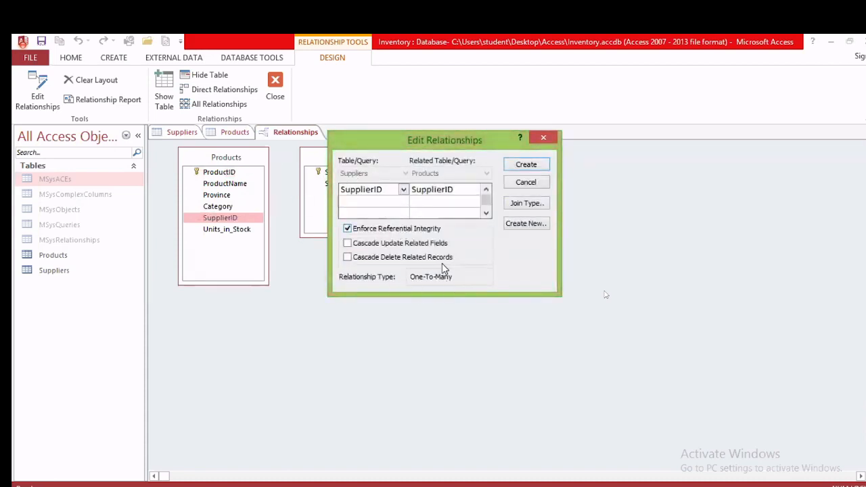
pyautogui.click(526, 165)
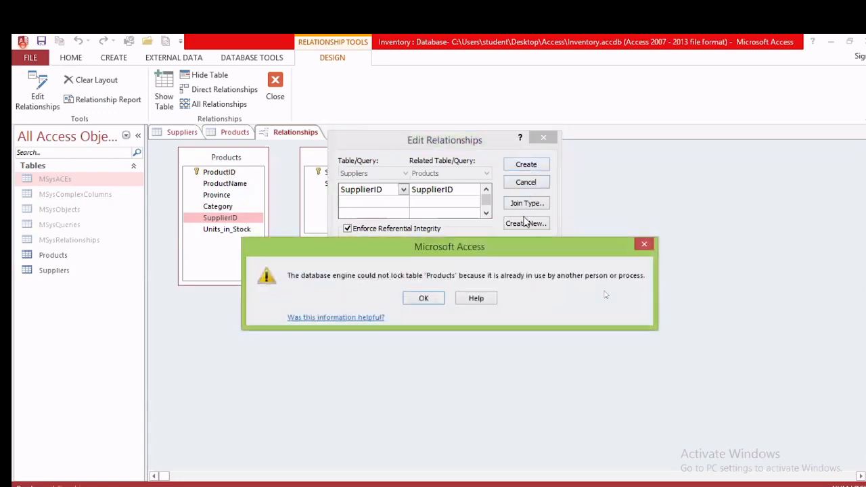
pyautogui.click(439, 300)
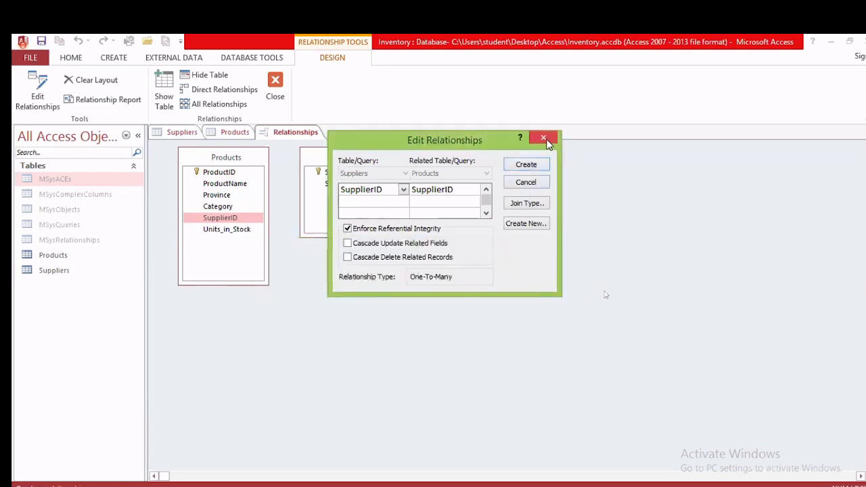
pyautogui.click(547, 139)
# Step: Close the open Products and Suppliers tables so they are no longer locked
pyautogui.rightClick(236, 135)
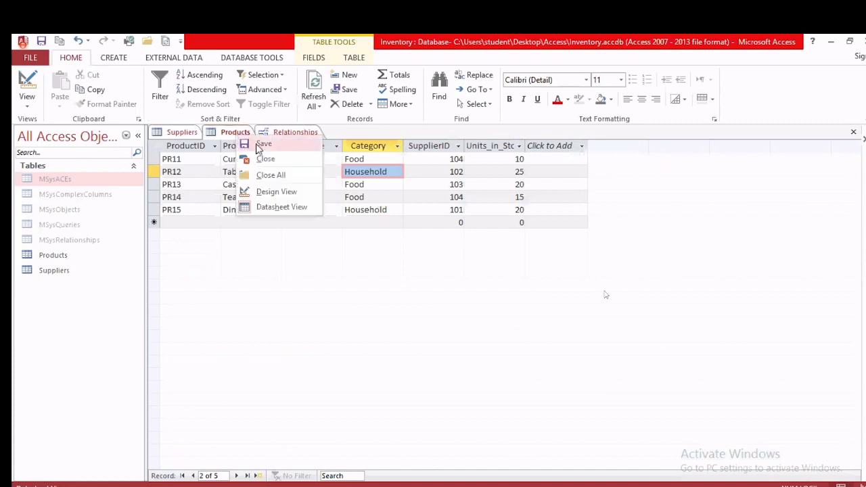
pyautogui.click(264, 160)
pyautogui.rightClick(173, 136)
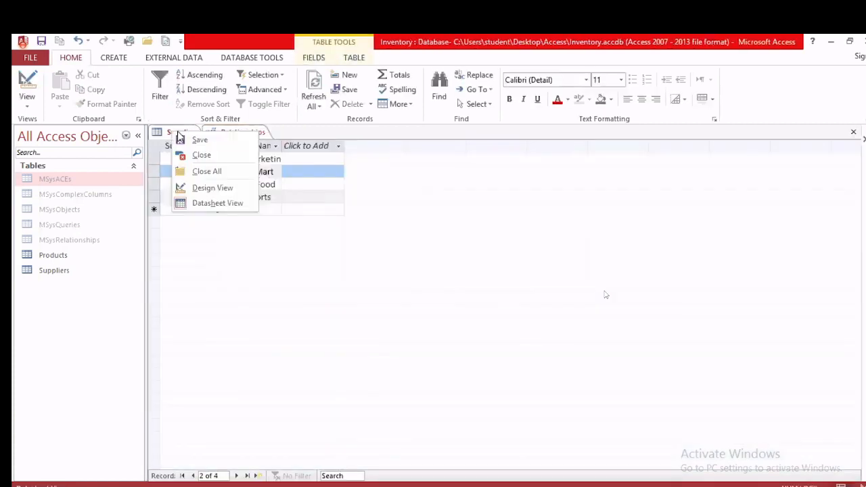
pyautogui.click(201, 155)
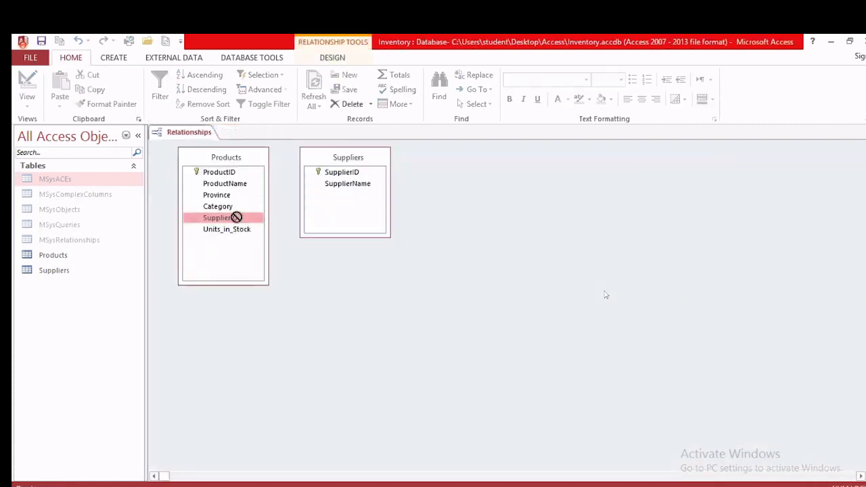
# Step: Link Products.SupplierID to Suppliers.SupplierID as one-to-many with referential integrity enforced
pyautogui.moveTo(236, 217); pyautogui.dragTo(331, 180)
pyautogui.click(414, 231)
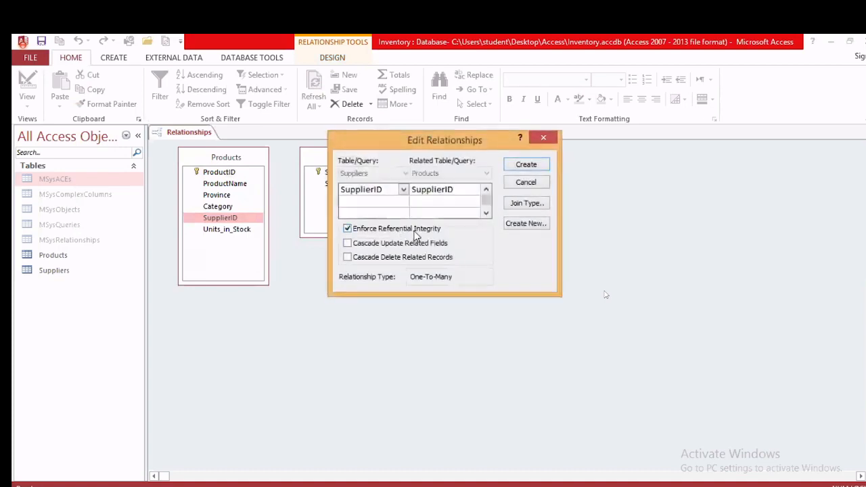
pyautogui.click(516, 166)
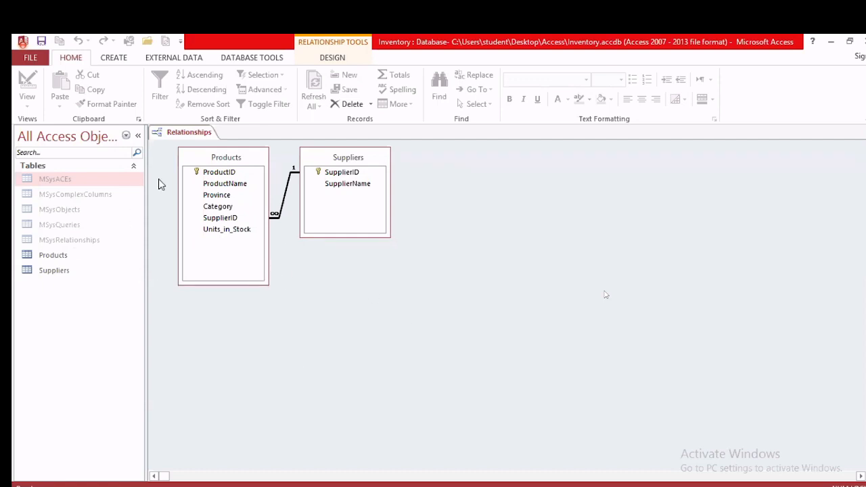
# Step: Save the Relationships layout and deselect the relationship line
pyautogui.rightClick(180, 133)
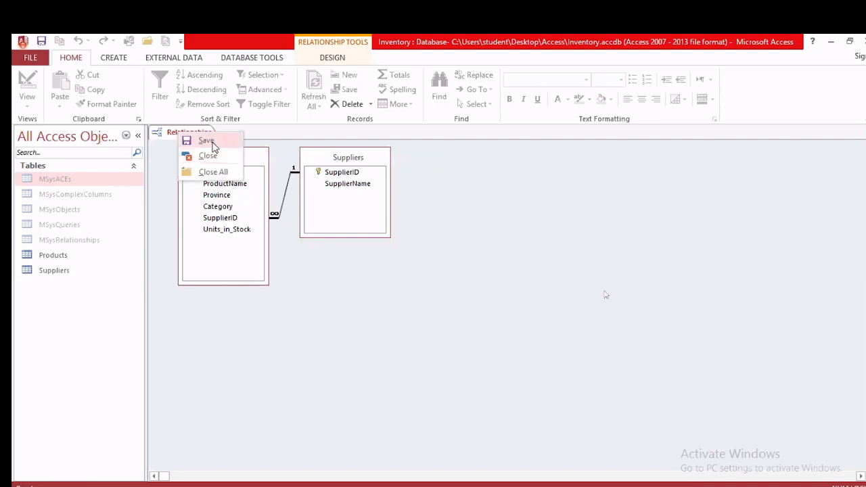
pyautogui.click(207, 142)
pyautogui.click(434, 434)
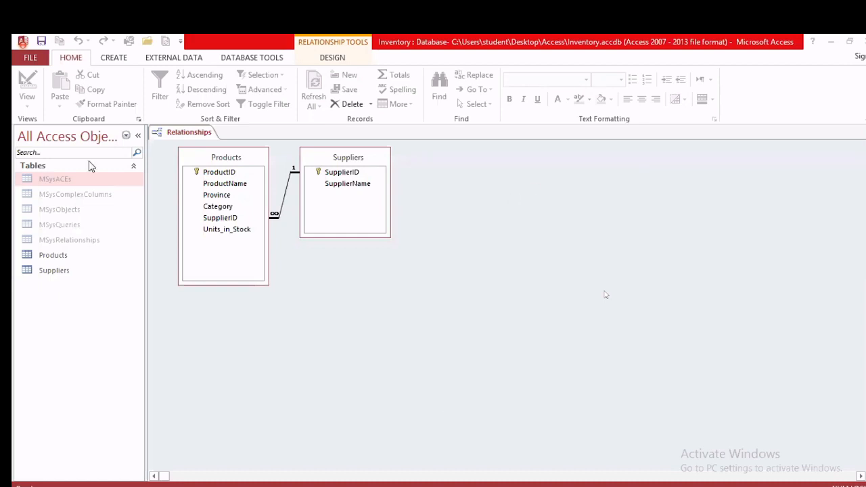
pyautogui.click(113, 60)
pyautogui.click(114, 59)
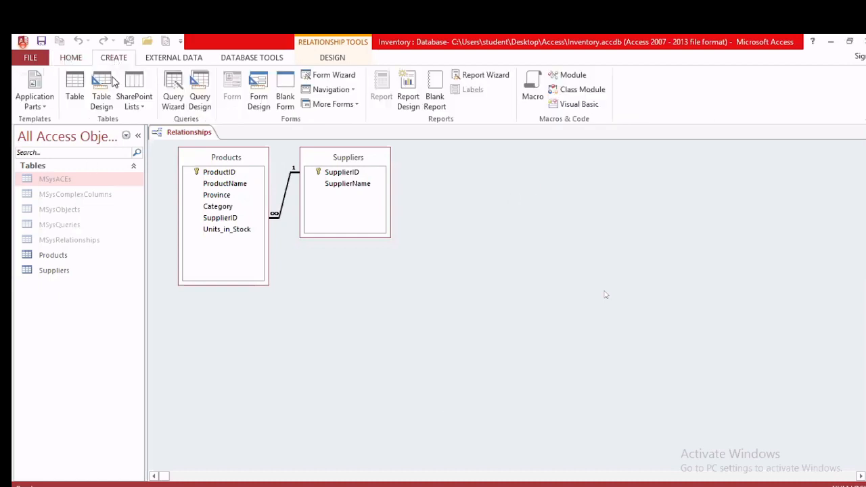
# Step: Create a new blank table and save it as Table1 in Design View
pyautogui.click(73, 84)
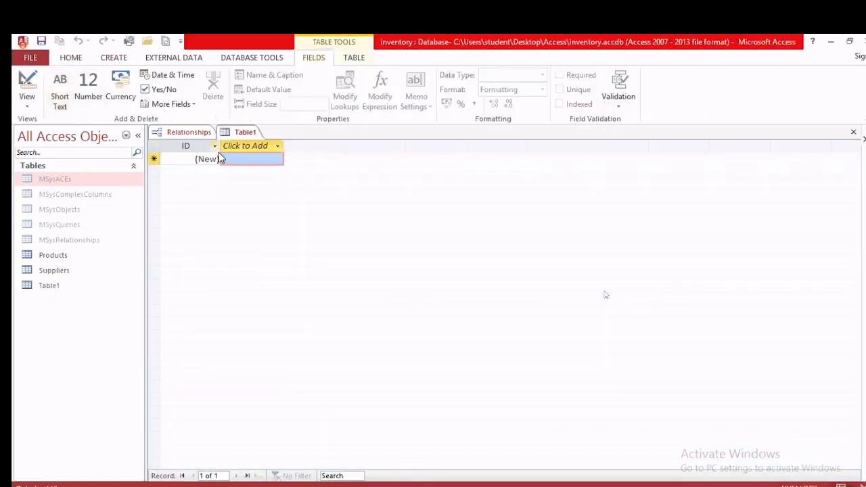
pyautogui.click(27, 93)
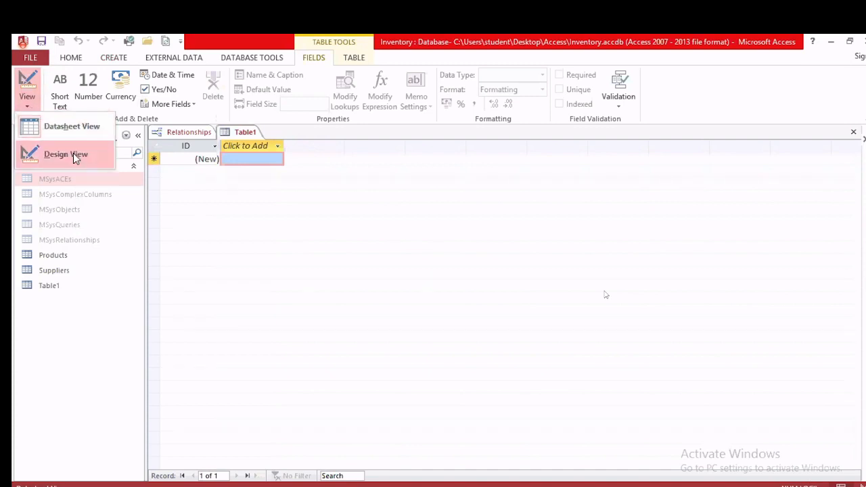
pyautogui.click(73, 153)
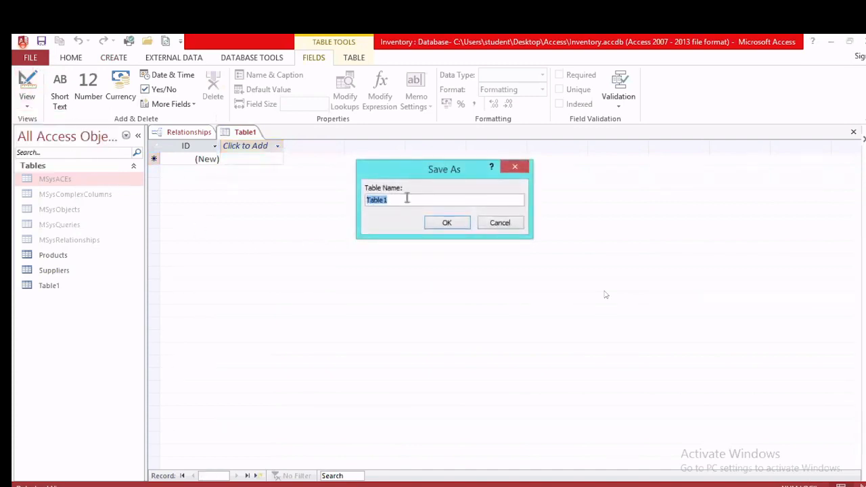
pyautogui.click(451, 224)
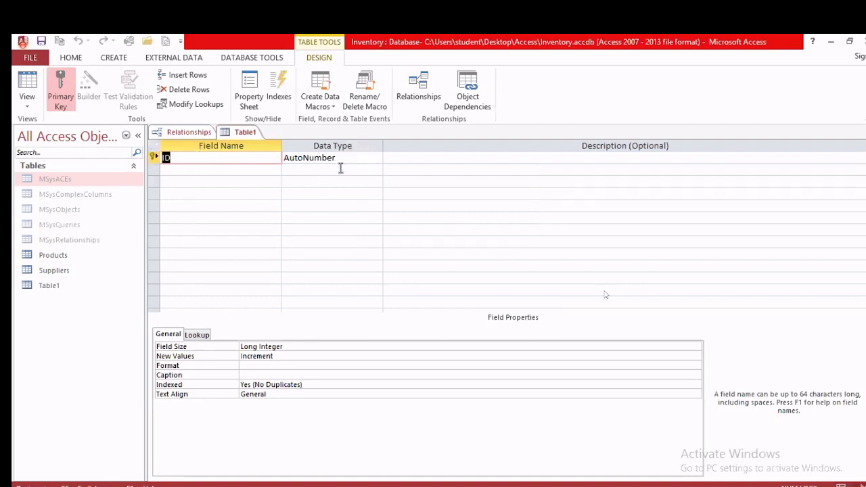
# Step: Check the Exercise 3 instructions document, then return to Access
pyautogui.hotkey('alt', 'Tab')
pyautogui.scroll(3, 408, 284)
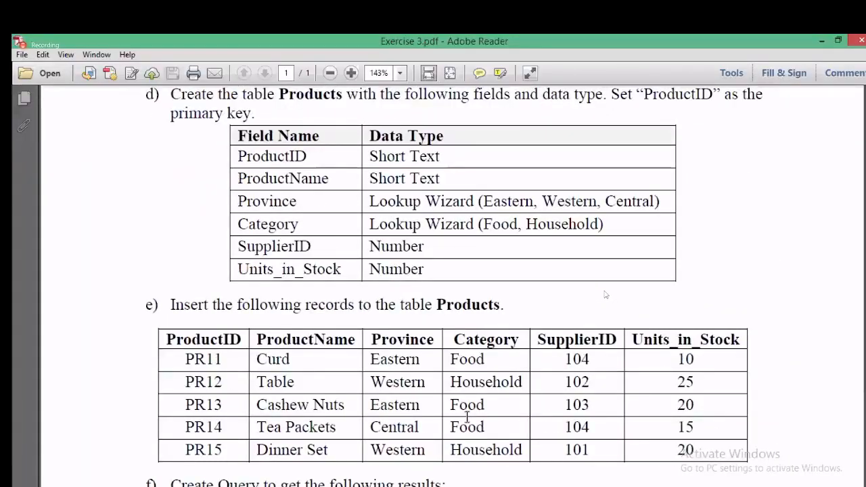
pyautogui.hotkey('alt', 'Tab')
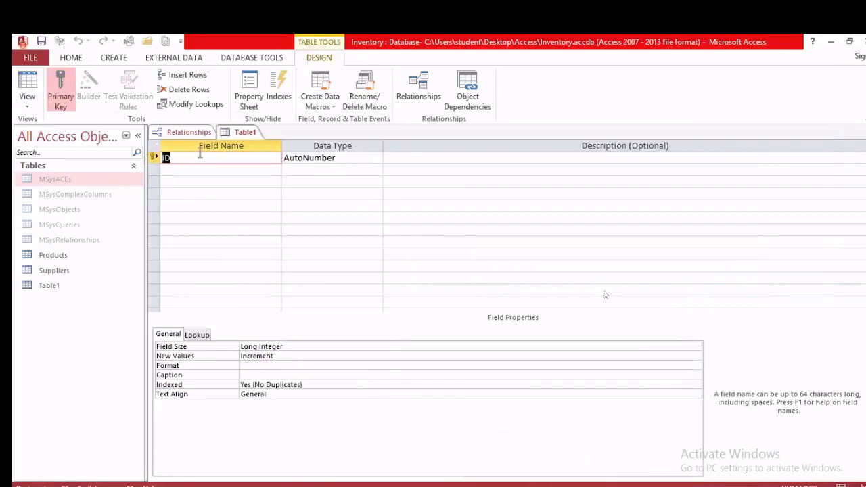
# Step: Switch Table1 back to Datasheet View and close it
pyautogui.rightClick(233, 135)
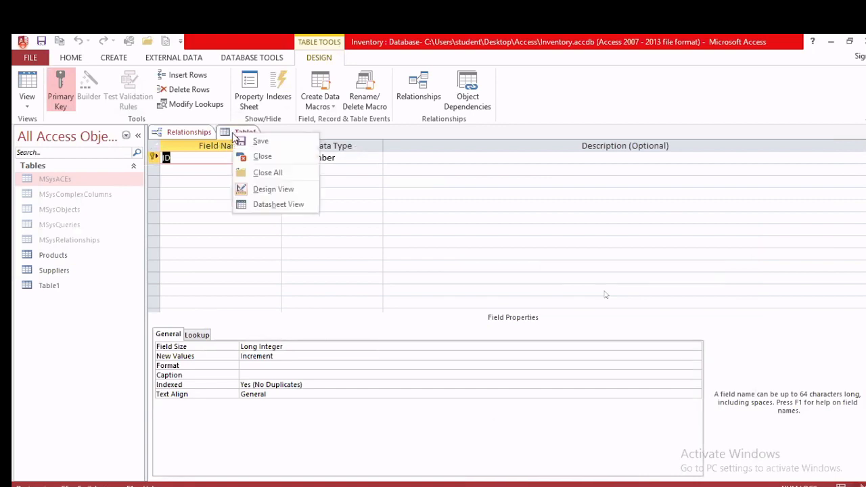
pyautogui.click(284, 205)
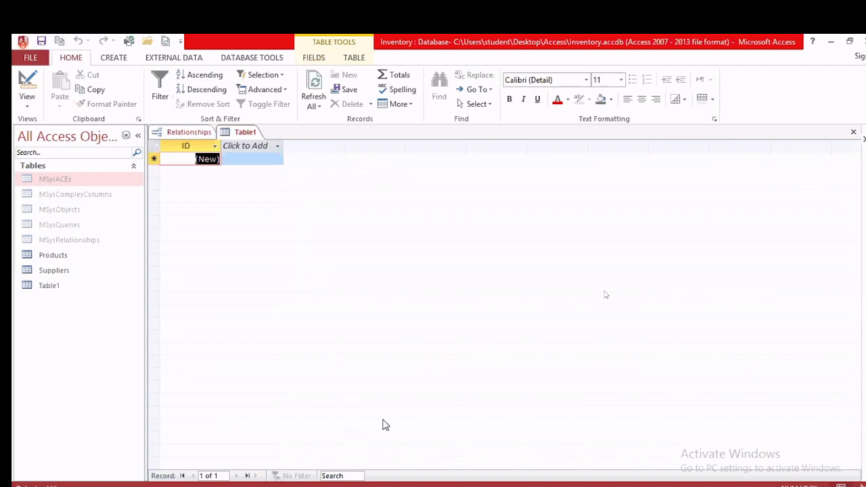
pyautogui.rightClick(234, 133)
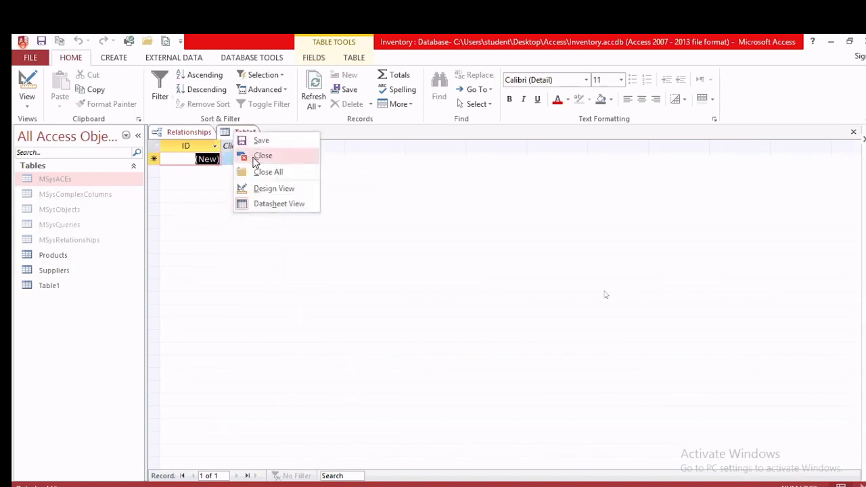
pyautogui.click(252, 154)
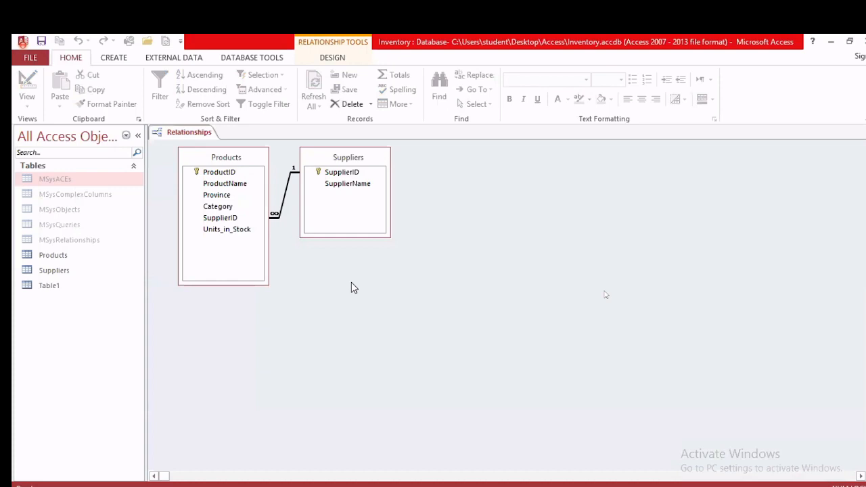
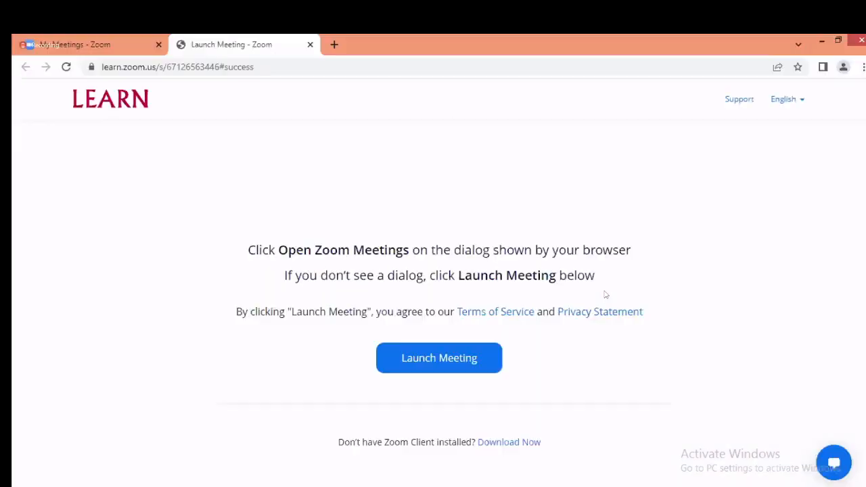
# Step: Scroll Exercise 3.pdf in Adobe Reader back up to its first tasks
pyautogui.scroll(6, 653, 325)
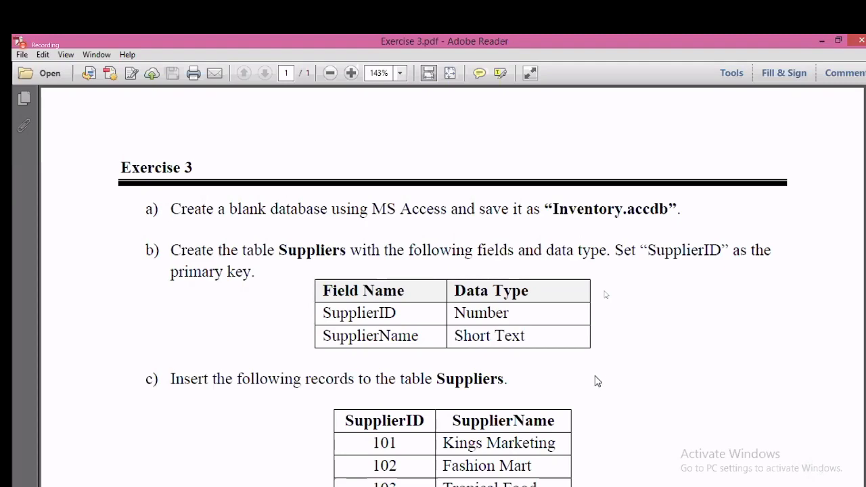
# Step: Read down through the table definitions in Exercise 3.pdf
pyautogui.scroll(-3, 595, 381)
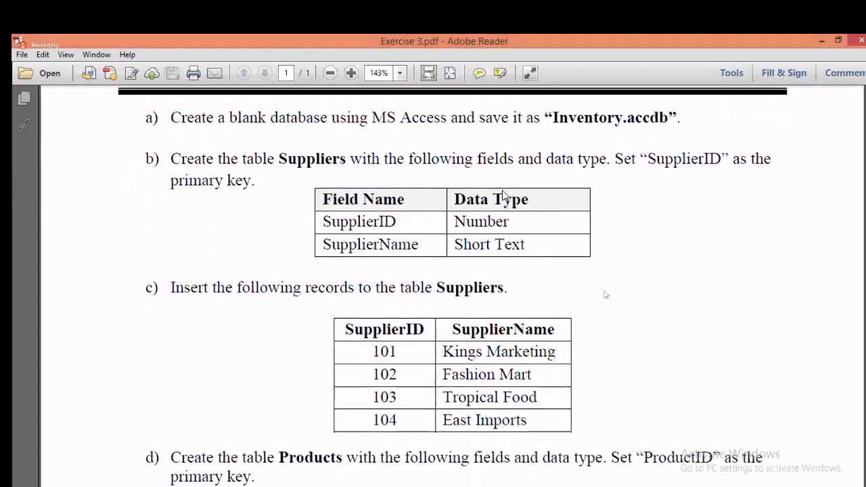
pyautogui.scroll(-5, 568, 394)
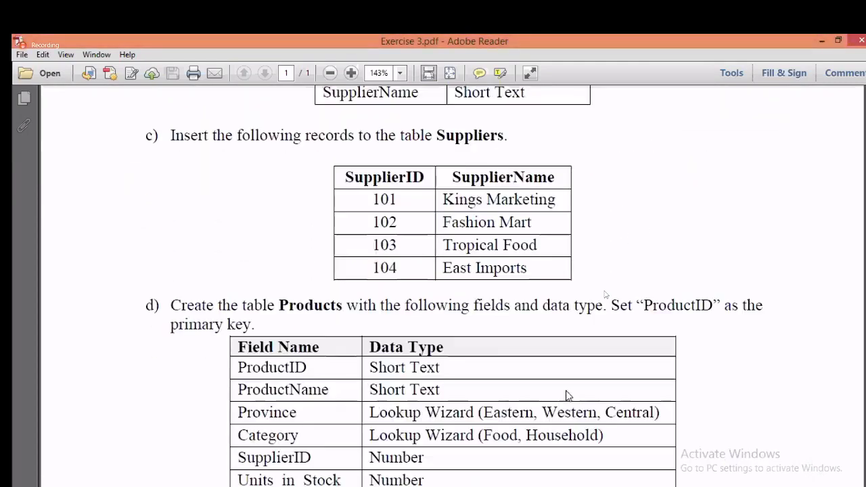
pyautogui.scroll(-4, 568, 396)
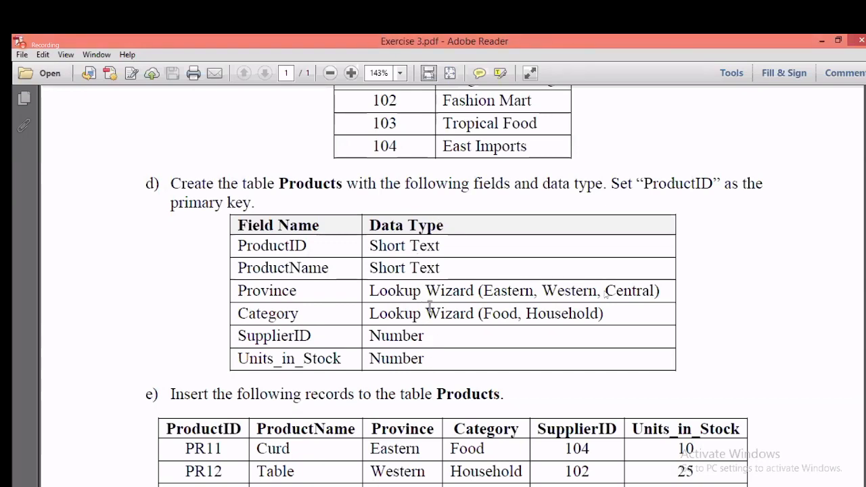
pyautogui.scroll(-3, 429, 308)
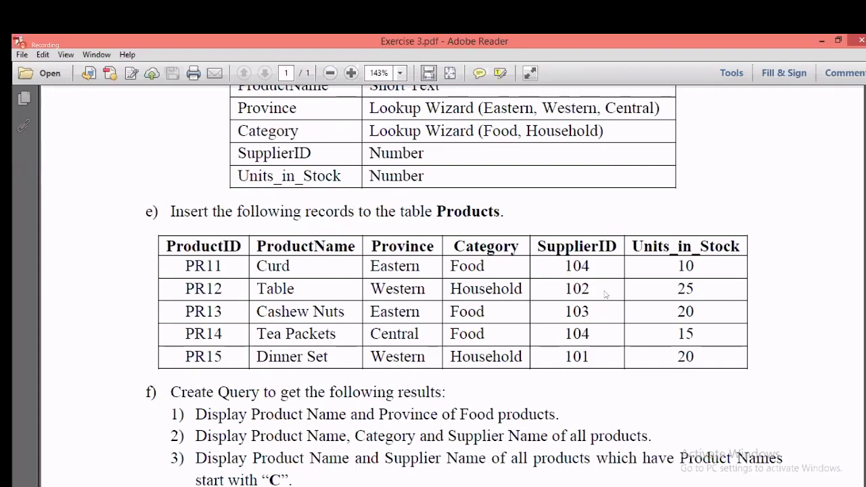
# Step: Compare with the Access Relationships window, then read on to the part f) query tasks
pyautogui.hotkey('alt', 'Tab')
pyautogui.hotkey('alt', 'Tab')
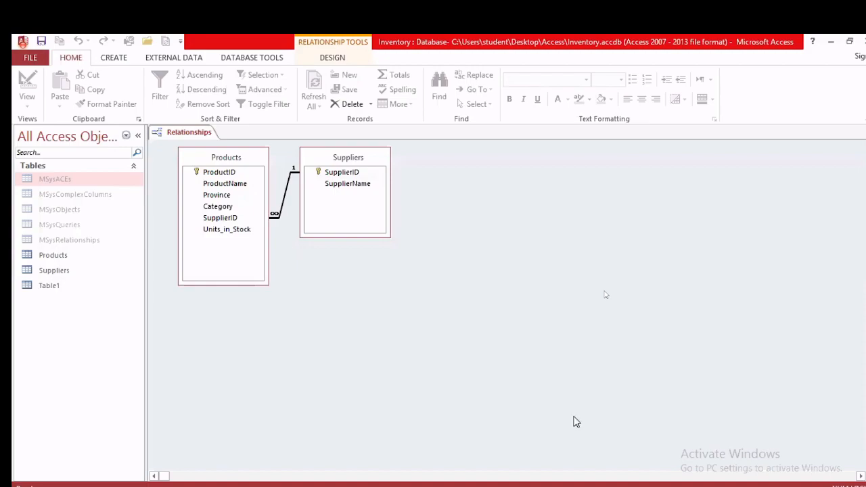
pyautogui.hotkey('alt', 'Tab')
pyautogui.scroll(-4, 461, 304)
pyautogui.scroll(-2, 461, 304)
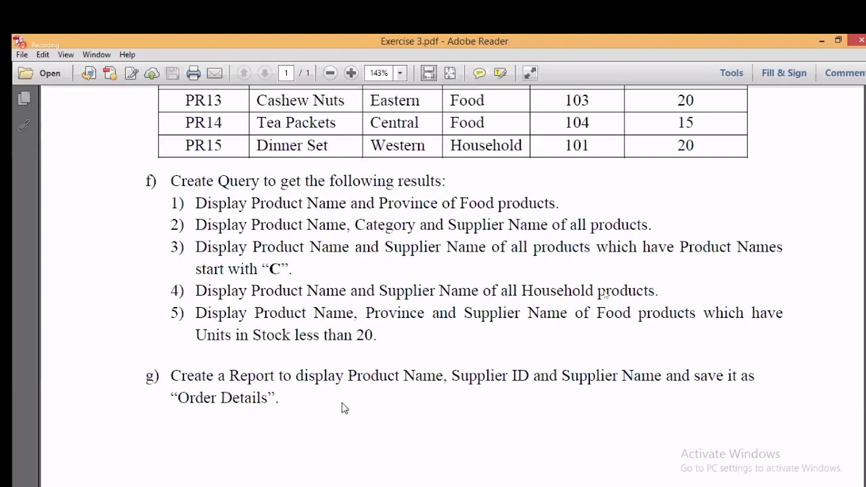
pyautogui.moveTo(180, 485)
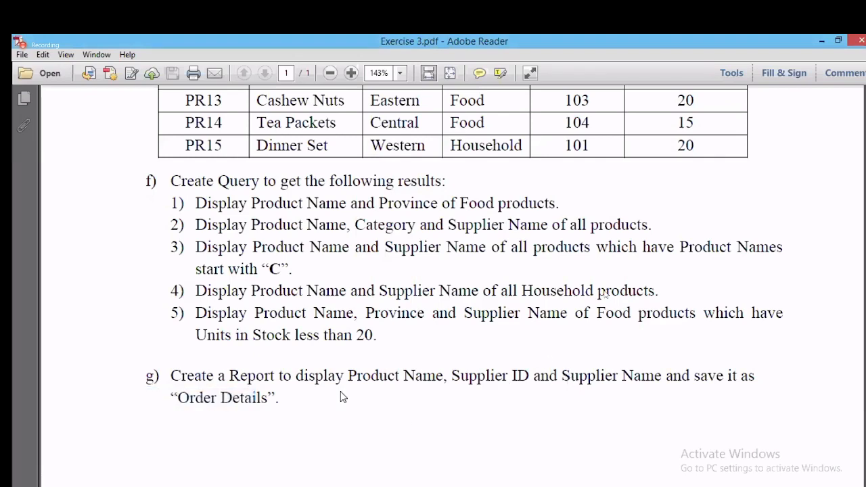
pyautogui.click(73, 484)
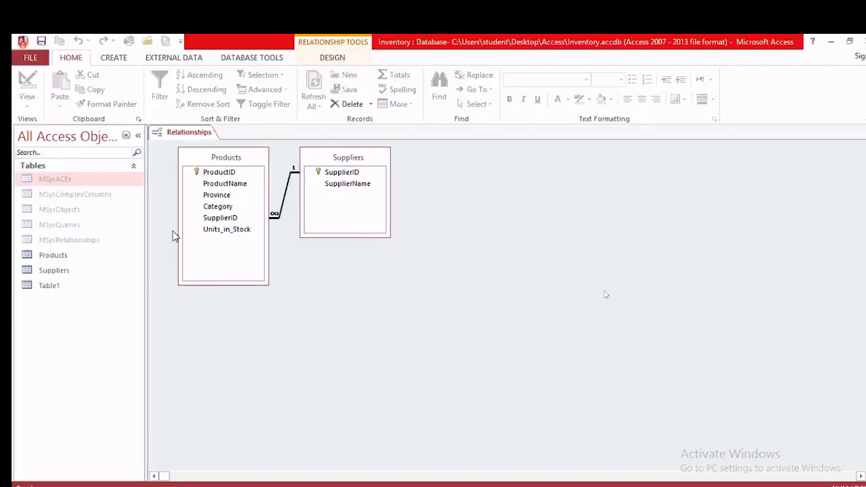
pyautogui.click(73, 484)
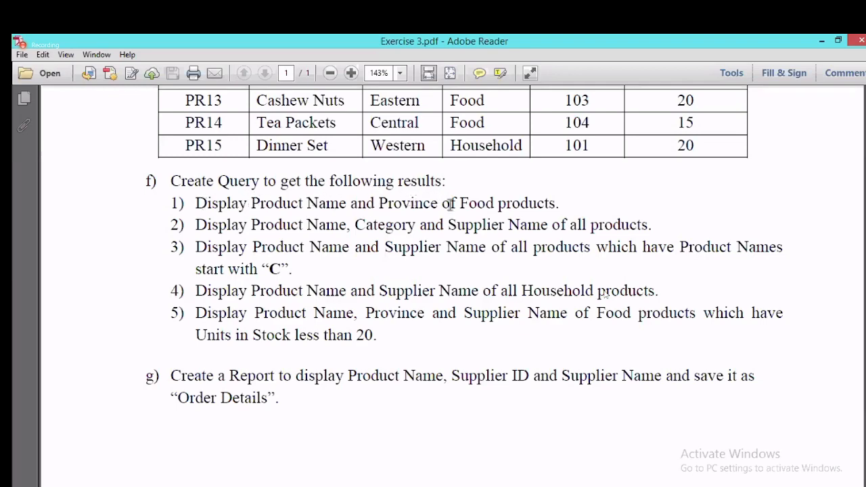
# Step: Review the Products records listed in part e)
pyautogui.scroll(3, 579, 209)
pyautogui.scroll(3, 579, 214)
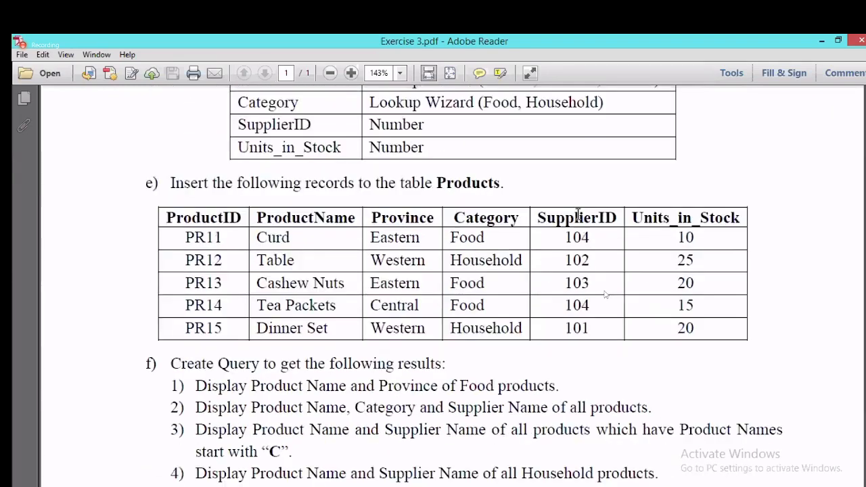
pyautogui.moveTo(280, 200); pyautogui.dragTo(373, 276)
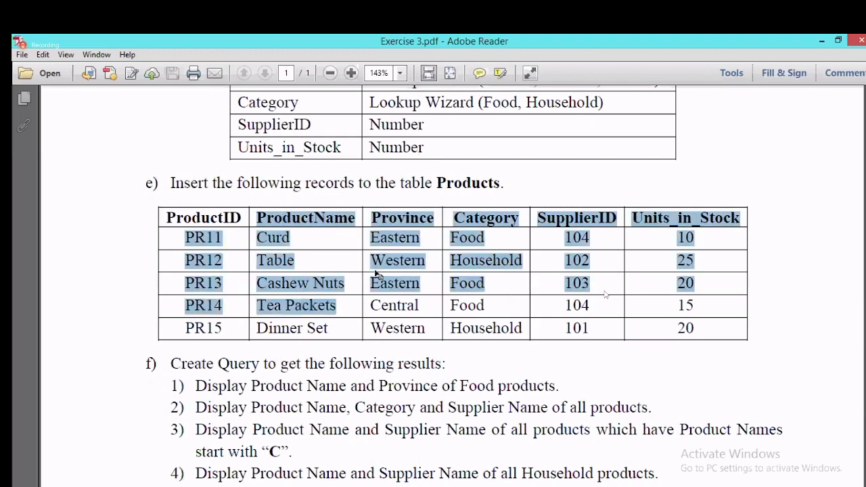
pyautogui.click(397, 218)
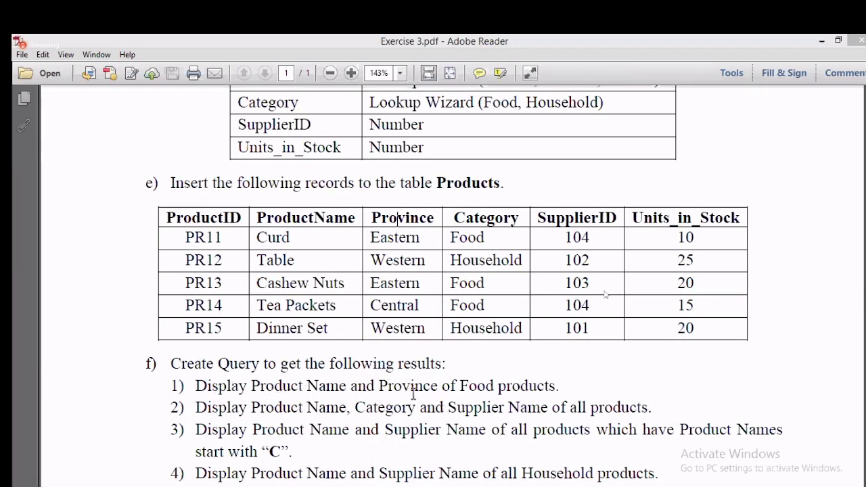
# Step: Read the first query task's wording, then return to the Inventory database
pyautogui.moveTo(558, 385); pyautogui.dragTo(197, 386)
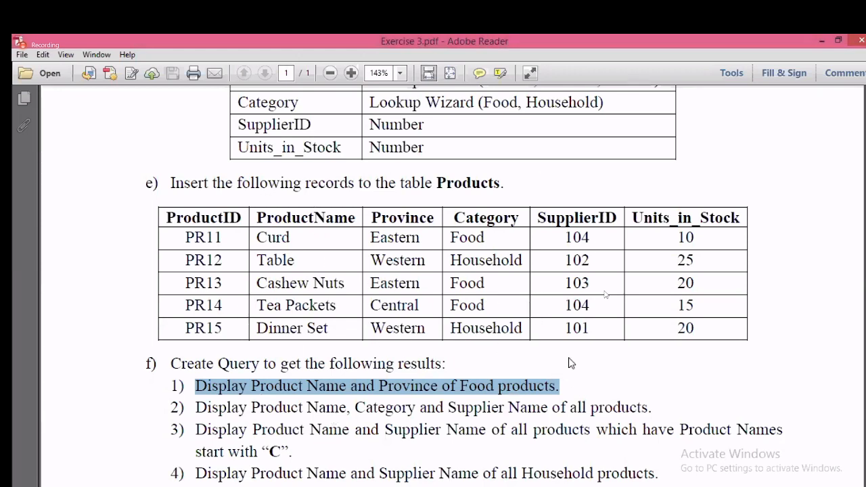
pyautogui.click(585, 377)
pyautogui.hotkey('alt', 'Tab')
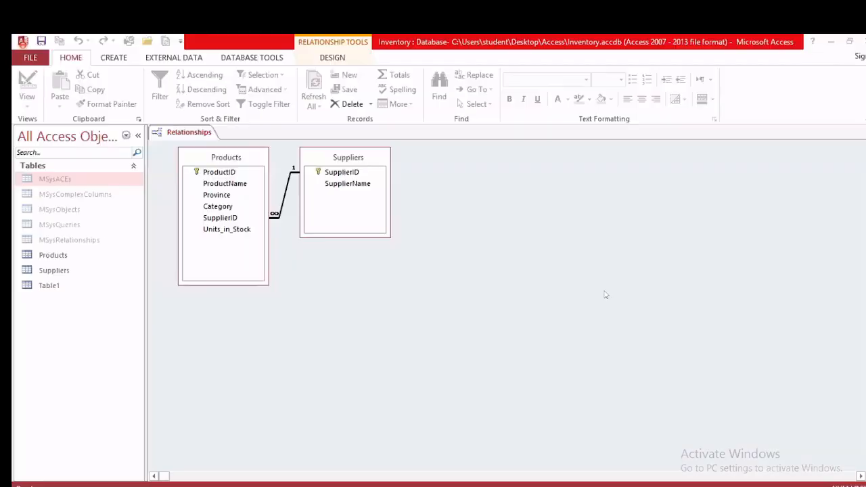
# Step: Start a new query design with the Products table added
pyautogui.click(113, 58)
pyautogui.click(200, 93)
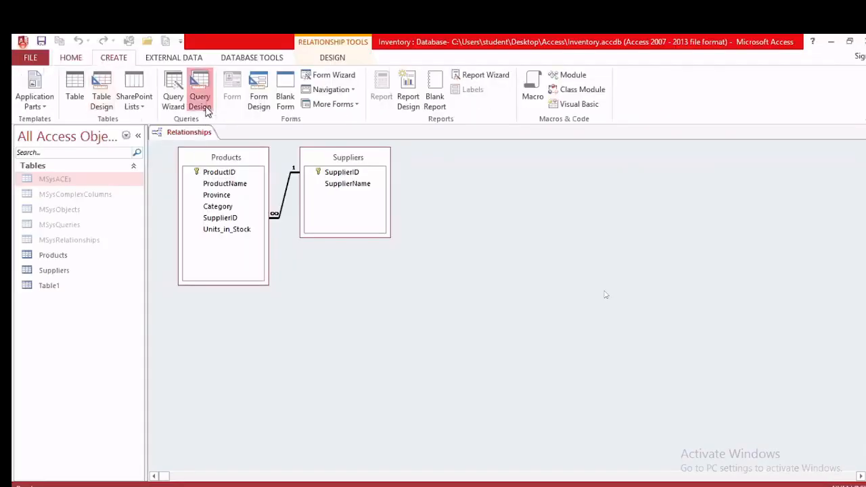
pyautogui.moveTo(395, 300); pyautogui.dragTo(437, 134)
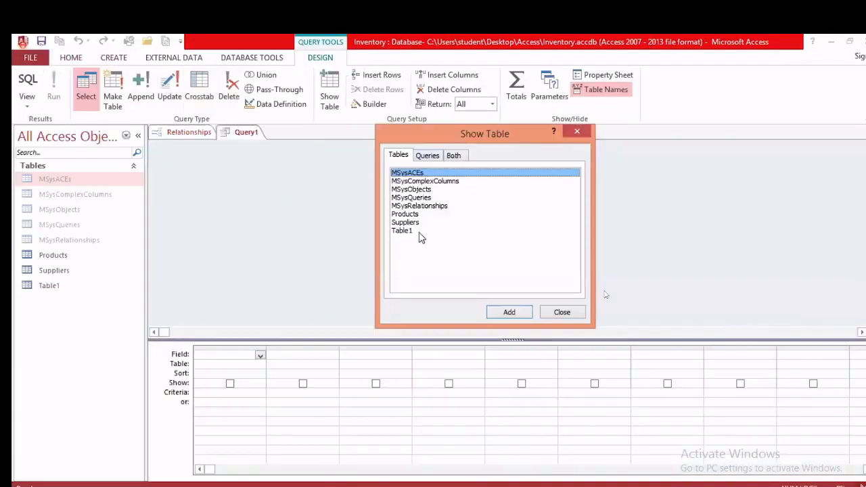
pyautogui.click(416, 214)
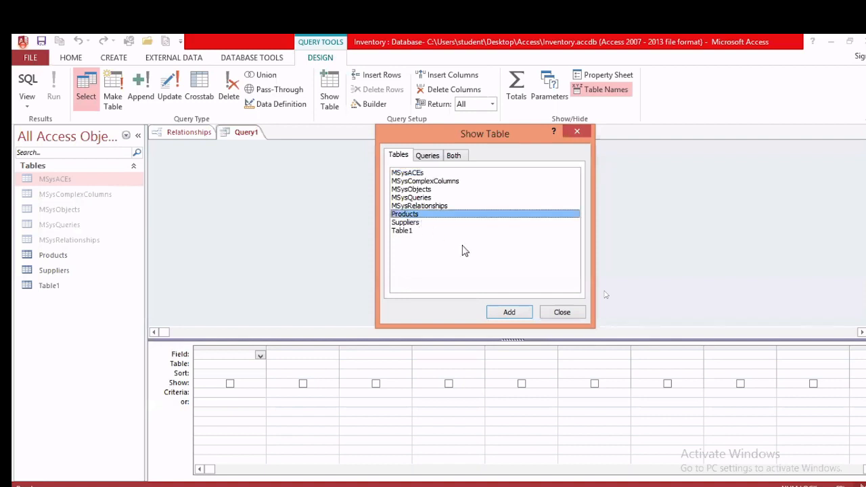
pyautogui.click(510, 313)
pyautogui.click(560, 311)
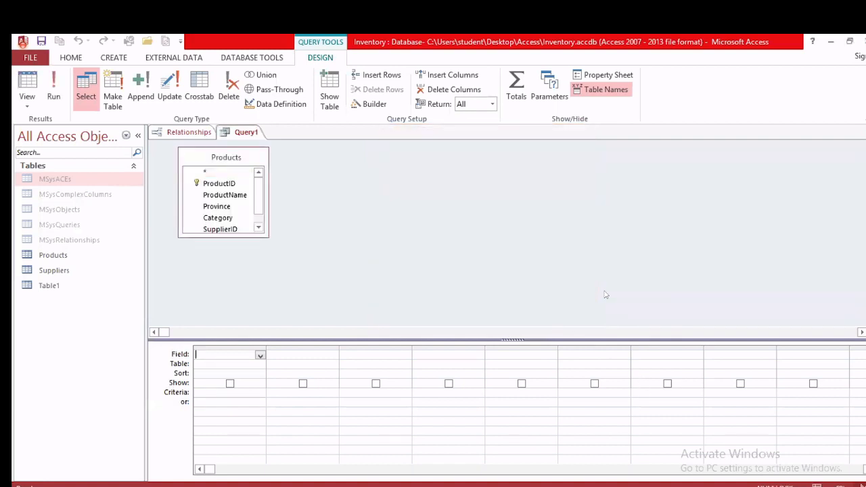
pyautogui.hotkey('alt', 'Tab')
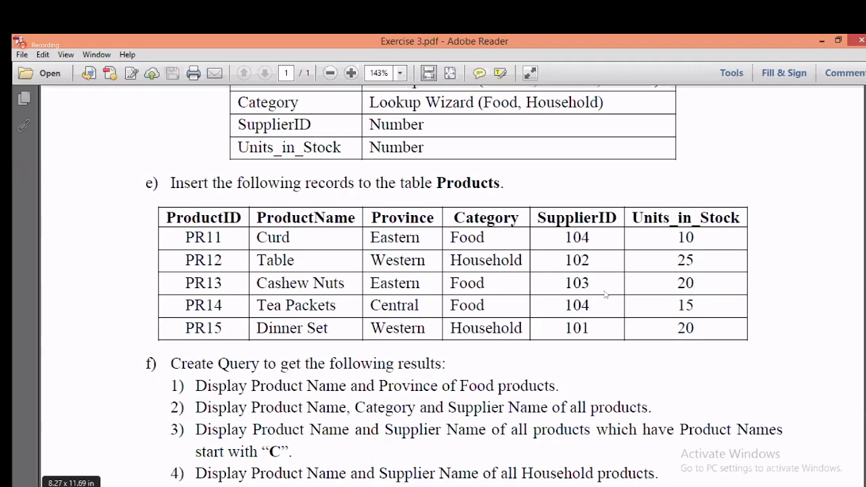
pyautogui.hotkey('alt', 'Tab')
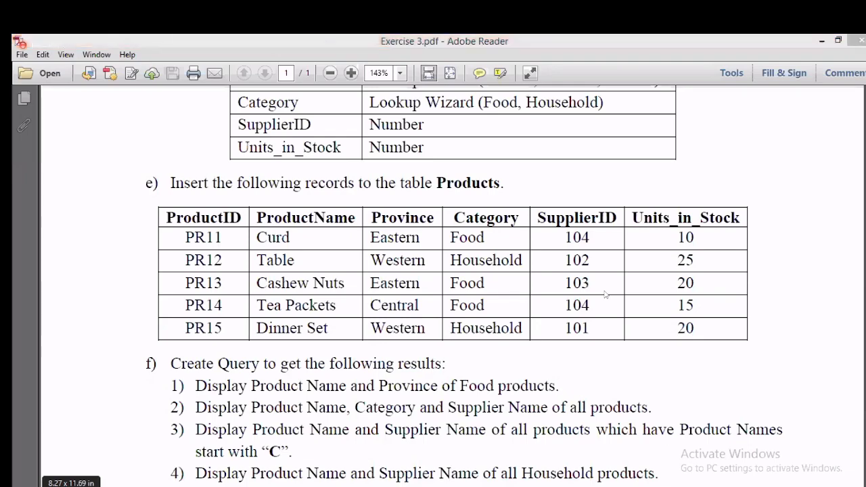
# Step: Add ProductName, Province and Category, set Category criteria to Food, and run it
pyautogui.click(228, 196)
pyautogui.doubleClick(227, 196)
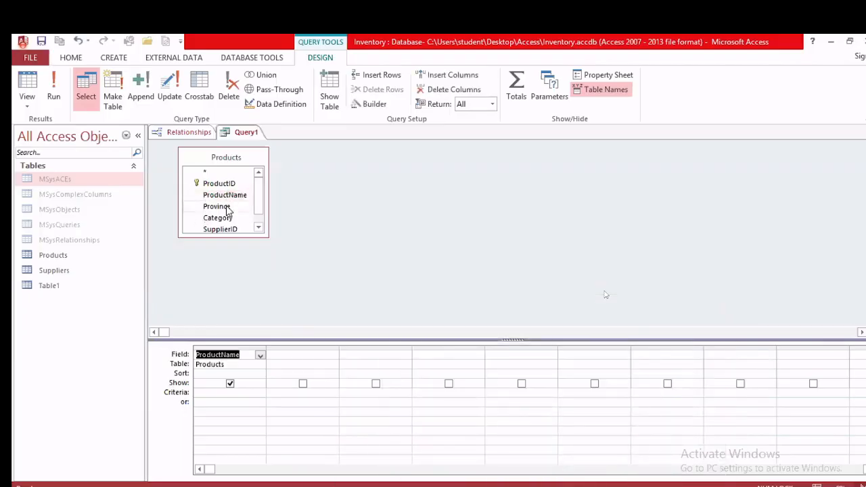
pyautogui.doubleClick(227, 207)
pyautogui.click(227, 219)
pyautogui.doubleClick(227, 218)
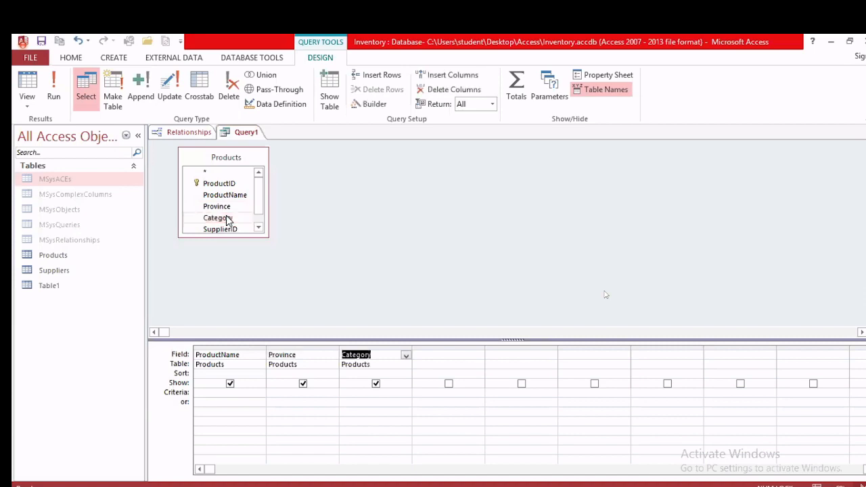
pyautogui.click(345, 396)
pyautogui.write('Food')
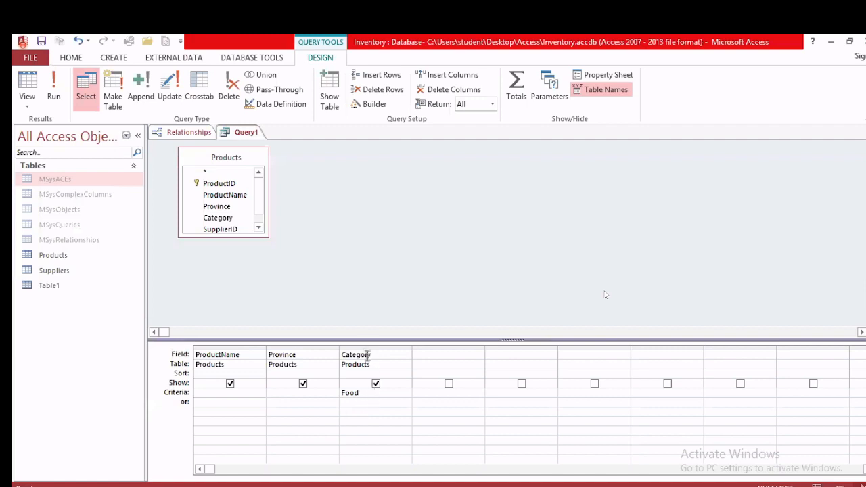
pyautogui.click(53, 88)
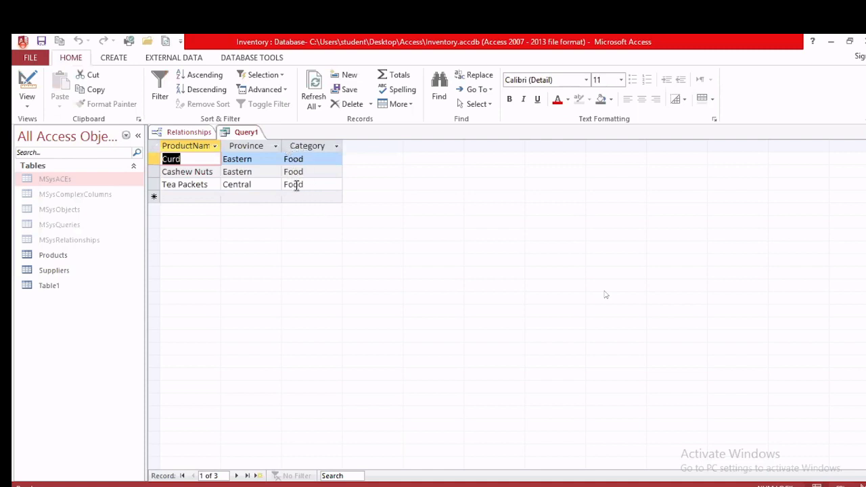
# Step: Return Query1 to Design View and rerun the Food products query
pyautogui.rightClick(242, 135)
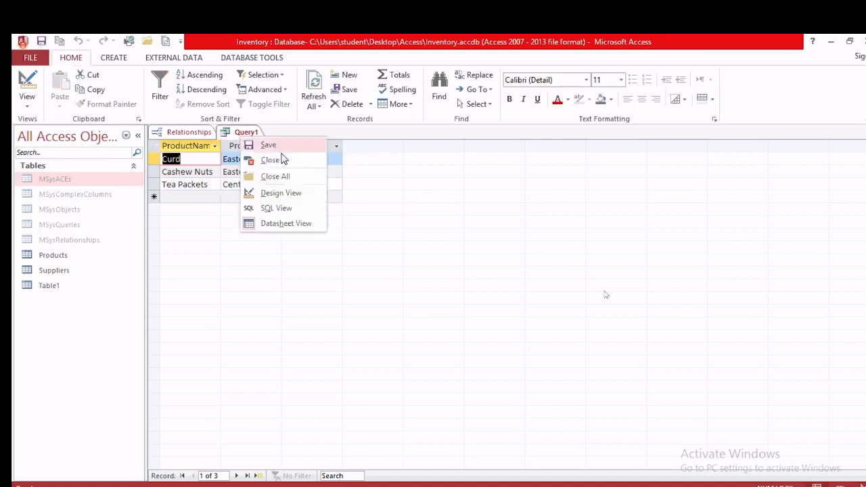
pyautogui.click(270, 192)
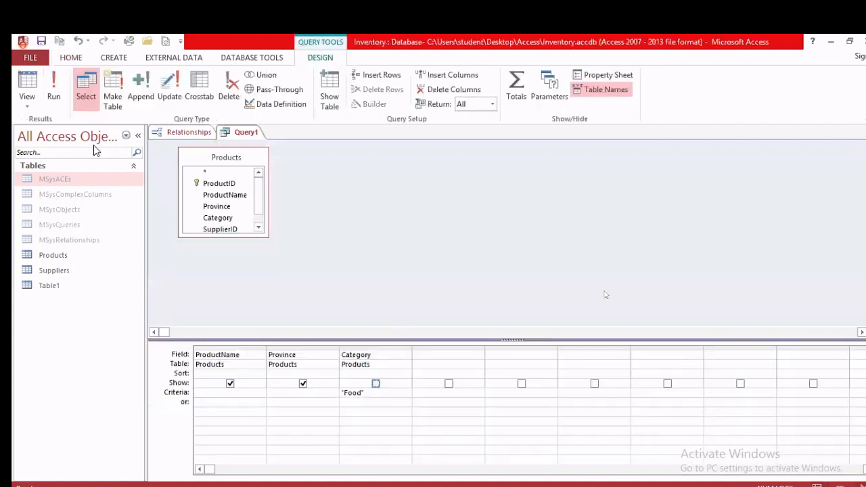
pyautogui.click(53, 94)
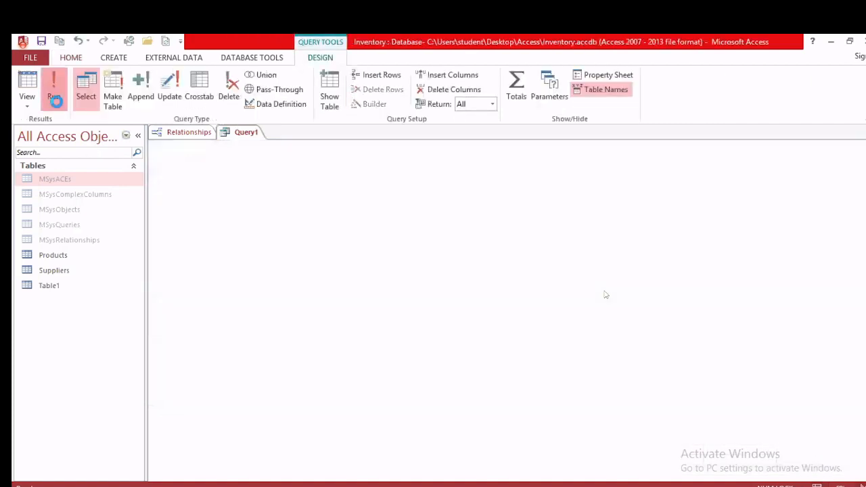
# Step: Save the query under the name Query1
pyautogui.rightClick(242, 134)
pyautogui.click(260, 141)
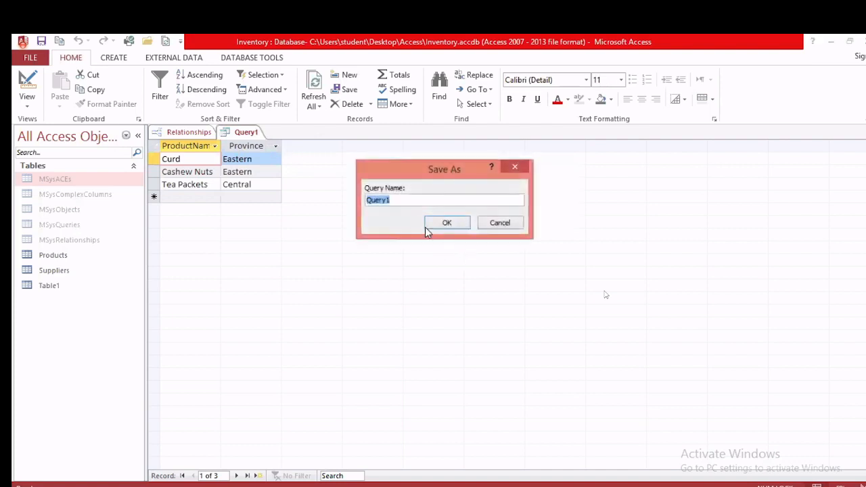
pyautogui.click(415, 204)
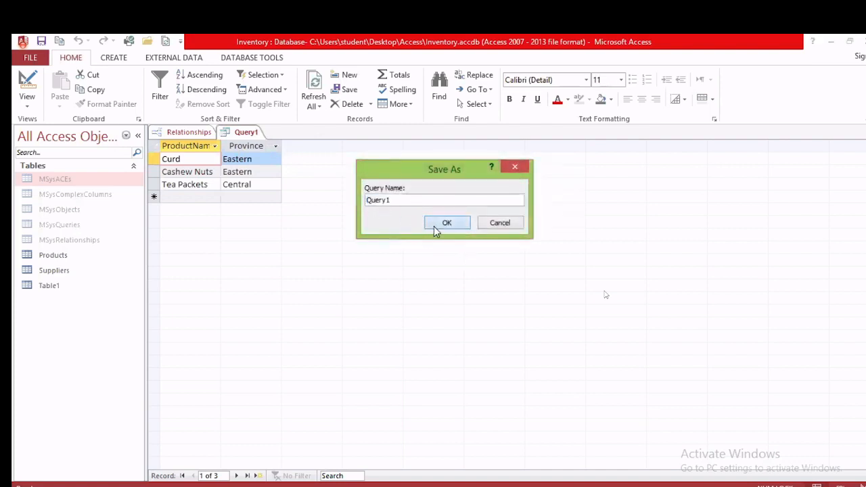
pyautogui.click(434, 226)
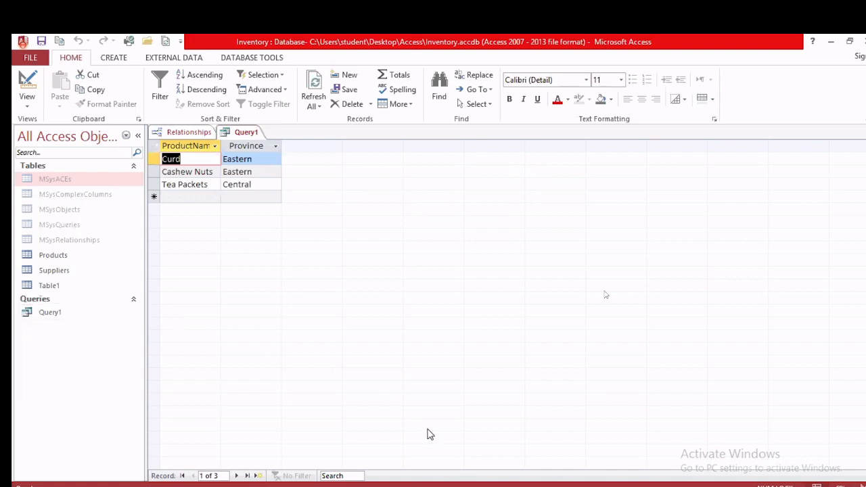
# Step: Check query task 2: Product Name, Category and Supplier Name of all products
pyautogui.hotkey('alt', 'Tab')
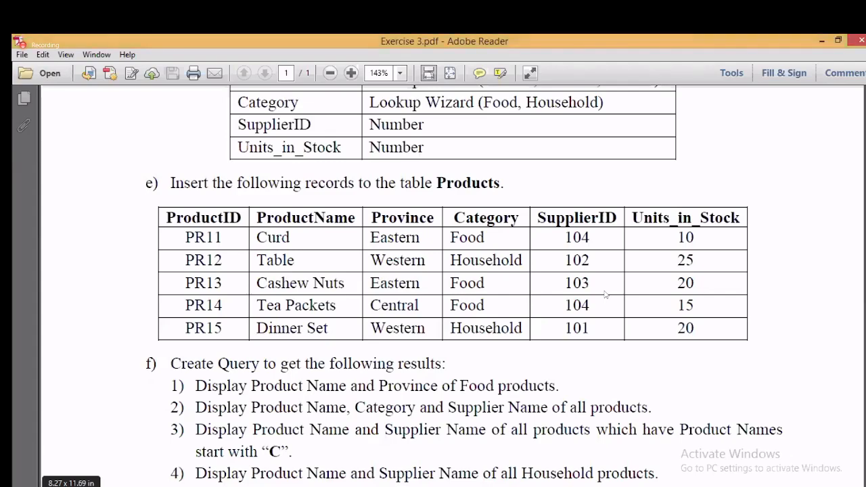
pyautogui.hotkey('alt', 'Tab')
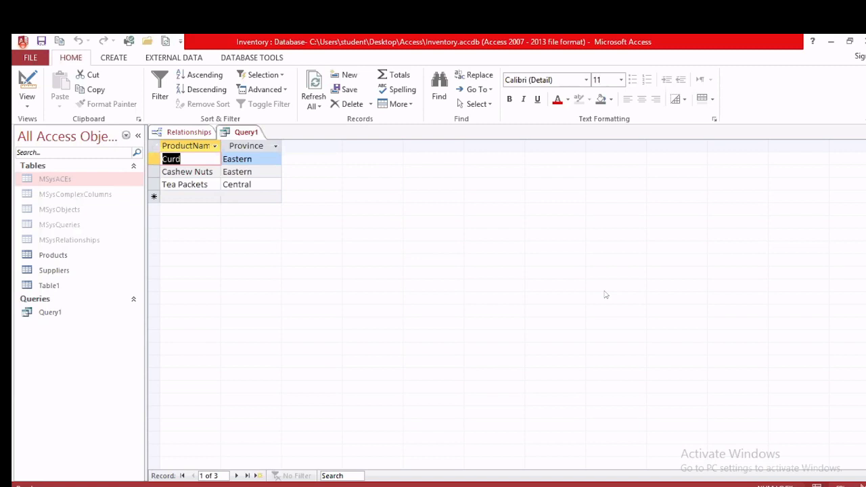
pyautogui.hotkey('alt', 'Tab')
pyautogui.hotkey('alt', 'Tab')
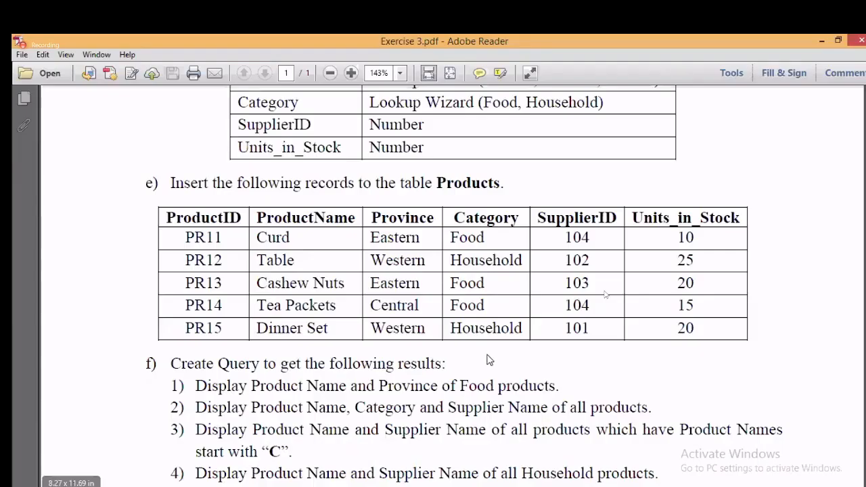
pyautogui.scroll(-5, 487, 355)
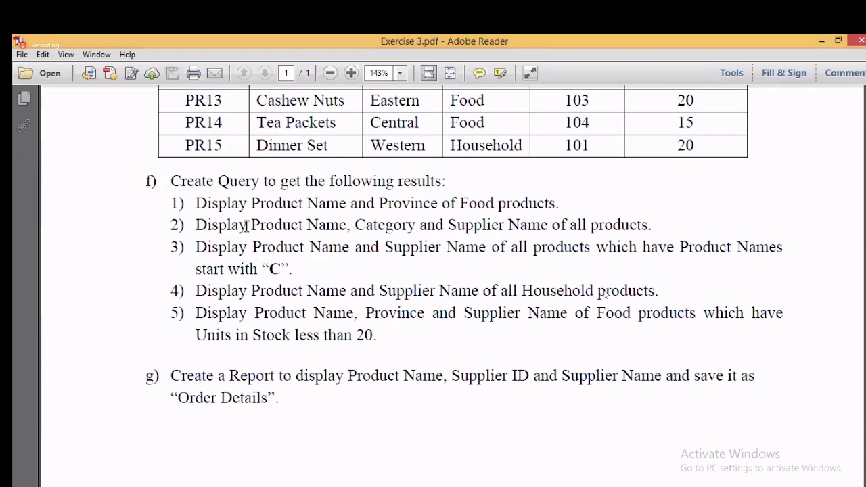
pyautogui.moveTo(251, 225); pyautogui.dragTo(566, 230)
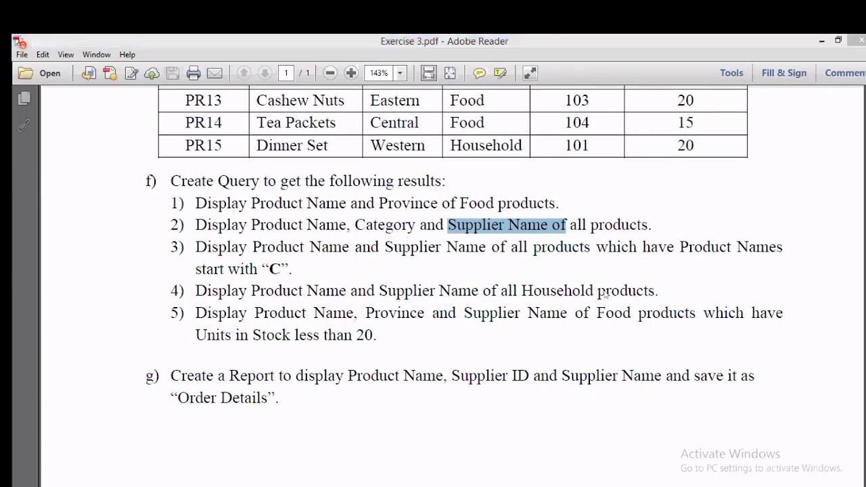
pyautogui.hotkey('alt', 'Tab')
# Step: Start a new query design containing the Products and Suppliers tables
pyautogui.click(109, 59)
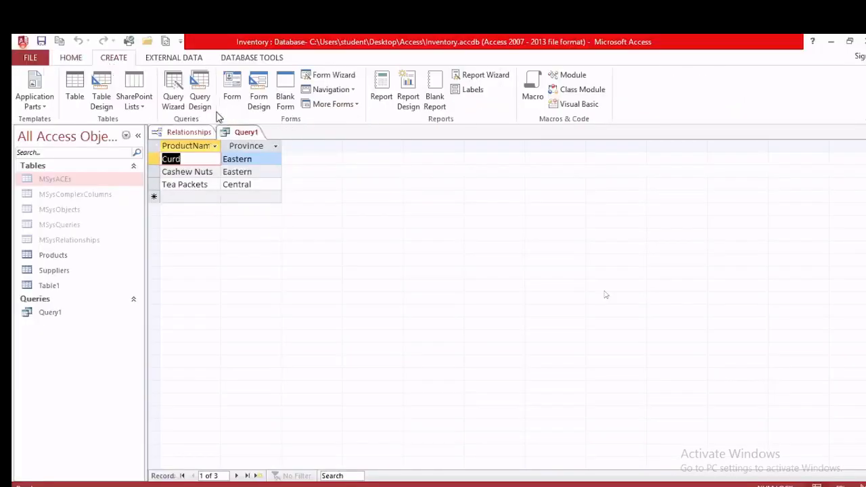
pyautogui.click(200, 91)
pyautogui.moveTo(379, 292); pyautogui.dragTo(392, 116)
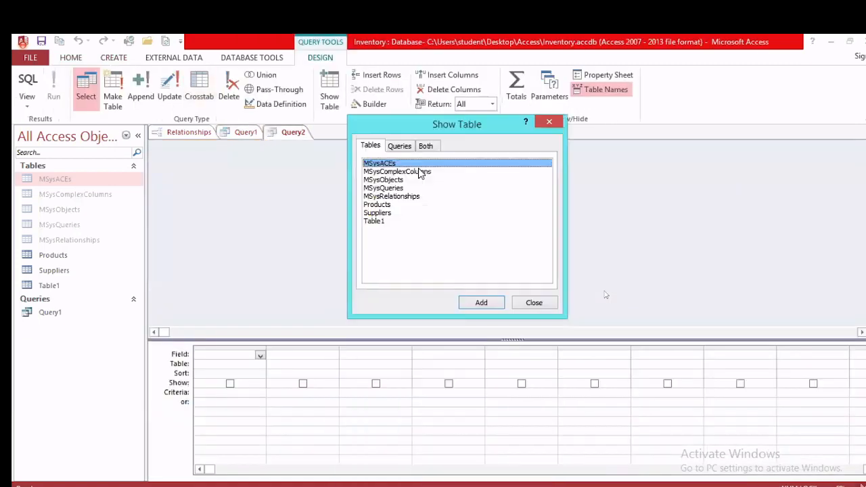
pyautogui.click(390, 204)
pyautogui.click(481, 303)
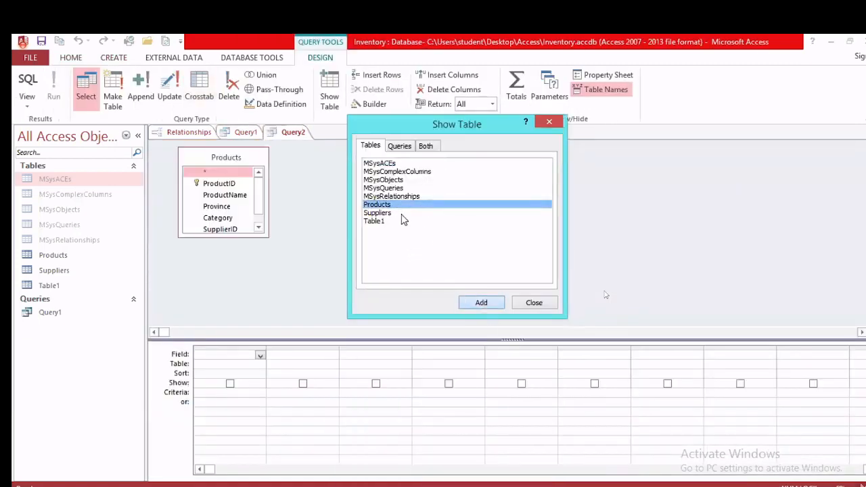
pyautogui.click(391, 213)
pyautogui.click(474, 304)
pyautogui.click(520, 304)
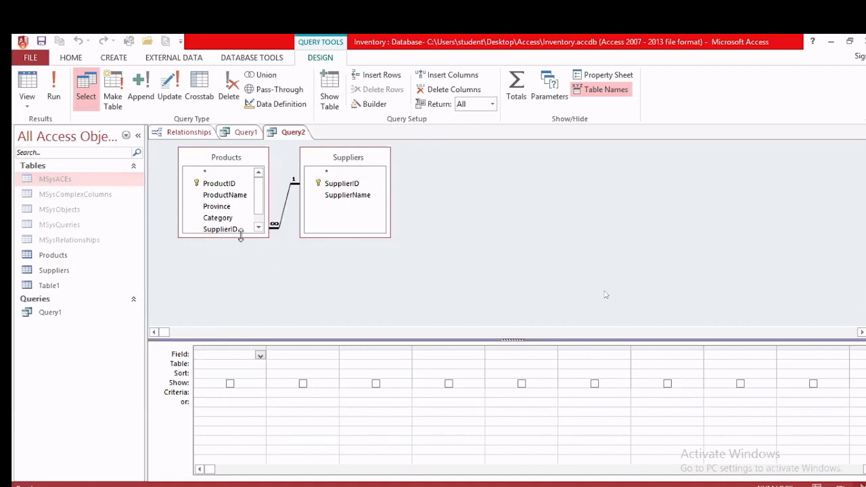
pyautogui.hotkey('alt', 'Tab')
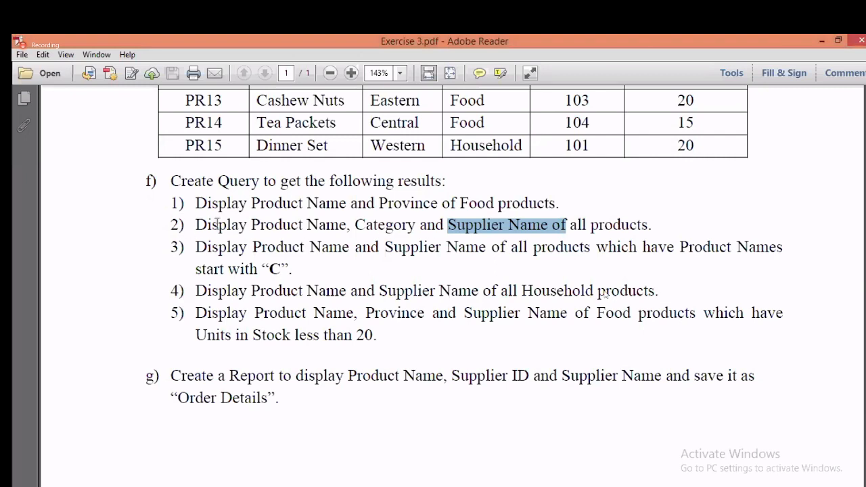
# Step: Reread query tasks 1 and 2 in Exercise 3.pdf
pyautogui.moveTo(198, 205); pyautogui.dragTo(555, 205)
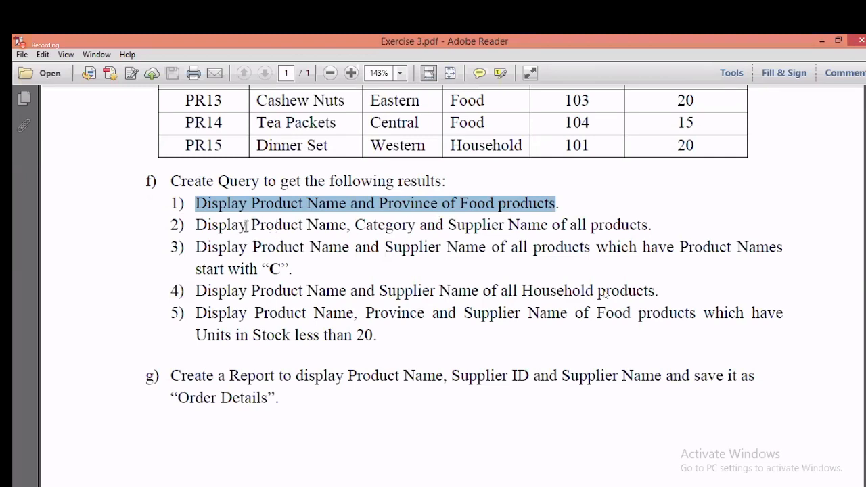
pyautogui.moveTo(247, 225); pyautogui.dragTo(643, 234)
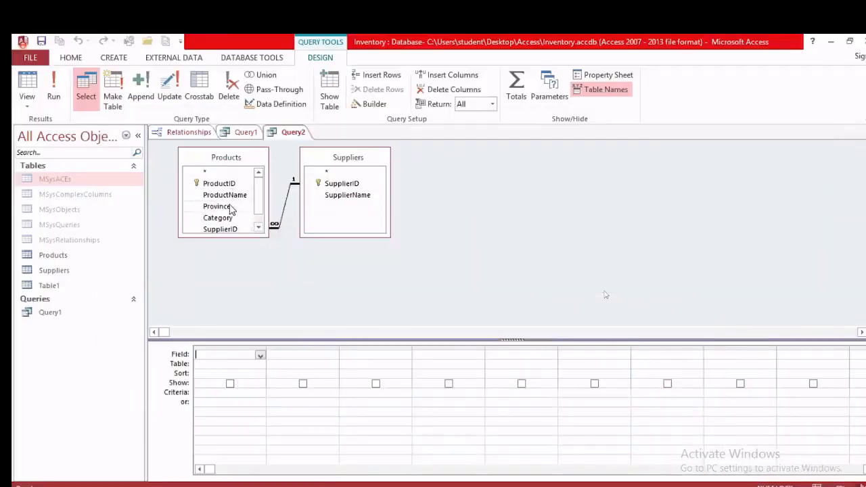
# Step: Add ProductName, Category and SupplierName to the grid and run it, listing five products
pyautogui.doubleClick(233, 196)
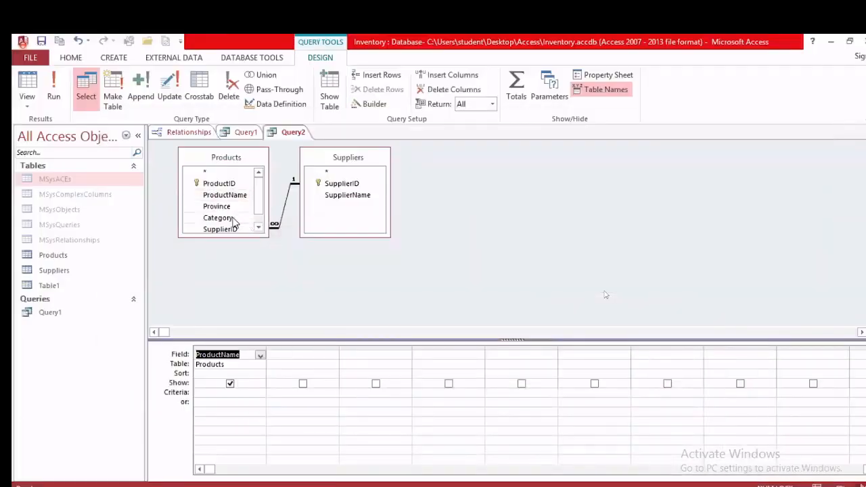
pyautogui.doubleClick(233, 218)
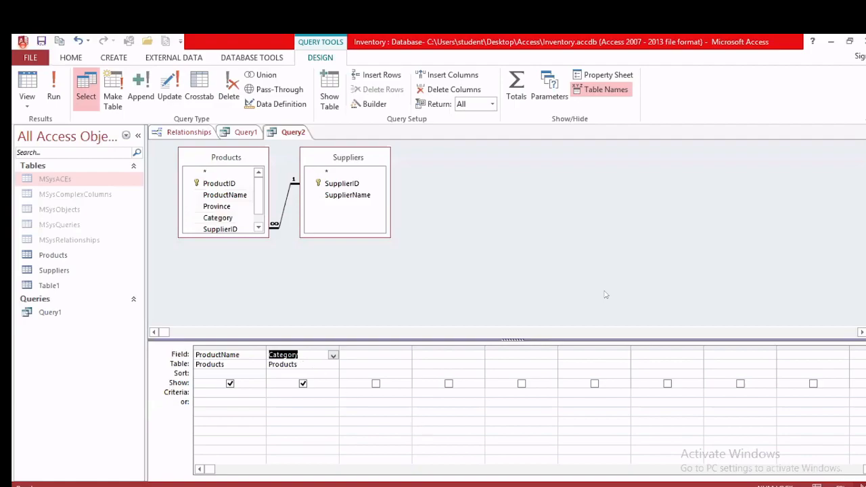
pyautogui.hotkey('alt', 'Tab')
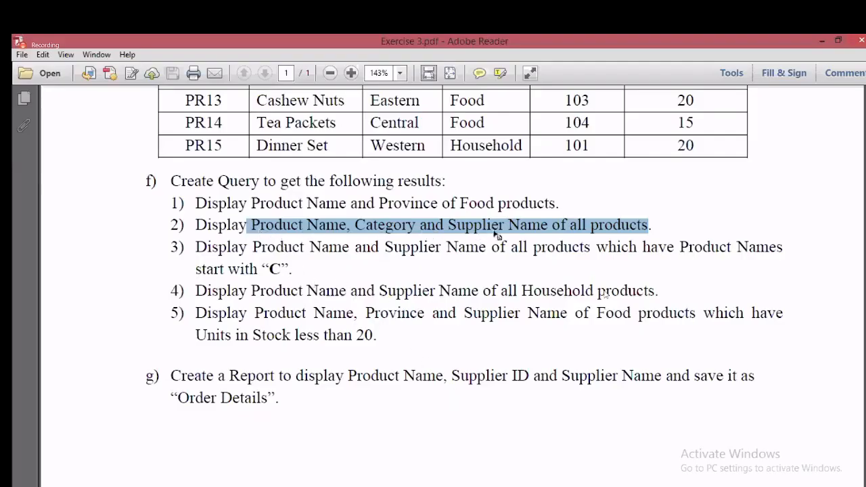
pyautogui.click(621, 485)
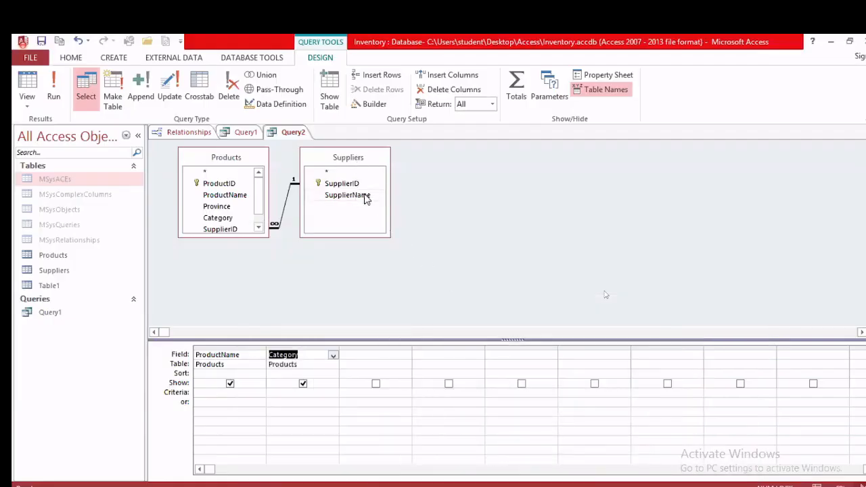
pyautogui.doubleClick(365, 195)
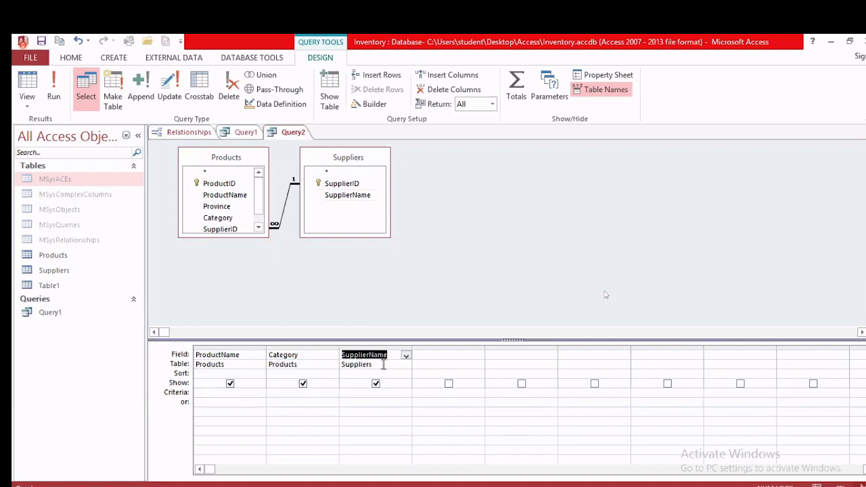
pyautogui.click(53, 91)
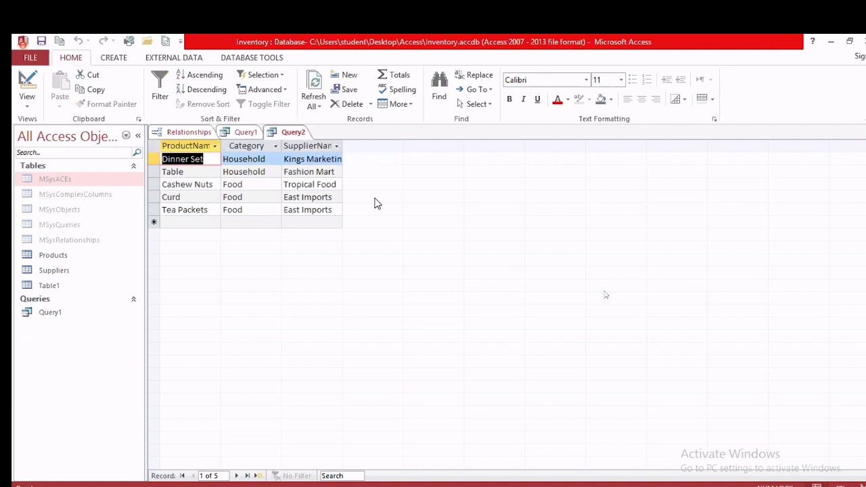
# Step: Save the query as Query2 and bring Exercise 3.pdf back to the front
pyautogui.rightClick(292, 134)
pyautogui.click(318, 141)
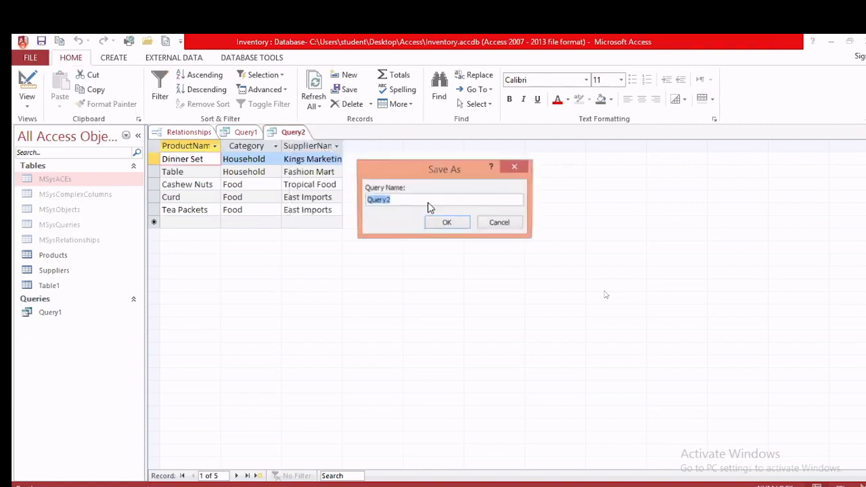
pyautogui.click(445, 224)
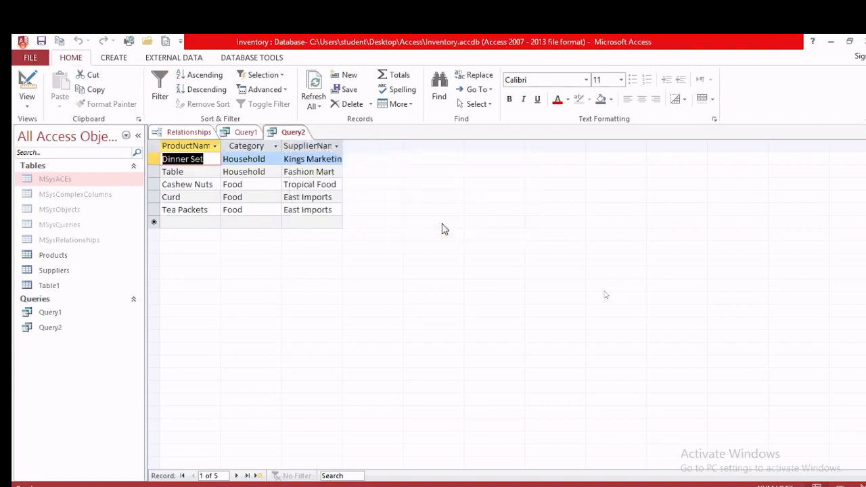
pyautogui.click(581, 485)
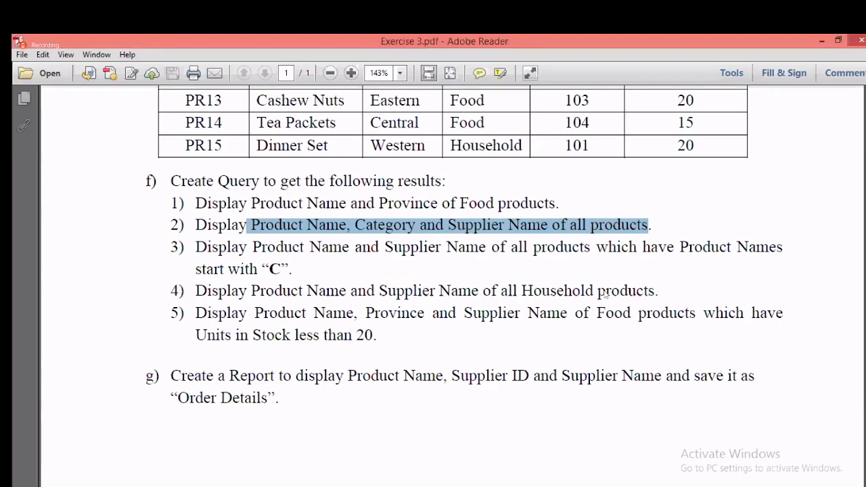
# Step: Start a new design-view query with the Products and Suppliers tables, joined on SupplierID
pyautogui.click(203, 486)
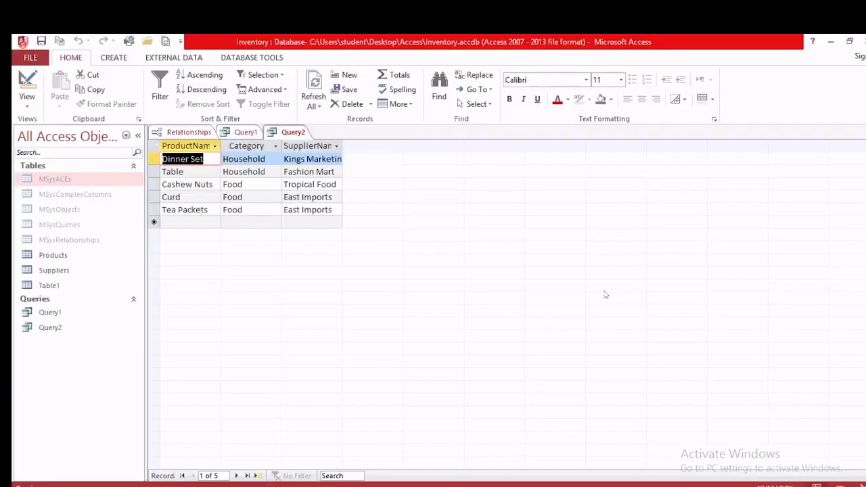
pyautogui.click(114, 57)
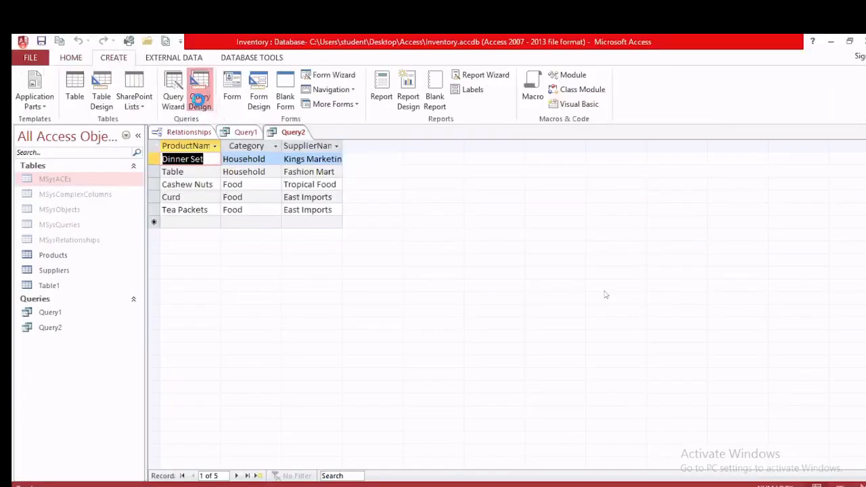
pyautogui.click(200, 93)
pyautogui.click(391, 380)
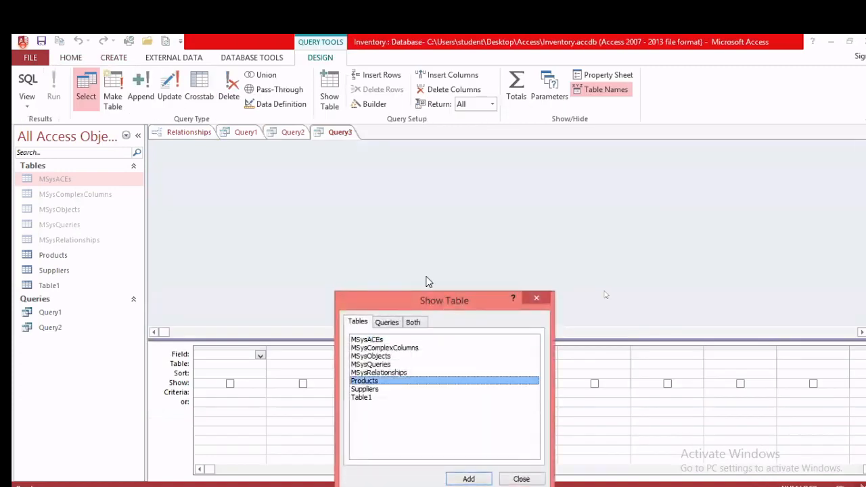
pyautogui.moveTo(429, 302); pyautogui.dragTo(443, 178)
pyautogui.click(483, 356)
pyautogui.click(378, 265)
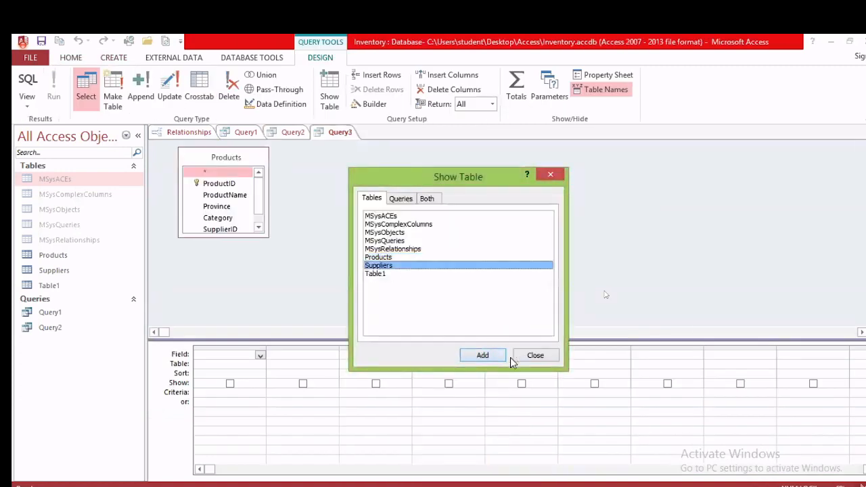
pyautogui.click(499, 357)
pyautogui.click(531, 355)
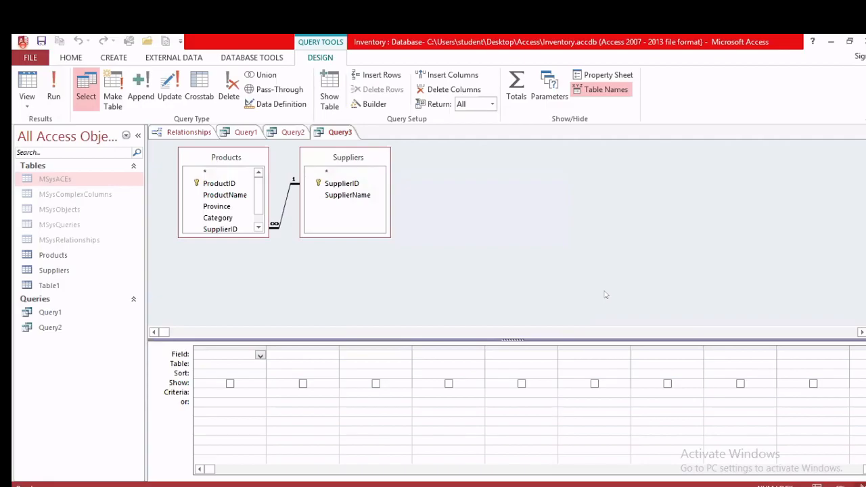
# Step: Check exercise item 3's Product Name requirement in the PDF, then return to Access
pyautogui.hotkey('alt', 'Tab')
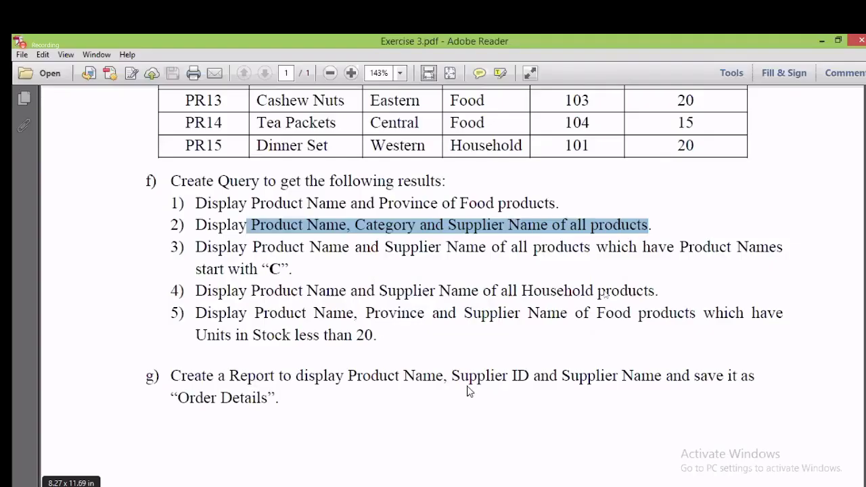
pyautogui.moveTo(298, 248); pyautogui.dragTo(485, 250)
pyautogui.hotkey('alt', 'Tab')
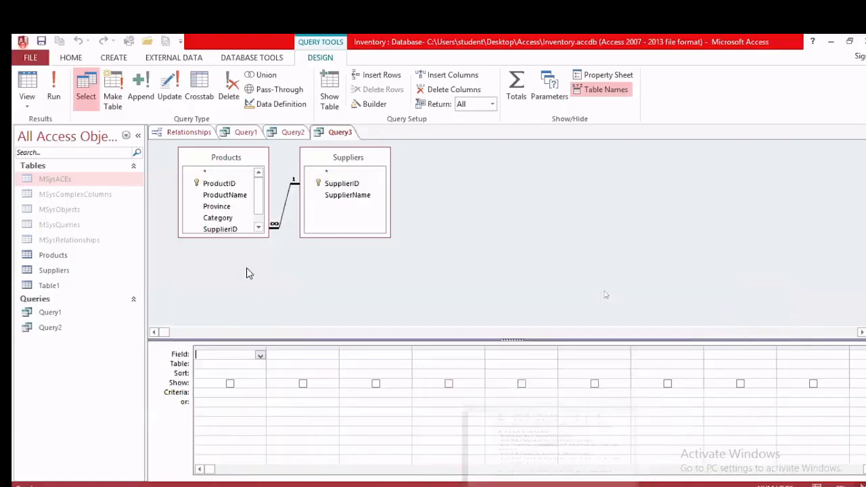
# Step: Add ProductName and SupplierName to the grid and check the starts-with-C condition
pyautogui.doubleClick(230, 195)
pyautogui.doubleClick(338, 196)
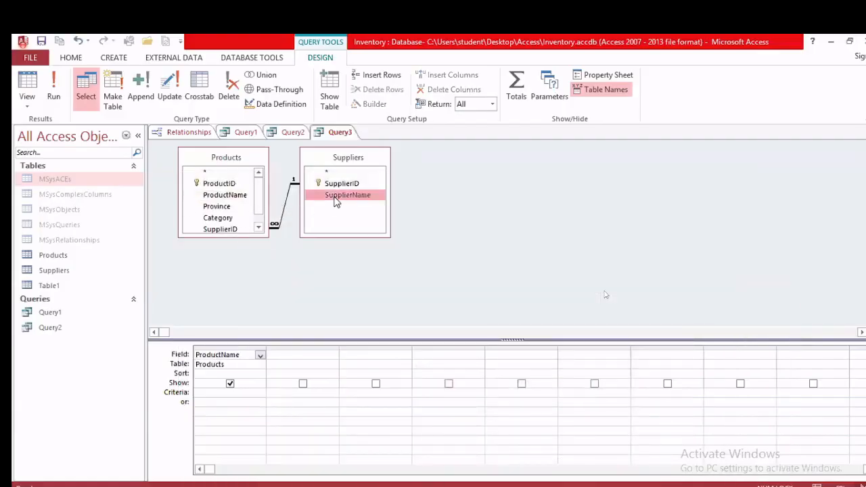
pyautogui.hotkey('alt', 'Tab')
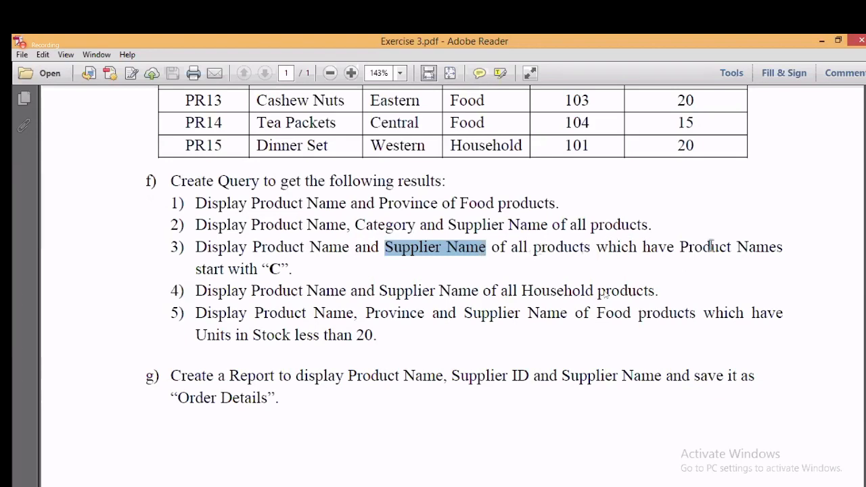
pyautogui.moveTo(292, 270); pyautogui.dragTo(261, 269)
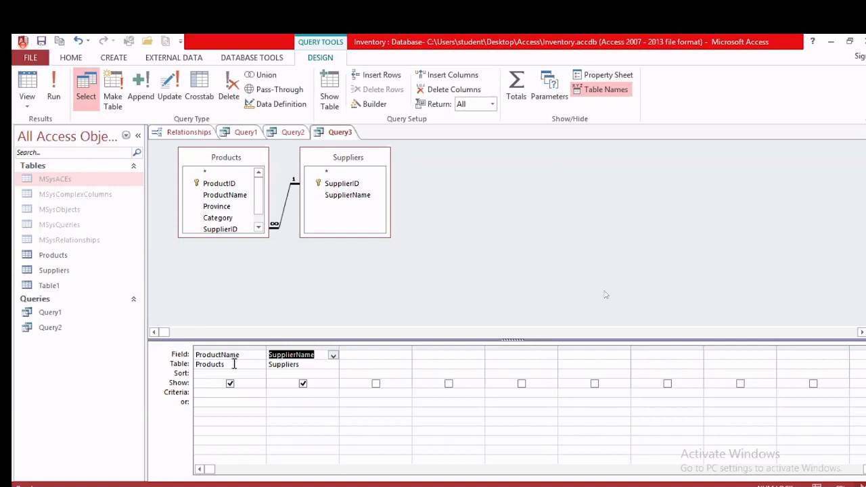
# Step: Enter the criterion C* under ProductName and run the query, returning Curd and Cashew Nuts
pyautogui.click(207, 392)
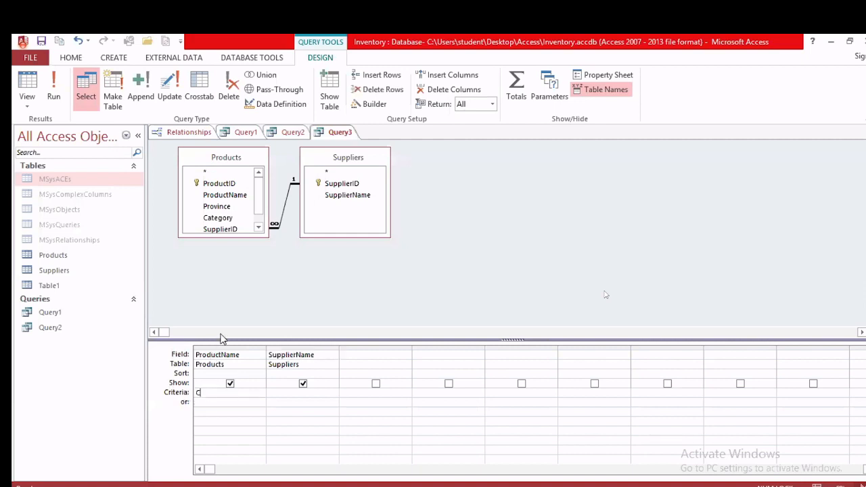
pyautogui.write('C')
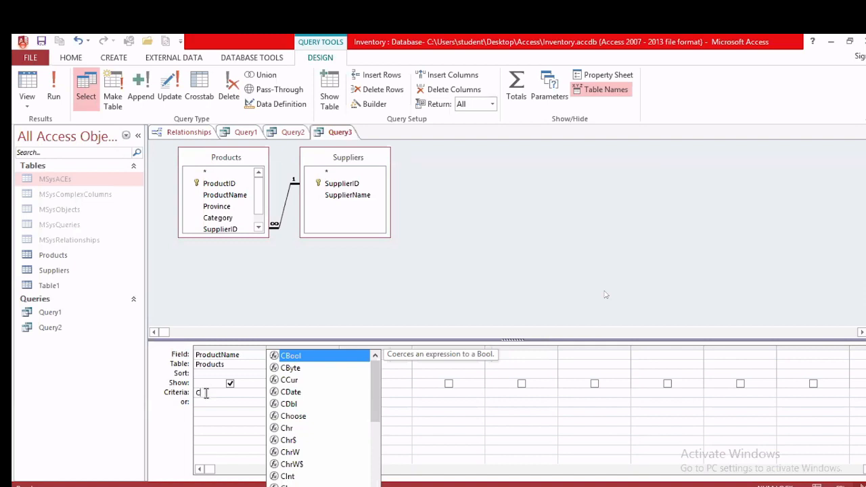
pyautogui.write('*')
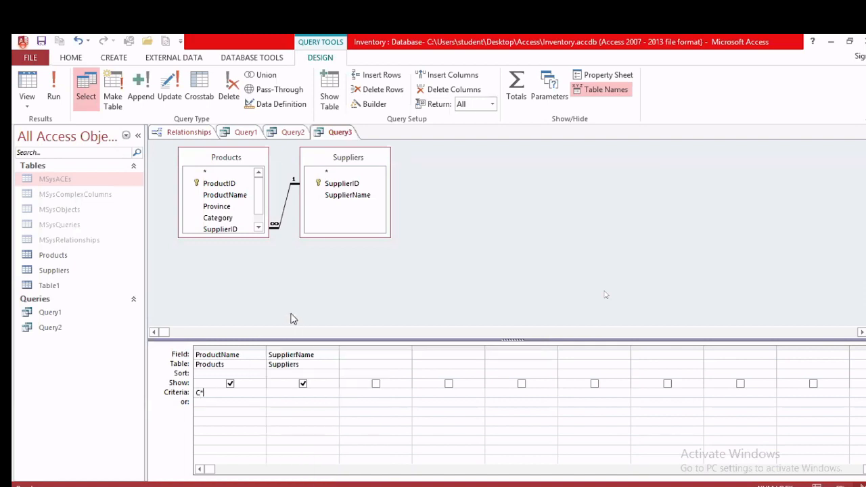
pyautogui.click(52, 98)
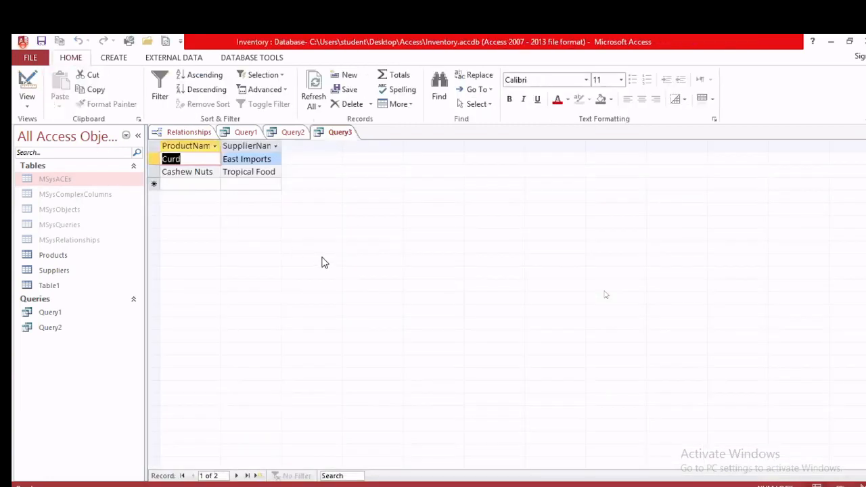
pyautogui.moveTo(534, 486)
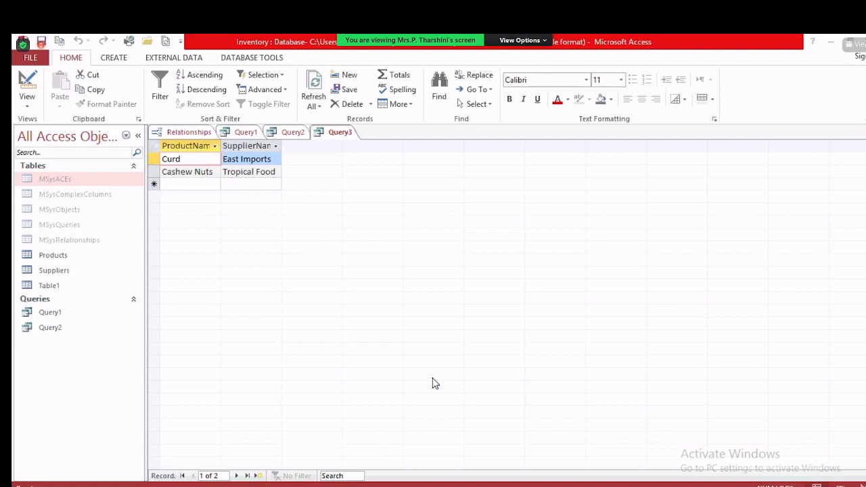
# Step: Toggle the participant list twice, then shrink the meeting from full screen to its floating window
pyautogui.click(380, 478)
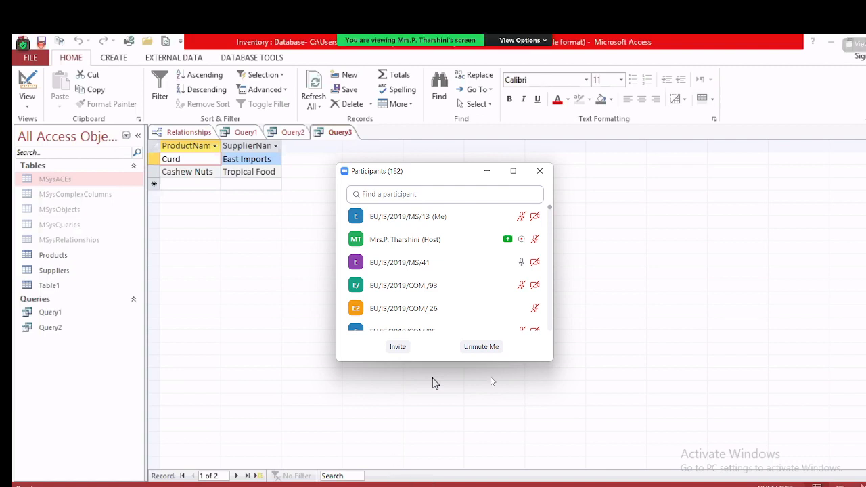
pyautogui.click(538, 166)
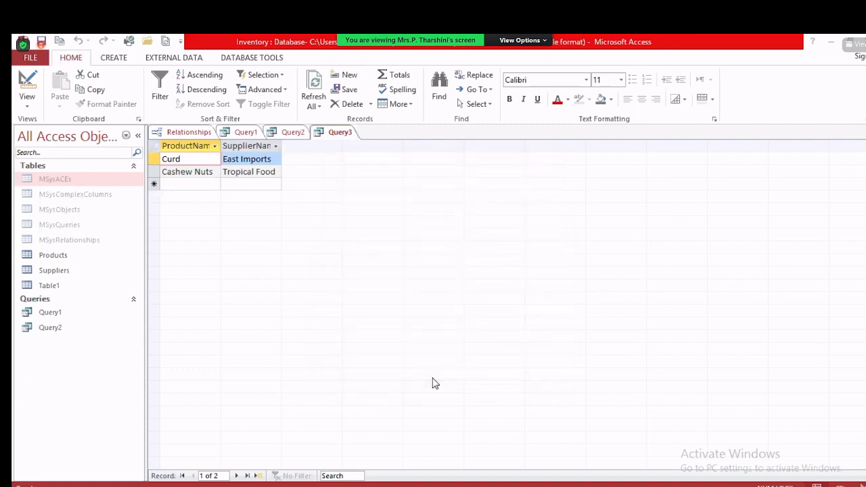
pyautogui.click(381, 470)
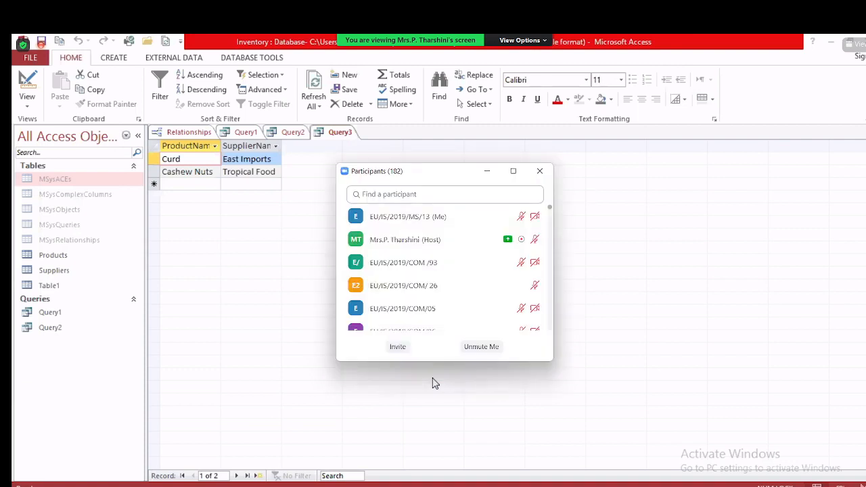
pyautogui.click(539, 171)
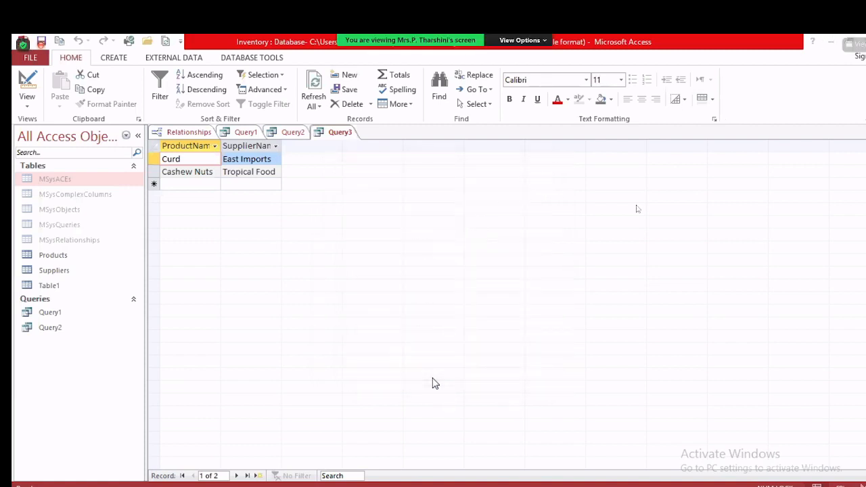
pyautogui.doubleClick(823, 38)
pyautogui.click(811, 39)
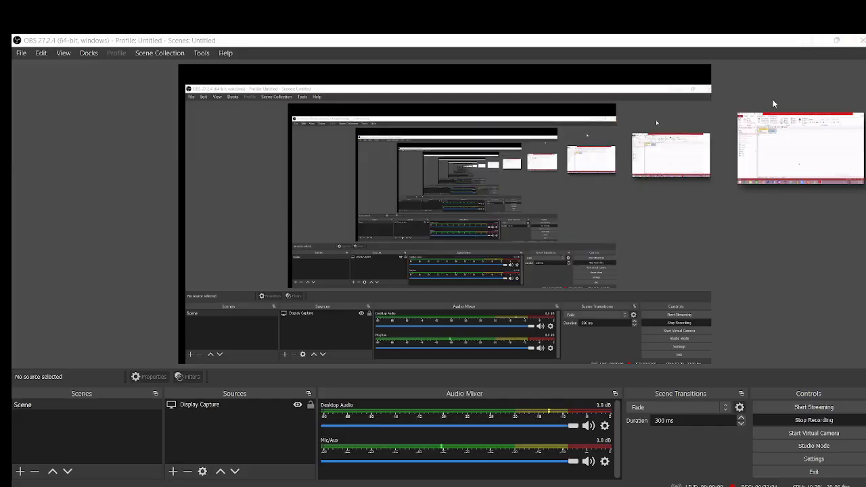
# Step: Restore the meeting to full screen and toggle the 182-attendee participant list twice
pyautogui.click(848, 171)
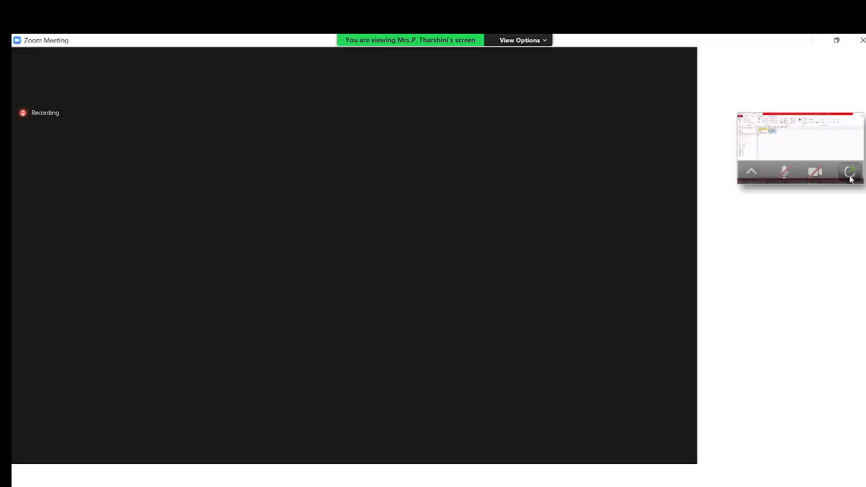
pyautogui.doubleClick(462, 280)
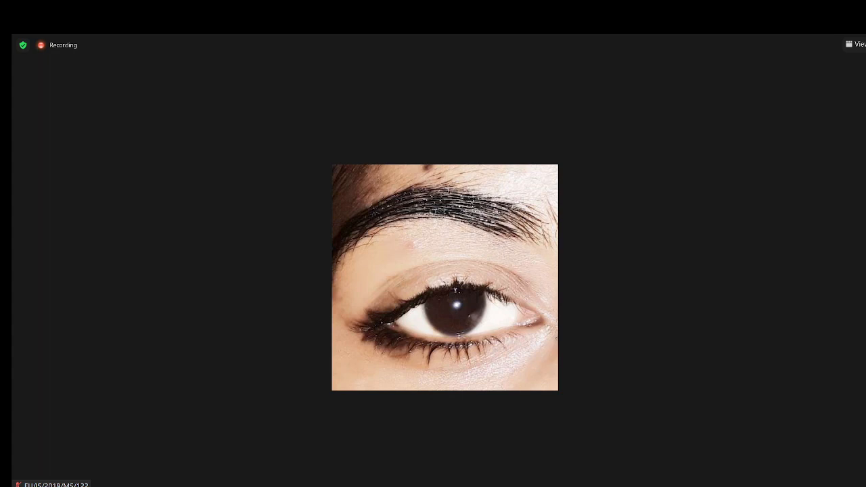
pyautogui.click(376, 485)
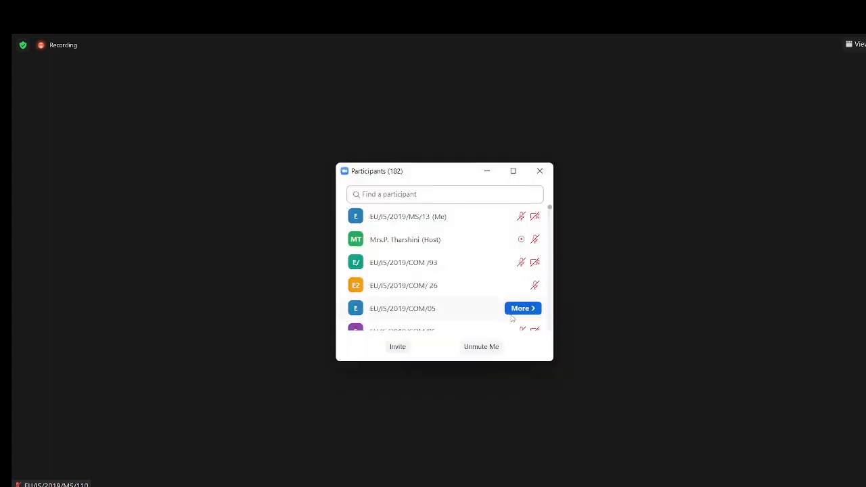
pyautogui.click(540, 171)
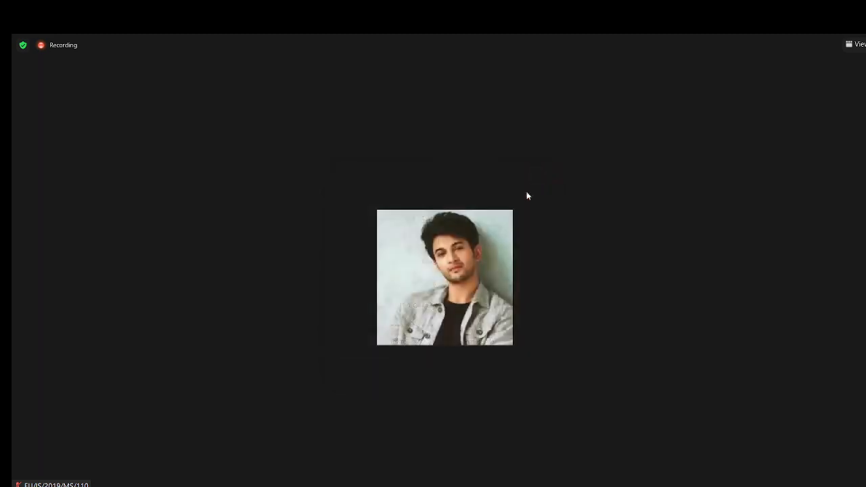
pyautogui.click(376, 485)
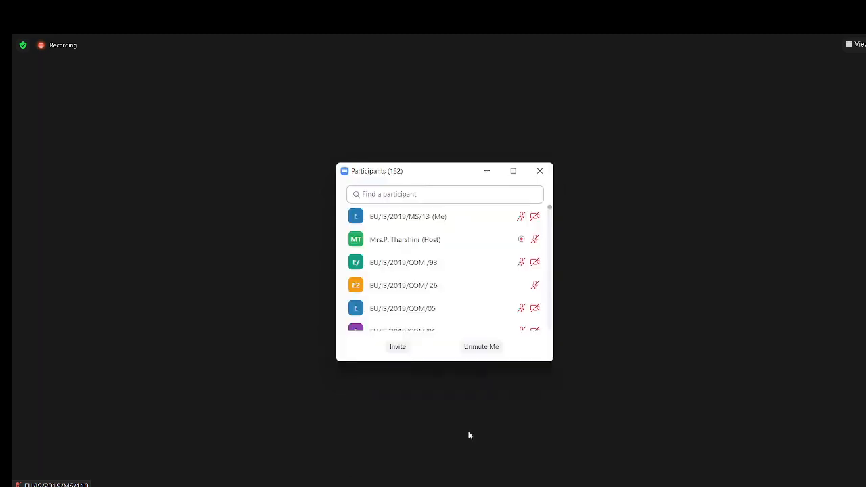
pyautogui.click(540, 171)
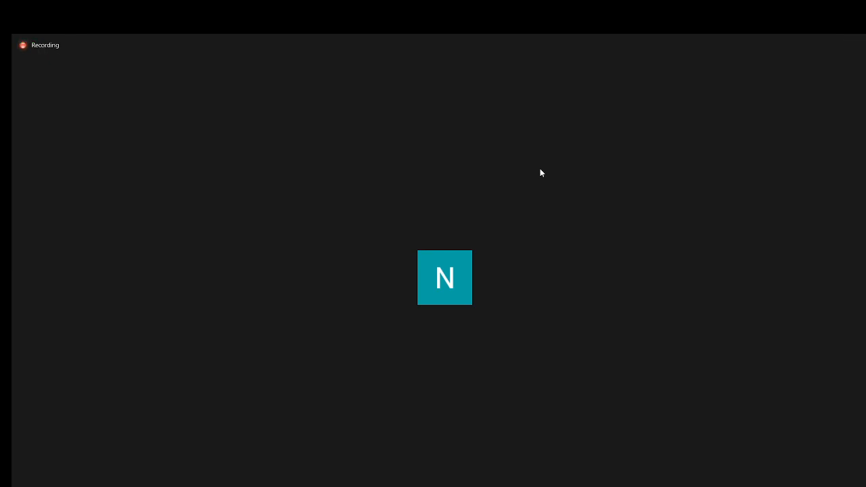
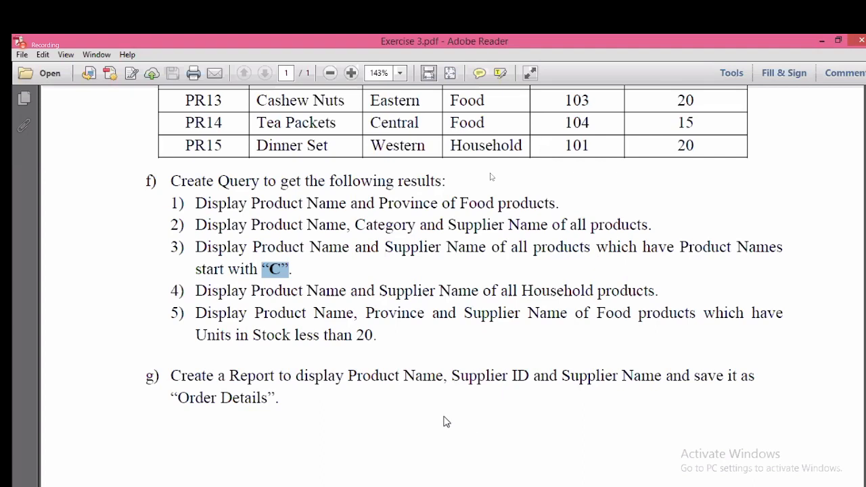
# Step: Read task 4 in the exercise PDF, noting the Household category, then return to Access
pyautogui.click(352, 278)
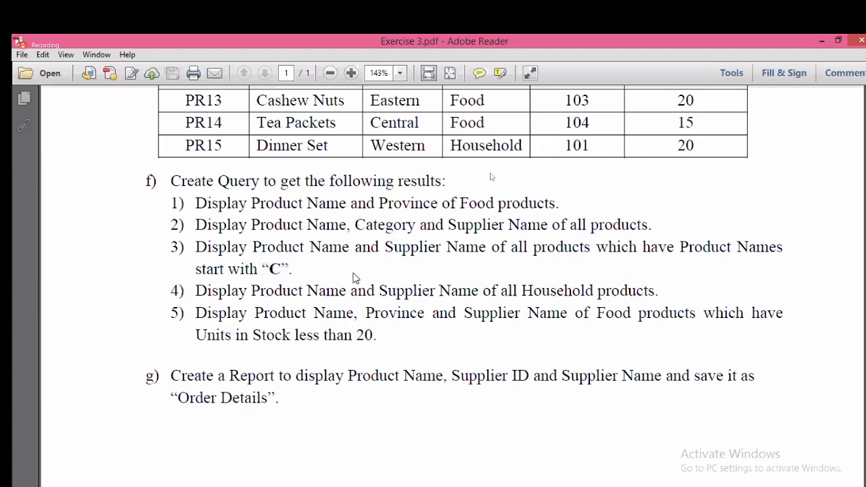
pyautogui.moveTo(195, 290); pyautogui.dragTo(659, 312)
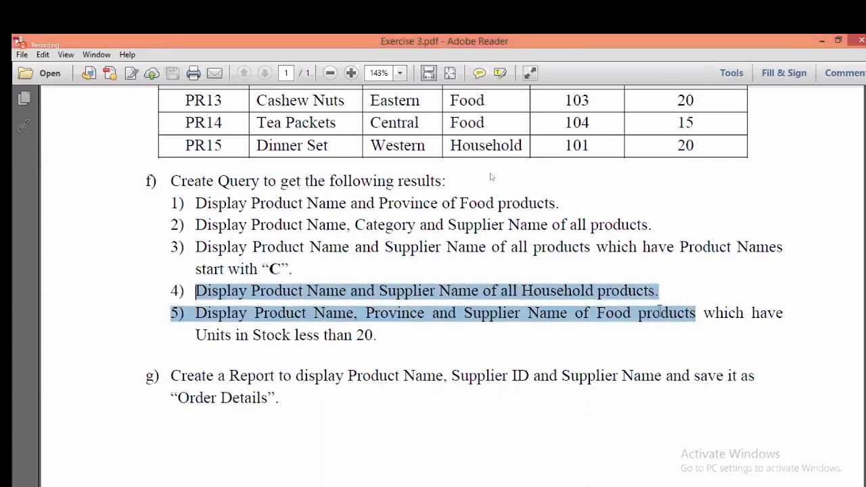
pyautogui.click(676, 307)
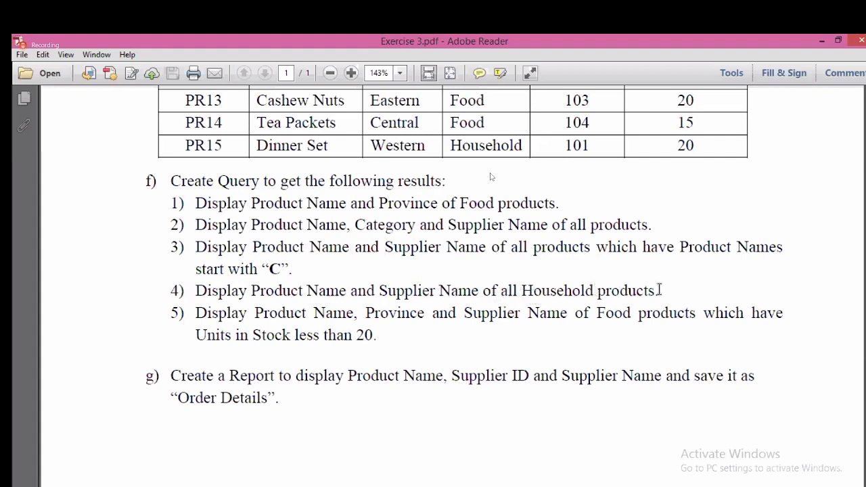
pyautogui.moveTo(522, 290); pyautogui.dragTo(609, 302)
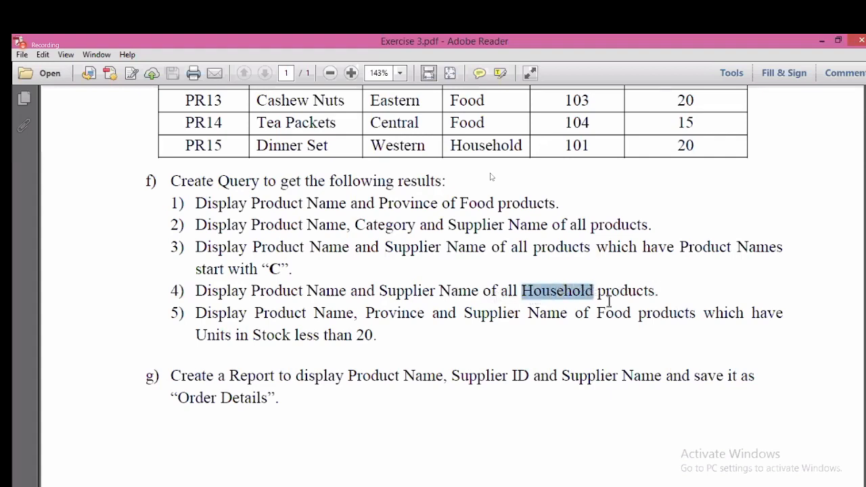
pyautogui.click(588, 341)
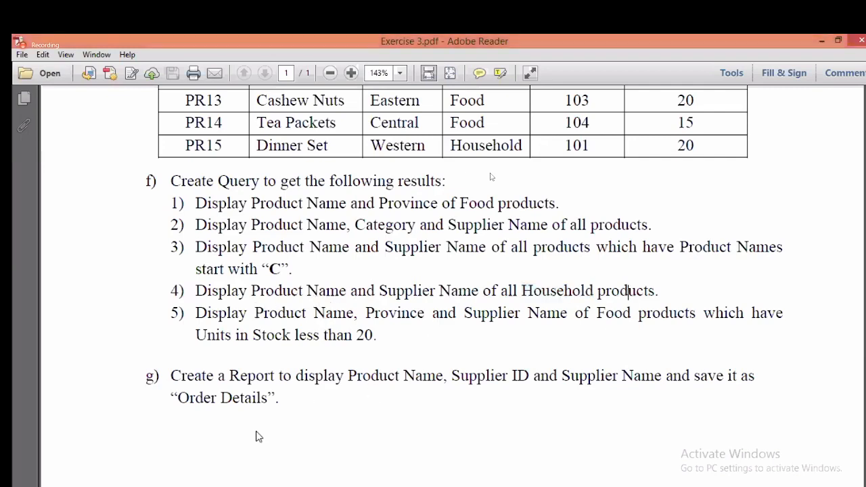
pyautogui.hotkey('alt', 'Tab')
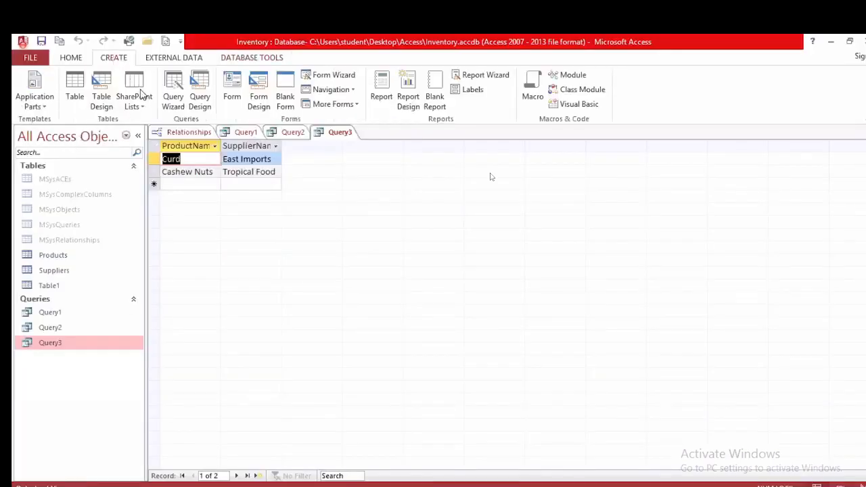
# Step: Start a new query design joining Products and Suppliers, with ProductName and SupplierName columns
pyautogui.click(200, 91)
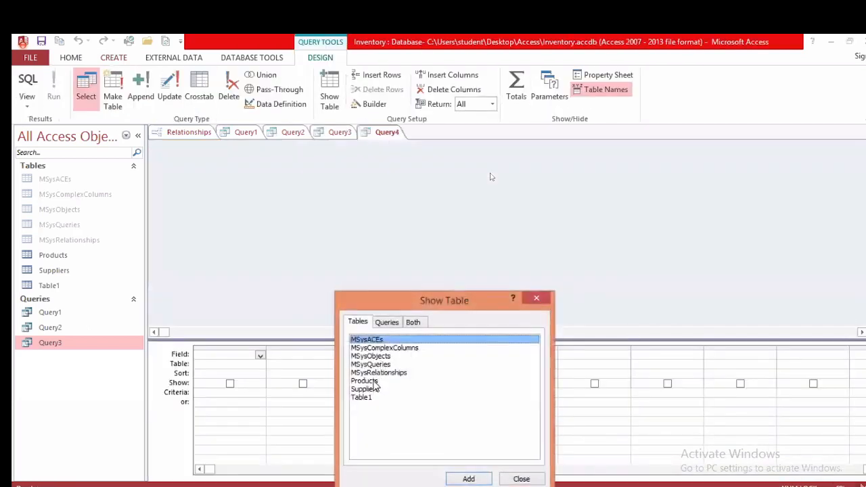
pyautogui.click(372, 381)
pyautogui.moveTo(460, 299); pyautogui.dragTo(464, 160)
pyautogui.click(472, 339)
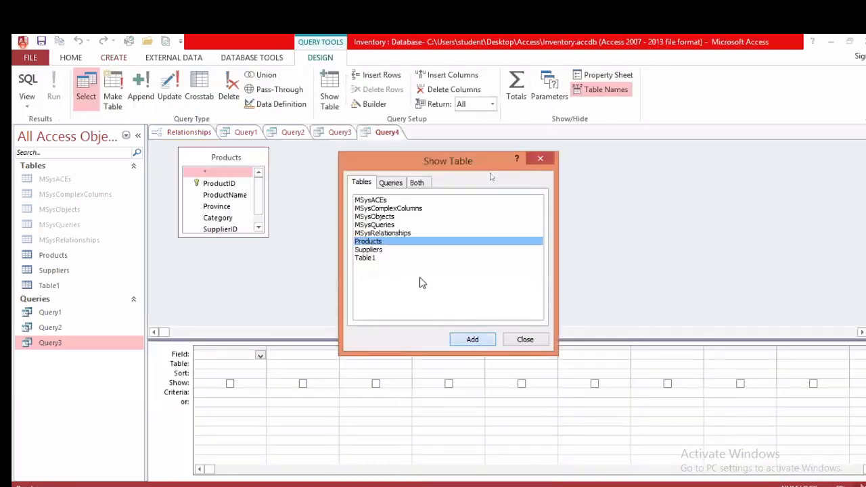
pyautogui.click(380, 250)
pyautogui.click(472, 339)
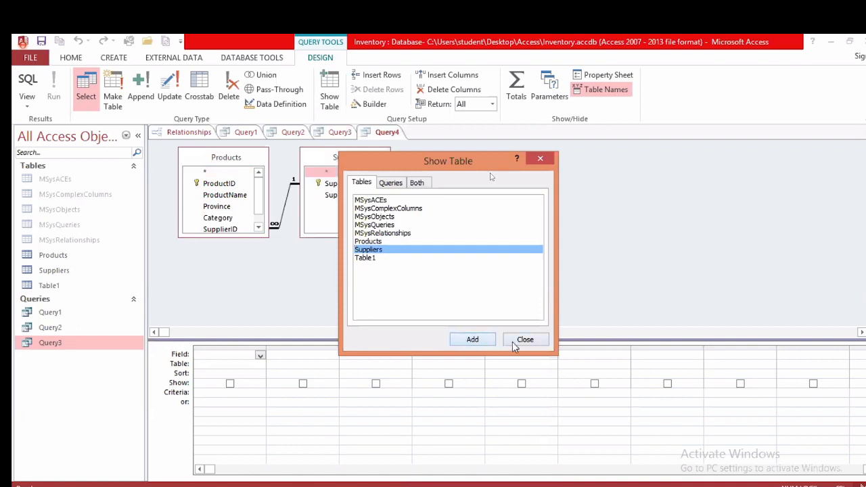
pyautogui.click(521, 340)
pyautogui.doubleClick(230, 194)
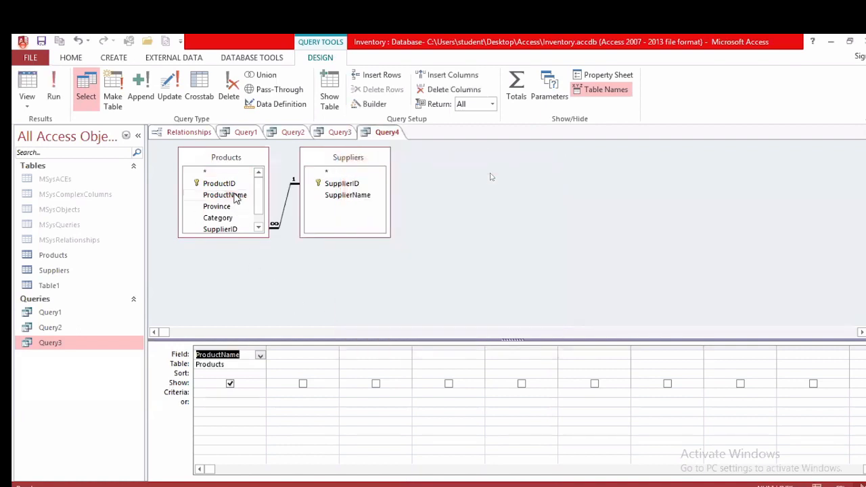
pyautogui.doubleClick(342, 196)
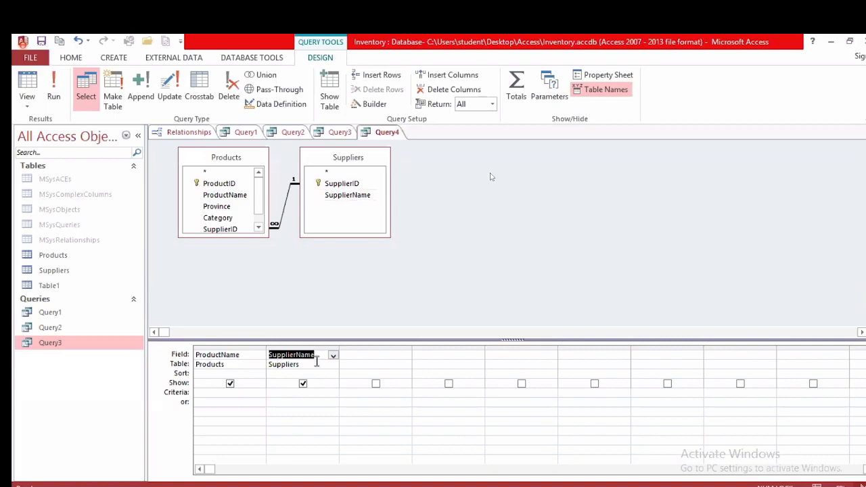
# Step: Add Category with criterion House, hide it from results, and run the query
pyautogui.hotkey('alt', 'Tab')
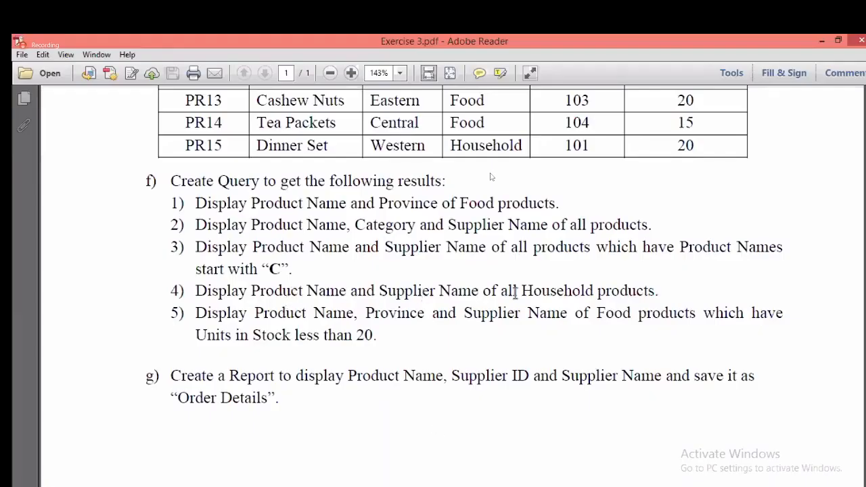
pyautogui.hotkey('alt', 'Tab')
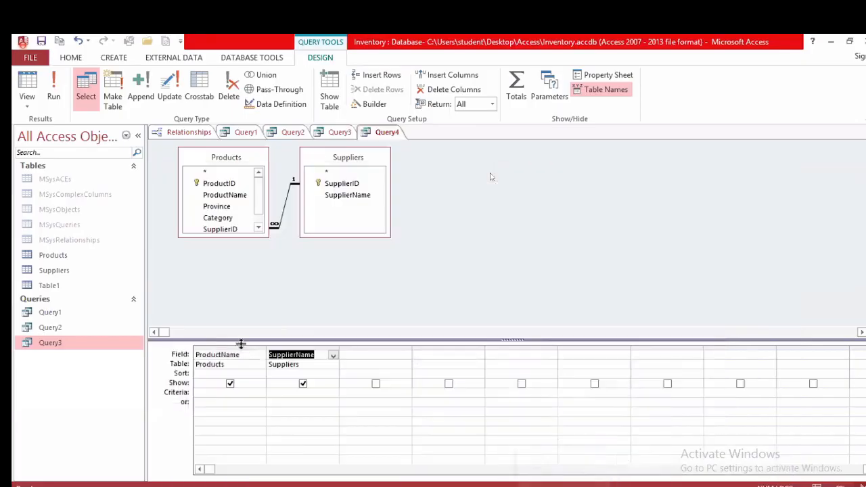
pyautogui.moveTo(231, 220); pyautogui.dragTo(375, 358)
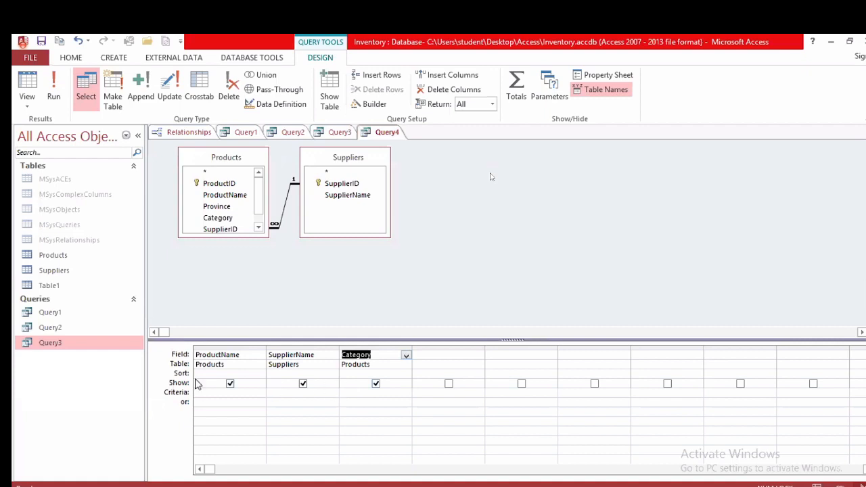
pyautogui.click(354, 392)
pyautogui.write('Household')
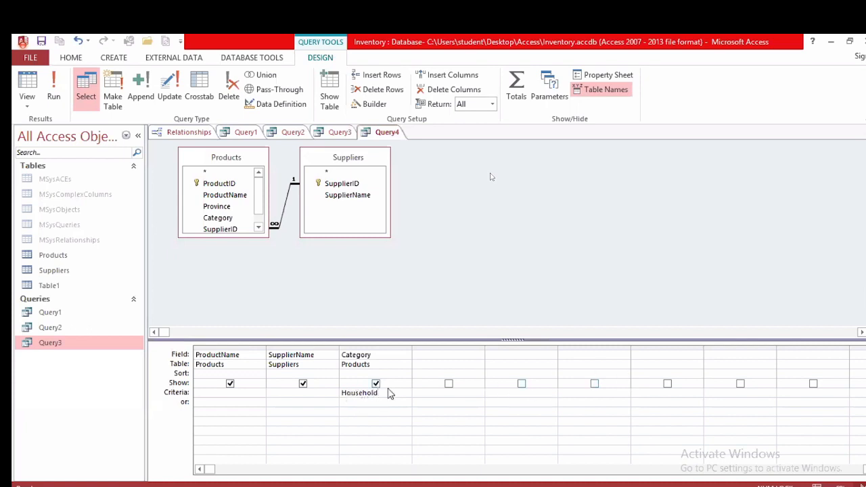
pyautogui.click(376, 384)
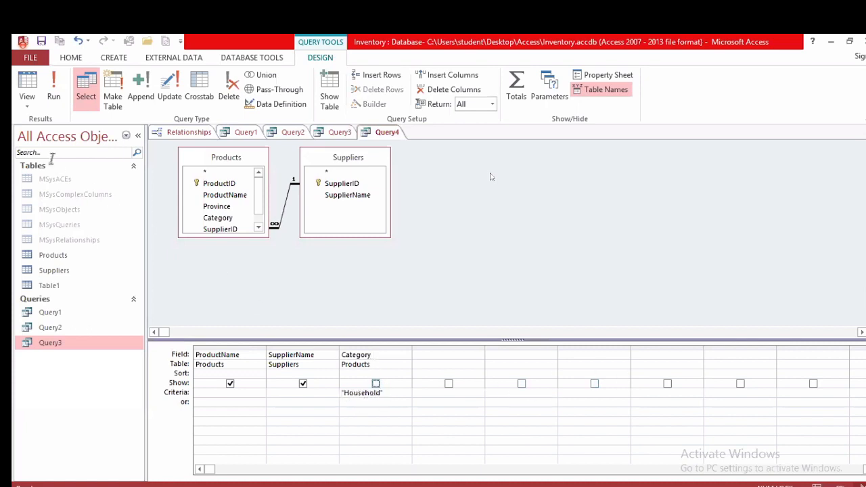
pyautogui.click(53, 88)
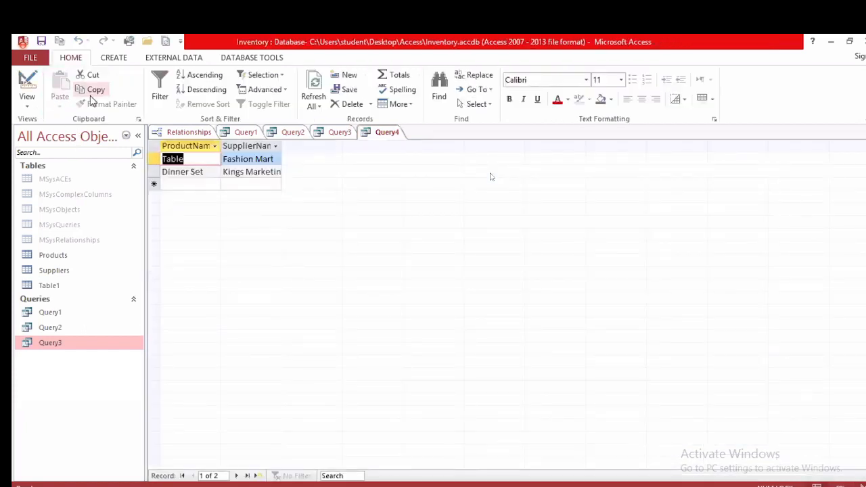
# Step: Open the Products table and review Query1 and Query2 results against the exercise PDF
pyautogui.click(64, 258)
pyautogui.doubleClick(65, 261)
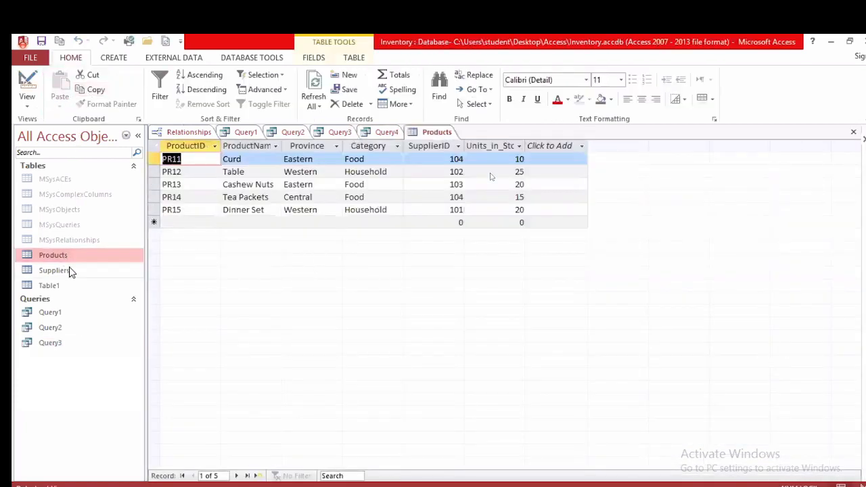
pyautogui.click(241, 133)
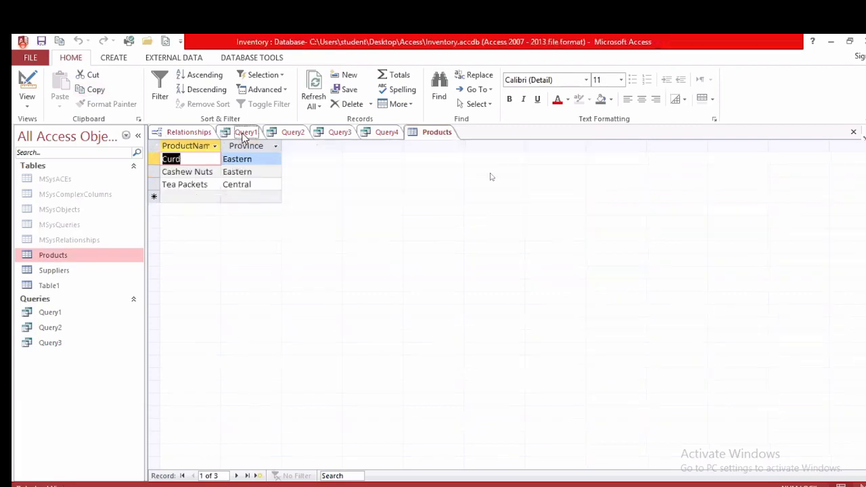
pyautogui.click(293, 132)
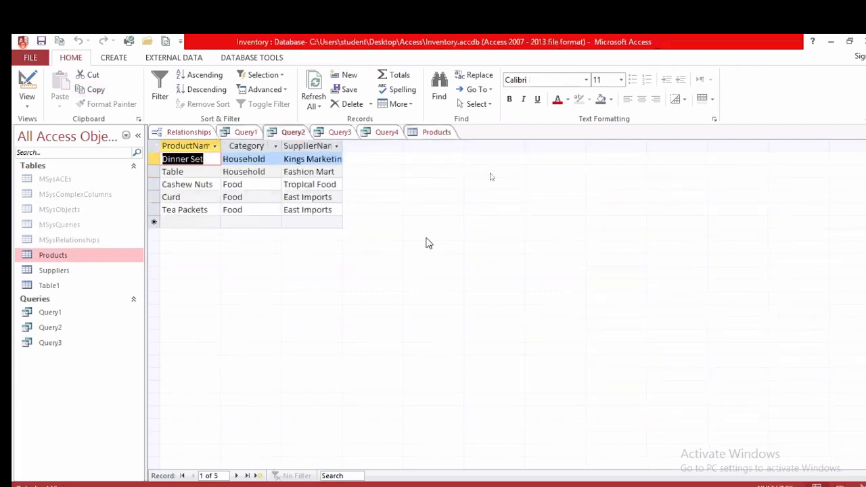
pyautogui.hotkey('alt', 'Tab')
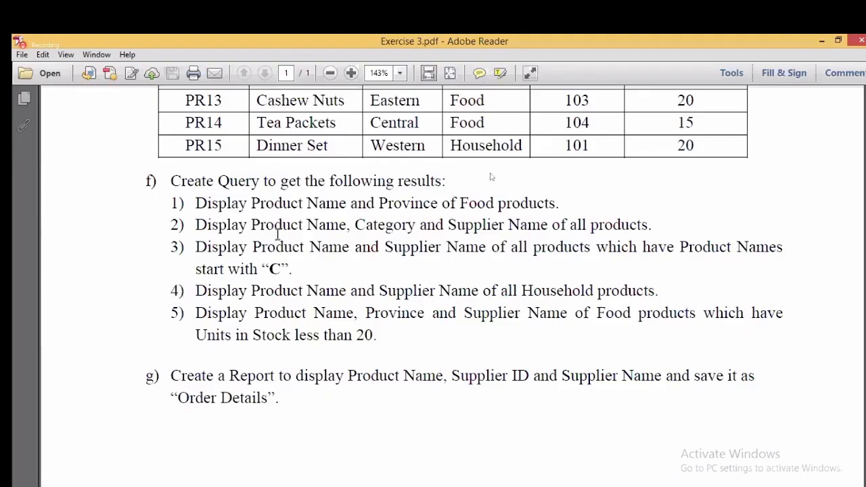
pyautogui.scroll(3, 465, 211)
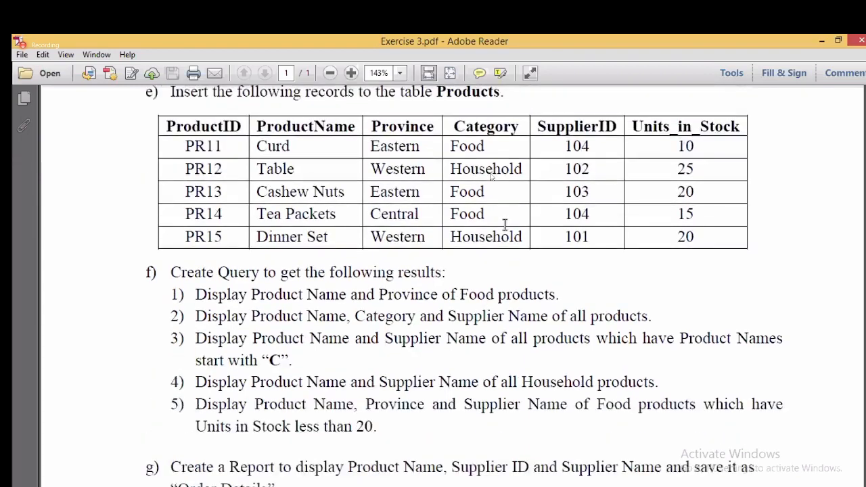
pyautogui.scroll(2, 294, 192)
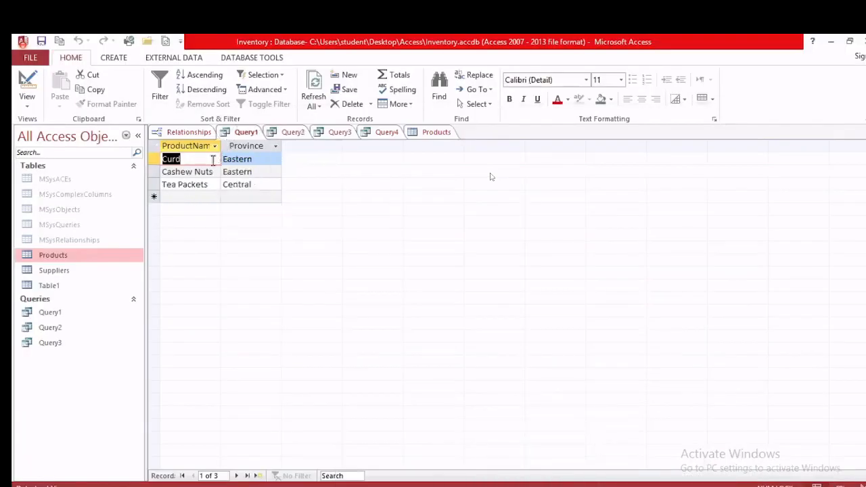
# Step: Compare the Query2, Query3 and Query4 results with the PDF's task conditions
pyautogui.click(293, 132)
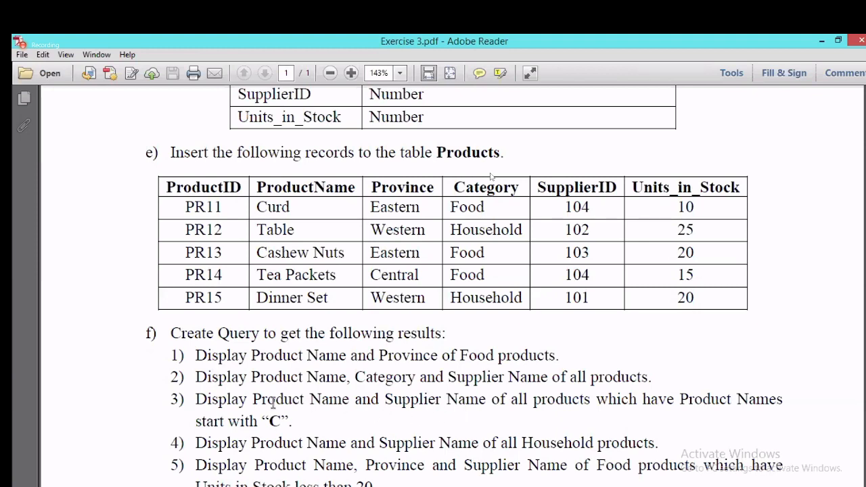
pyautogui.moveTo(277, 420); pyautogui.dragTo(289, 420)
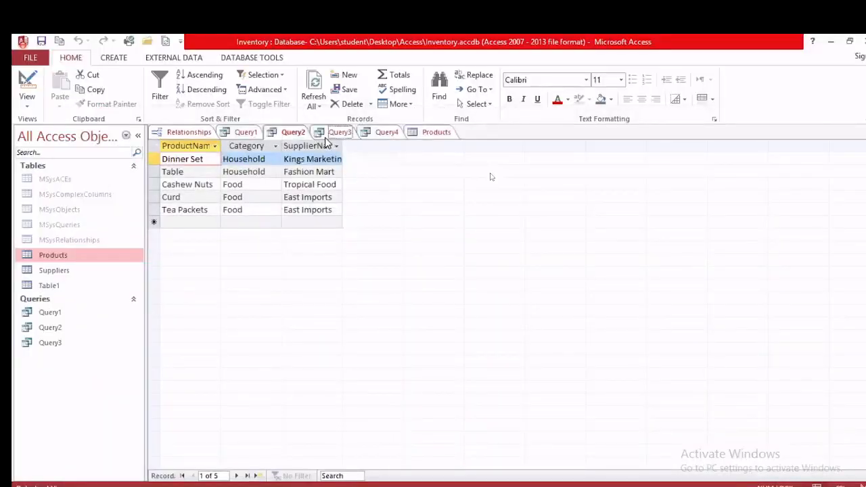
pyautogui.click(339, 132)
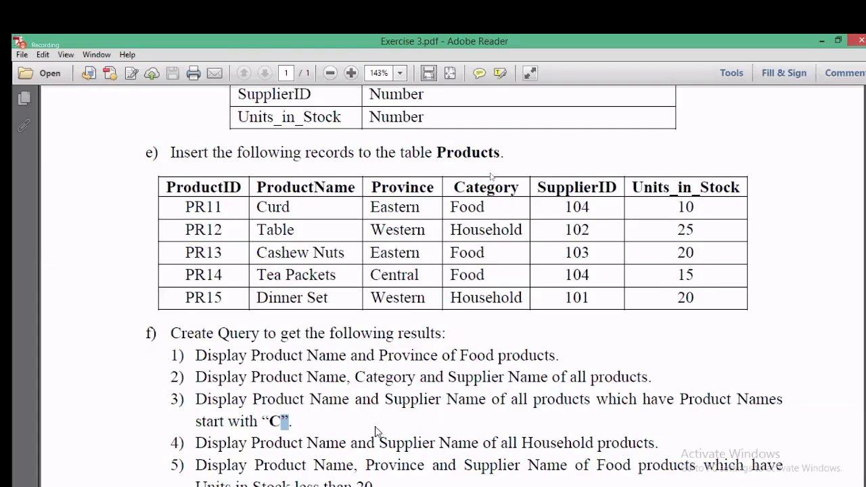
pyautogui.scroll(-3, 377, 435)
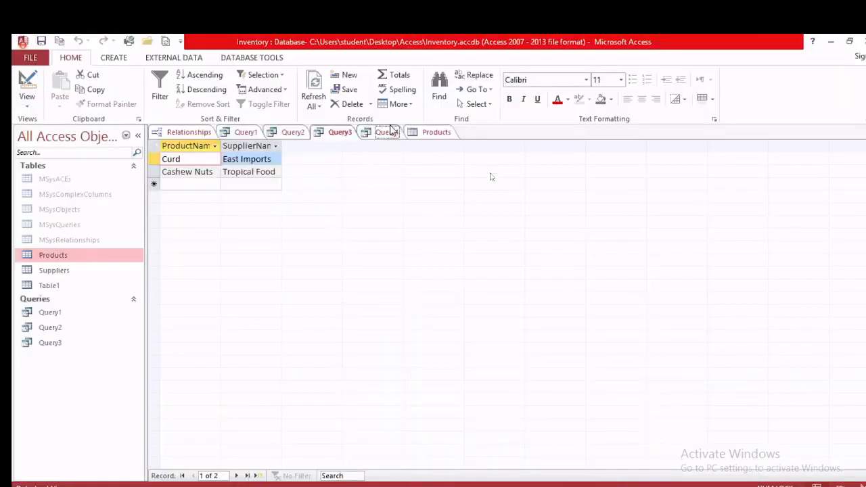
pyautogui.click(387, 132)
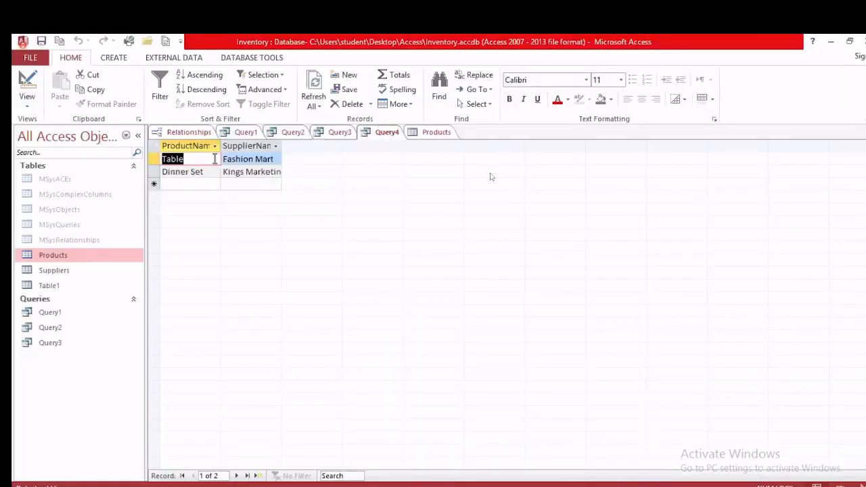
# Step: Close the Products table and save the query as Query4
pyautogui.rightClick(436, 133)
pyautogui.click(455, 158)
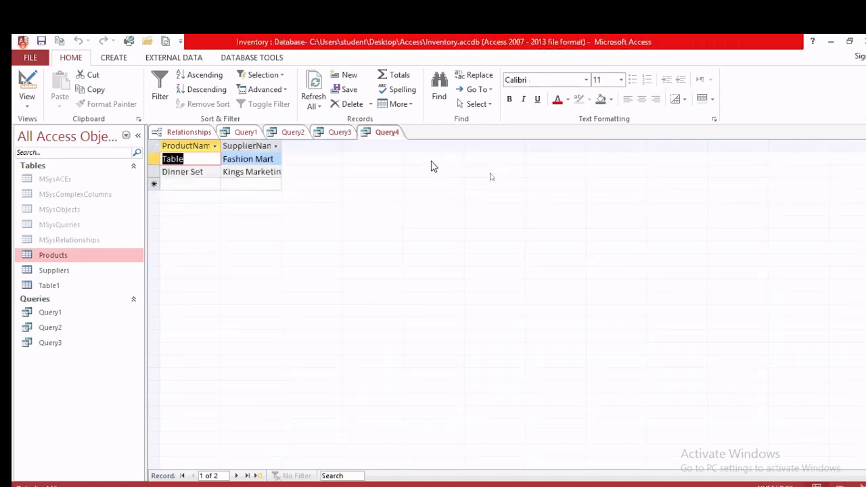
pyautogui.rightClick(391, 134)
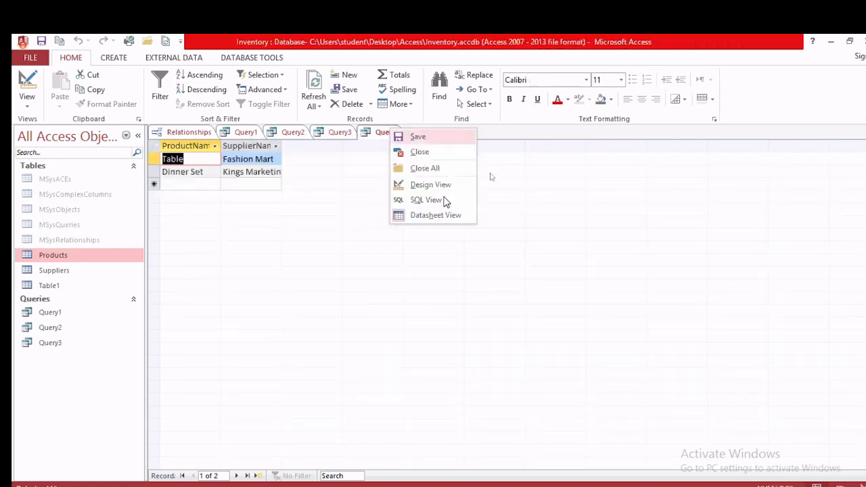
pyautogui.click(414, 143)
pyautogui.click(446, 222)
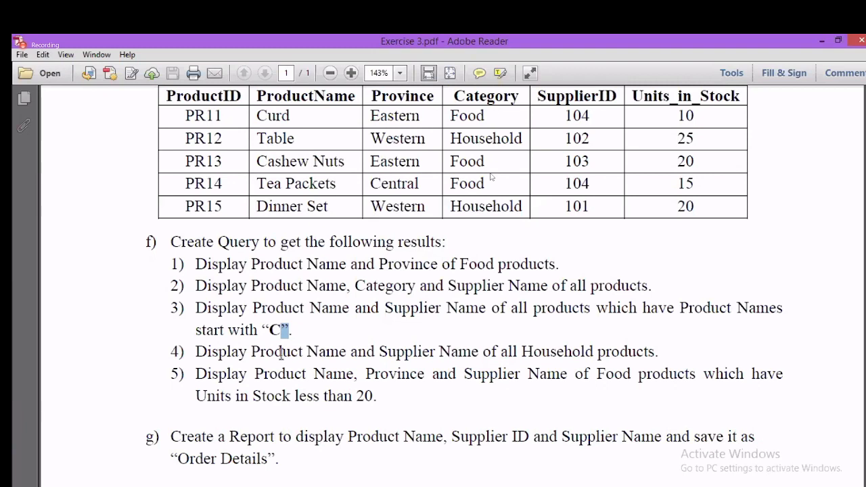
pyautogui.scroll(-2, 293, 362)
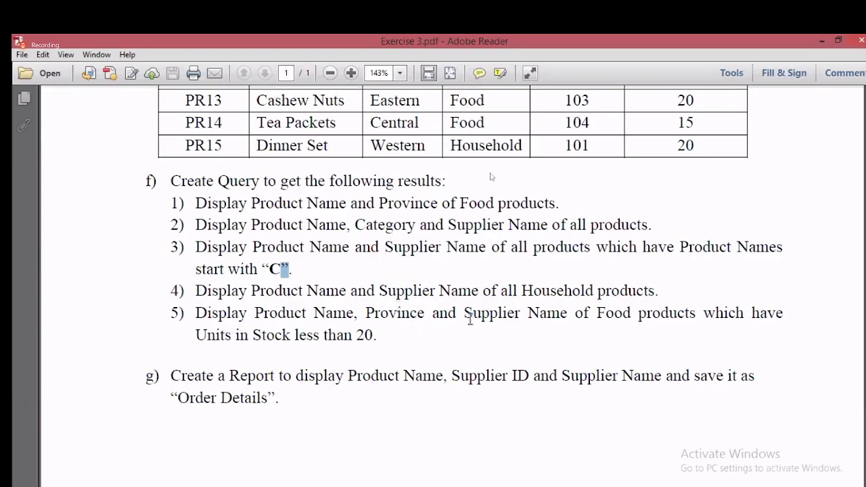
pyautogui.hotkey('alt', 'Tab')
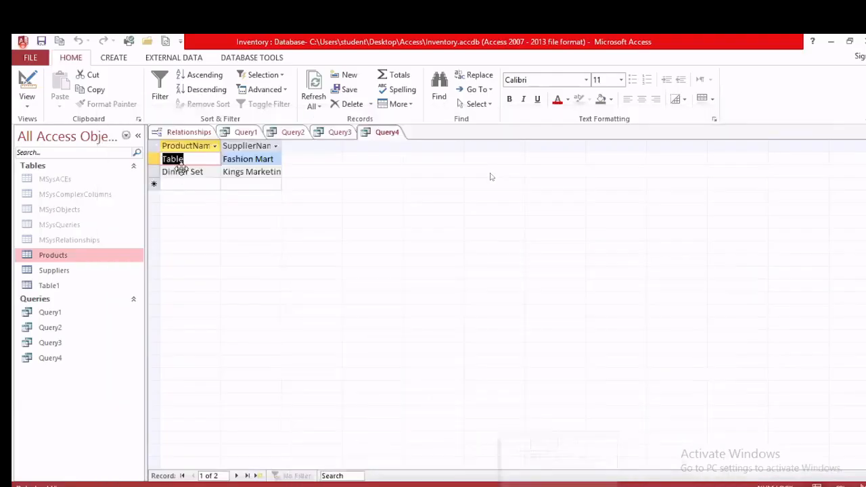
# Step: Start a new query design with the Products and Suppliers tables
pyautogui.click(115, 58)
pyautogui.click(200, 91)
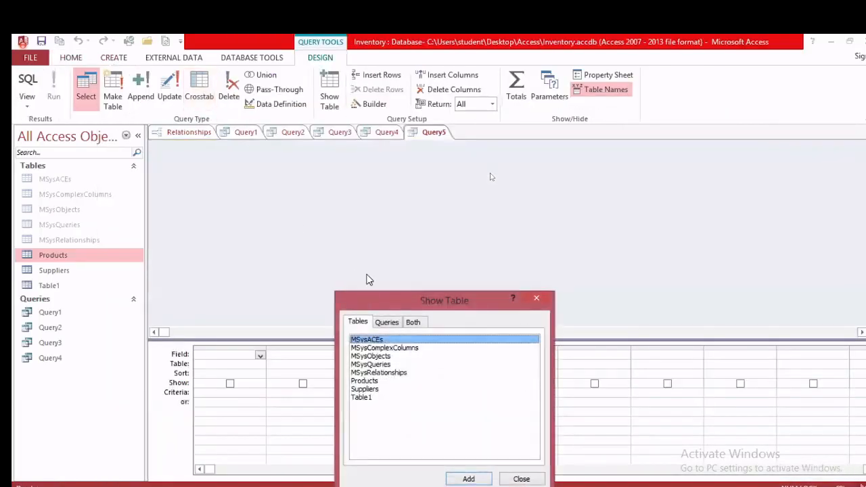
pyautogui.click(384, 188)
pyautogui.click(481, 286)
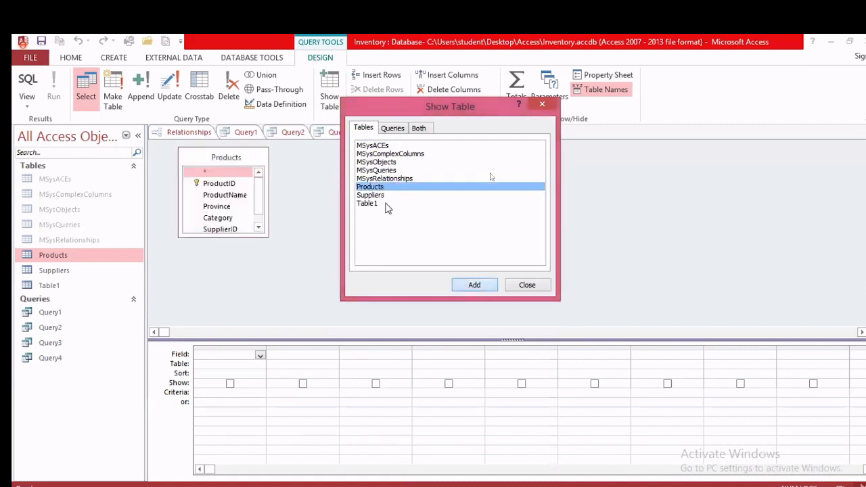
pyautogui.click(381, 195)
pyautogui.click(474, 285)
pyautogui.click(527, 285)
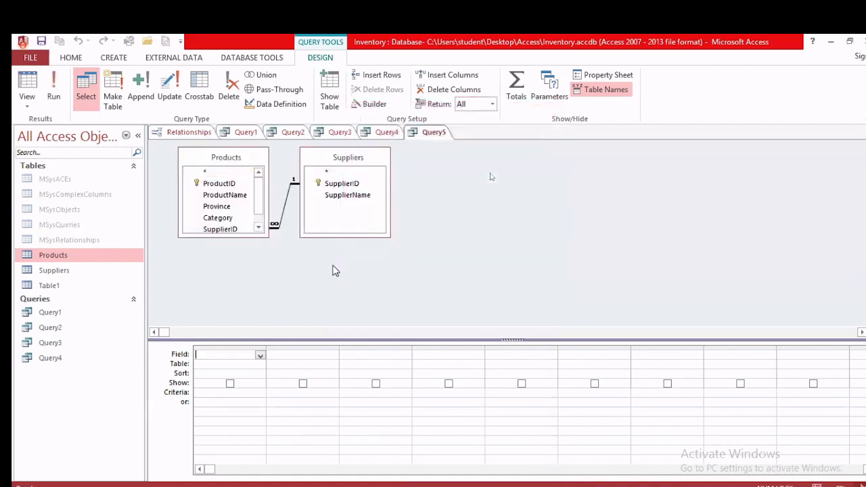
# Step: Add ProductName, Province and SupplierName columns to the query grid
pyautogui.doubleClick(229, 196)
pyautogui.click(572, 486)
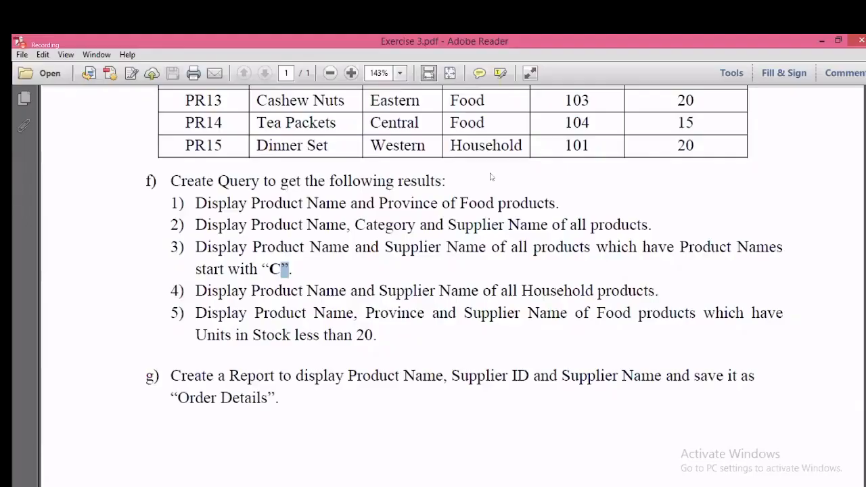
pyautogui.click(571, 486)
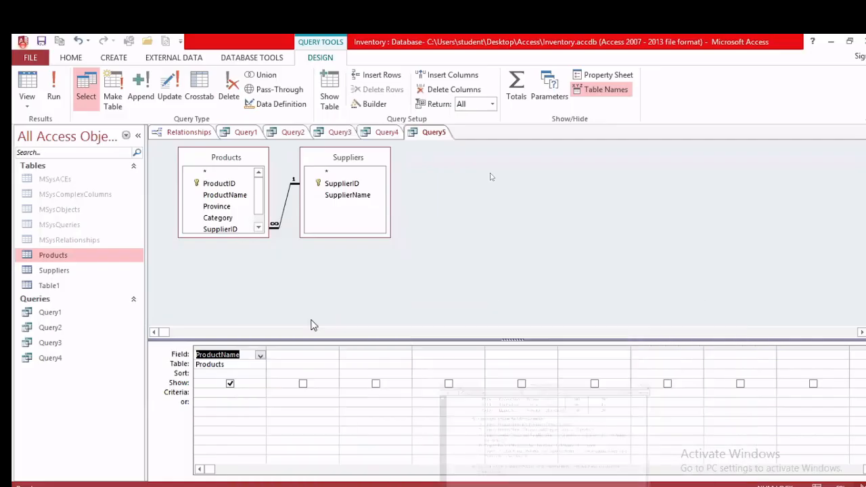
pyautogui.doubleClick(218, 206)
pyautogui.doubleClick(347, 196)
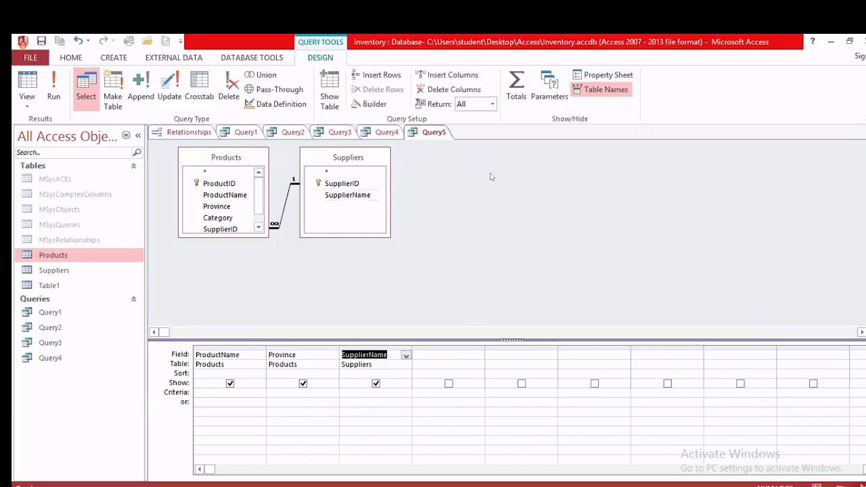
pyautogui.click(568, 486)
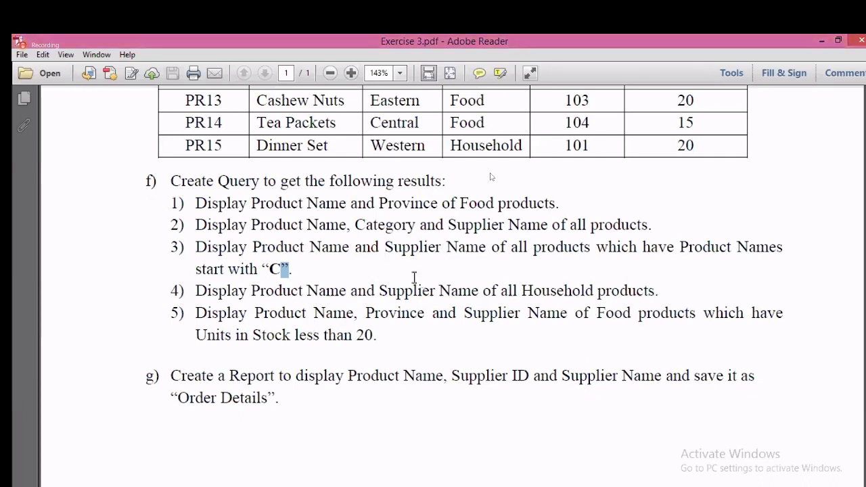
# Step: Read query tasks 1–5, noting task 5's Food products with stock less than 20
pyautogui.tripleClick(280, 269)
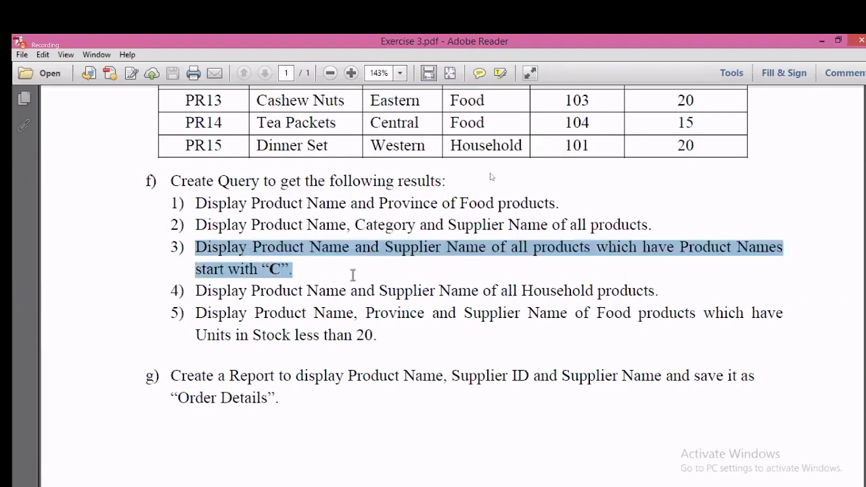
pyautogui.moveTo(501, 290)
pyautogui.mouseDown()
pyautogui.moveTo(441, 290)
pyautogui.moveTo(517, 290)
pyautogui.mouseUp()
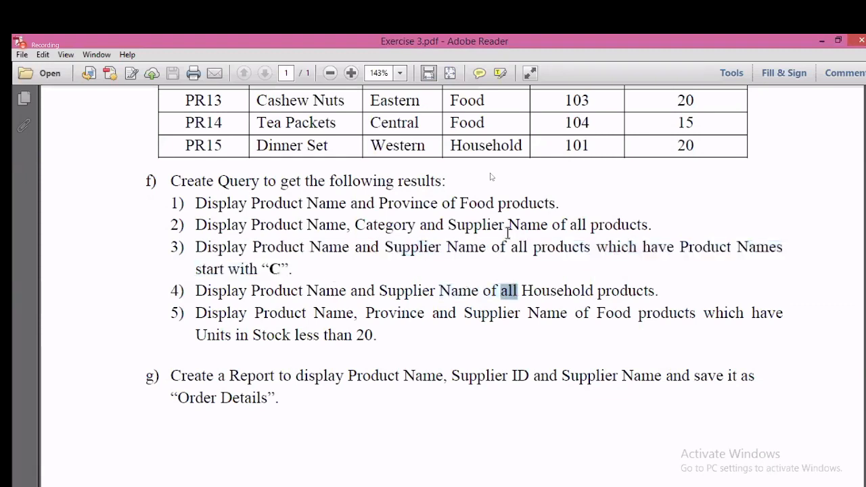
pyautogui.moveTo(515, 205); pyautogui.dragTo(468, 211)
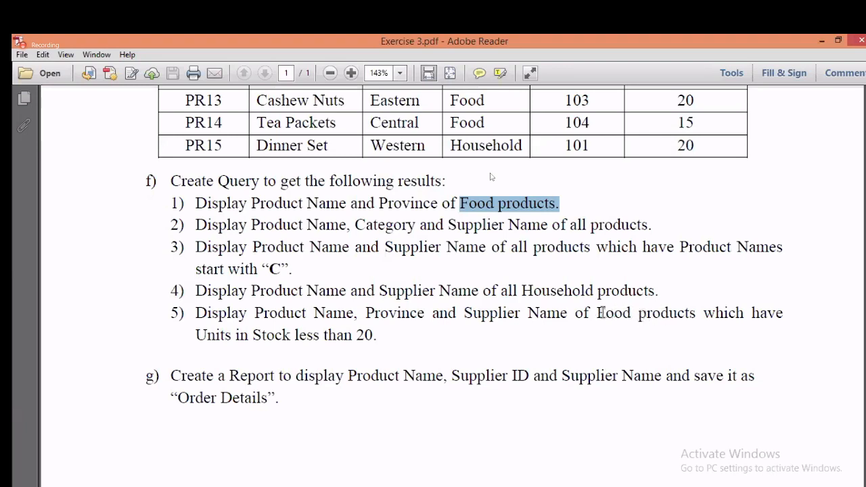
pyautogui.moveTo(596, 312); pyautogui.dragTo(670, 318)
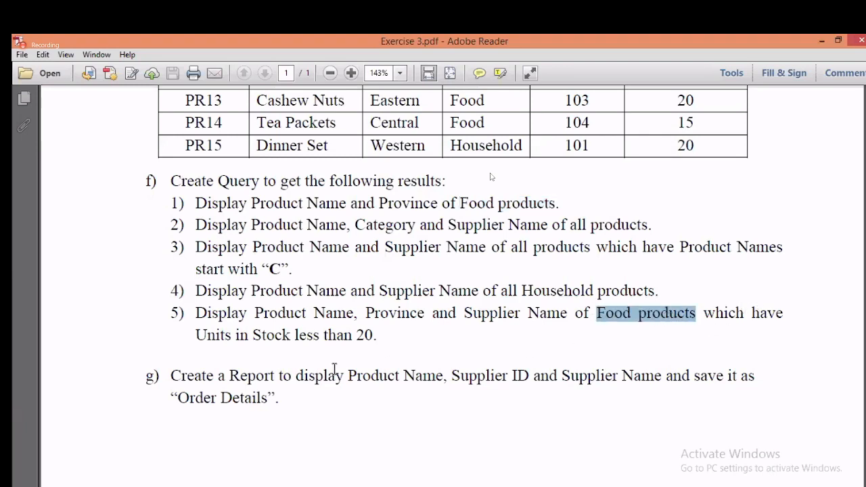
pyautogui.moveTo(381, 337); pyautogui.dragTo(324, 335)
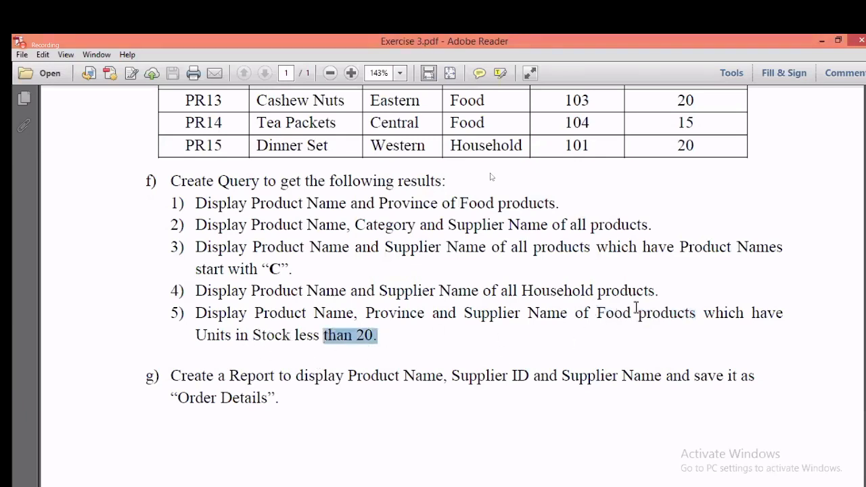
# Step: Add Category as the fourth column of Query5 with criterion Food
pyautogui.hotkey('alt', 'Tab')
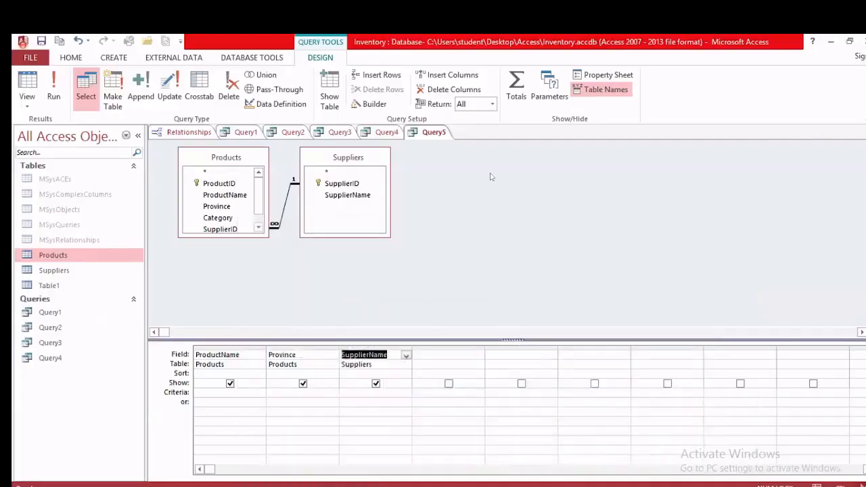
pyautogui.click(232, 220)
pyautogui.moveTo(237, 229); pyautogui.dragTo(426, 355)
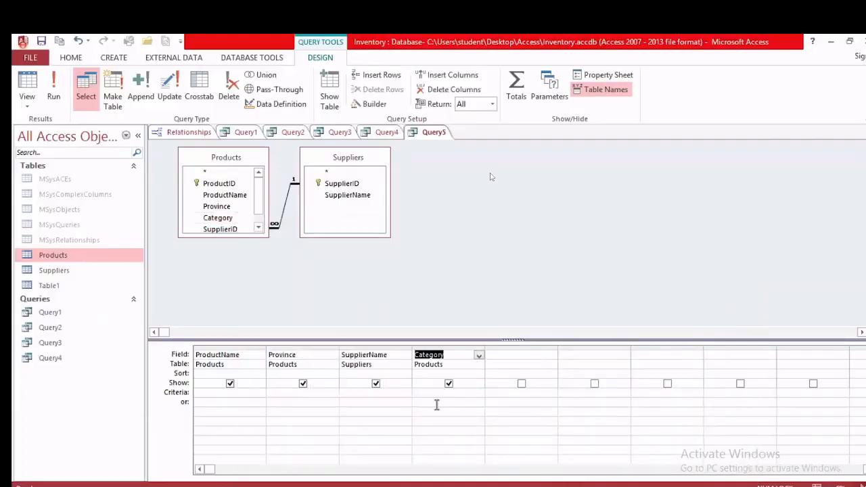
pyautogui.click(433, 392)
pyautogui.write('Food')
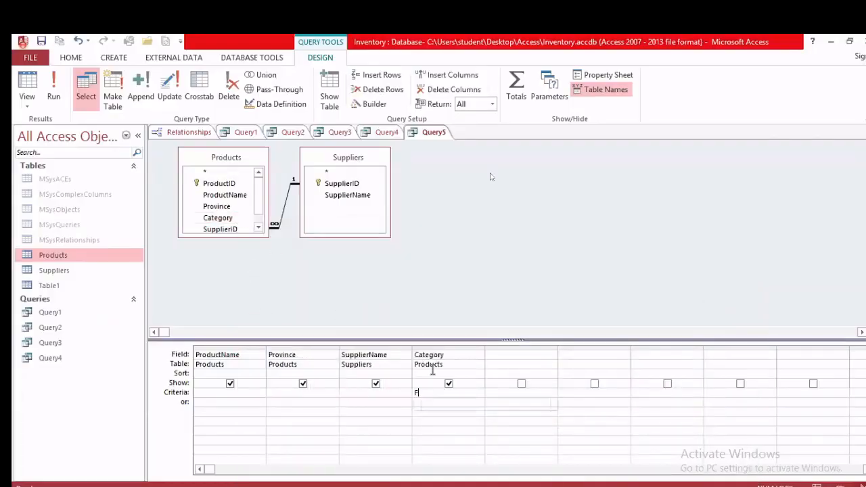
pyautogui.click(258, 227)
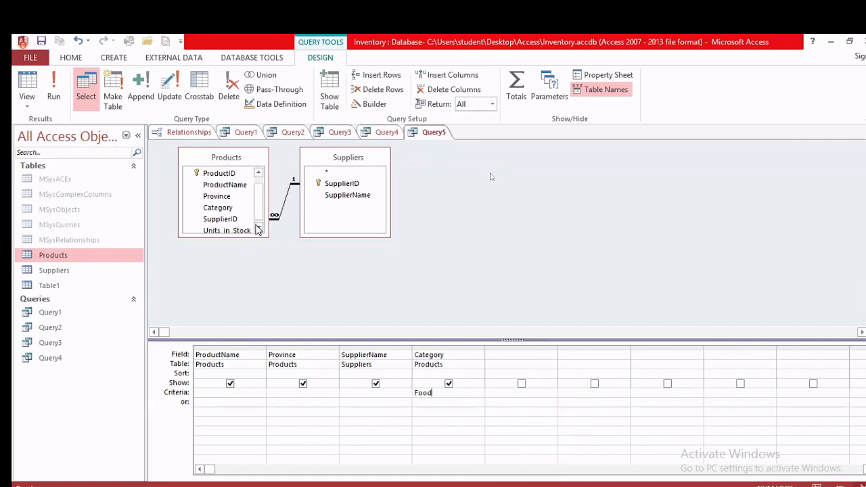
# Step: Add Units_in_Stock with criterion <20, checking the condition against the exercise PDF
pyautogui.doubleClick(227, 228)
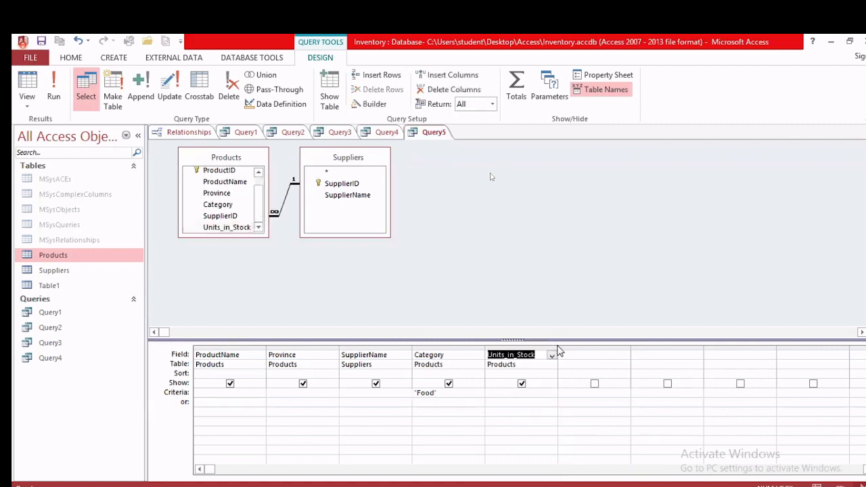
pyautogui.click(540, 395)
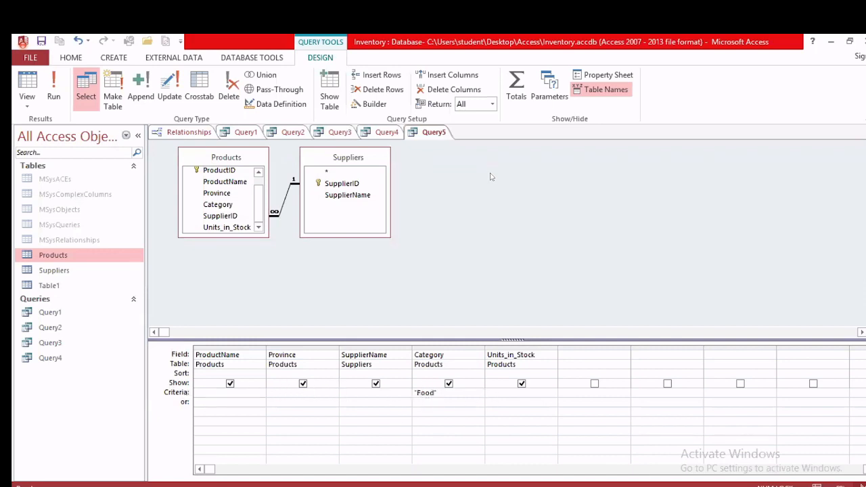
pyautogui.hotkey('alt', 'Tab')
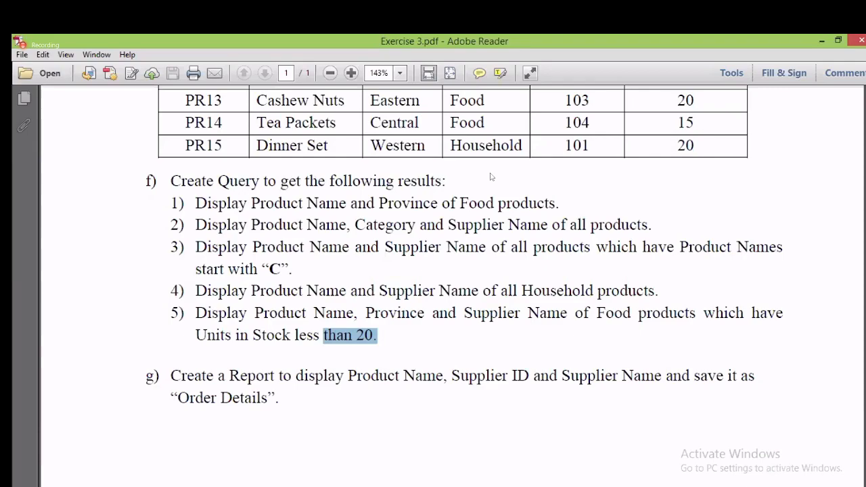
pyautogui.hotkey('alt', 'Tab')
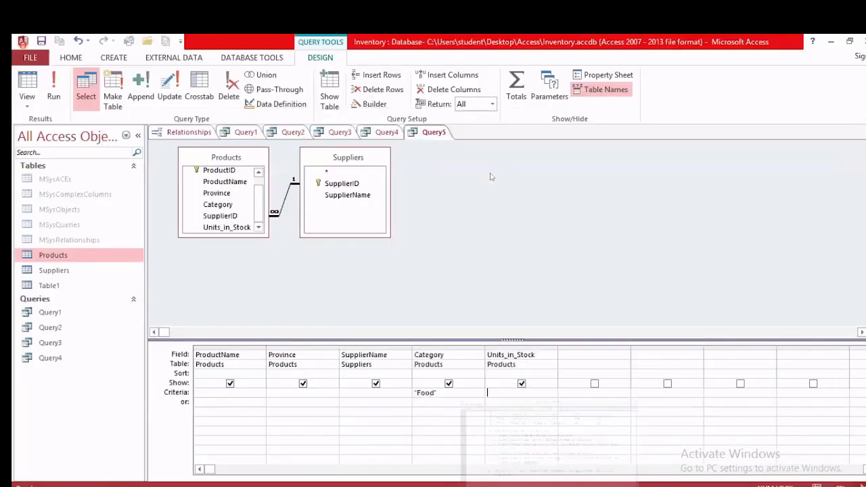
pyautogui.hotkey('alt', 'Tab')
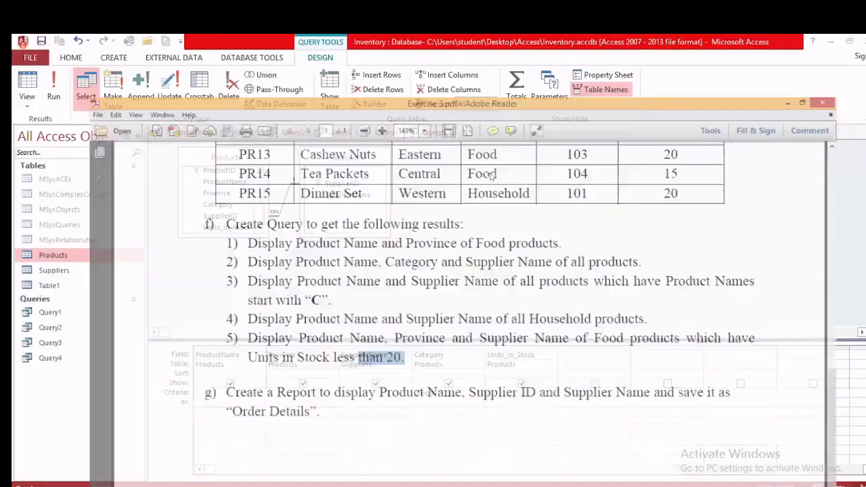
pyautogui.hotkey('alt', 'Tab')
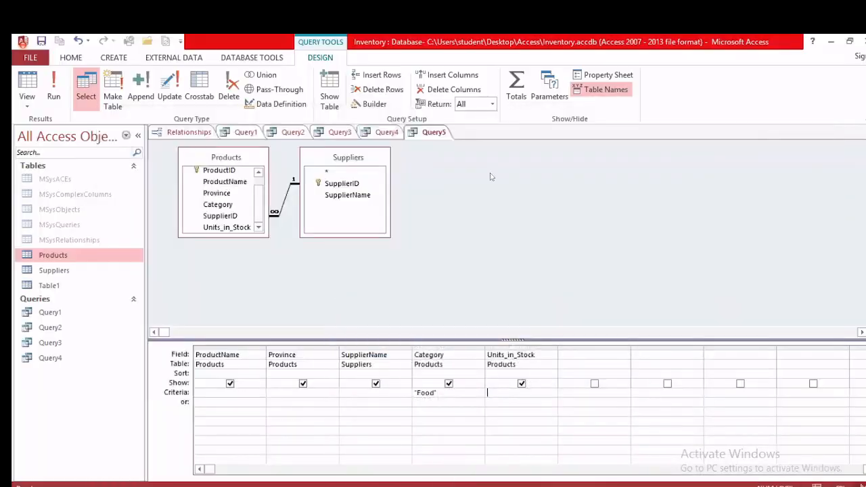
pyautogui.hotkey('alt', 'Tab')
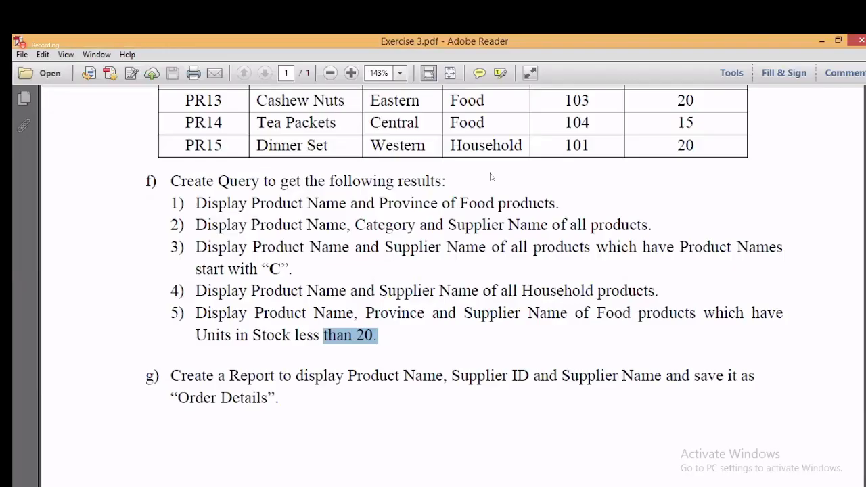
pyautogui.hotkey('alt', 'Tab')
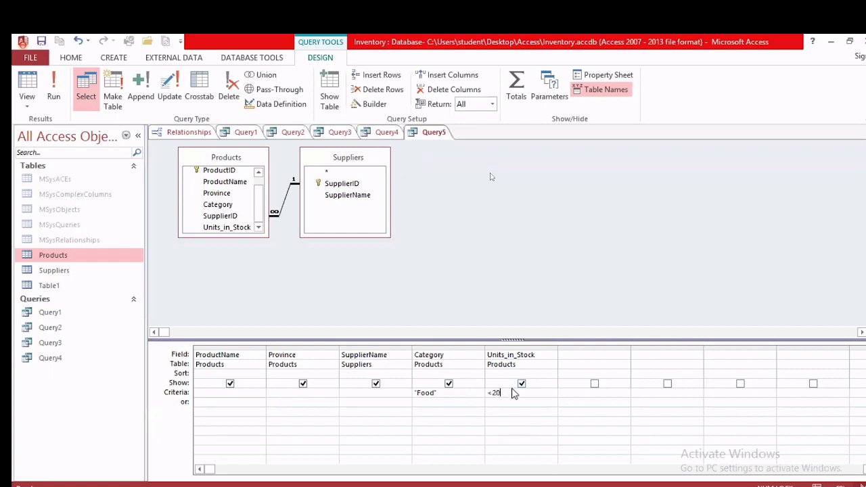
pyautogui.hotkey('alt', 'Tab')
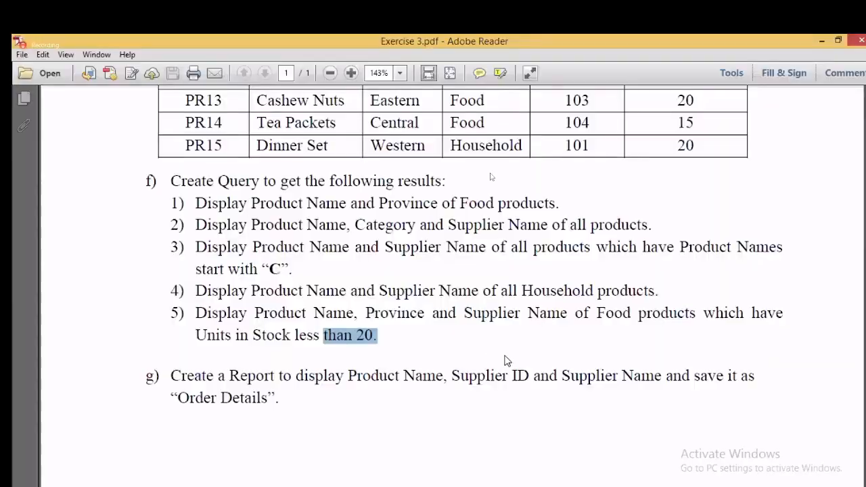
# Step: Check the Food rows PR11, PR13, PR14 and their stock values in the section e table
pyautogui.scroll(3, 507, 355)
pyautogui.moveTo(452, 178); pyautogui.dragTo(484, 181)
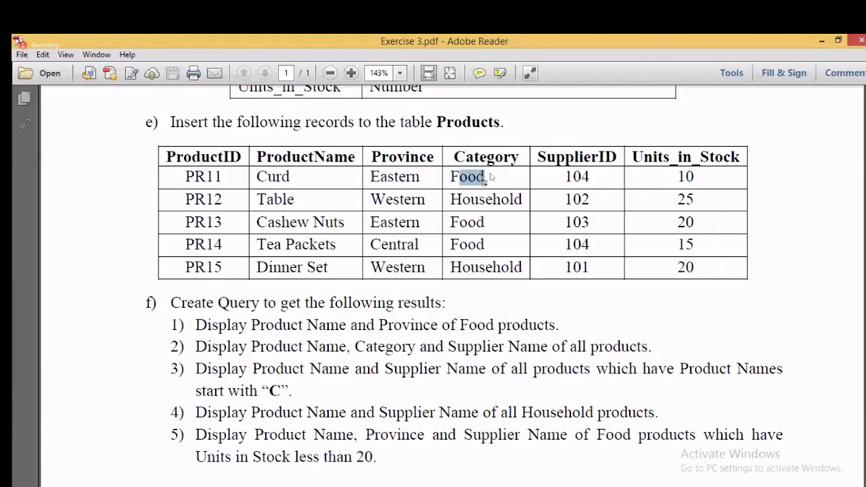
pyautogui.moveTo(488, 226); pyautogui.dragTo(447, 215)
pyautogui.moveTo(487, 246); pyautogui.dragTo(447, 237)
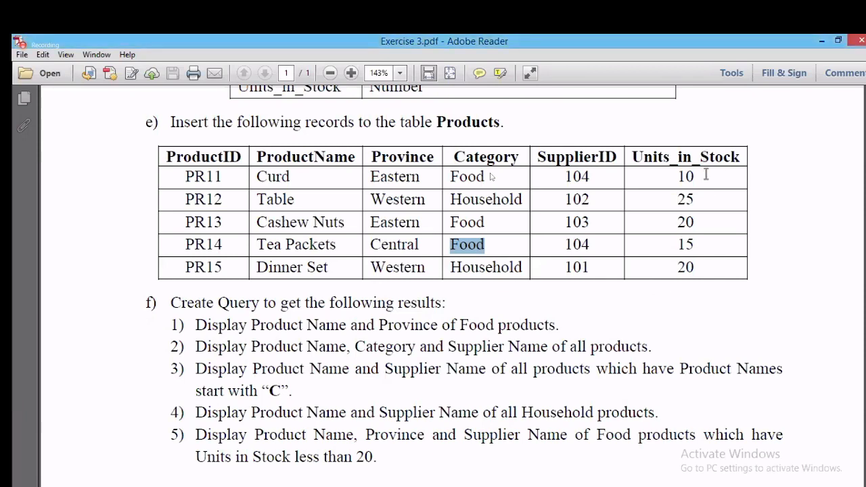
pyautogui.moveTo(699, 175); pyautogui.dragTo(664, 175)
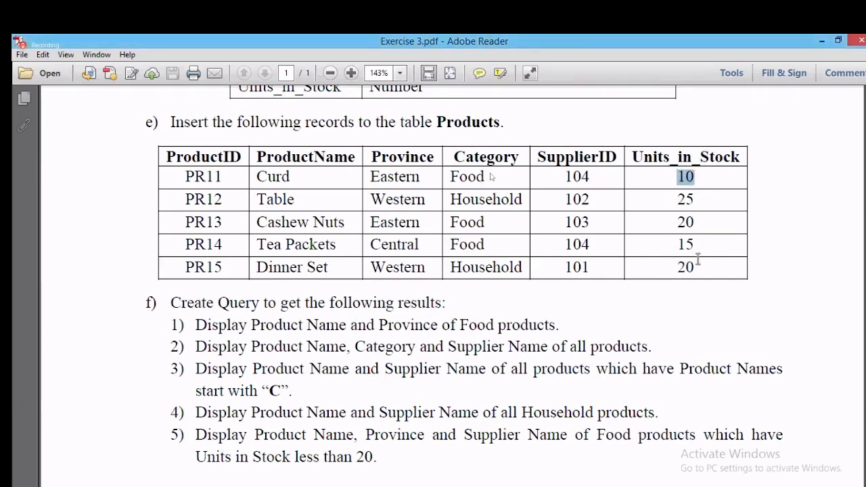
pyautogui.moveTo(700, 249); pyautogui.dragTo(708, 339)
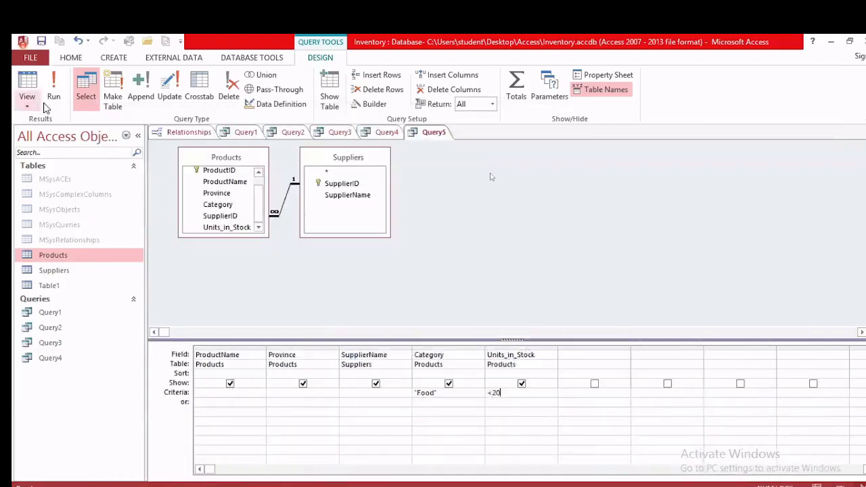
# Step: Run the query, returning Curd and Tea Packets, and save it as Query5
pyautogui.click(50, 102)
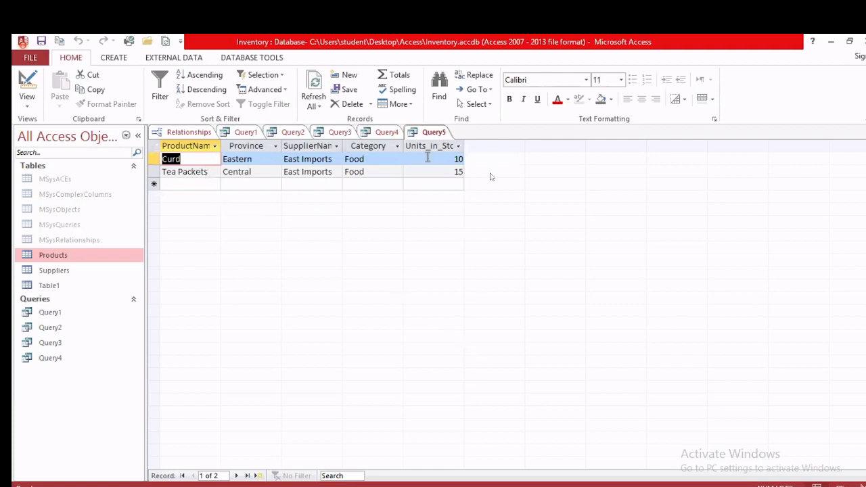
pyautogui.rightClick(417, 133)
pyautogui.click(444, 144)
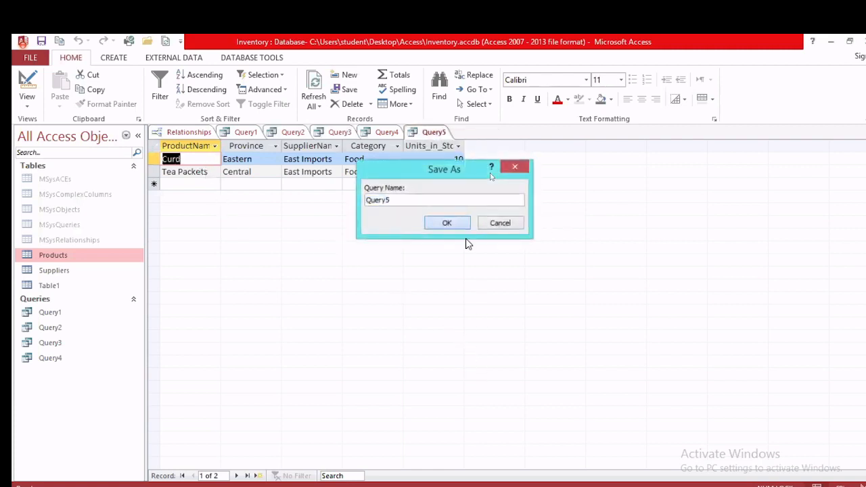
pyautogui.click(449, 223)
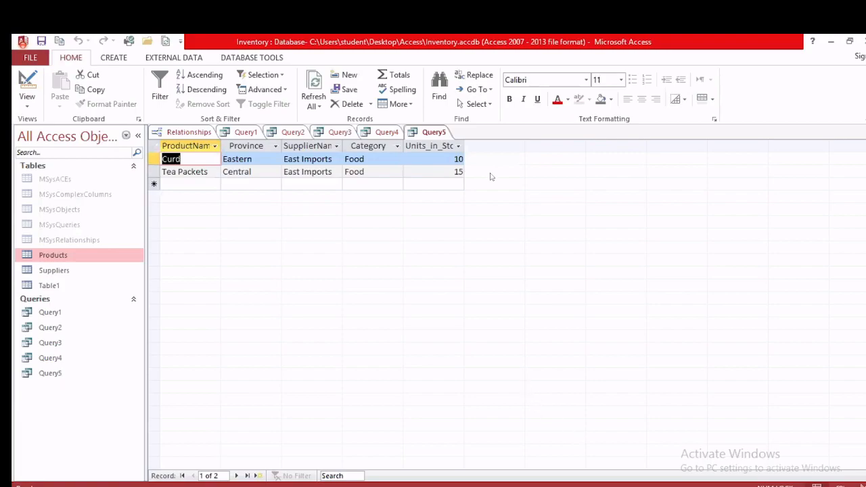
pyautogui.hotkey('alt', 'Tab')
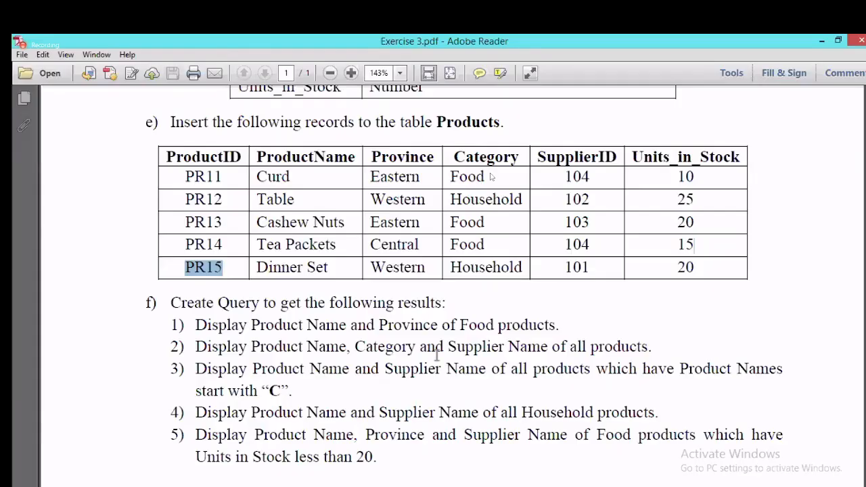
# Step: Review the PDF's remaining query tasks and close the meeting's participants list
pyautogui.scroll(-2, 438, 355)
pyautogui.moveTo(194, 242); pyautogui.dragTo(159, 438)
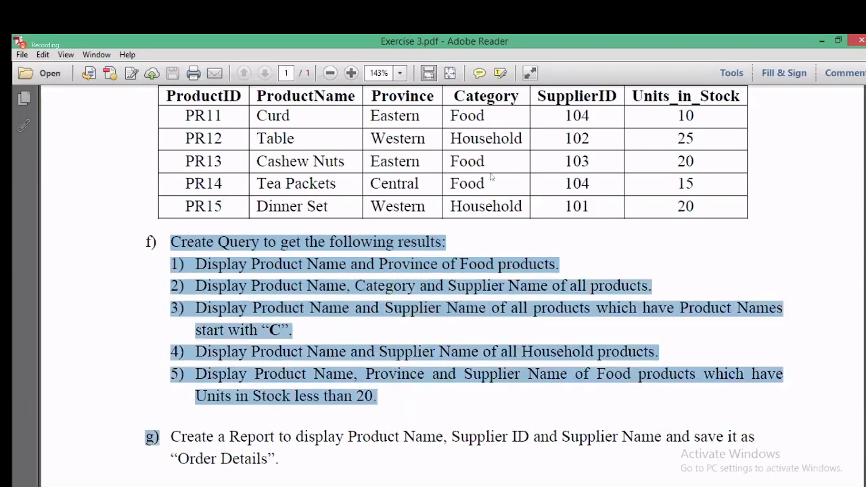
pyautogui.hotkey('alt', 'Tab')
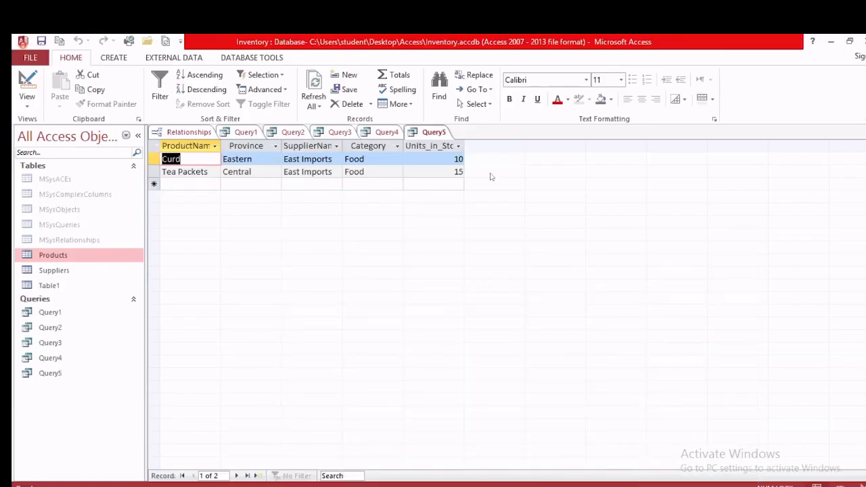
pyautogui.click(573, 486)
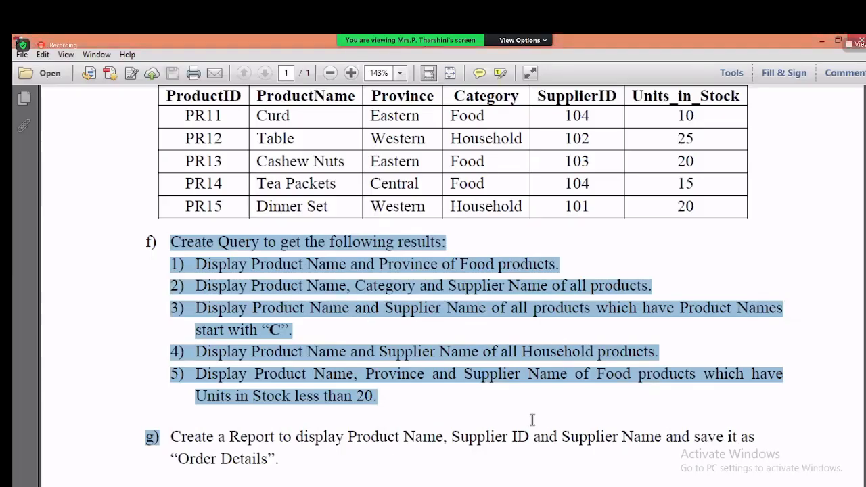
pyautogui.hotkey('alt', 'u')
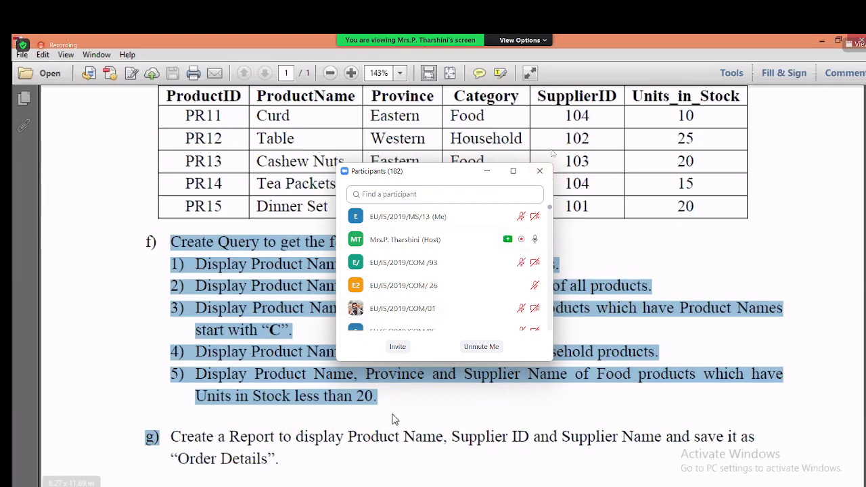
pyautogui.click(538, 171)
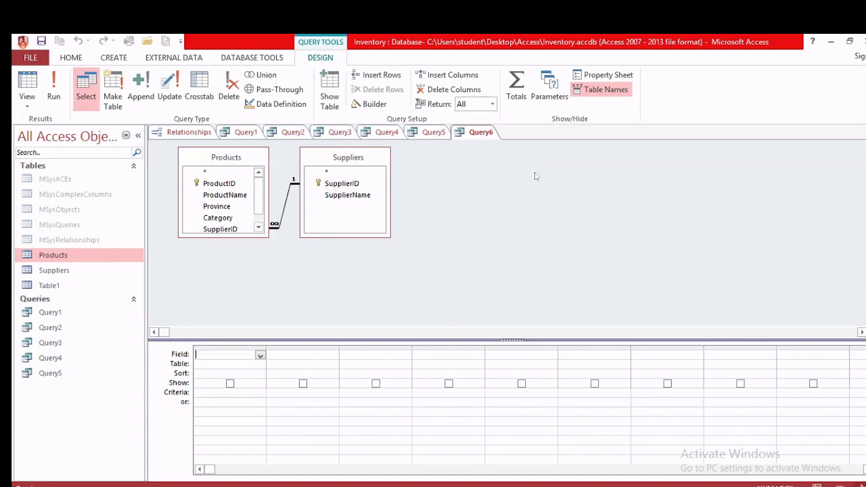
# Step: Check task 5's fields and add ProductName, Province and SupplierName to Query6's grid
pyautogui.hotkey('alt', 'Tab')
pyautogui.scroll(-3, 276, 362)
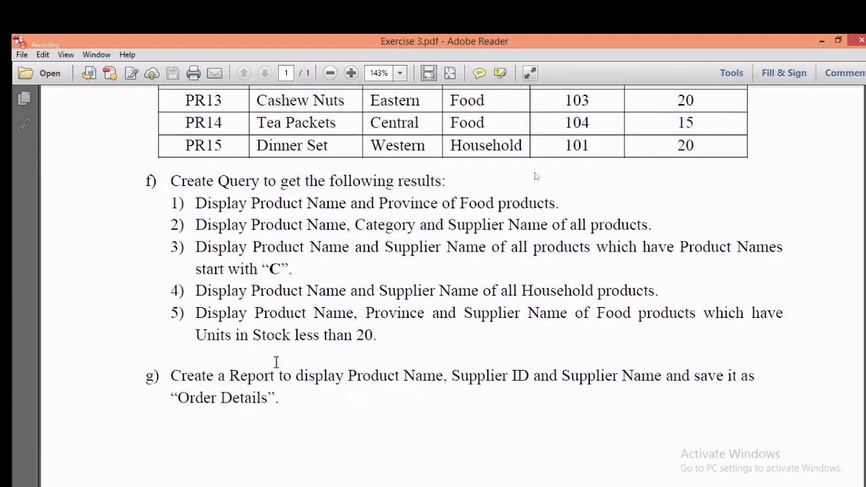
pyautogui.moveTo(258, 307); pyautogui.dragTo(566, 317)
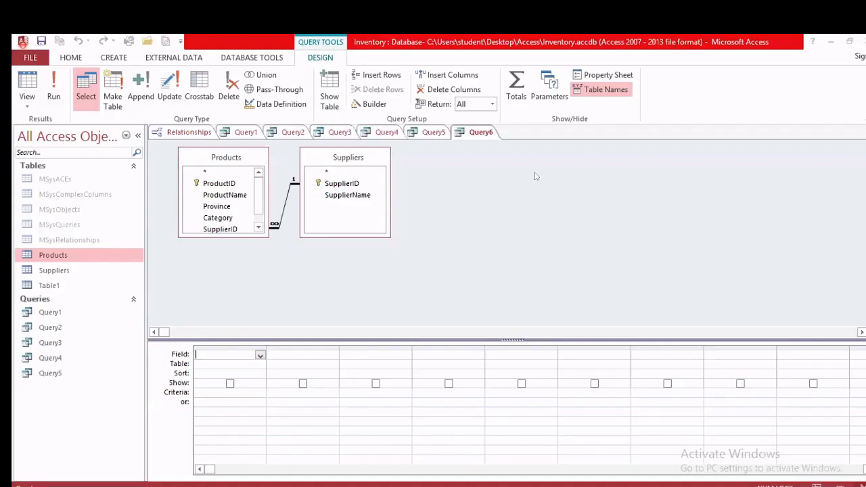
pyautogui.hotkey('alt', 'Tab')
pyautogui.click(228, 196)
pyautogui.doubleClick(227, 197)
pyautogui.doubleClick(228, 206)
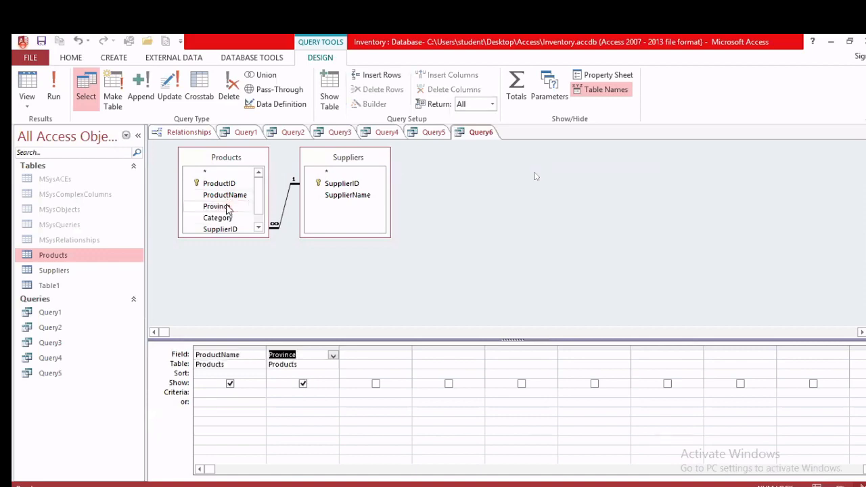
pyautogui.click(341, 196)
pyautogui.doubleClick(341, 196)
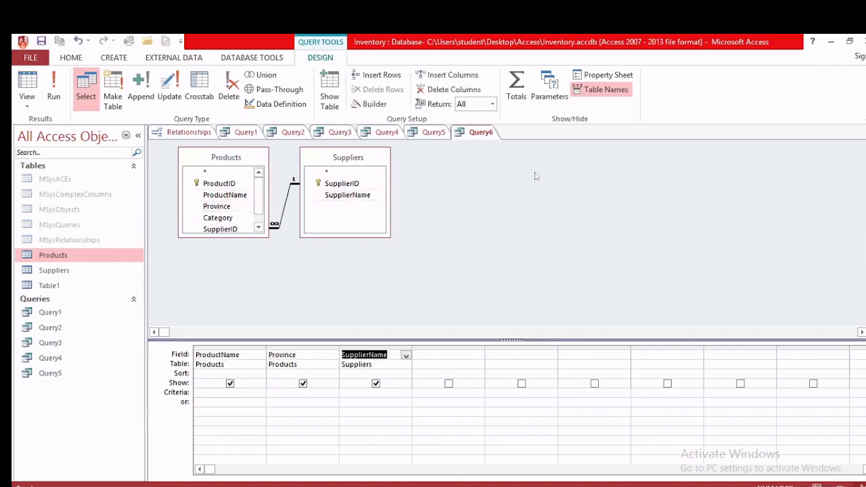
# Step: Review task 5's Food-products condition and sample rows in the exercise PDF
pyautogui.hotkey('alt', 'Tab')
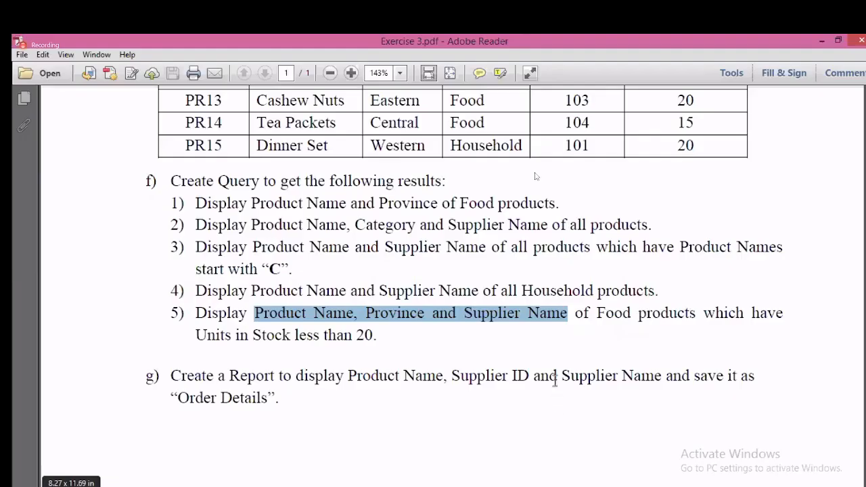
pyautogui.click(595, 318)
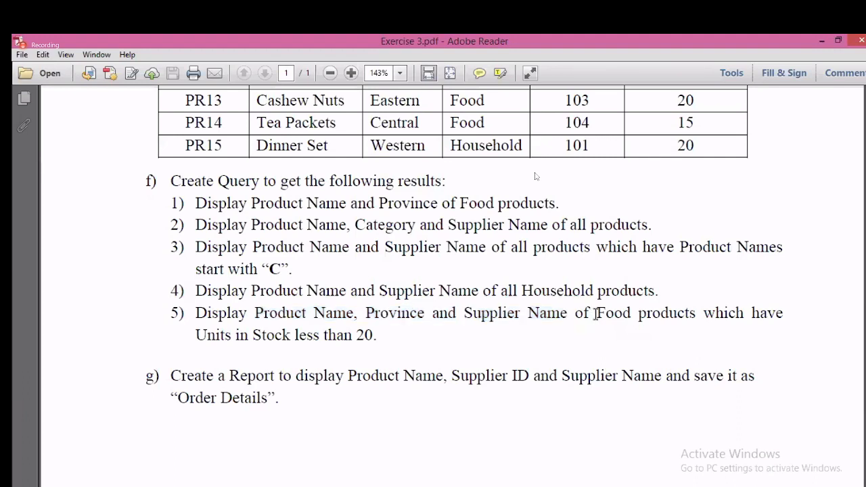
pyautogui.moveTo(595, 315); pyautogui.dragTo(377, 335)
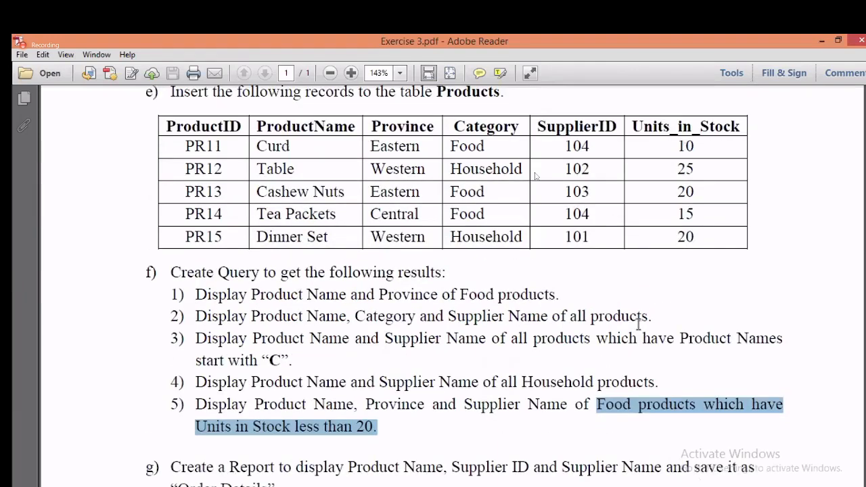
pyautogui.scroll(3, 638, 323)
pyautogui.moveTo(454, 128); pyautogui.dragTo(514, 173)
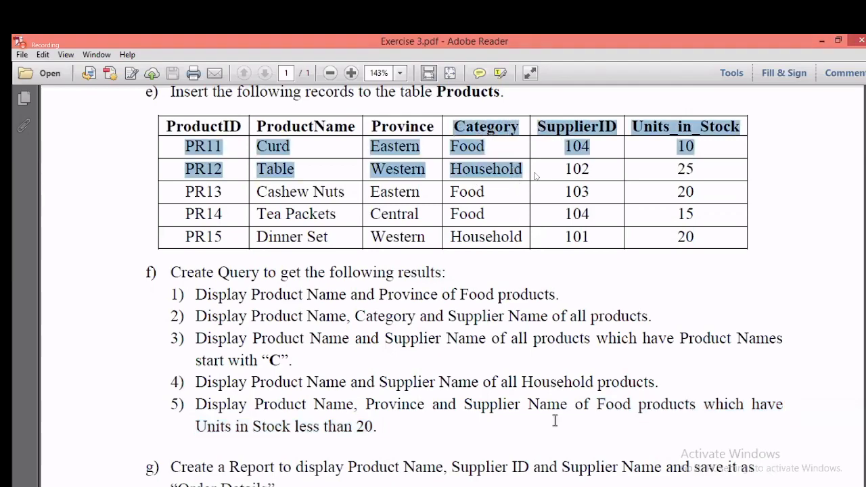
pyautogui.click(565, 485)
# Step: Add Category to Query6's grid with the criterion Food
pyautogui.click(434, 354)
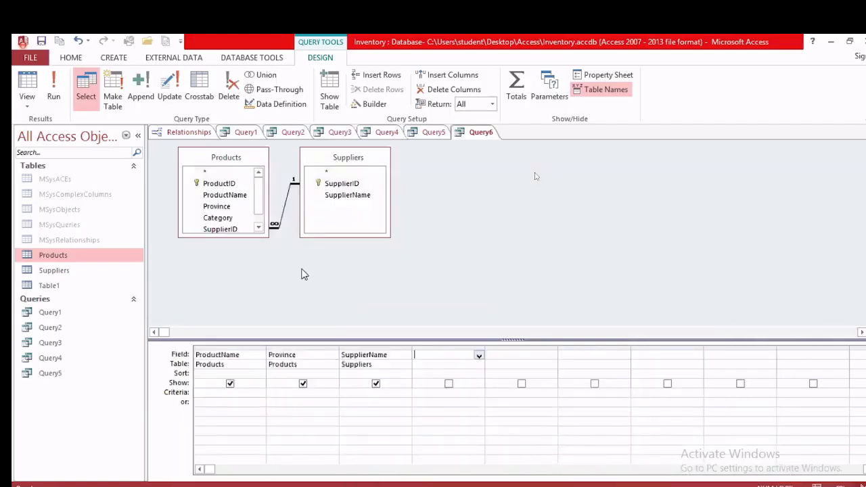
pyautogui.doubleClick(230, 218)
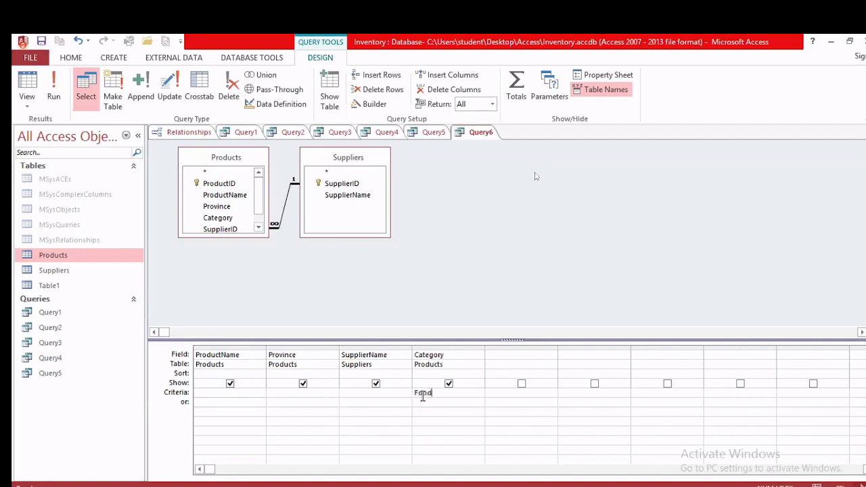
pyautogui.click(422, 394)
pyautogui.write('Food')
# Step: Add Units_in_Stock with criterion <20 and run Query6
pyautogui.click(259, 227)
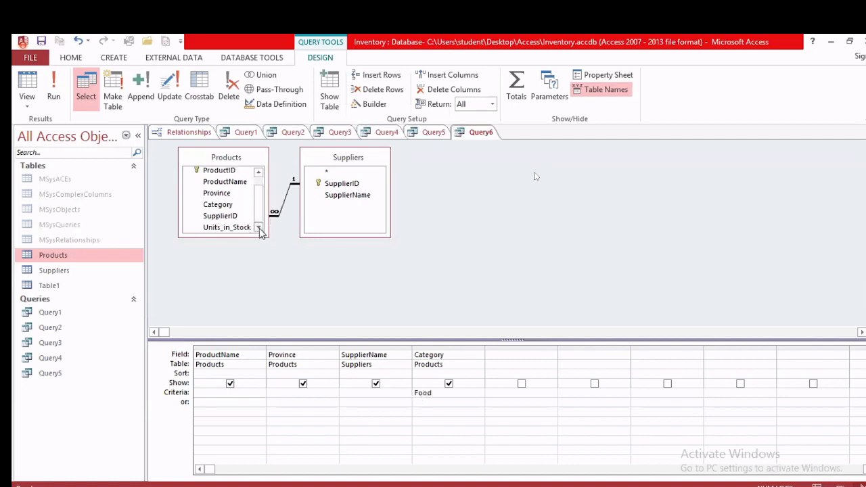
pyautogui.doubleClick(237, 228)
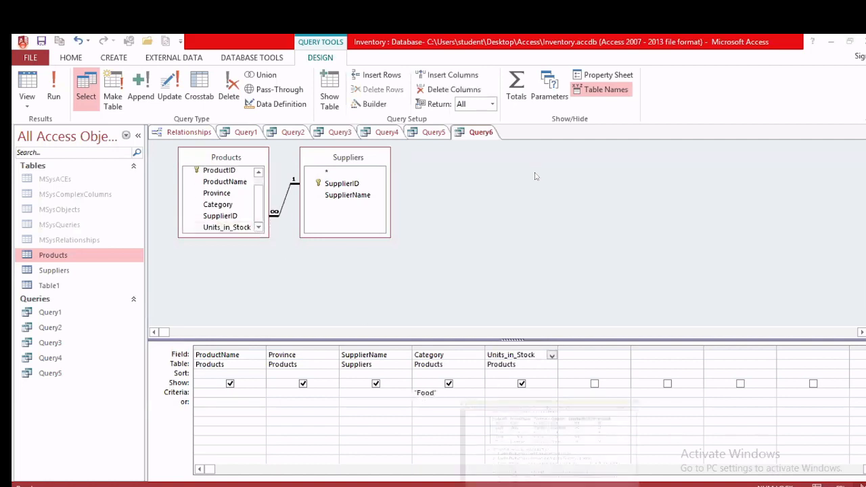
pyautogui.hotkey('alt', 'Tab')
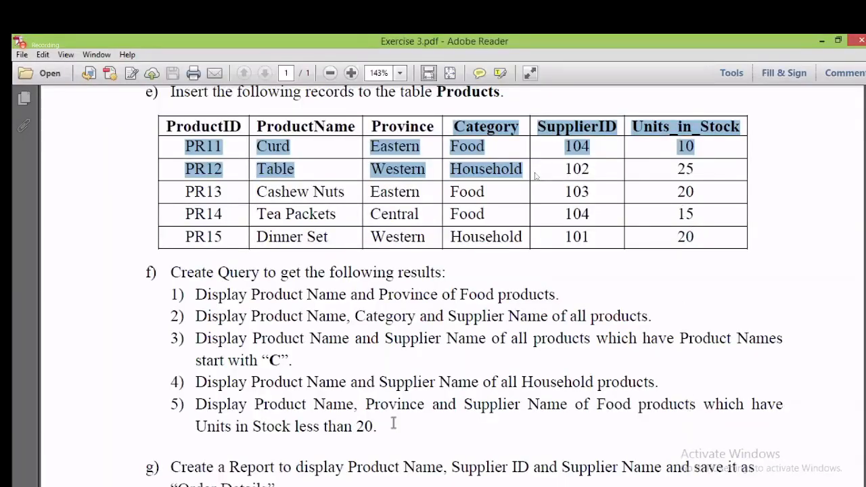
pyautogui.moveTo(196, 426); pyautogui.dragTo(381, 427)
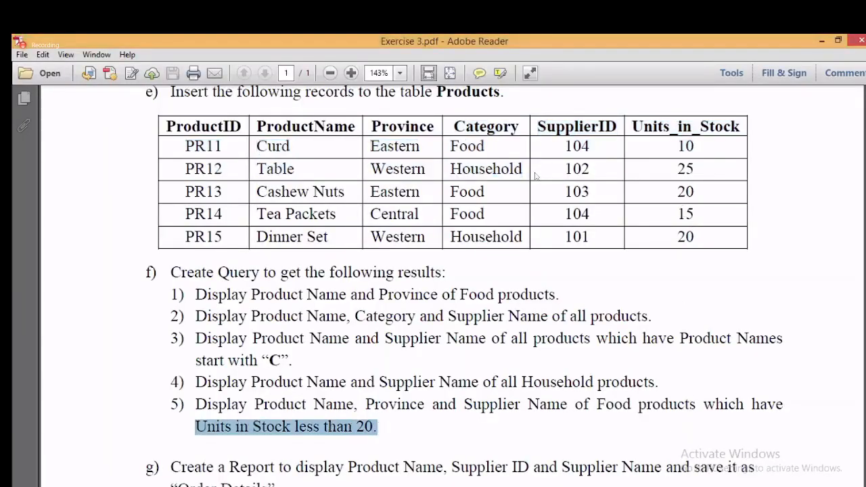
pyautogui.hotkey('alt', 'Tab')
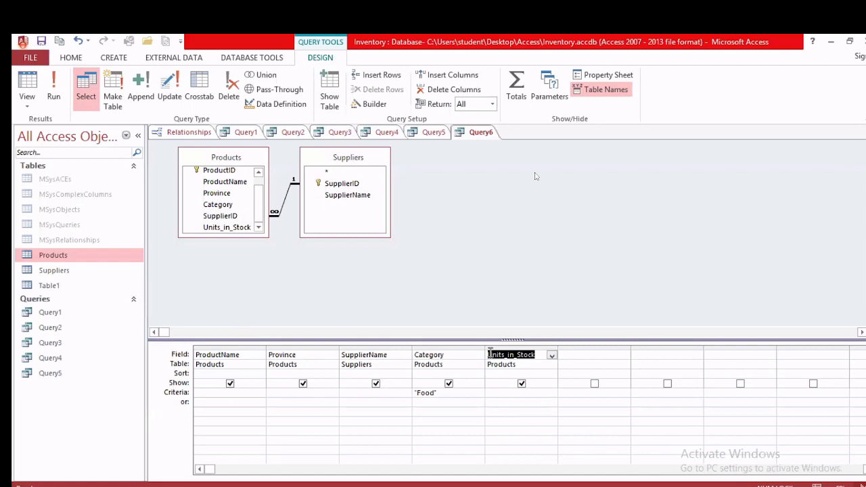
pyautogui.click(510, 395)
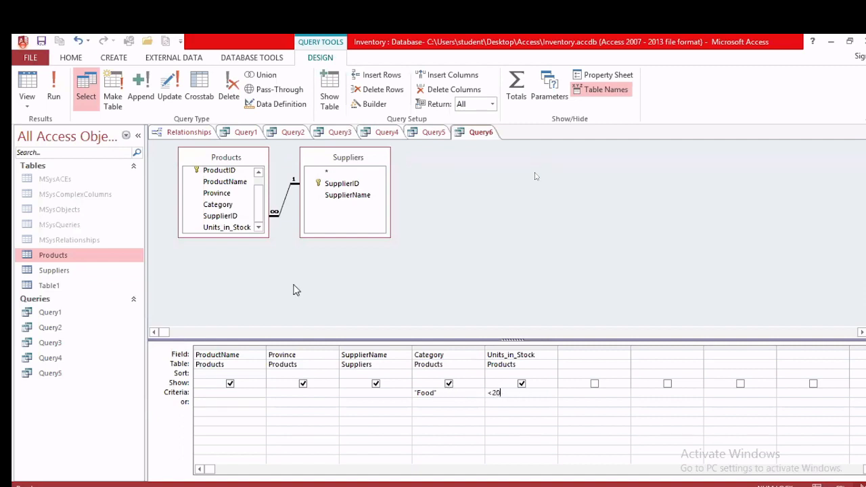
pyautogui.click(57, 104)
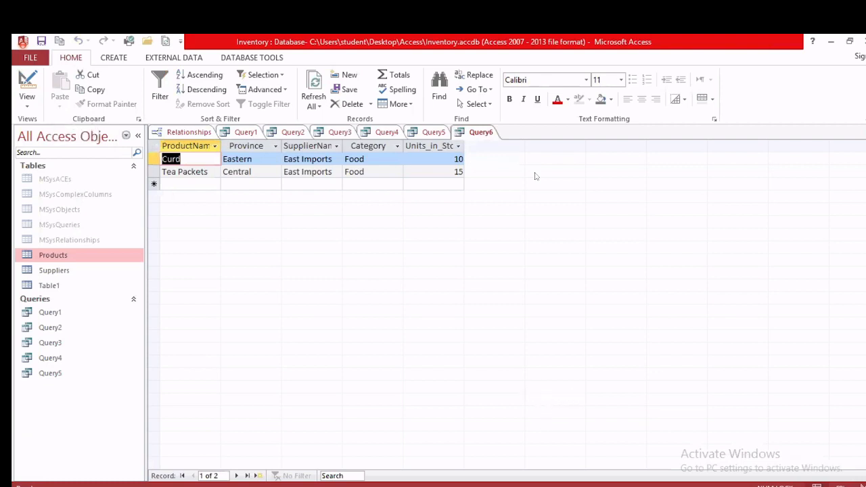
pyautogui.hotkey('alt', 'Tab')
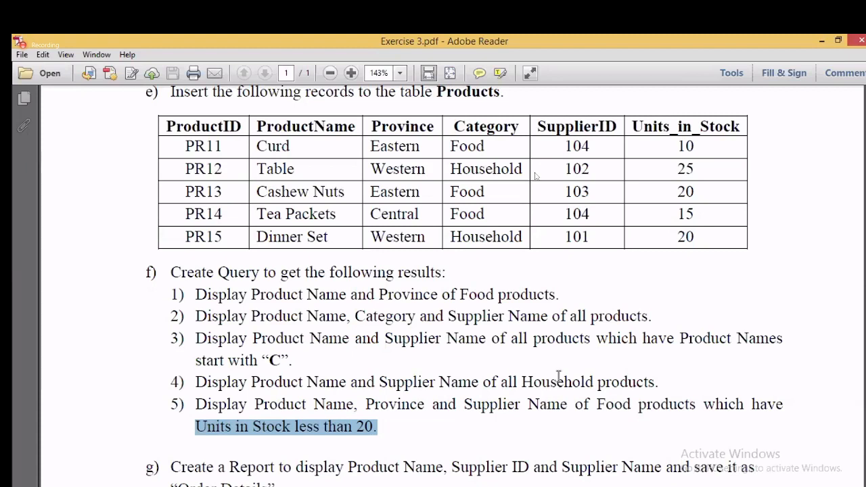
pyautogui.scroll(-3, 559, 375)
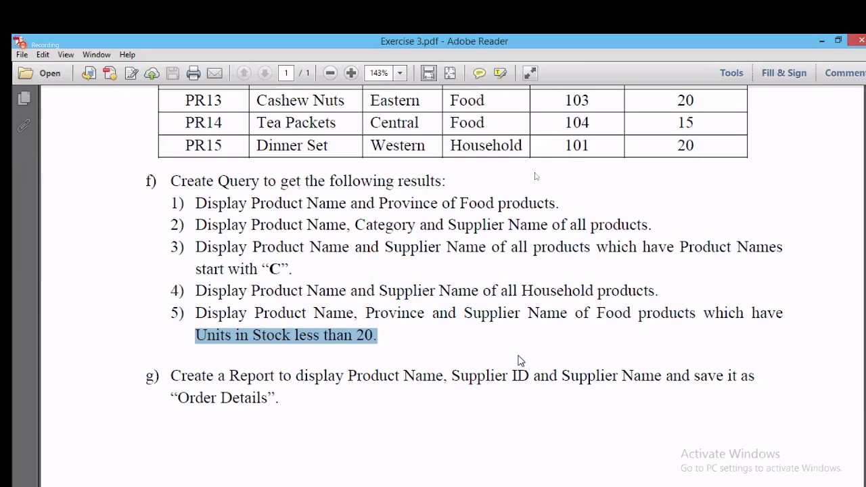
pyautogui.click(377, 374)
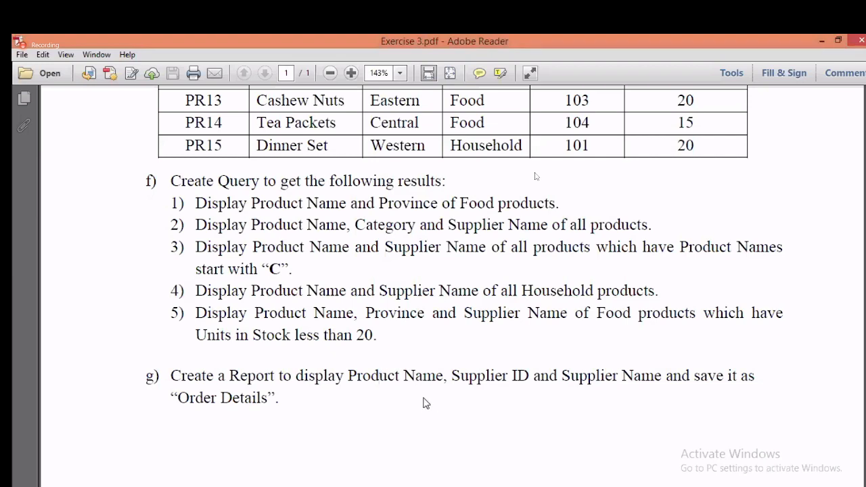
pyautogui.scroll(4, 313, 345)
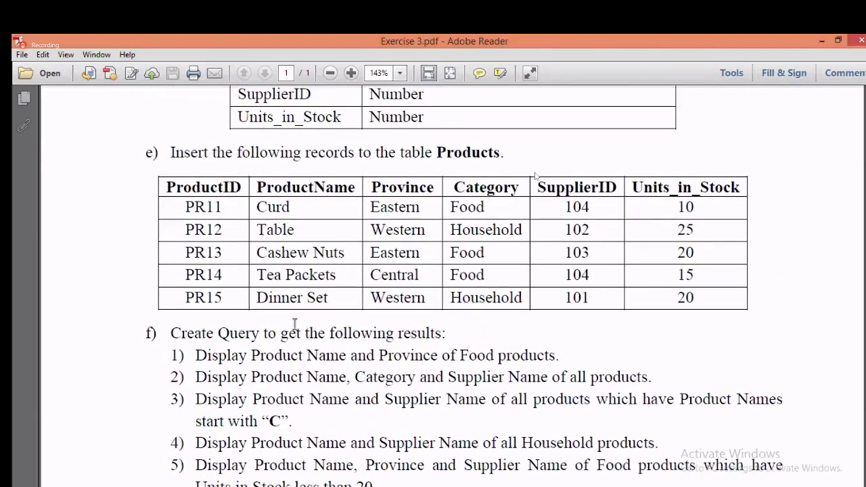
pyautogui.moveTo(307, 196); pyautogui.dragTo(411, 289)
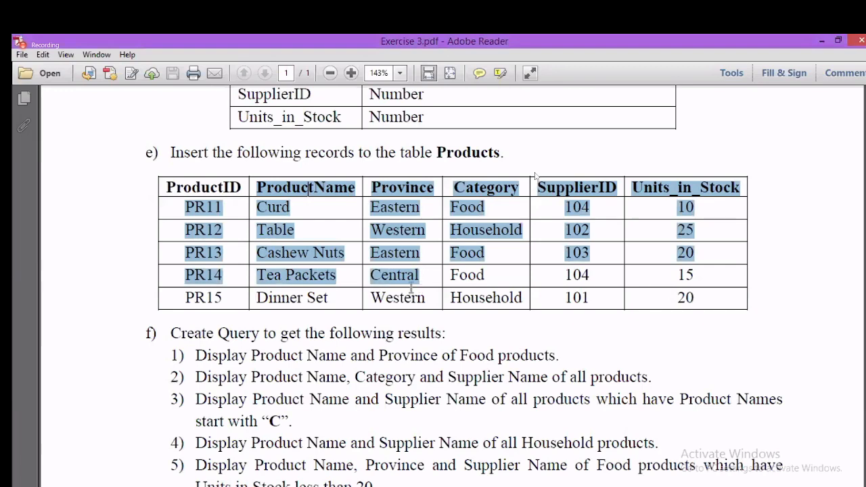
pyautogui.click(394, 377)
# Step: Save the query as Query6 and open the Report Wizard, cancelling and restarting it once
pyautogui.hotkey('alt', 'Tab')
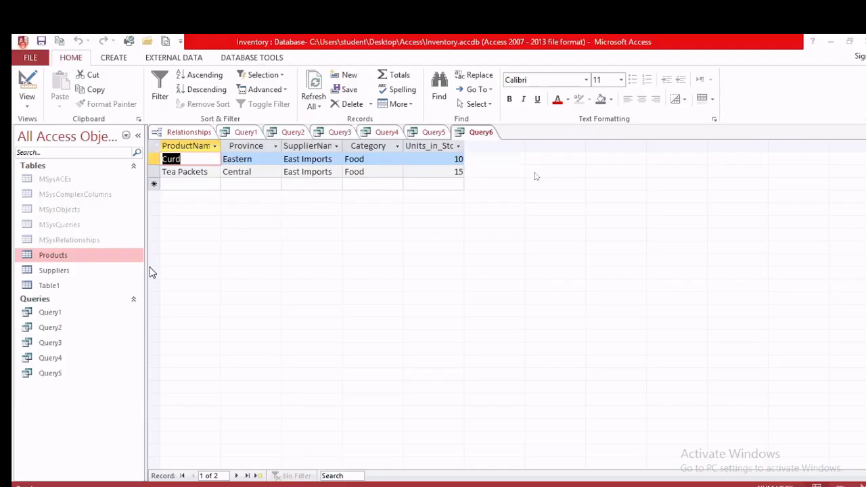
pyautogui.click(113, 59)
pyautogui.click(477, 79)
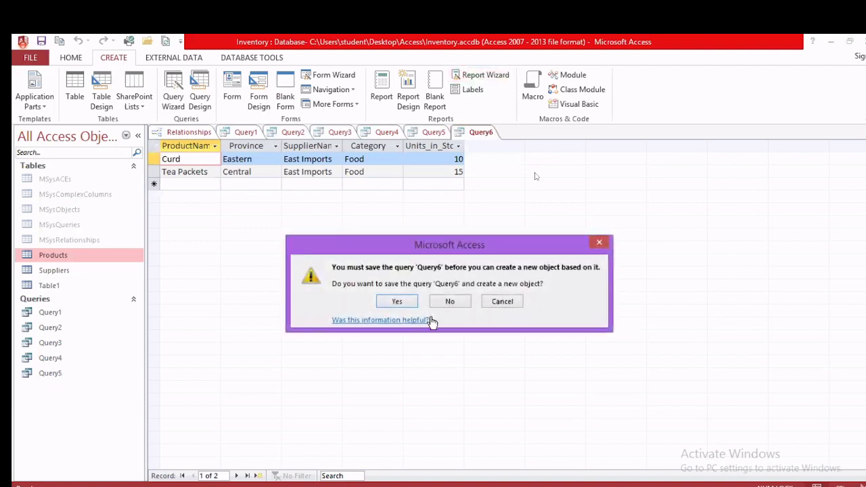
pyautogui.click(396, 302)
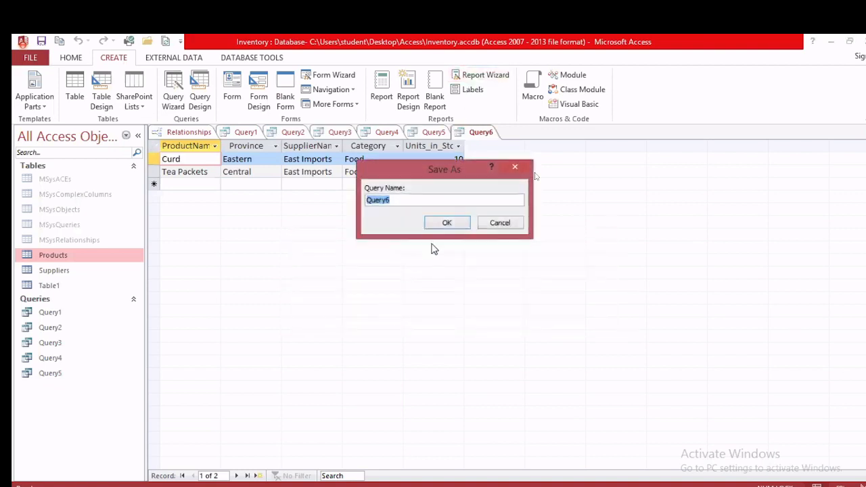
pyautogui.click(445, 223)
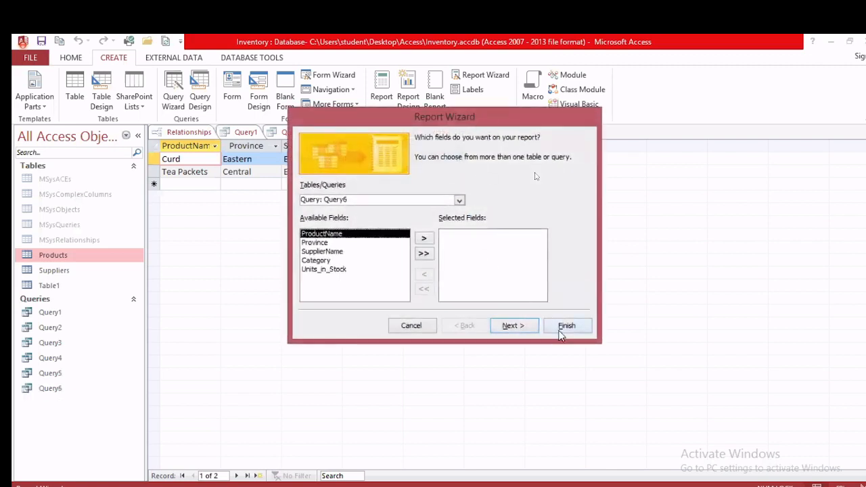
pyautogui.click(410, 325)
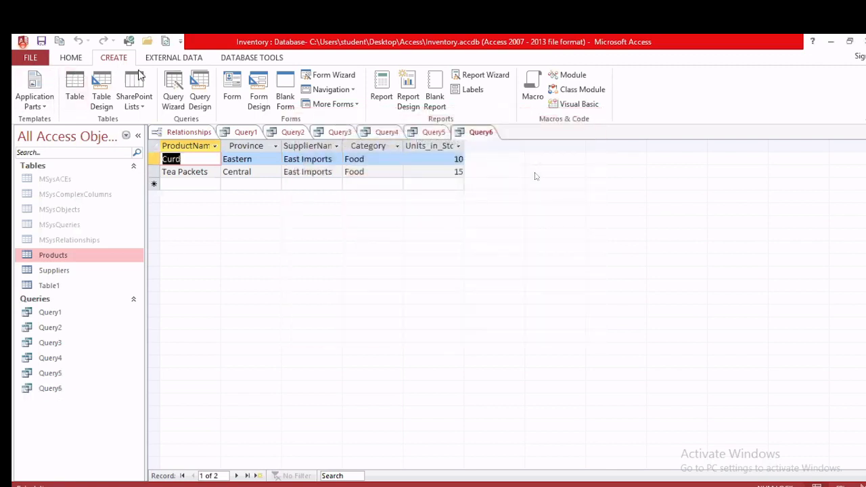
pyautogui.click(480, 74)
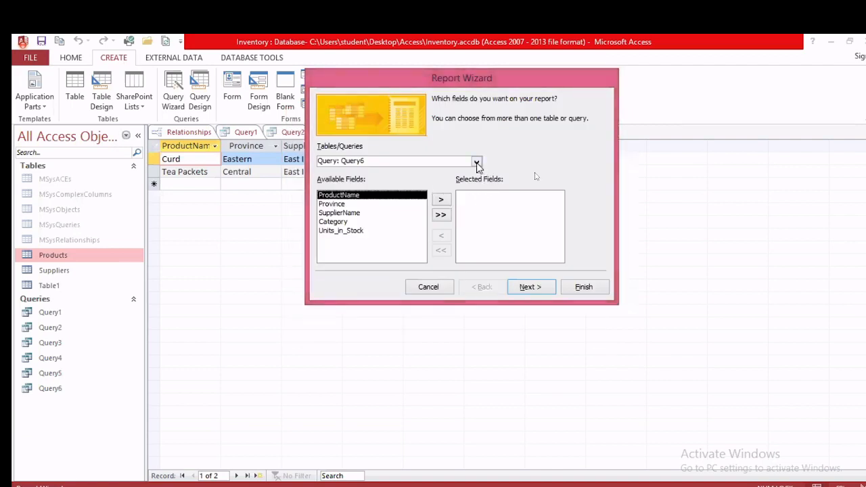
# Step: Choose the Products table and select ProductName and Province as report fields
pyautogui.click(477, 162)
pyautogui.scroll(1, 475, 225)
pyautogui.moveTo(478, 241); pyautogui.dragTo(483, 215)
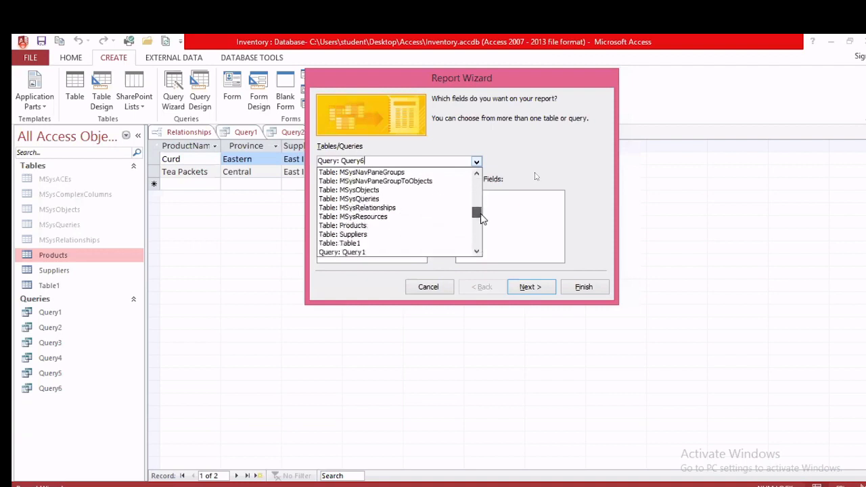
pyautogui.click(371, 228)
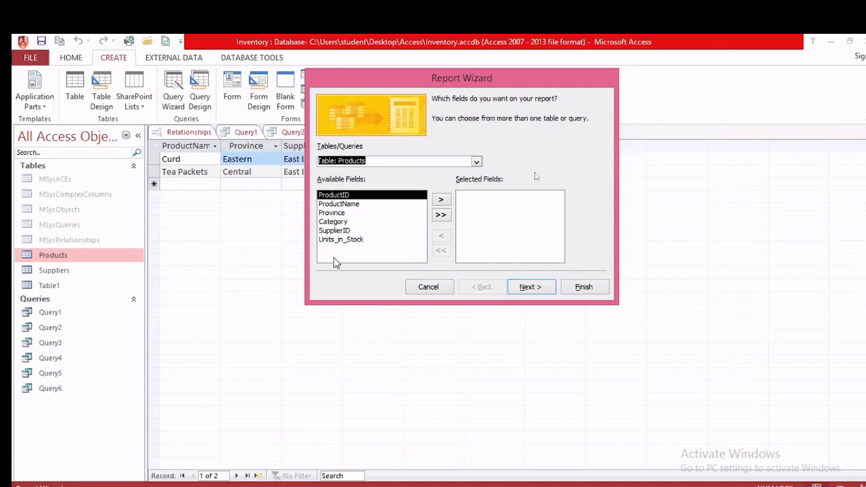
pyautogui.click(441, 216)
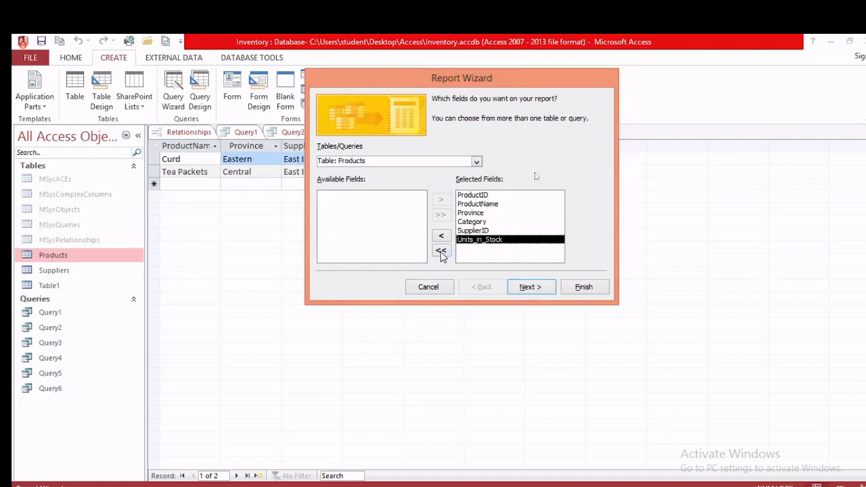
pyautogui.click(441, 251)
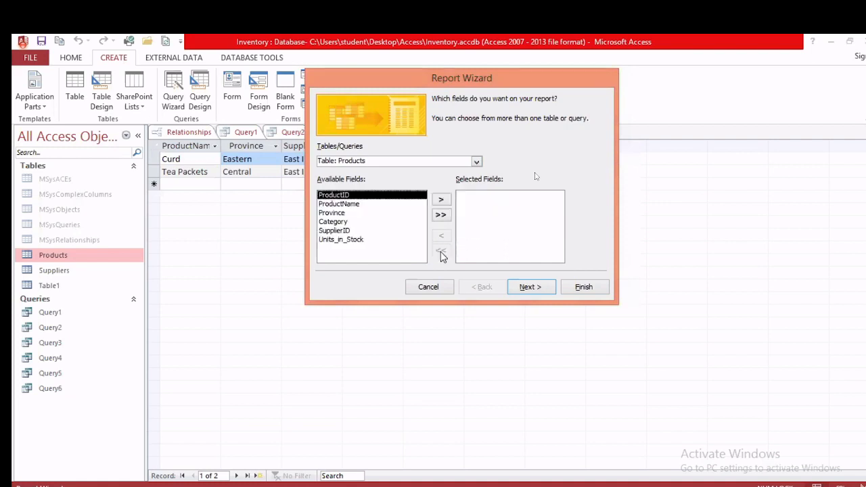
pyautogui.click(351, 205)
pyautogui.click(440, 199)
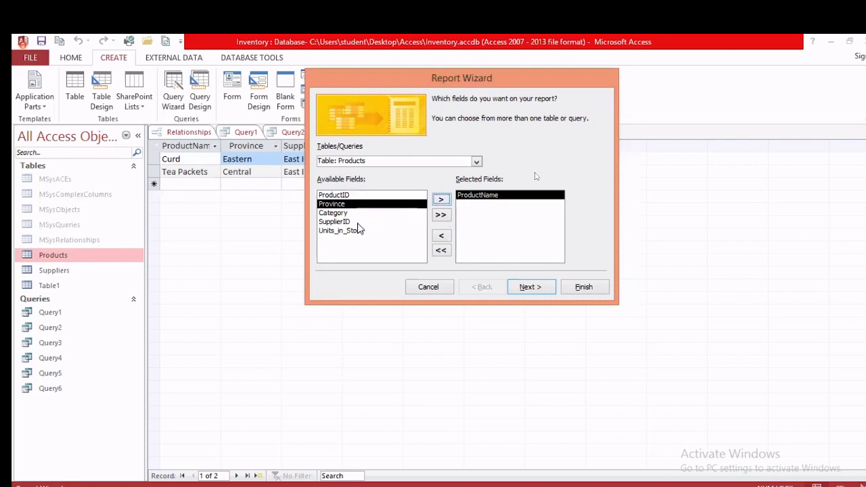
pyautogui.click(441, 199)
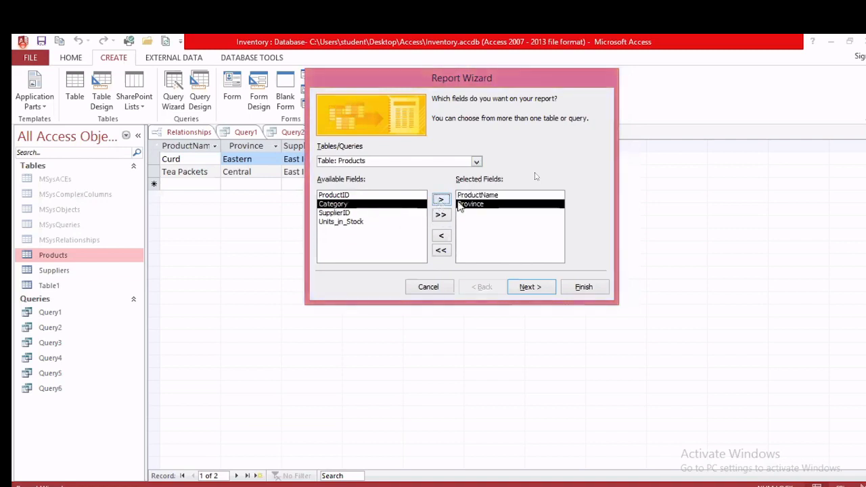
# Step: Accept the default grouping, sorting and layout and finish the Products report
pyautogui.click(533, 288)
pyautogui.click(536, 287)
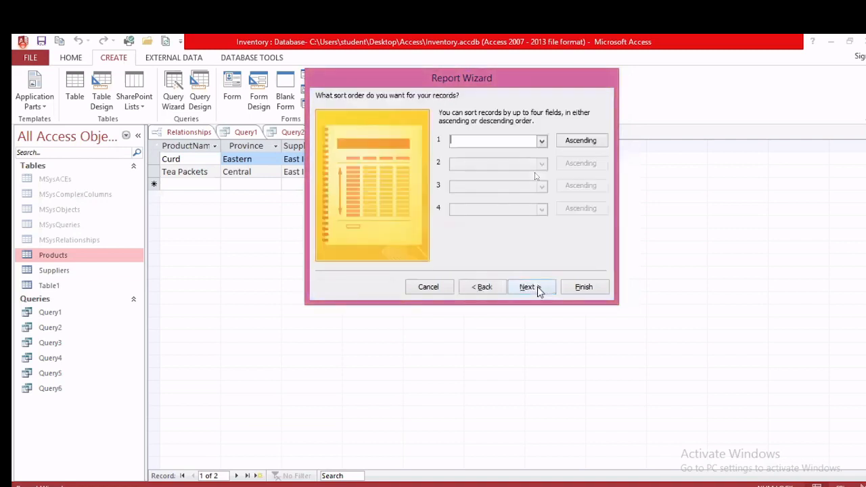
pyautogui.click(531, 287)
pyautogui.click(531, 286)
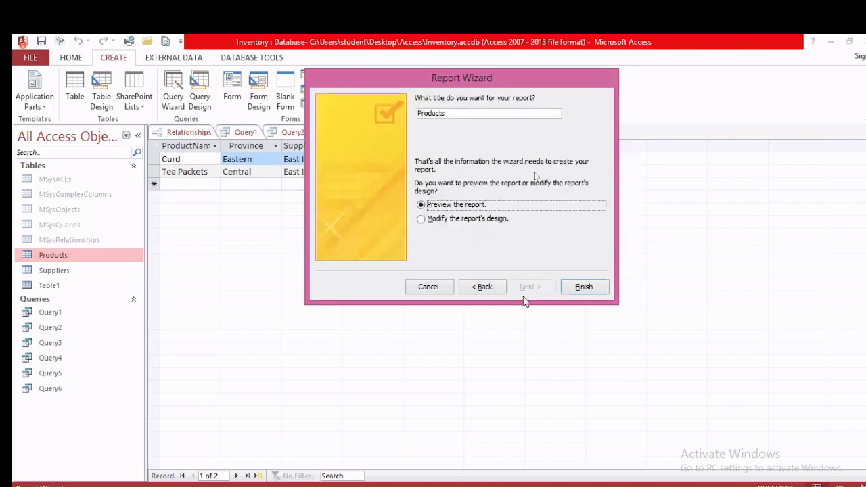
pyautogui.click(583, 288)
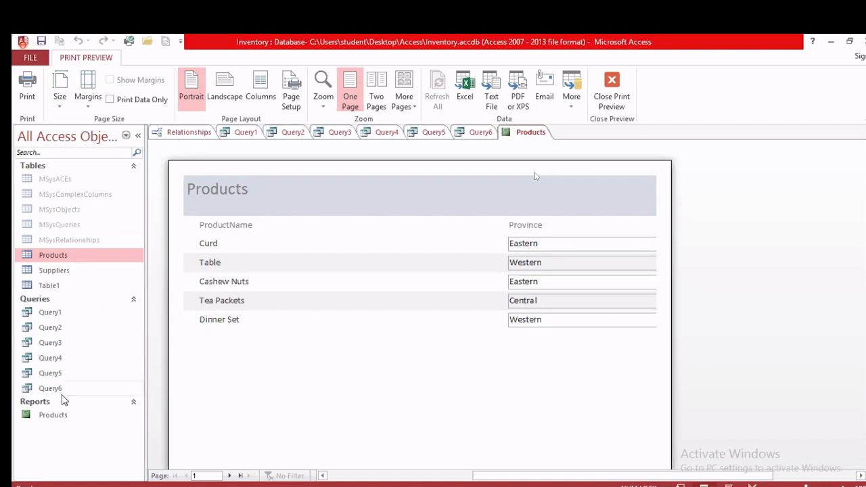
# Step: Close the Products report tab and return to the exercise PDF
pyautogui.click(608, 102)
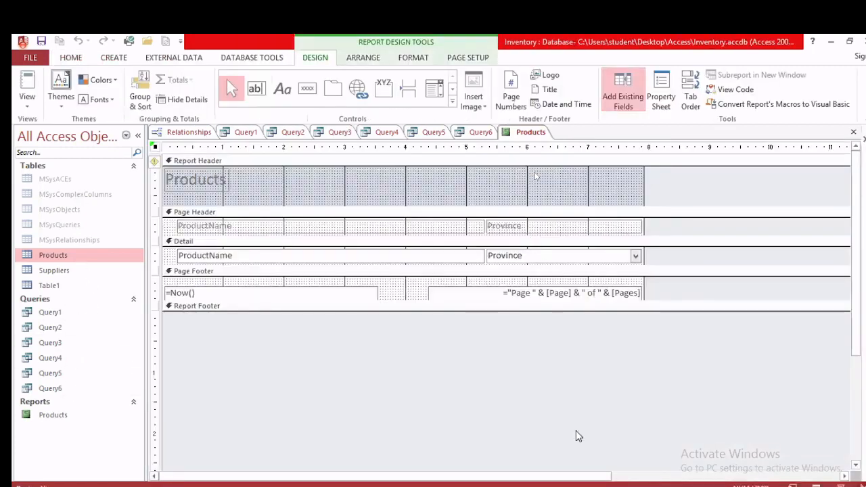
pyautogui.moveTo(573, 484)
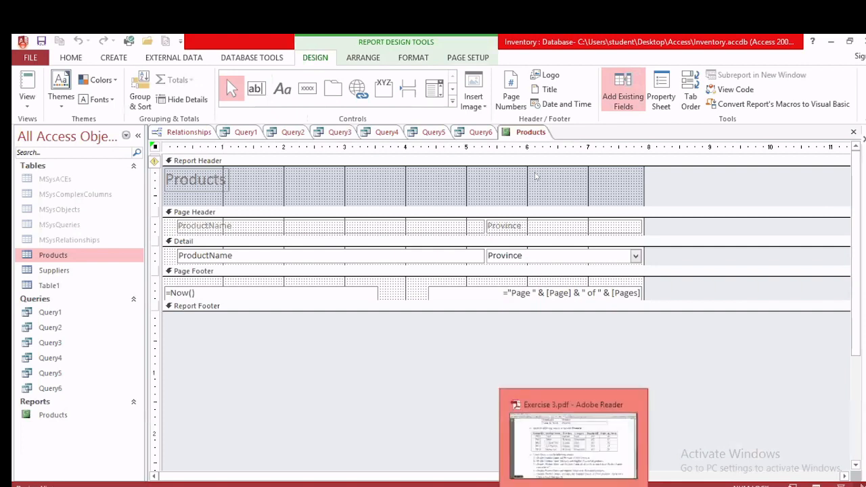
pyautogui.rightClick(530, 135)
pyautogui.click(559, 157)
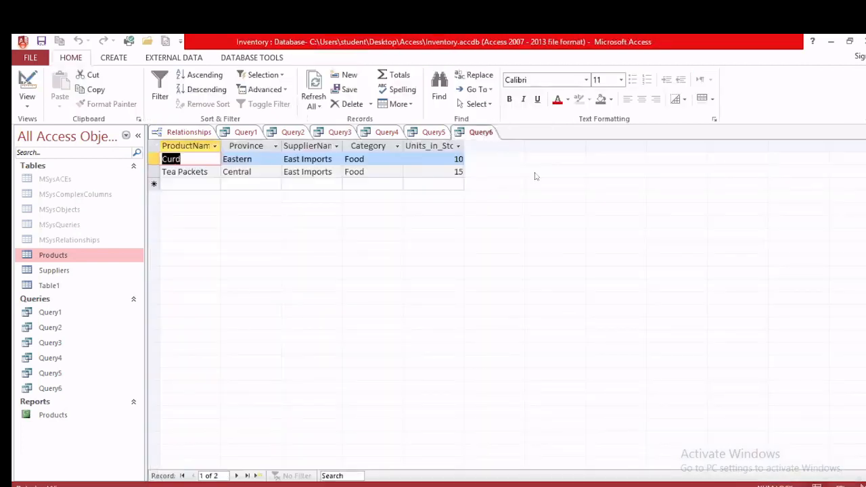
pyautogui.click(573, 484)
pyautogui.scroll(-4, 479, 355)
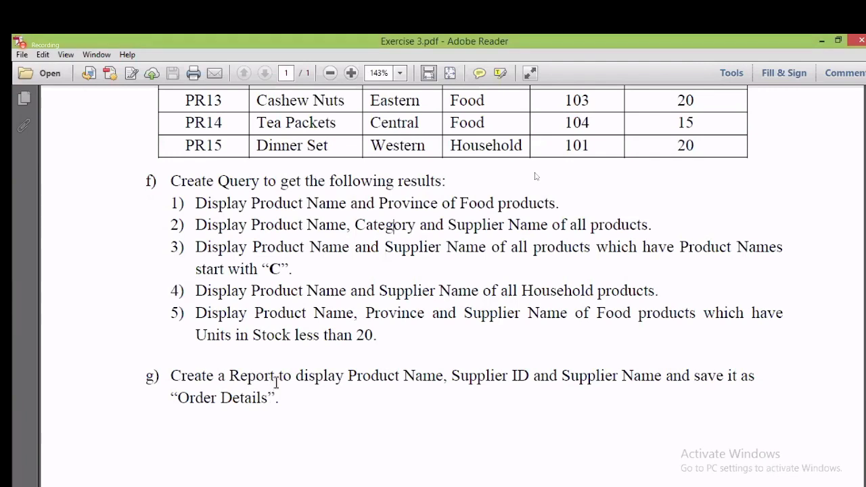
pyautogui.moveTo(276, 383); pyautogui.dragTo(628, 377)
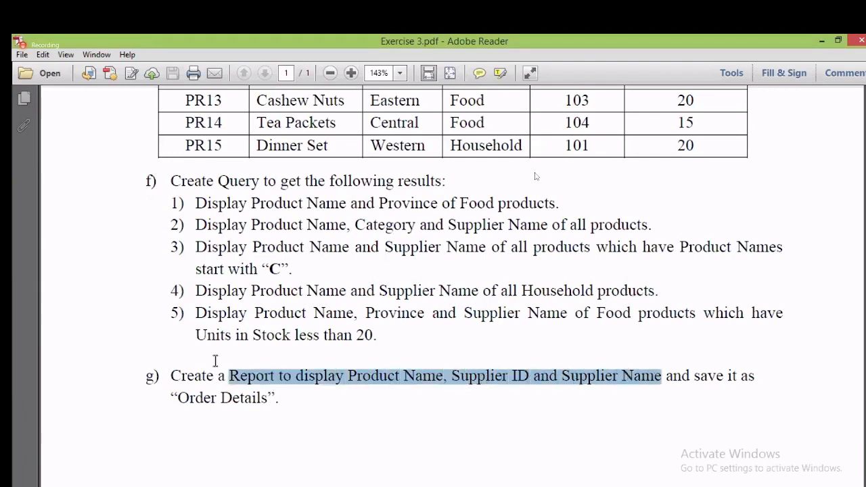
pyautogui.moveTo(211, 374); pyautogui.dragTo(546, 371)
pyautogui.moveTo(552, 403); pyautogui.dragTo(552, 413)
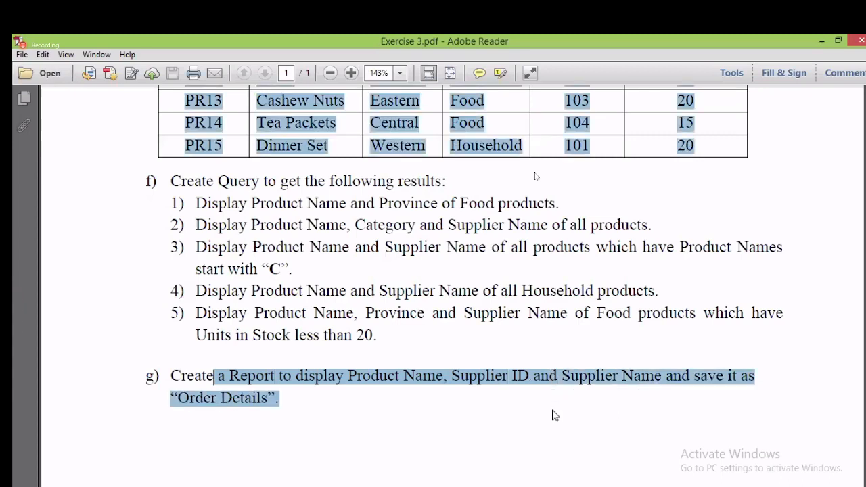
pyautogui.click(384, 405)
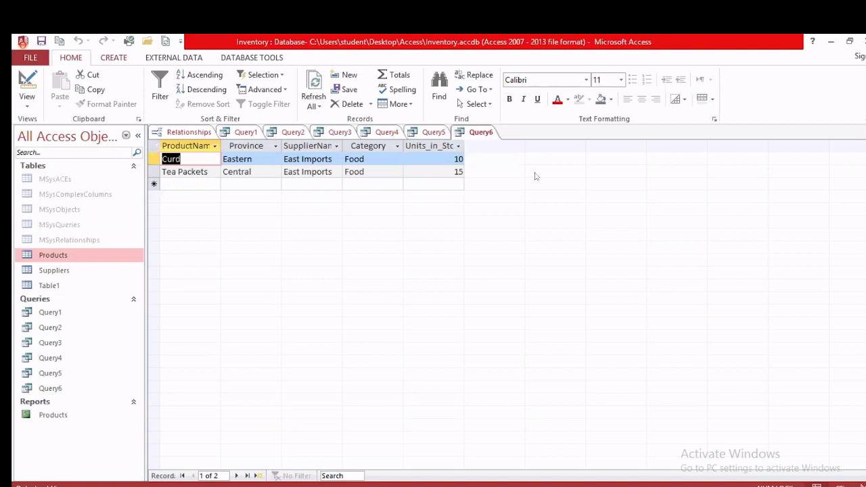
# Step: Build Query7 joining Products and Suppliers with ProductName, SupplierID and SupplierName, and run it
pyautogui.hotkey('alt', 'c')
pyautogui.press('q')
pyautogui.press('d')
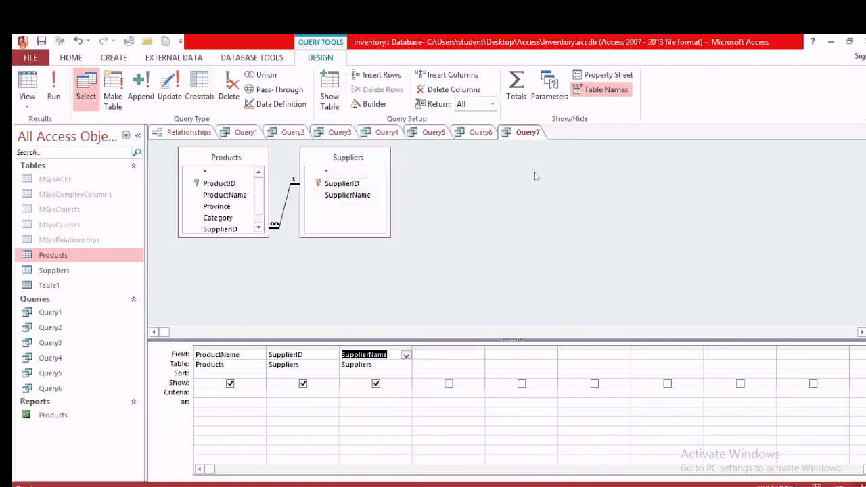
pyautogui.hotkey('alt', 'Tab')
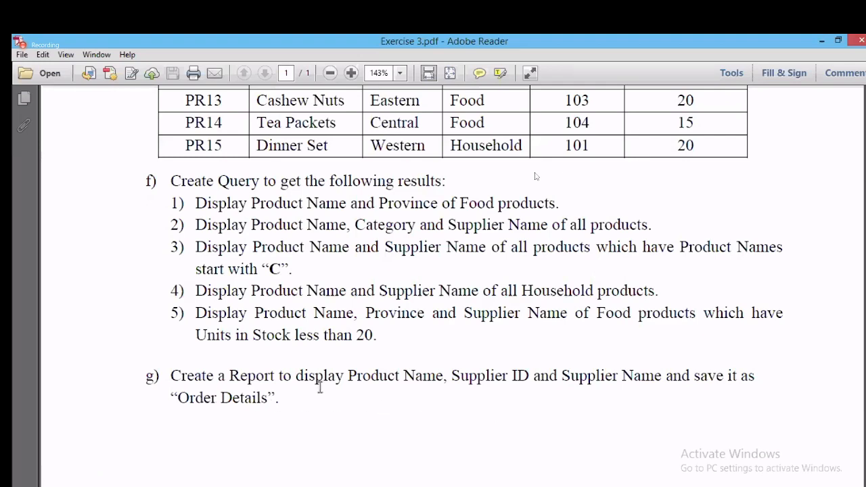
pyautogui.hotkey('alt', 'Tab')
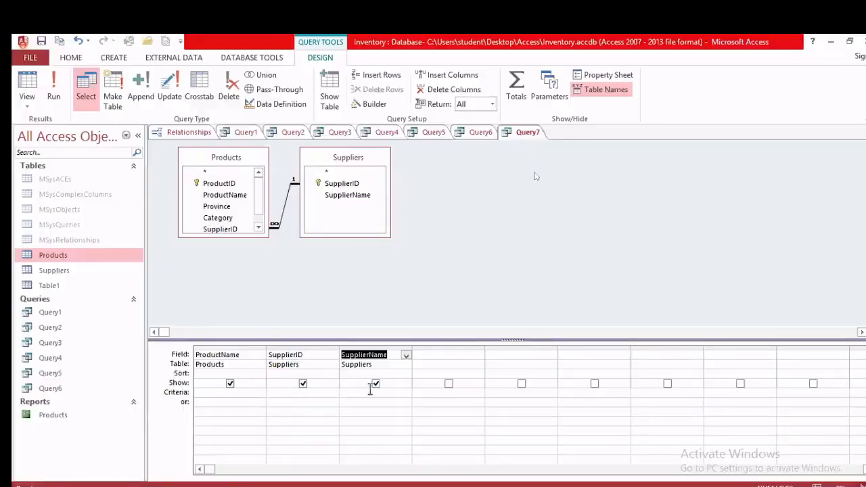
pyautogui.hotkey('alt', 'Tab')
pyautogui.hotkey('alt', 'Tab')
pyautogui.click(53, 100)
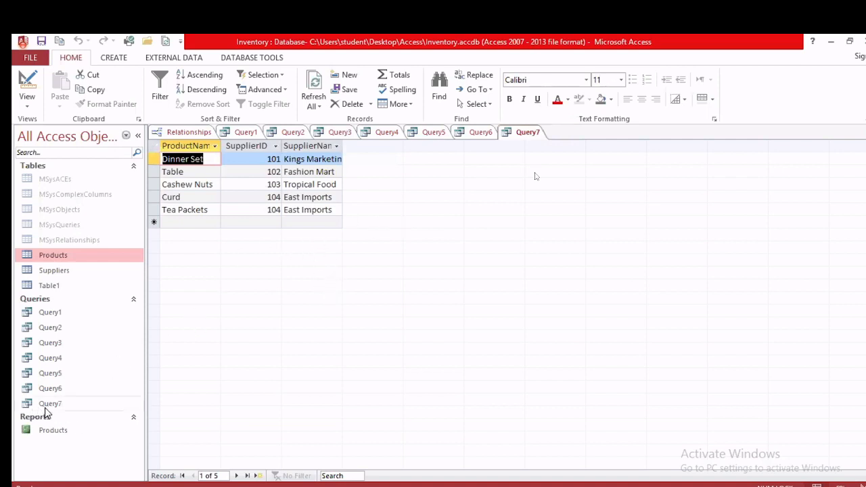
# Step: Select Query7 and generate a quick report from it
pyautogui.click(46, 406)
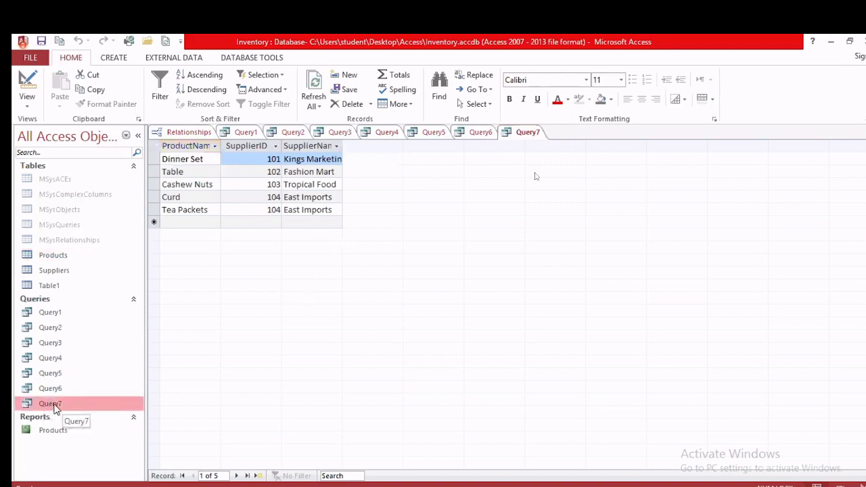
pyautogui.click(112, 58)
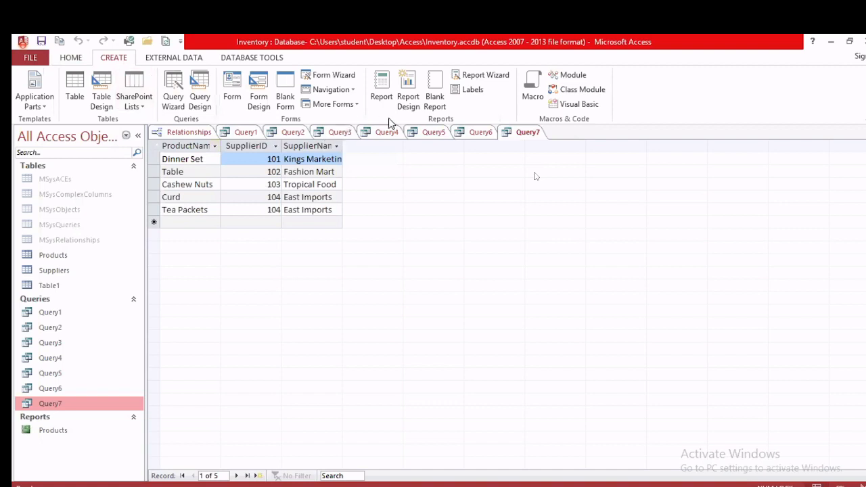
pyautogui.click(383, 98)
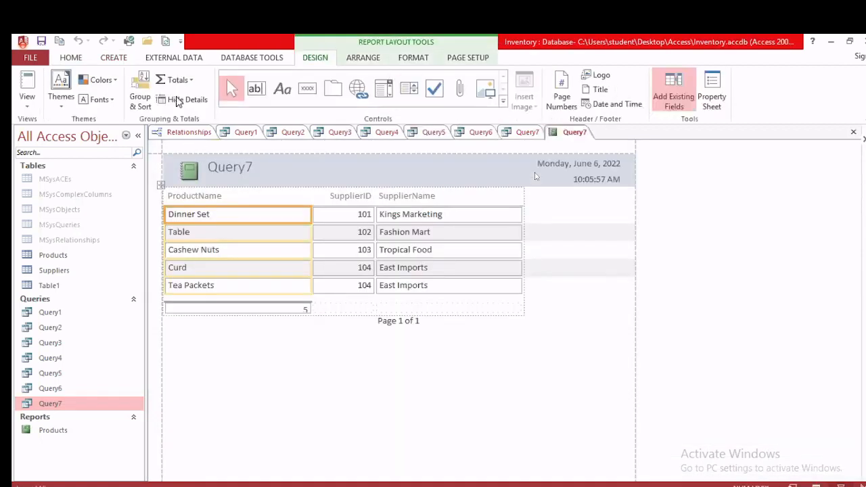
# Step: Start the Report Wizard on Query7 and add all three of its fields
pyautogui.click(112, 60)
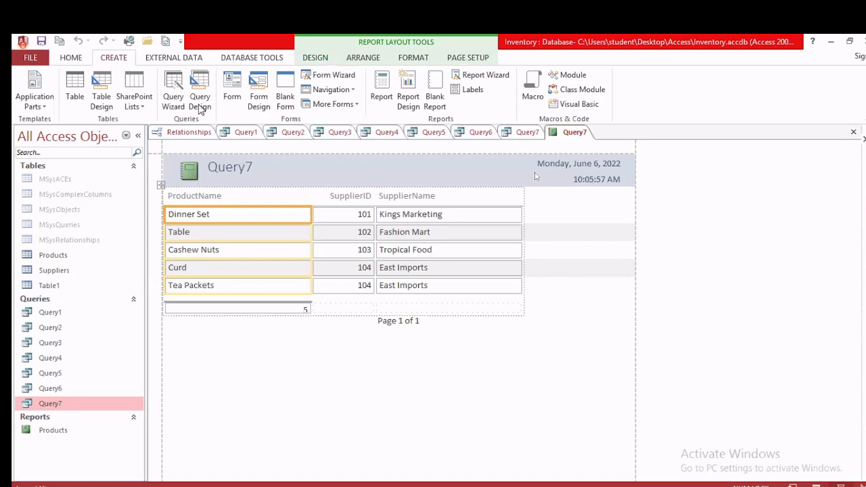
pyautogui.click(499, 77)
pyautogui.click(466, 165)
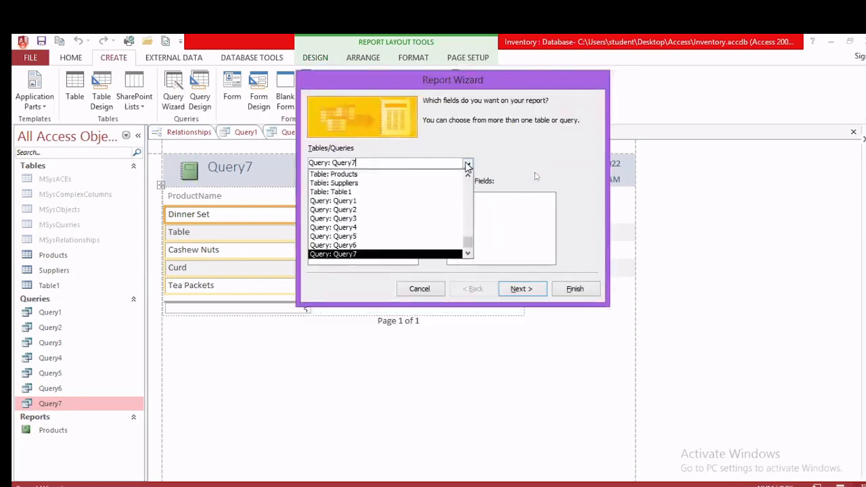
pyautogui.scroll(1, 410, 196)
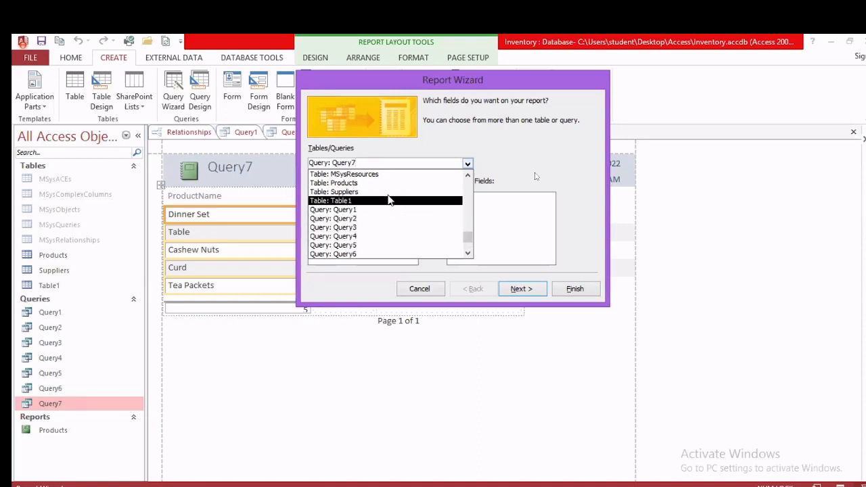
pyautogui.scroll(-1, 406, 236)
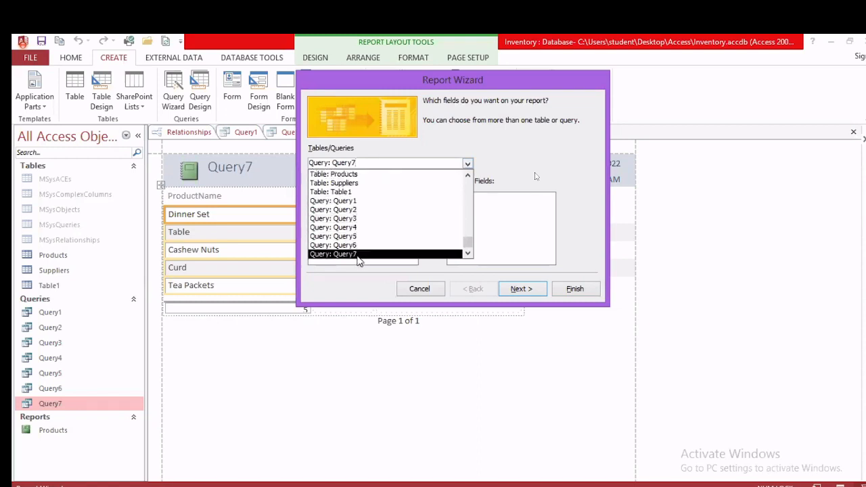
pyautogui.click(356, 254)
pyautogui.click(433, 217)
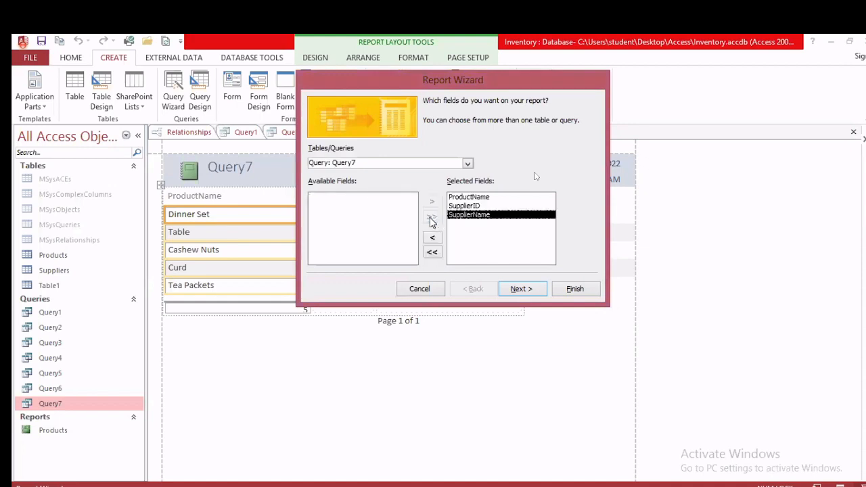
# Step: Skip grouping, sorting and layout, and title the report 'Order Details'
pyautogui.click(533, 290)
pyautogui.click(533, 290)
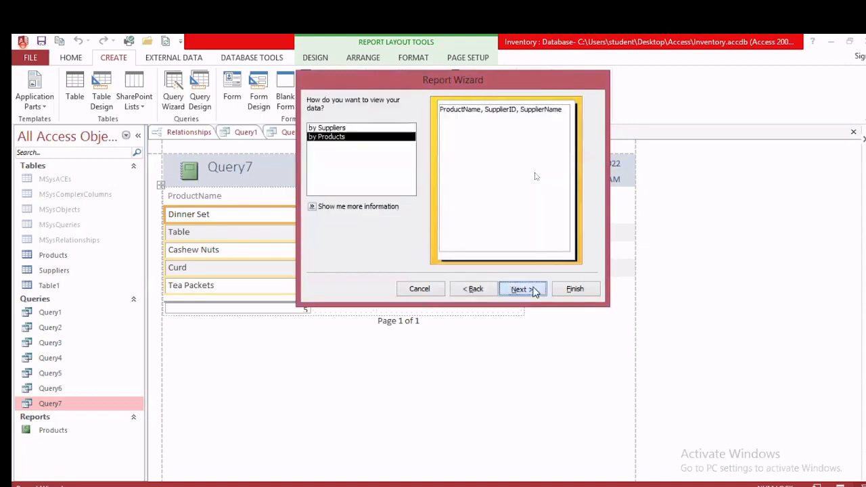
pyautogui.click(533, 289)
pyautogui.click(533, 289)
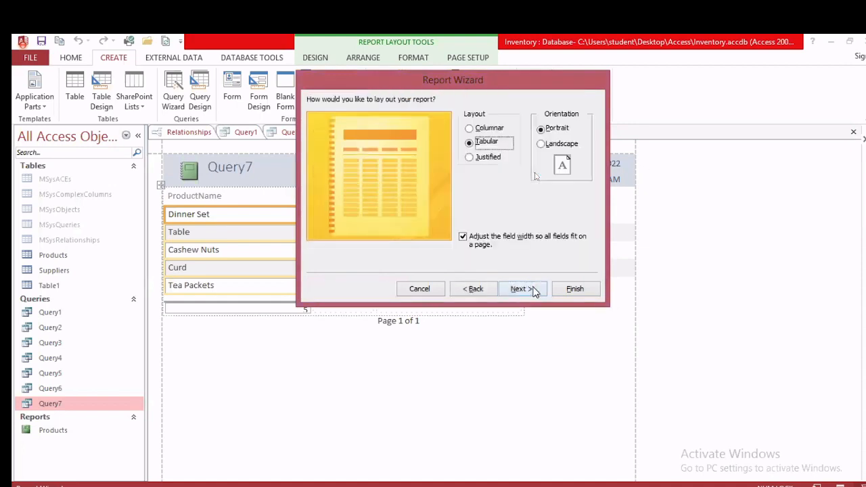
pyautogui.click(533, 290)
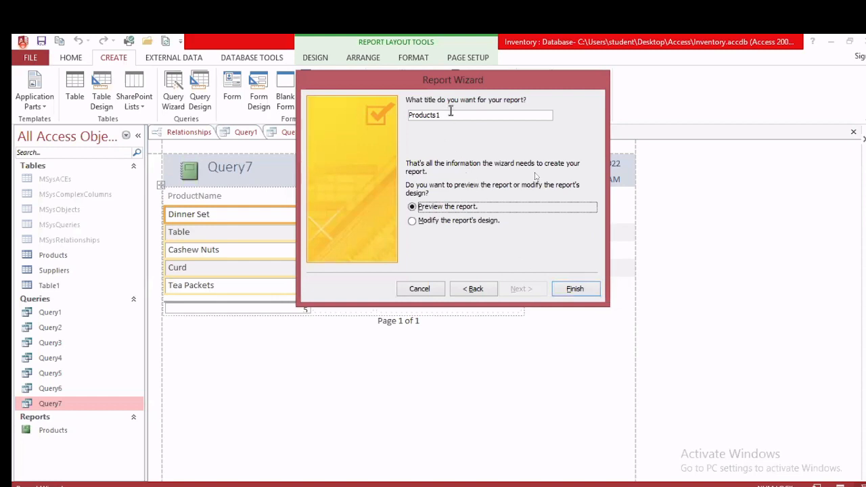
pyautogui.moveTo(446, 115); pyautogui.dragTo(396, 115)
pyautogui.write('O')
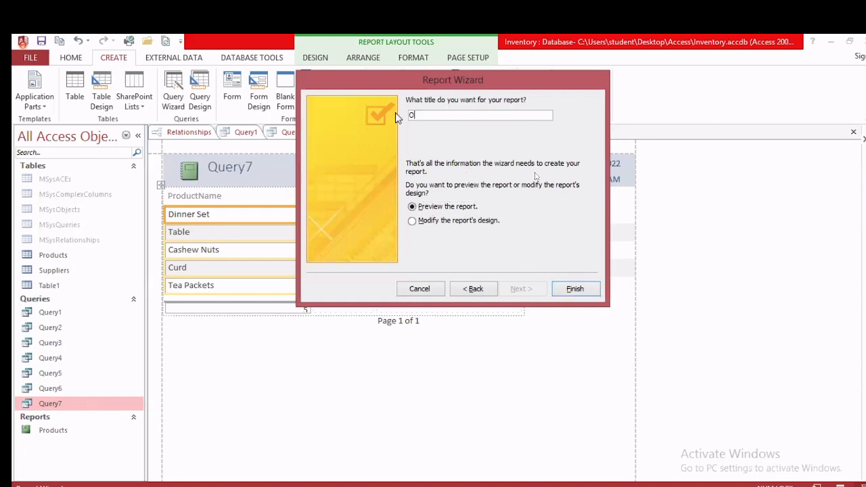
pyautogui.write('rder Details')
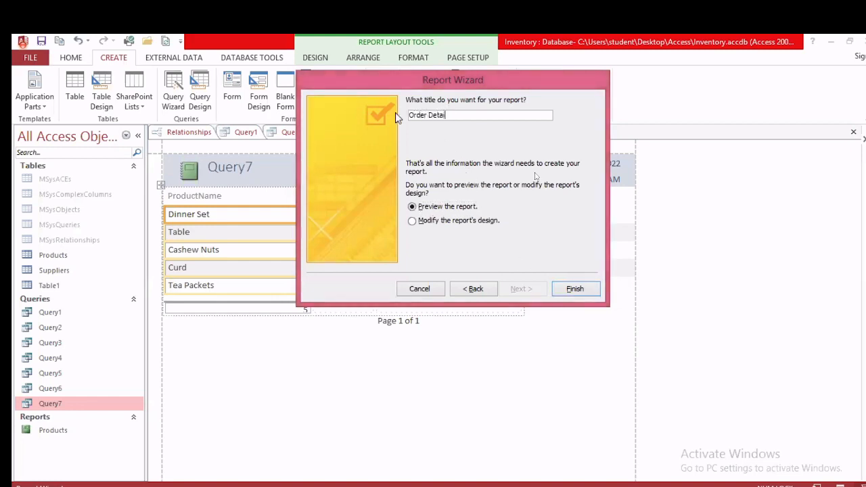
pyautogui.click(580, 292)
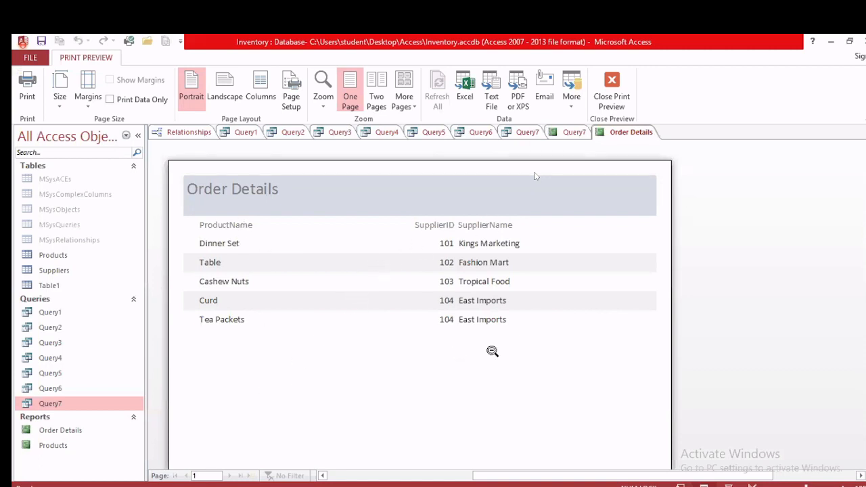
# Step: Change the Query7 report heading to 'Order Details', then go back to the exercise PDF
pyautogui.click(571, 132)
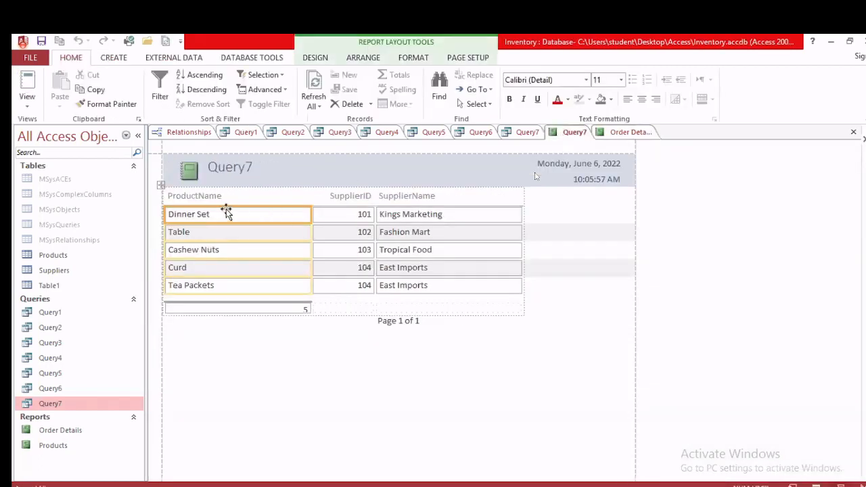
pyautogui.click(251, 168)
pyautogui.doubleClick(253, 166)
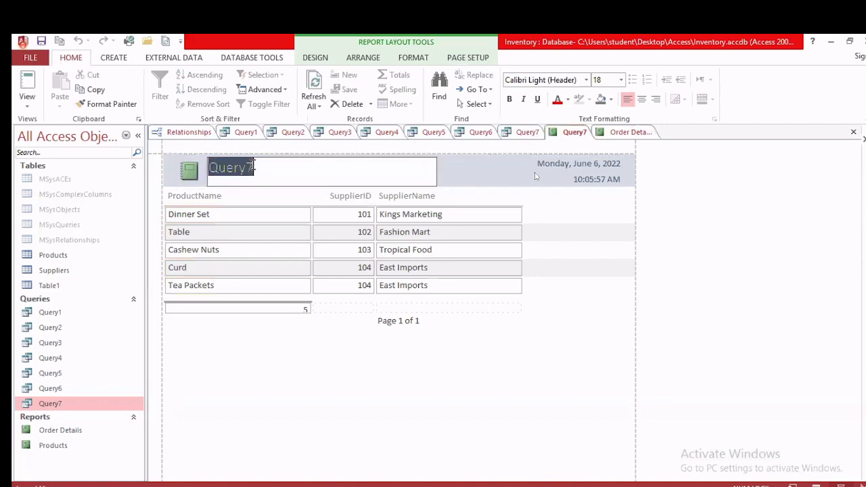
pyautogui.write('Orde')
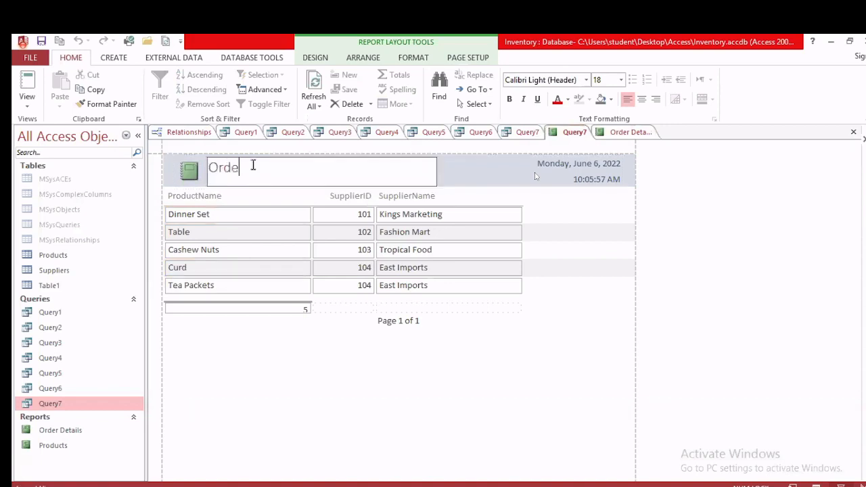
pyautogui.write('r Details')
pyautogui.press('Return')
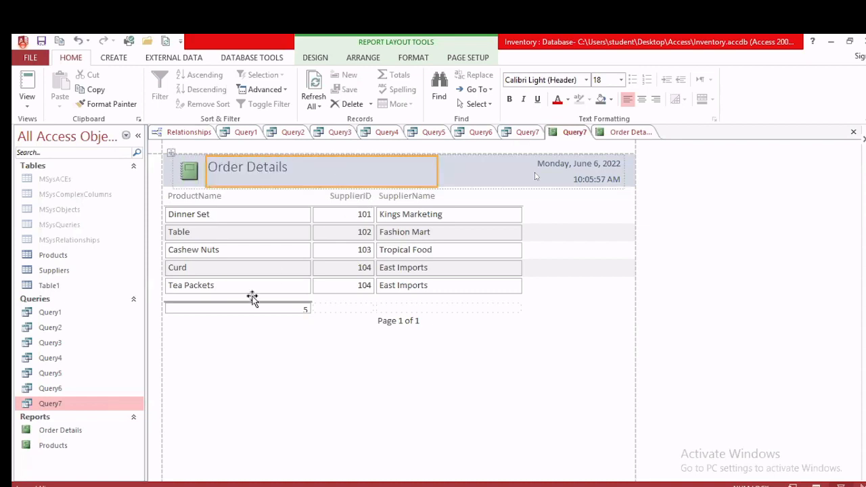
pyautogui.click(59, 431)
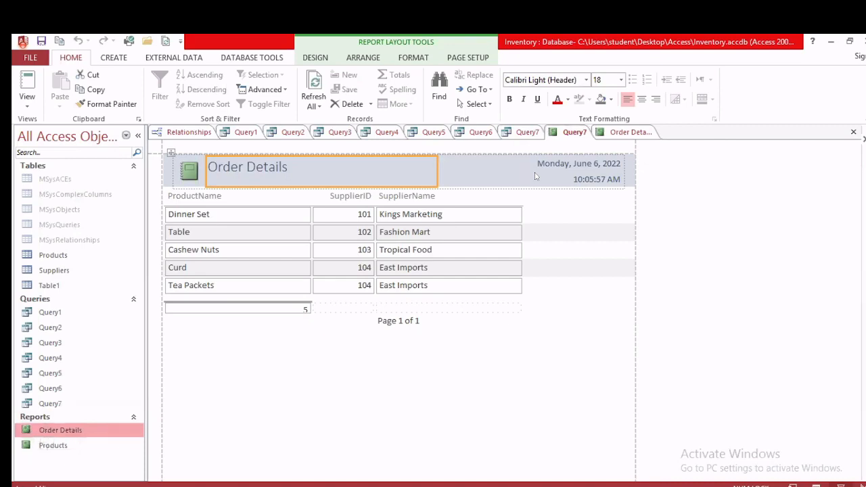
pyautogui.hotkey('alt', 'Tab')
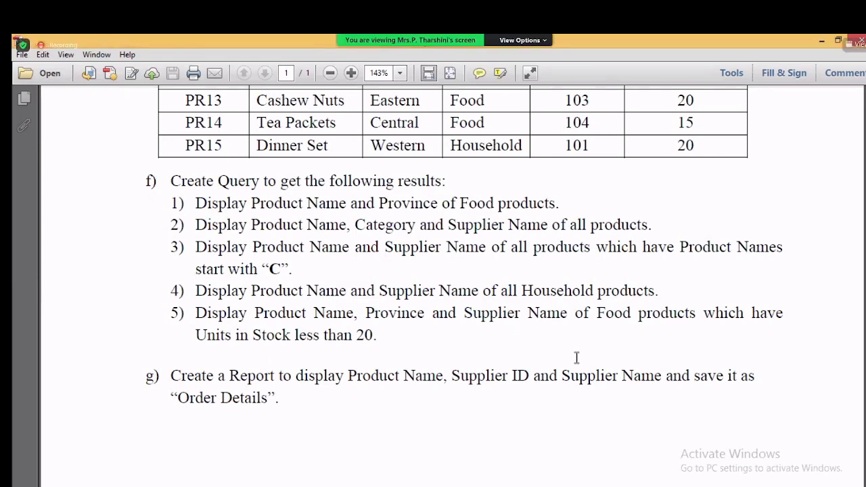
# Step: Open the Zoom meeting chat addressed privately to the host
pyautogui.hotkey('alt', 'h')
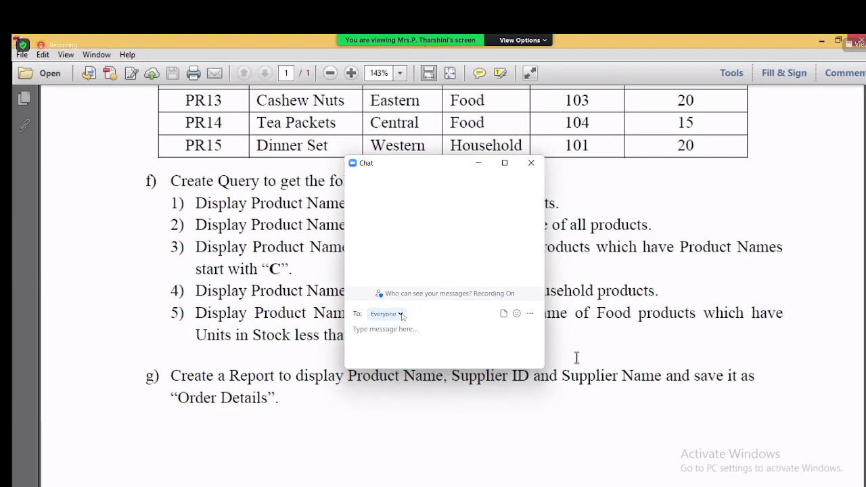
pyautogui.click(400, 315)
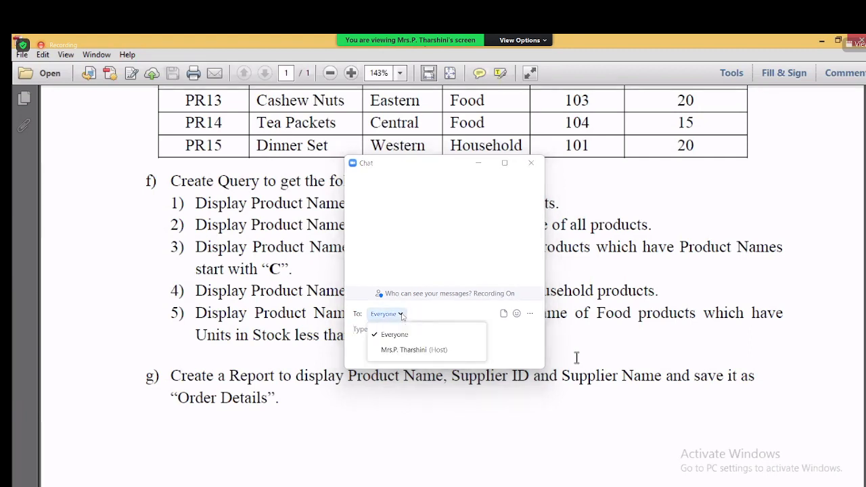
pyautogui.click(403, 350)
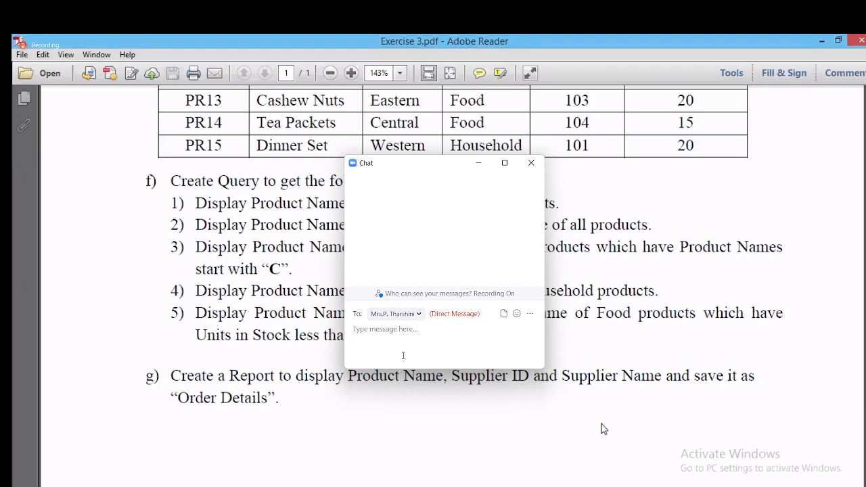
# Step: Type a question asking when the second semester exam will start, then move the chat aside
pyautogui.write('W')
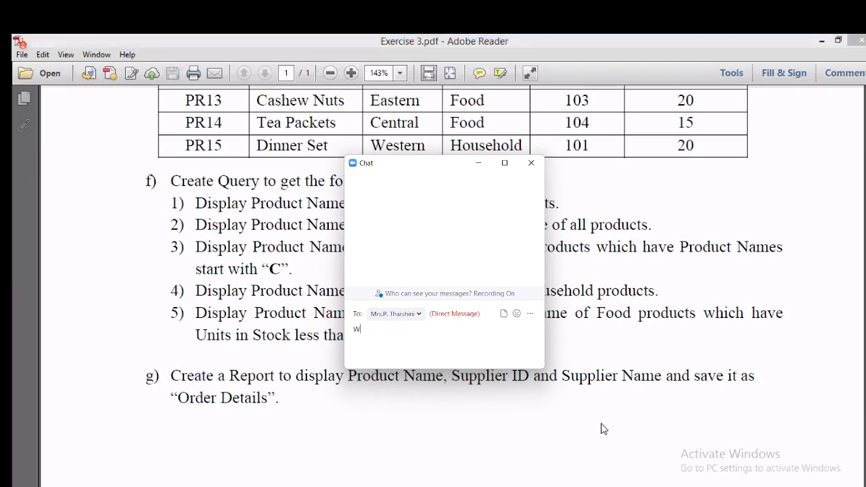
pyautogui.write('HE')
pyautogui.press('BackSpace')
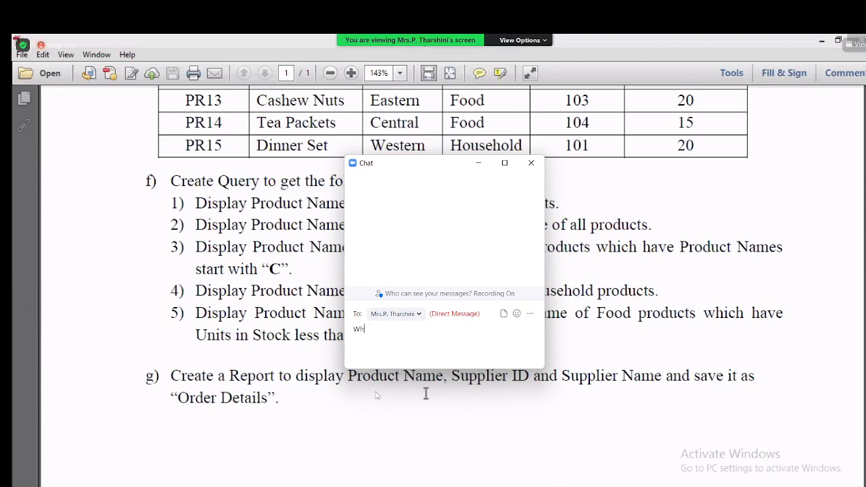
pyautogui.write('on is o')
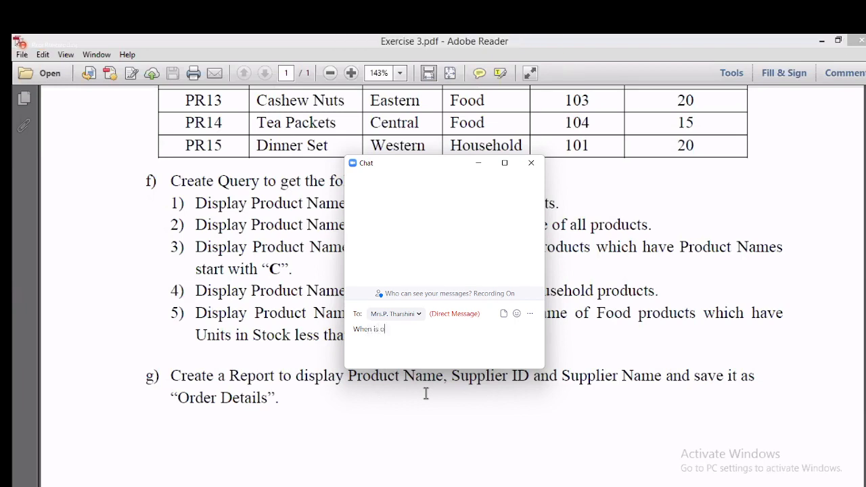
pyautogui.write('ur second semester exam wi')
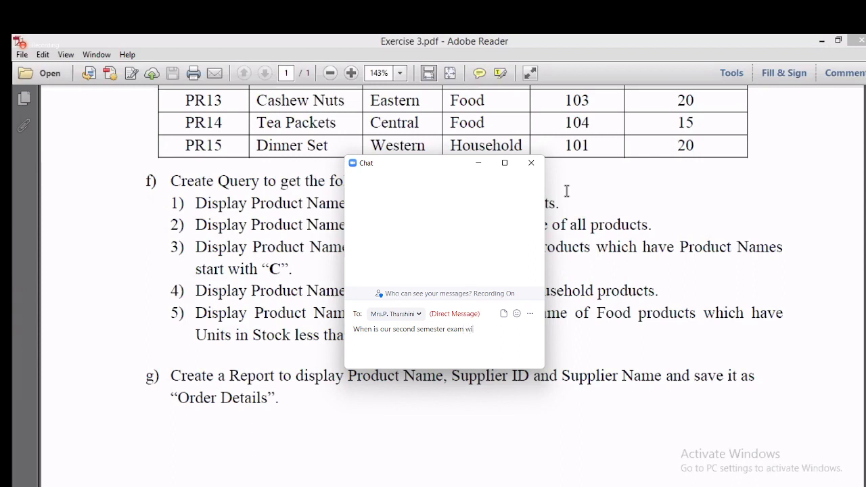
pyautogui.write('ll be sta')
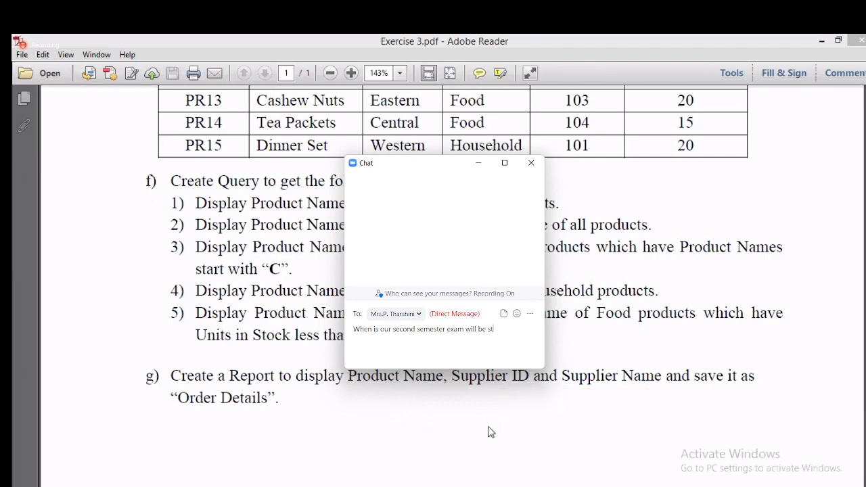
pyautogui.write('rt')
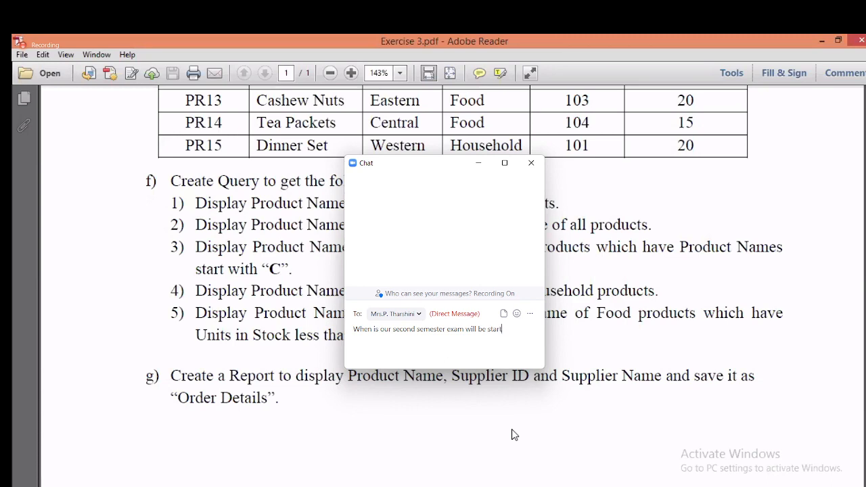
pyautogui.write('/')
pyautogui.moveTo(366, 454)
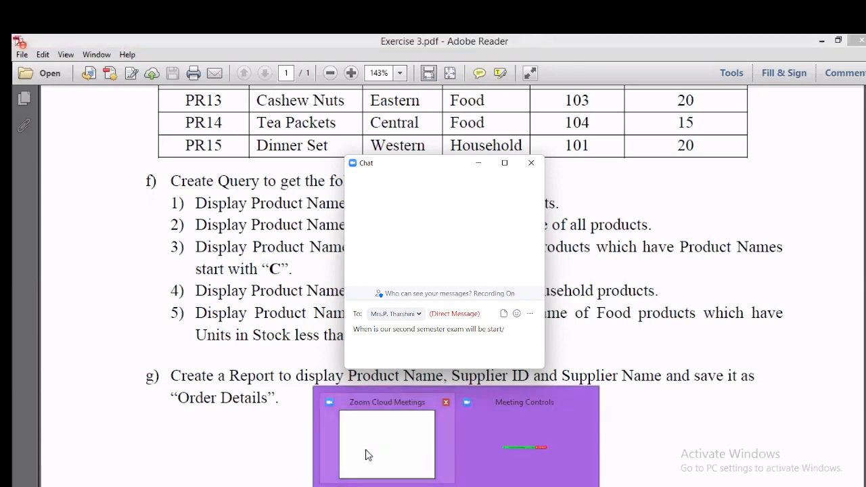
pyautogui.press('BackSpace')
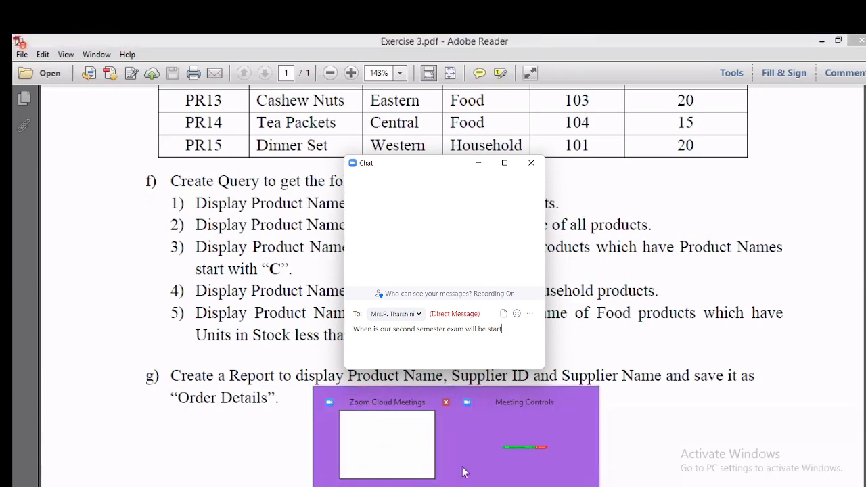
pyautogui.write('?')
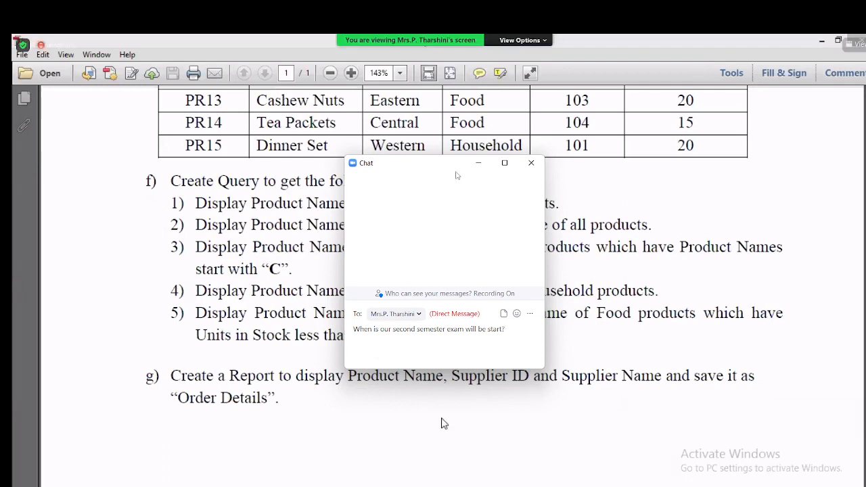
pyautogui.moveTo(444, 166); pyautogui.dragTo(750, 414)
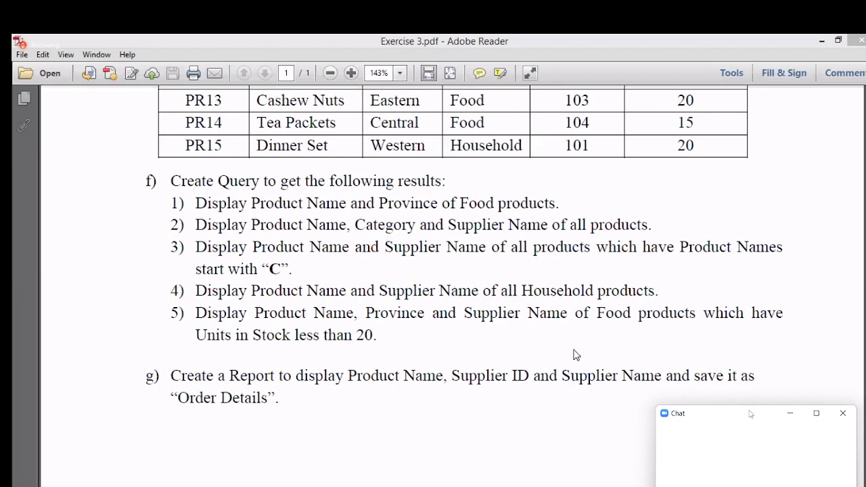
# Step: Bring the exercise PDF forward and scroll up to review sections d) and e)
pyautogui.click(579, 484)
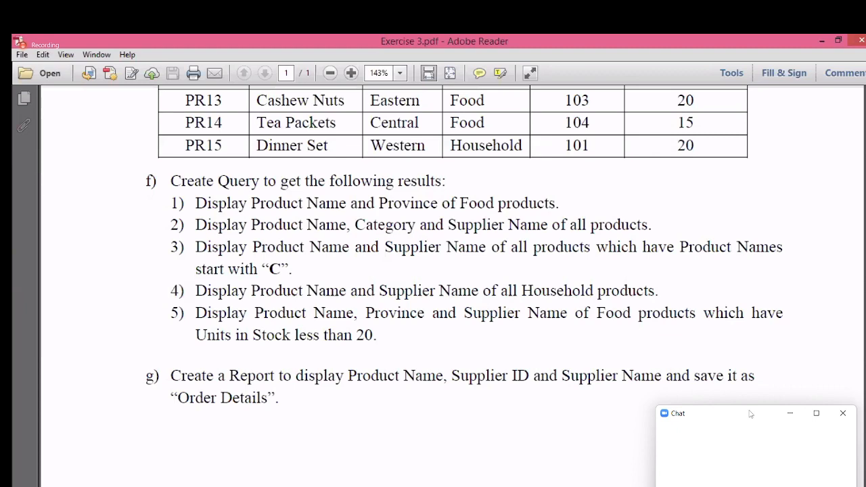
pyautogui.scroll(3, 576, 342)
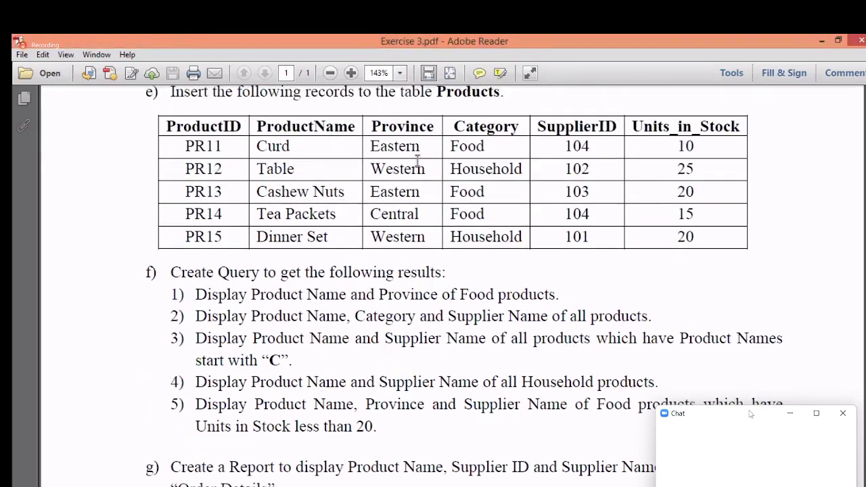
pyautogui.scroll(10, 435, 314)
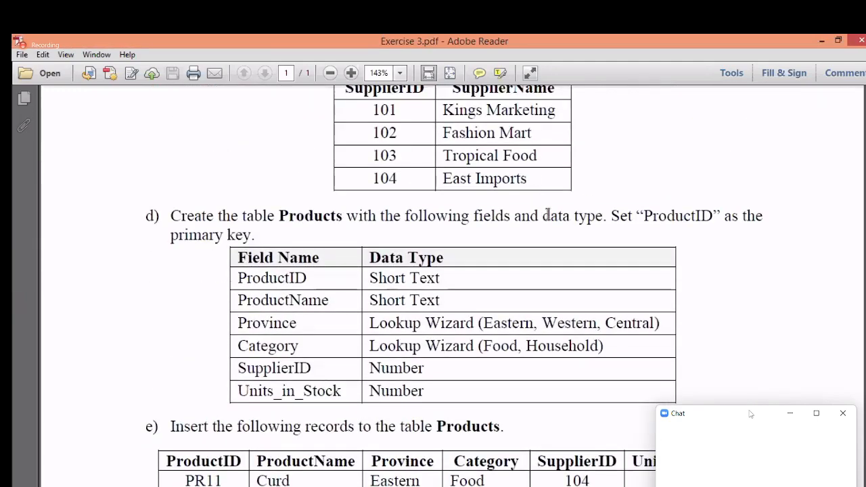
# Step: Start a new Report Wizard with the Products table as its source
pyautogui.click(129, 485)
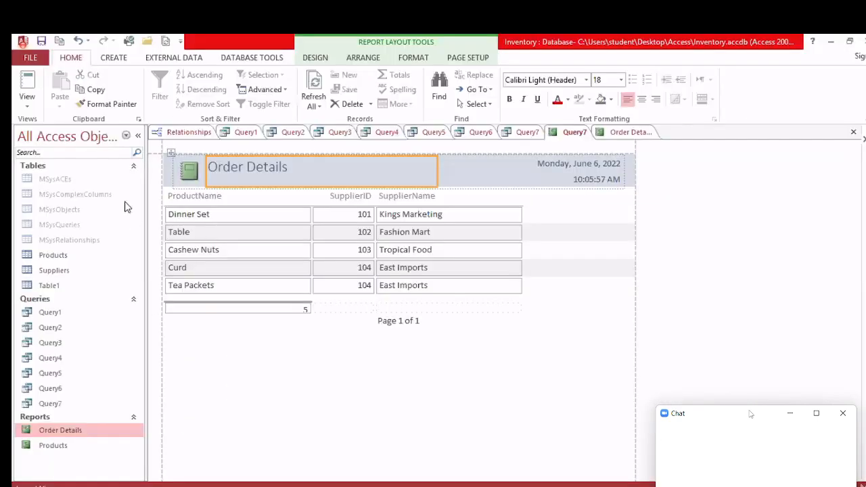
pyautogui.click(115, 58)
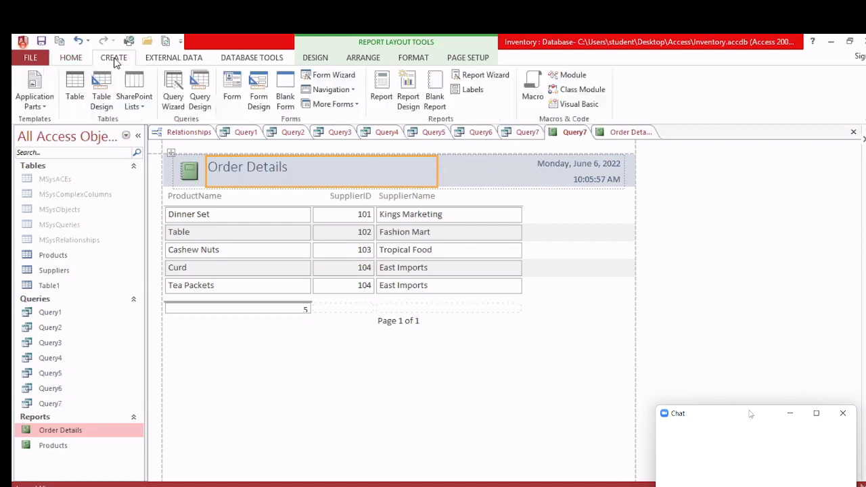
pyautogui.click(485, 77)
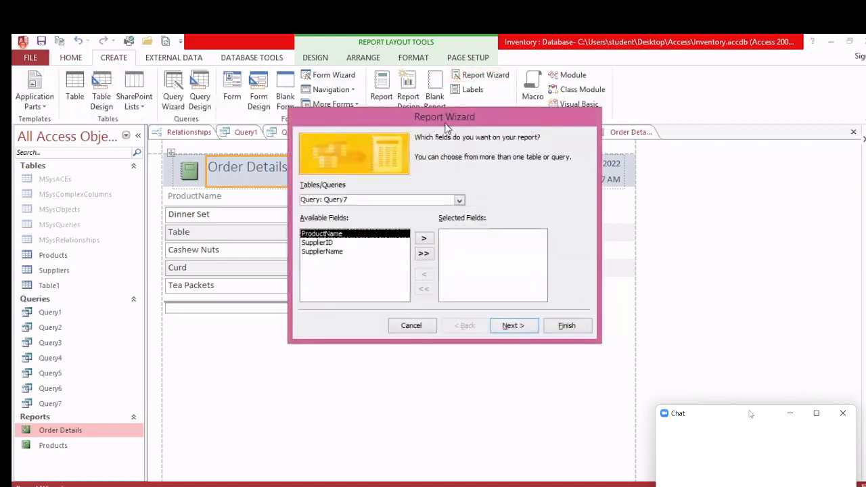
pyautogui.click(482, 162)
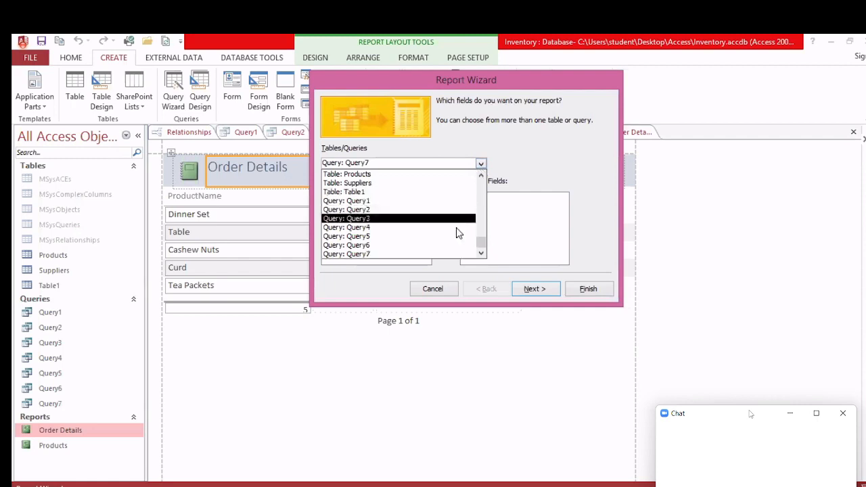
pyautogui.moveTo(481, 244); pyautogui.dragTo(480, 237)
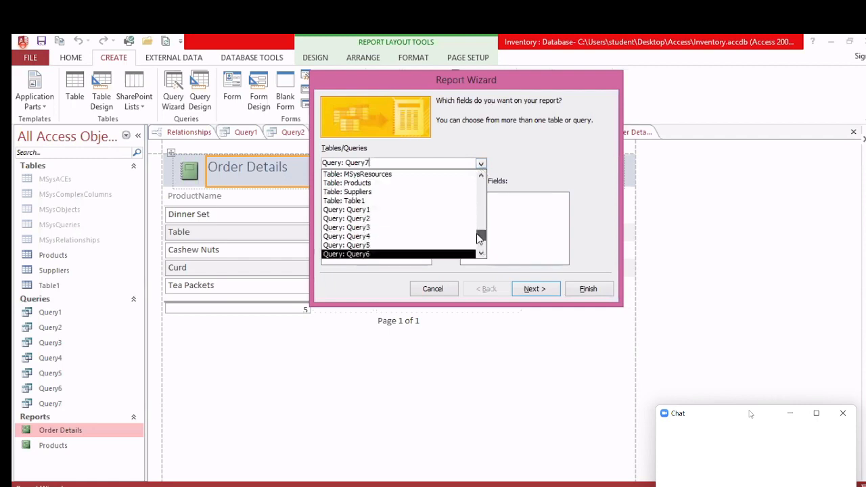
pyautogui.click(371, 187)
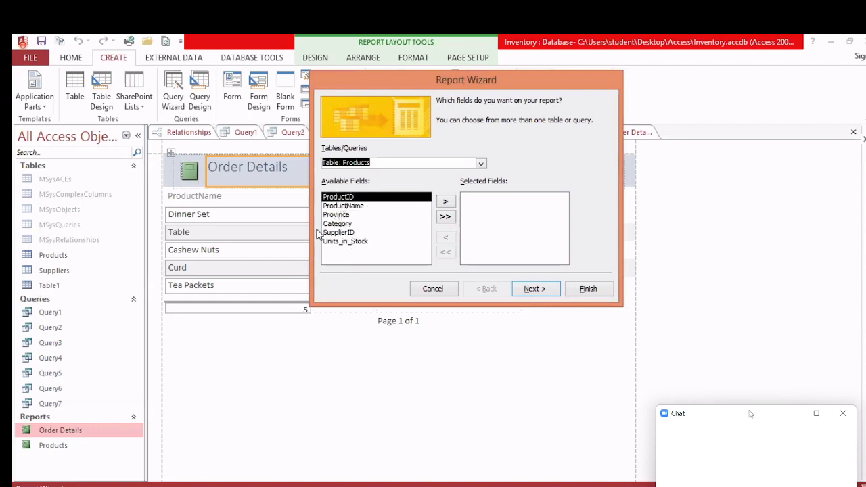
# Step: Select ProductName, Province and Category as the report fields
pyautogui.click(445, 216)
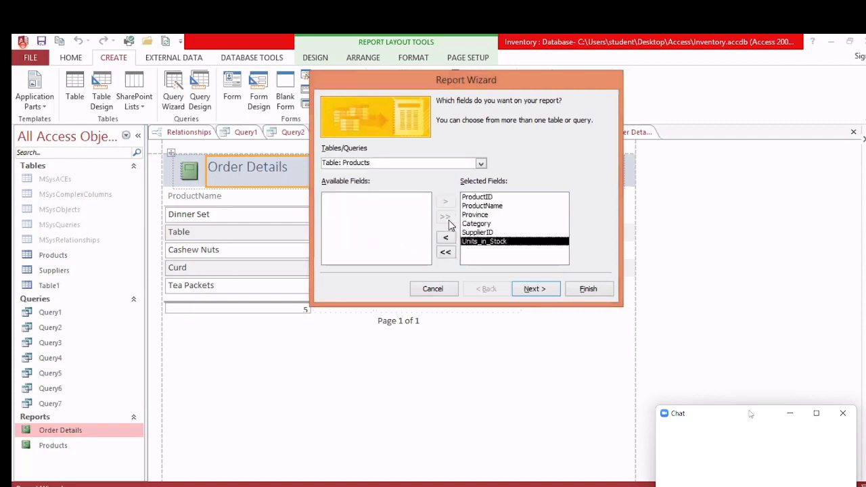
pyautogui.click(446, 254)
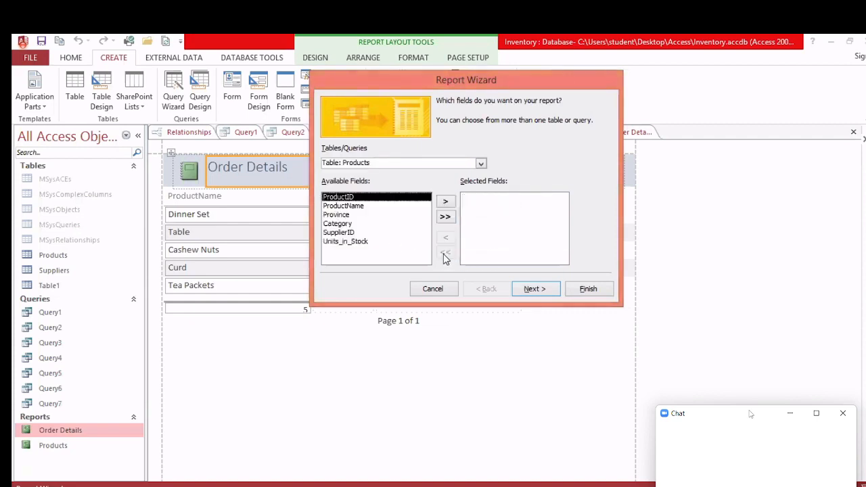
pyautogui.click(333, 207)
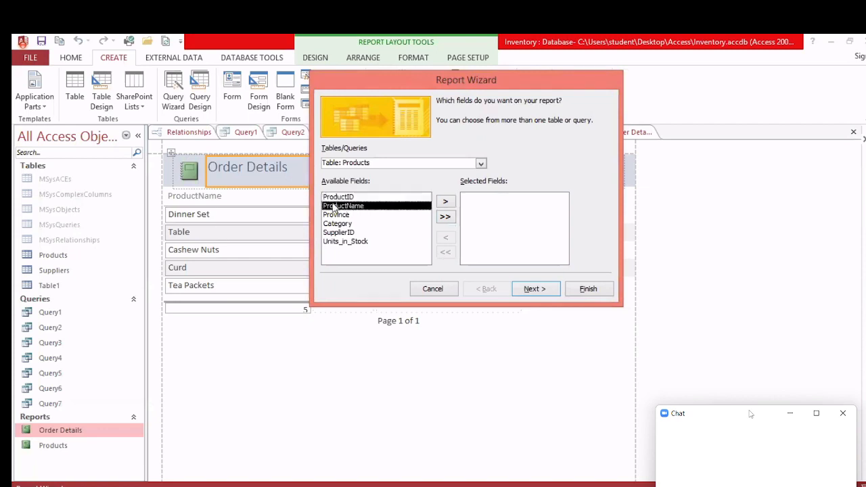
pyautogui.click(445, 201)
pyautogui.click(445, 201)
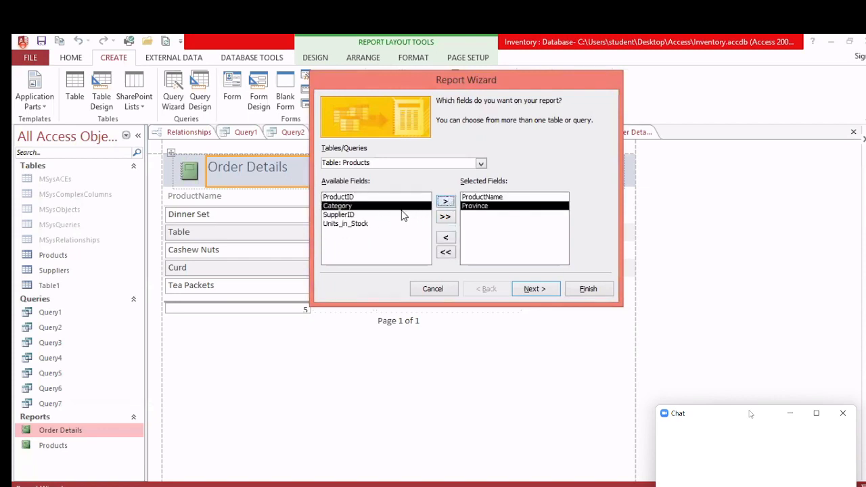
pyautogui.click(392, 215)
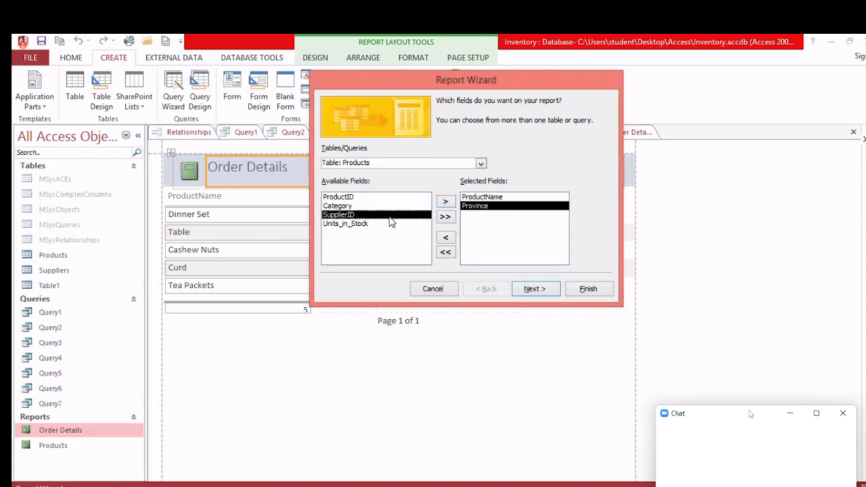
pyautogui.click(386, 206)
pyautogui.click(445, 201)
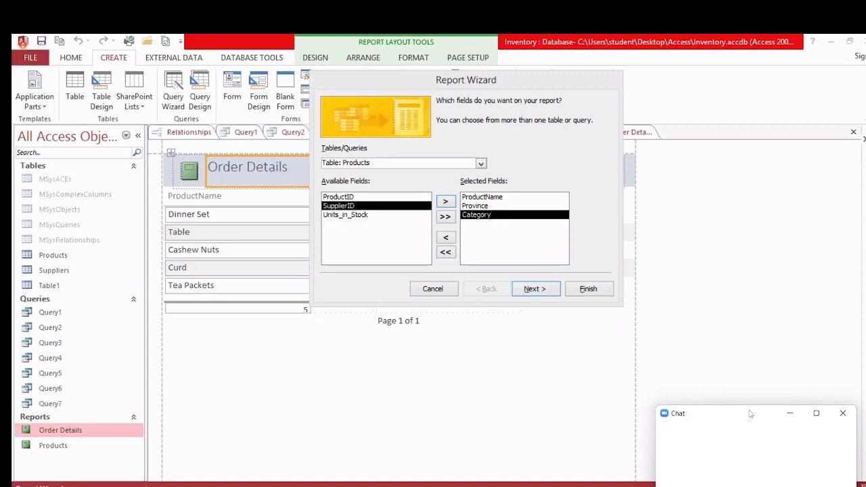
# Step: Advance past grouping, sorting and layout to the report title step
pyautogui.click(536, 289)
pyautogui.click(534, 289)
pyautogui.click(534, 289)
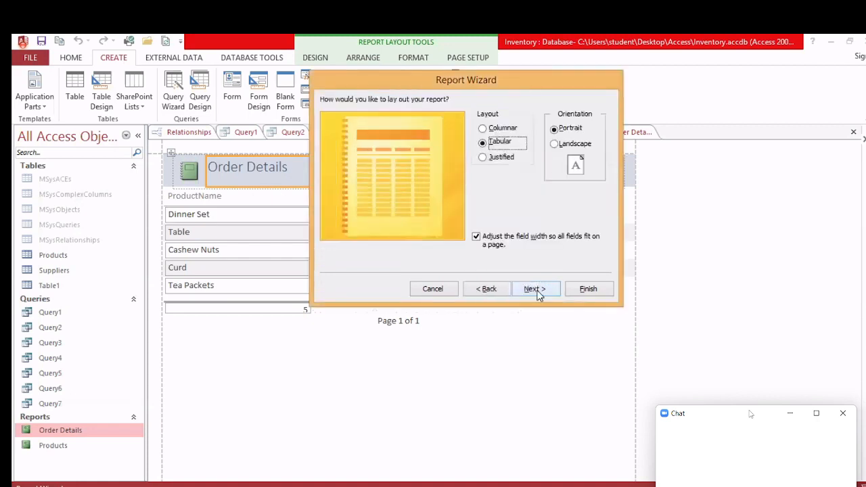
pyautogui.click(538, 292)
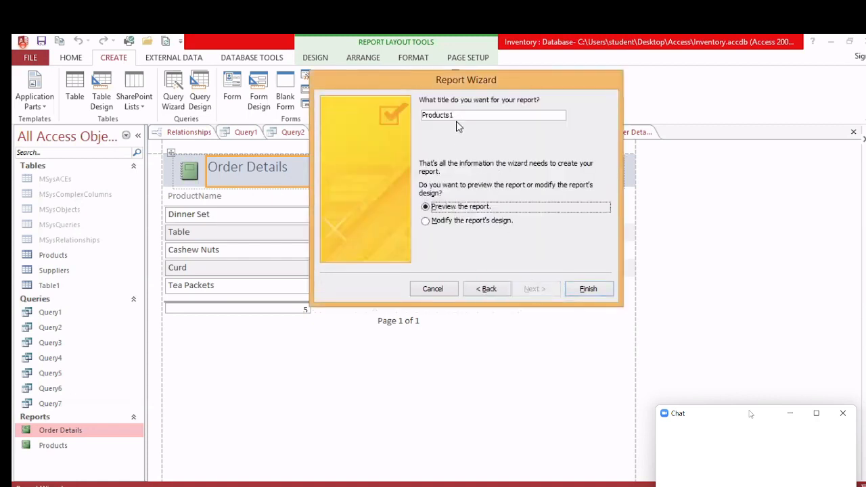
# Step: Title the wizard report 'Product Details' and finish it to preview the report
pyautogui.moveTo(466, 118); pyautogui.dragTo(418, 117)
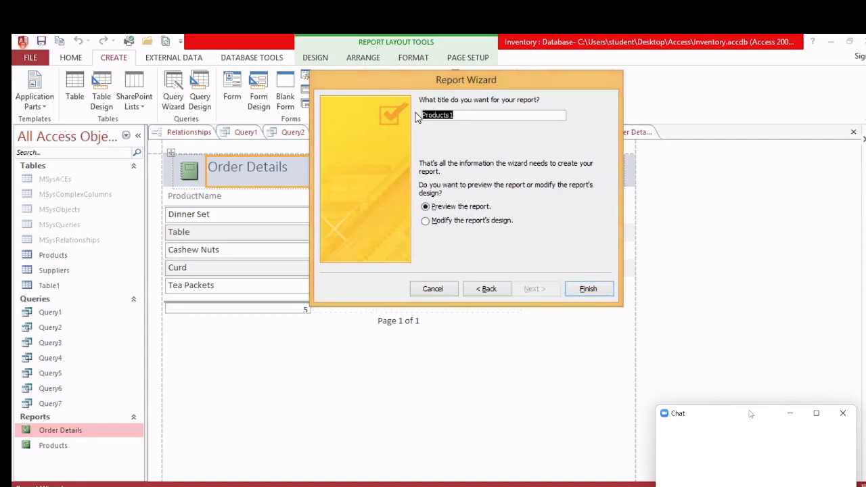
pyautogui.write('Product Details')
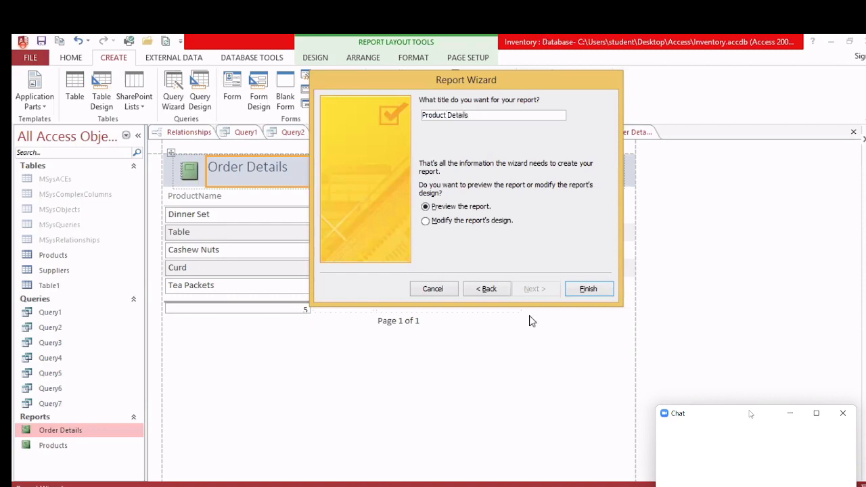
pyautogui.click(588, 289)
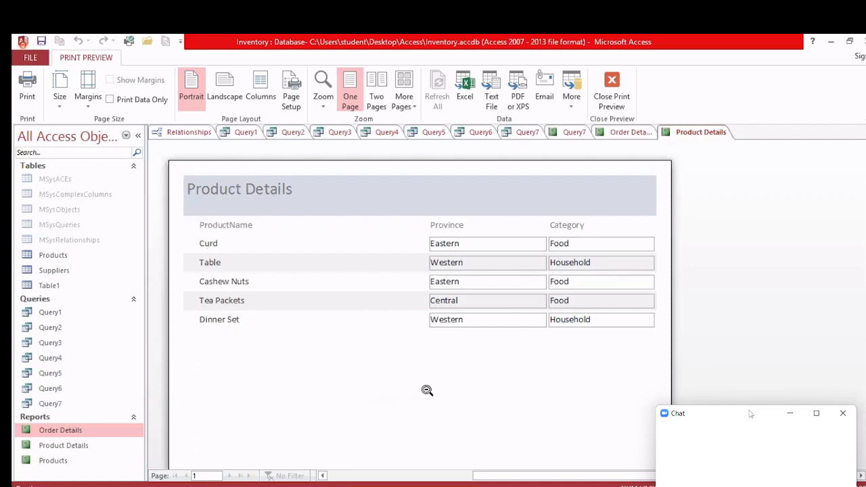
# Step: Check the report task in the Exercise 3 PDF instructions
pyautogui.click(831, 41)
pyautogui.scroll(-5, 457, 287)
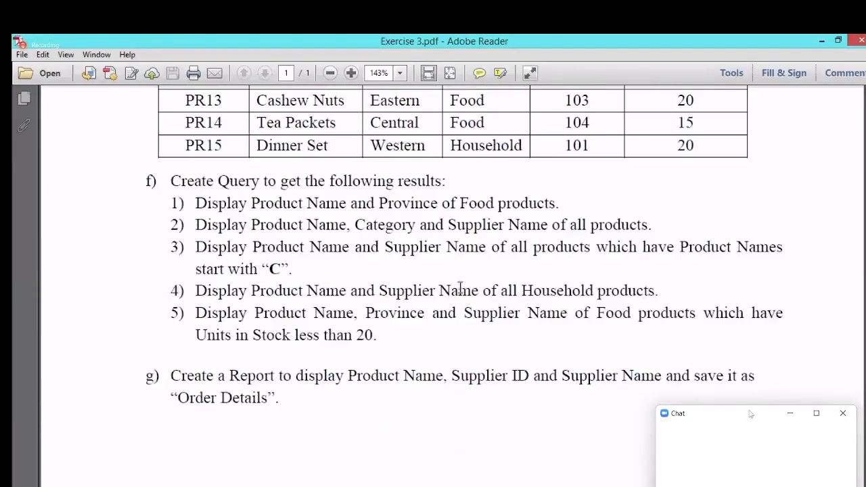
pyautogui.moveTo(189, 383); pyautogui.dragTo(308, 406)
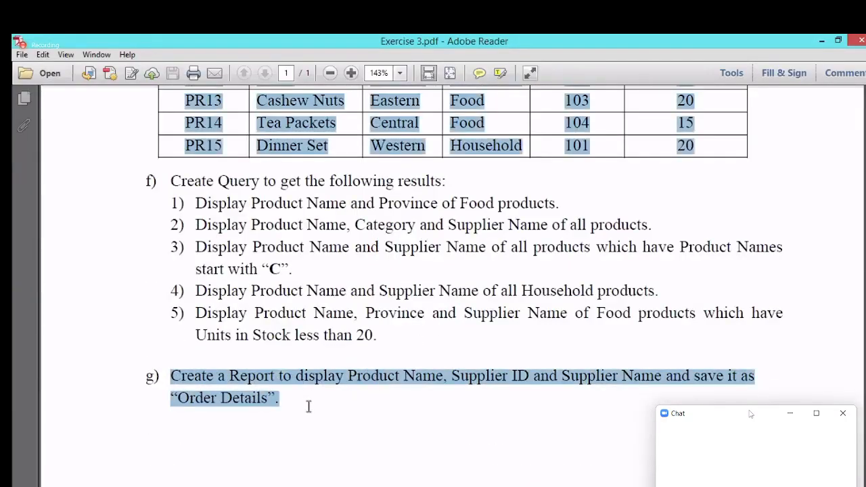
pyautogui.click(477, 378)
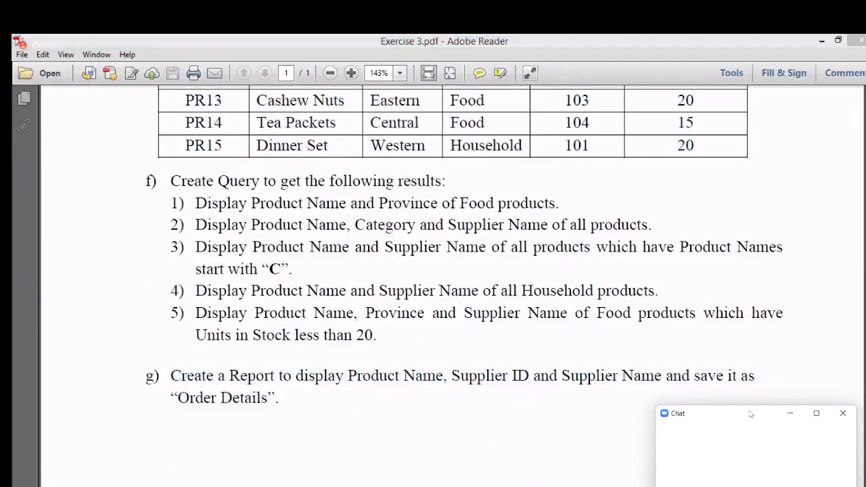
# Step: Return to Access and close the Product Details print preview
pyautogui.click(821, 41)
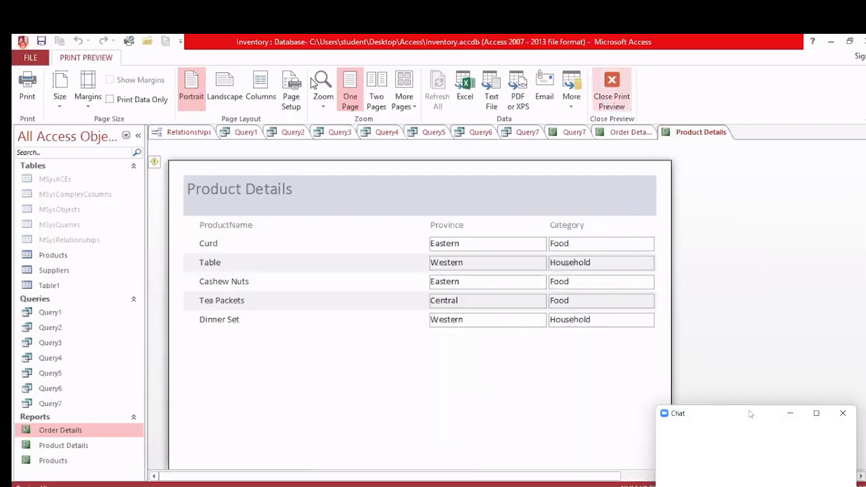
pyautogui.click(612, 87)
pyautogui.click(115, 58)
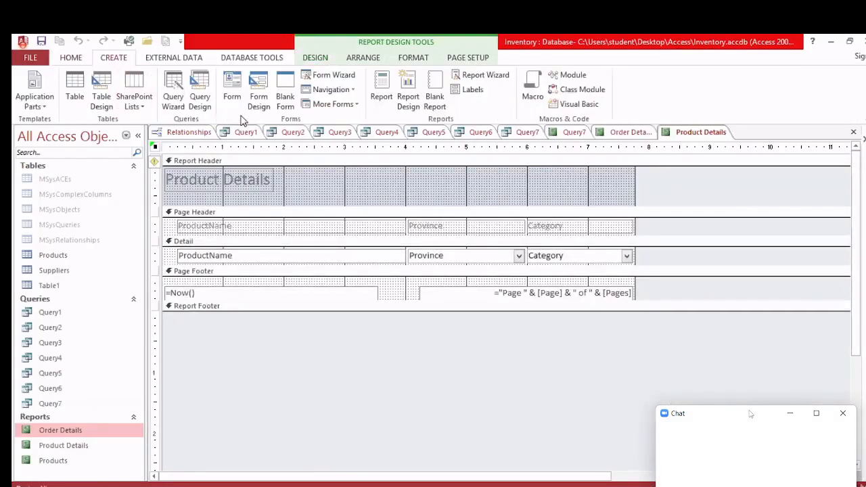
# Step: Start a new query design with the Products and Suppliers tables added
pyautogui.click(199, 91)
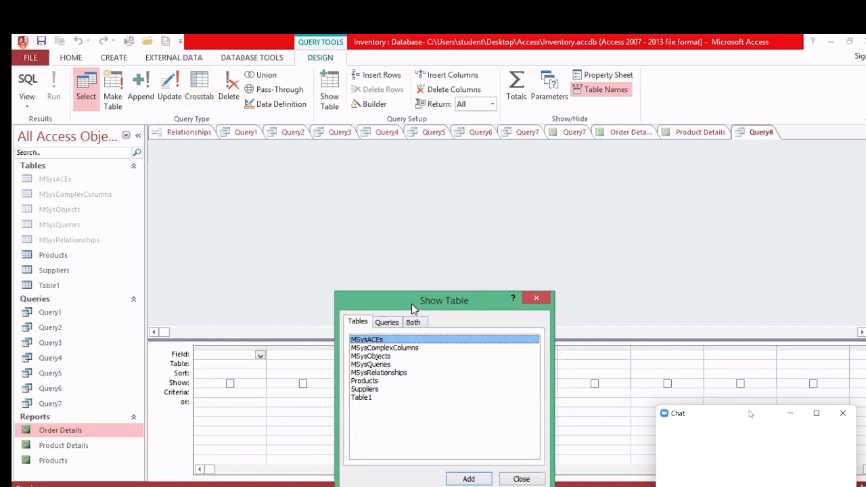
pyautogui.moveTo(413, 310); pyautogui.dragTo(434, 134)
pyautogui.click(385, 206)
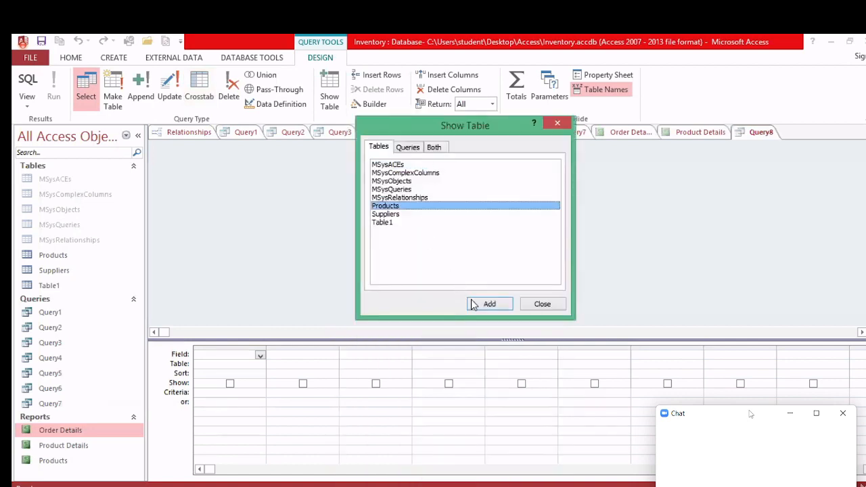
pyautogui.click(484, 304)
pyautogui.click(396, 214)
pyautogui.click(487, 303)
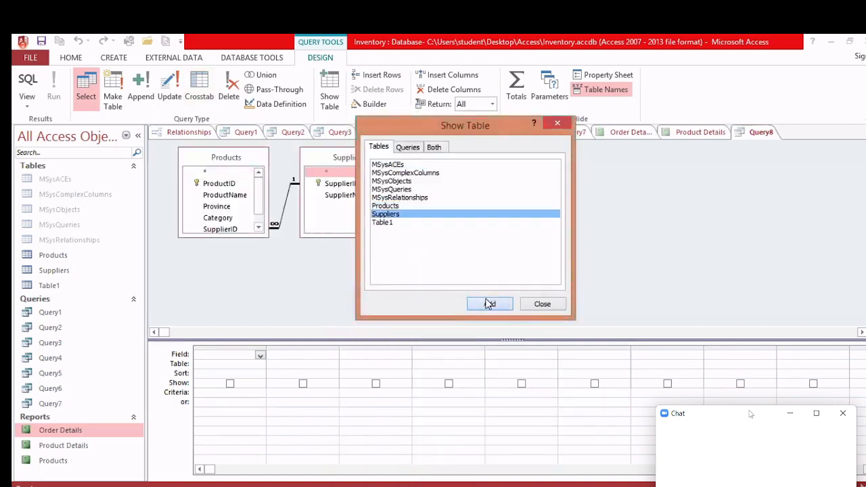
pyautogui.click(541, 305)
# Step: Add ProductName, SupplierID and SupplierName to the query grid, checking the PDF requirements
pyautogui.click(236, 199)
pyautogui.doubleClick(237, 197)
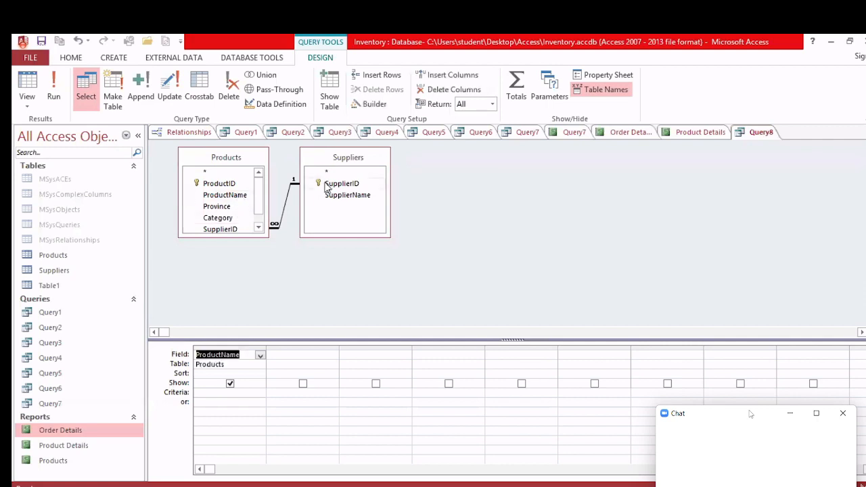
pyautogui.doubleClick(332, 183)
pyautogui.doubleClick(343, 199)
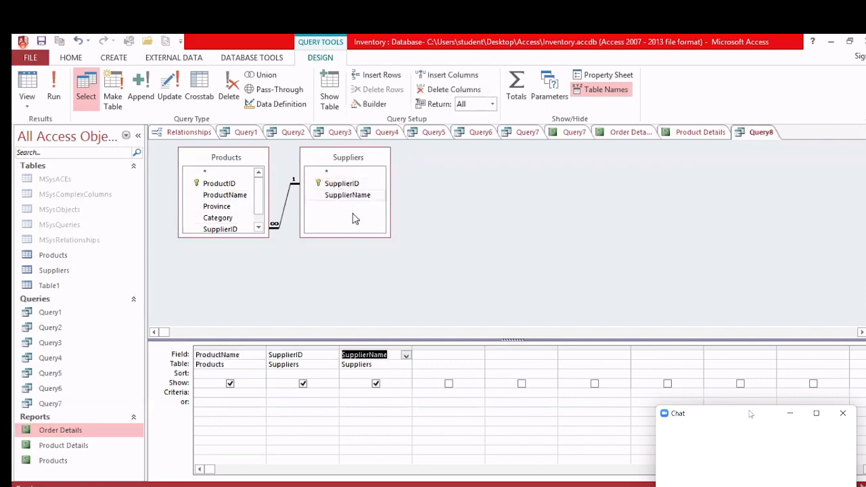
pyautogui.click(538, 486)
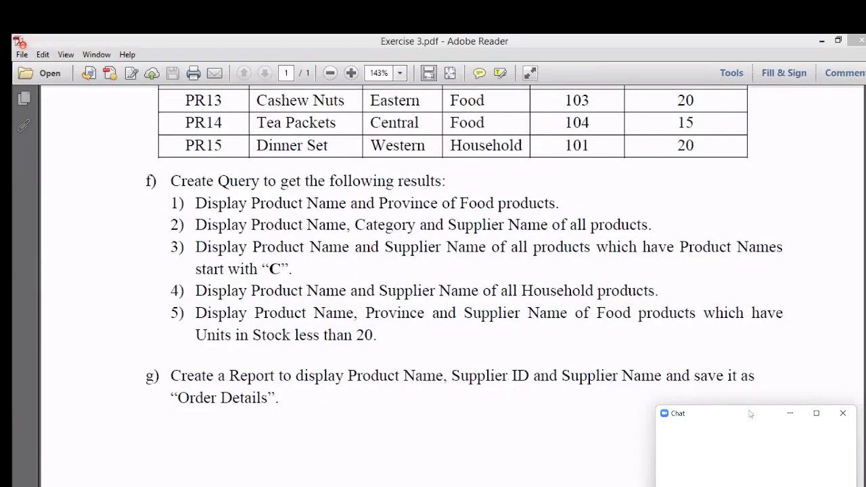
pyautogui.hotkey('alt', 'Tab')
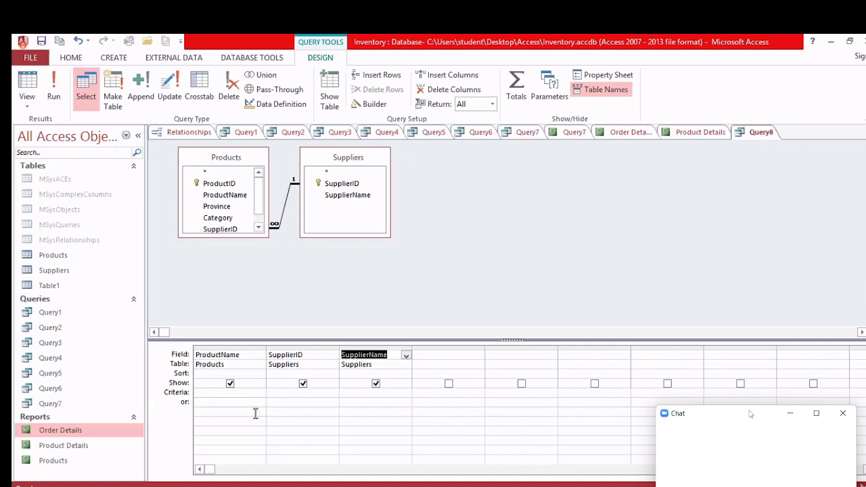
# Step: Run the query listing five products with SupplierID and SupplierName, and save it as Query8
pyautogui.click(53, 108)
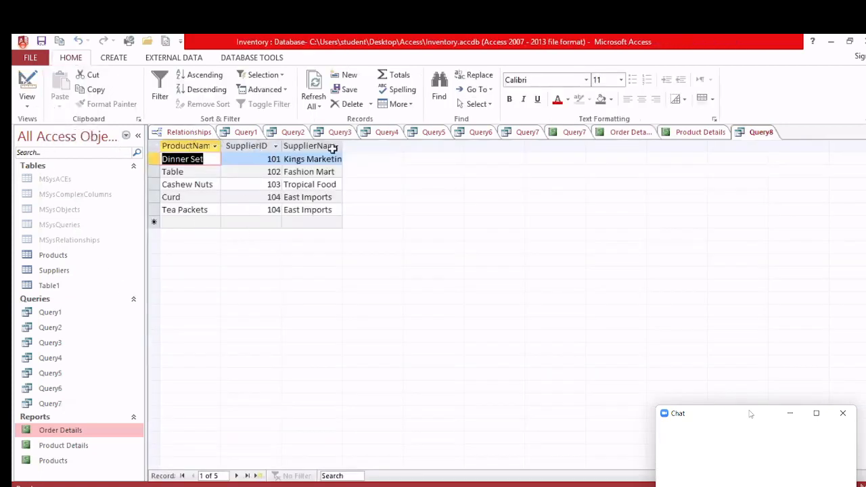
pyautogui.rightClick(761, 132)
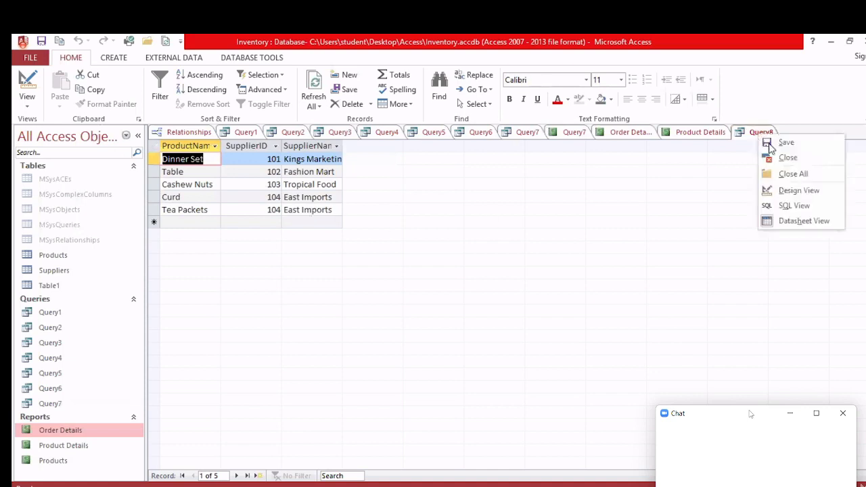
pyautogui.click(771, 143)
pyautogui.click(436, 223)
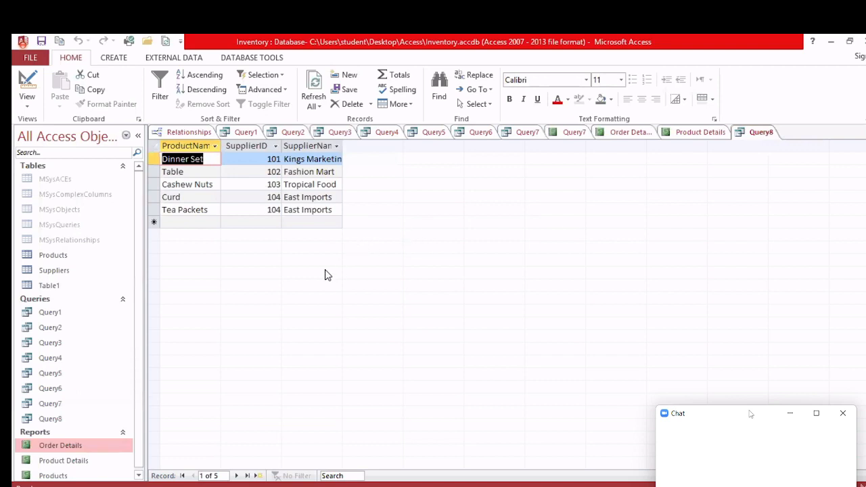
pyautogui.scroll(-1, 138, 370)
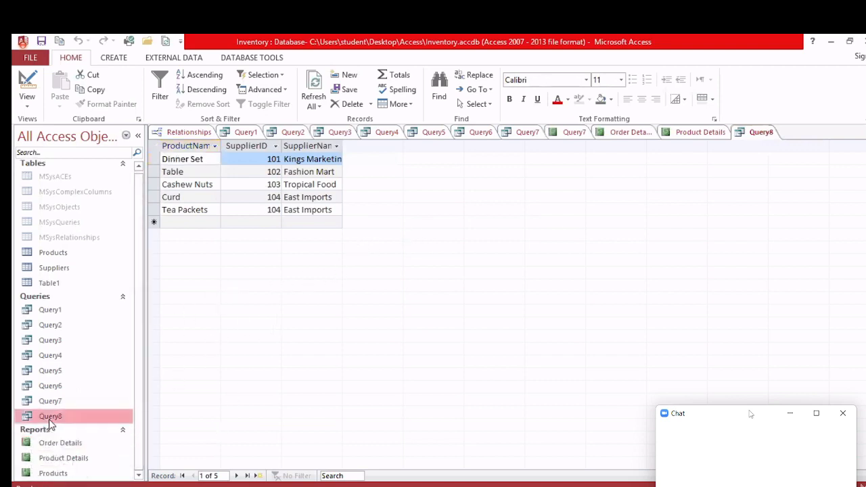
# Step: Build a quick report from Query8 and retitle its heading 'Order details'
pyautogui.click(114, 57)
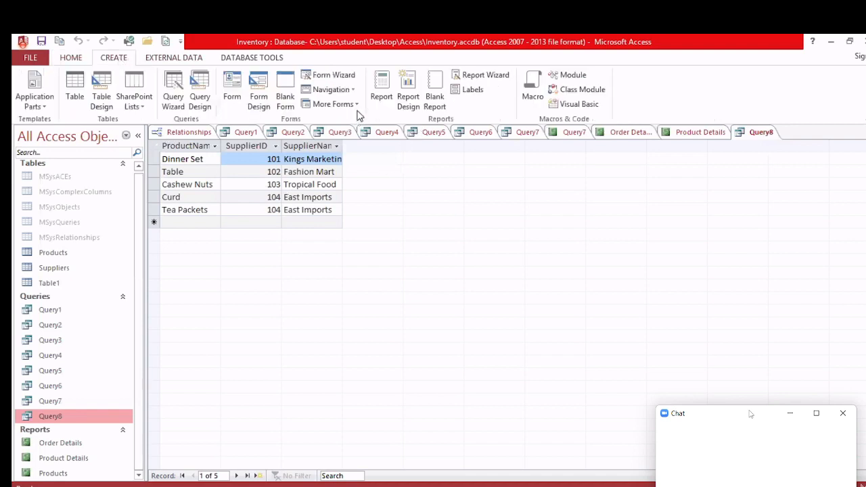
pyautogui.click(382, 101)
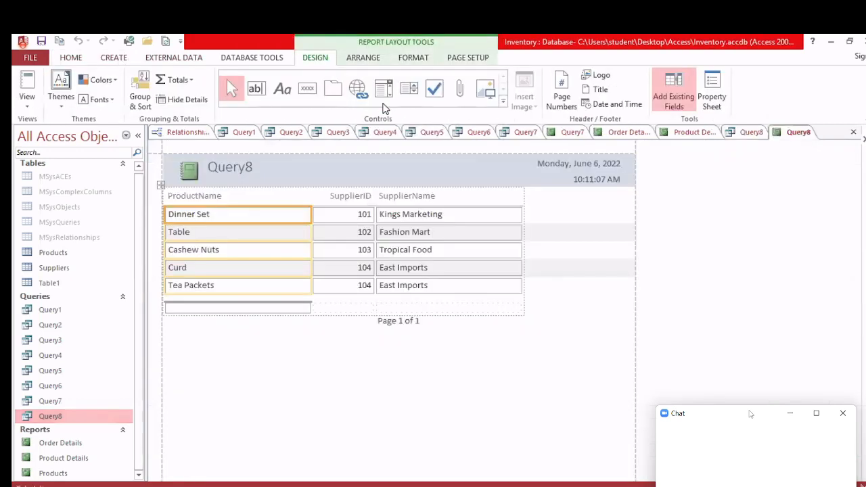
pyautogui.click(249, 166)
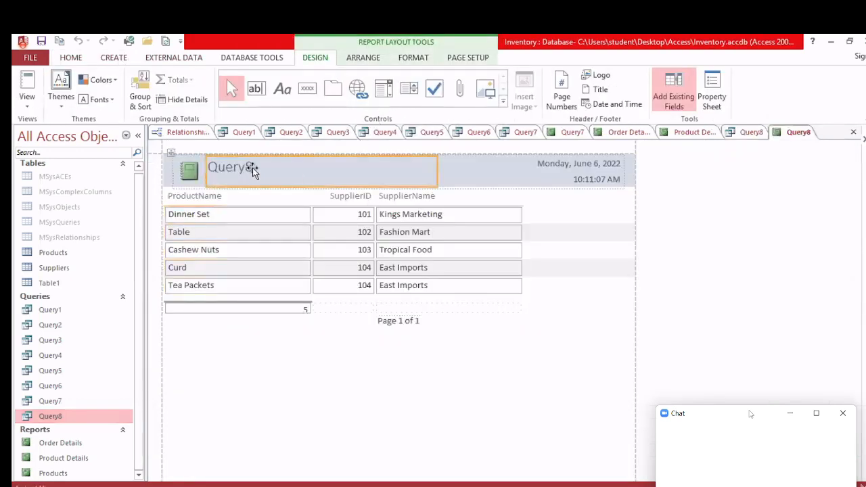
pyautogui.doubleClick(252, 167)
pyautogui.write('Order det')
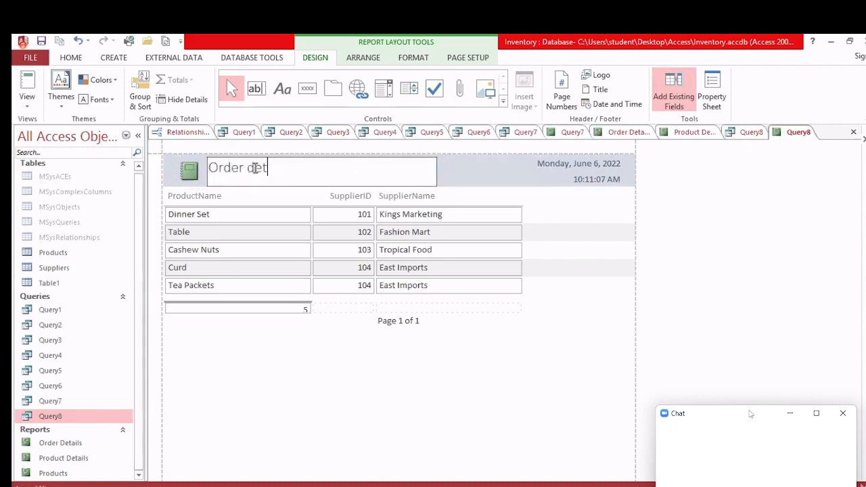
pyautogui.write('ails')
pyautogui.click(472, 174)
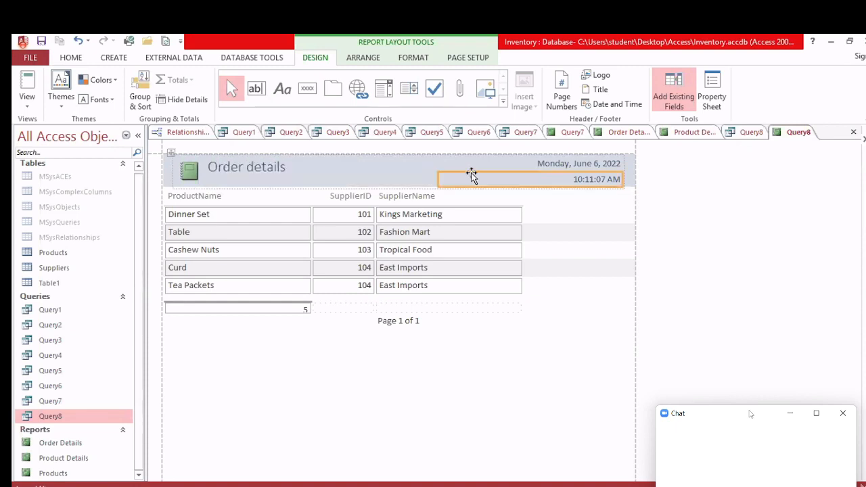
pyautogui.click(106, 60)
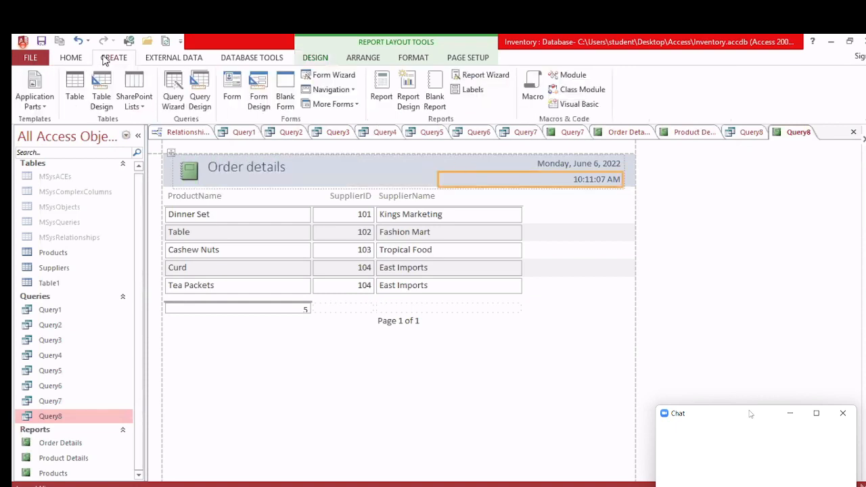
# Step: Run the Report Wizard on Query8 with all three fields in a tabular portrait layout
pyautogui.click(475, 77)
pyautogui.click(459, 199)
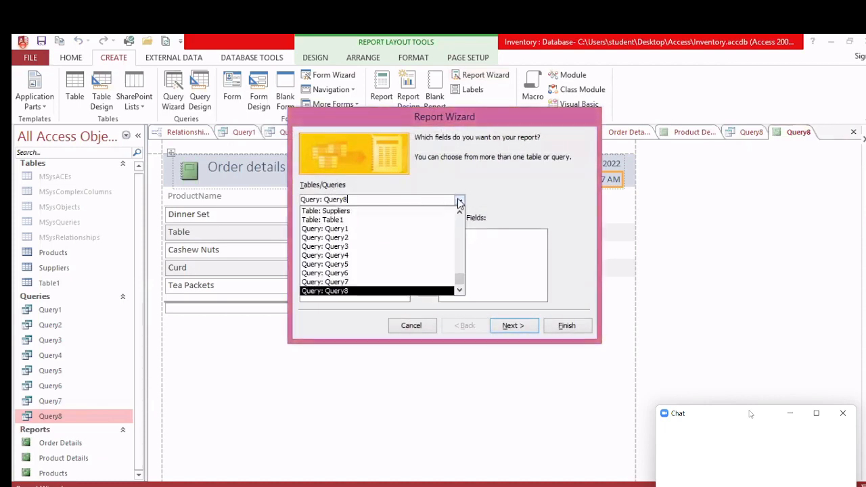
pyautogui.click(431, 295)
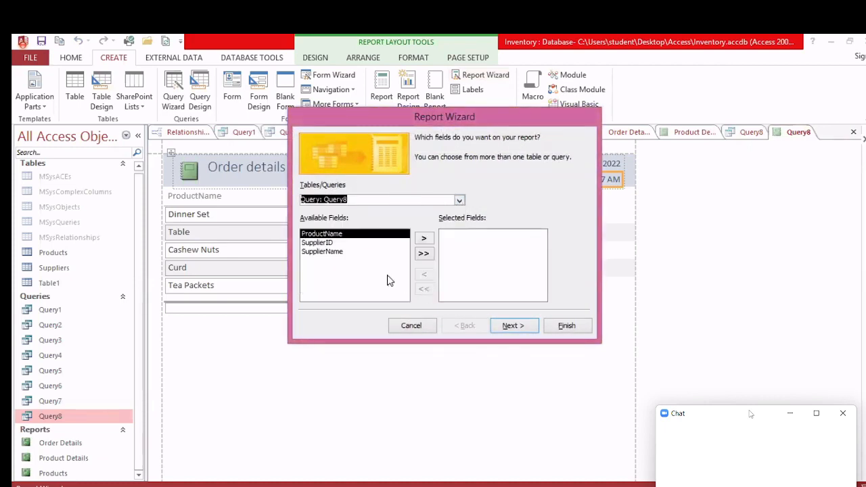
pyautogui.click(424, 254)
pyautogui.click(509, 326)
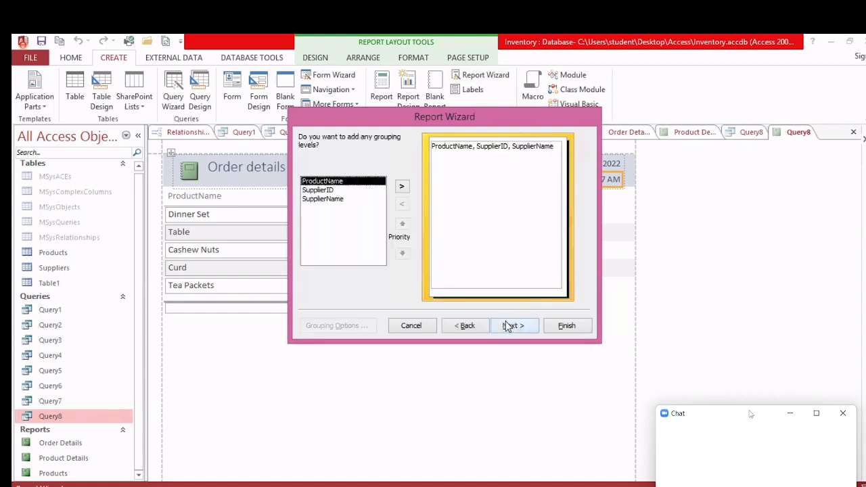
pyautogui.click(508, 325)
pyautogui.click(509, 325)
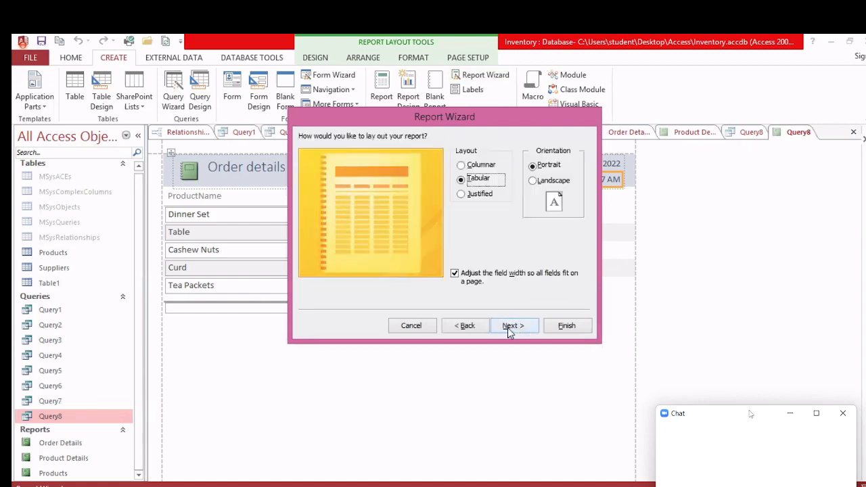
pyautogui.click(508, 326)
pyautogui.click(466, 326)
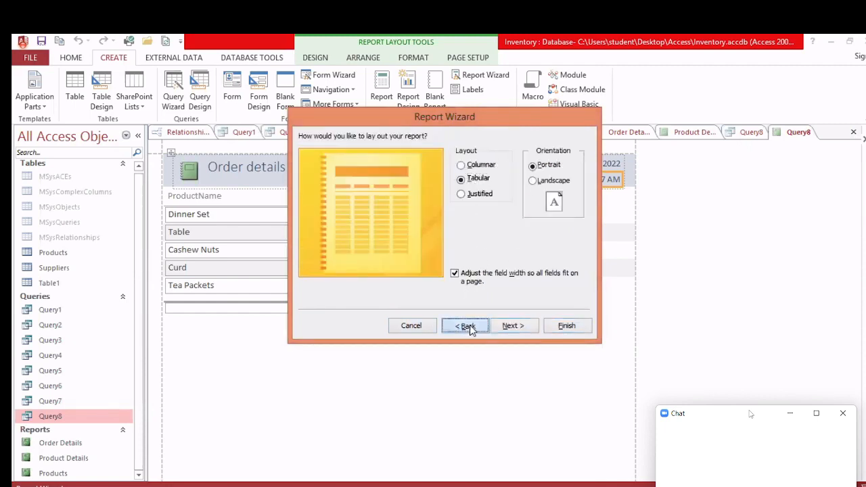
pyautogui.click(465, 325)
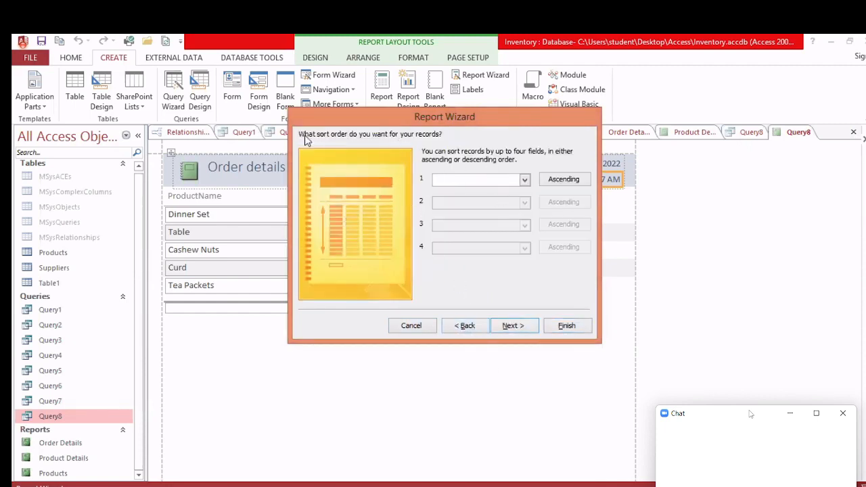
pyautogui.click(470, 326)
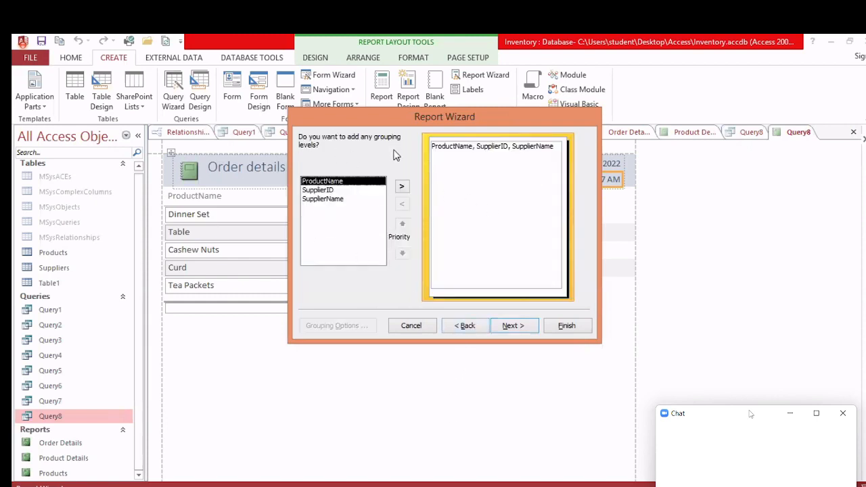
pyautogui.click(511, 326)
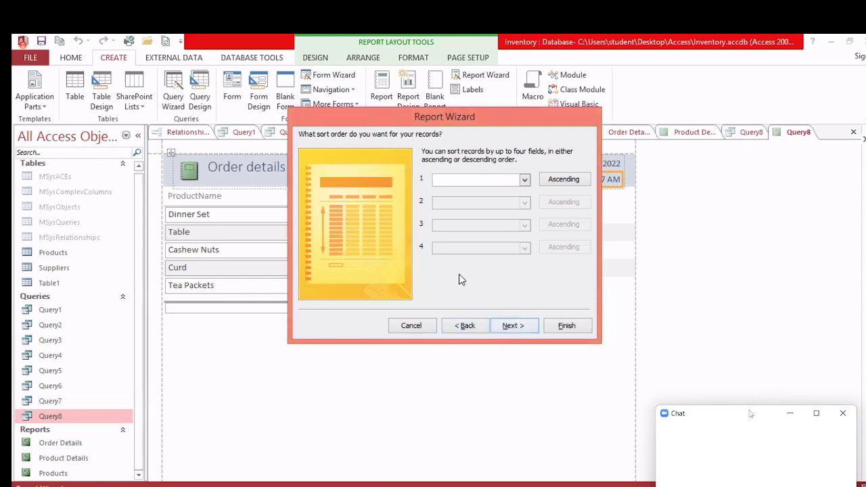
pyautogui.click(513, 328)
pyautogui.click(513, 327)
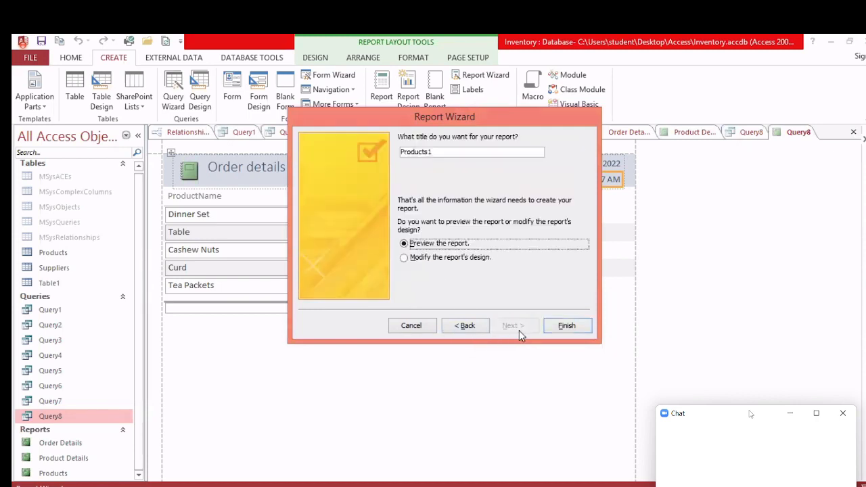
# Step: Title the report 'Order Details 2' after the duplicate-name warning and finish the wizard
pyautogui.doubleClick(440, 153)
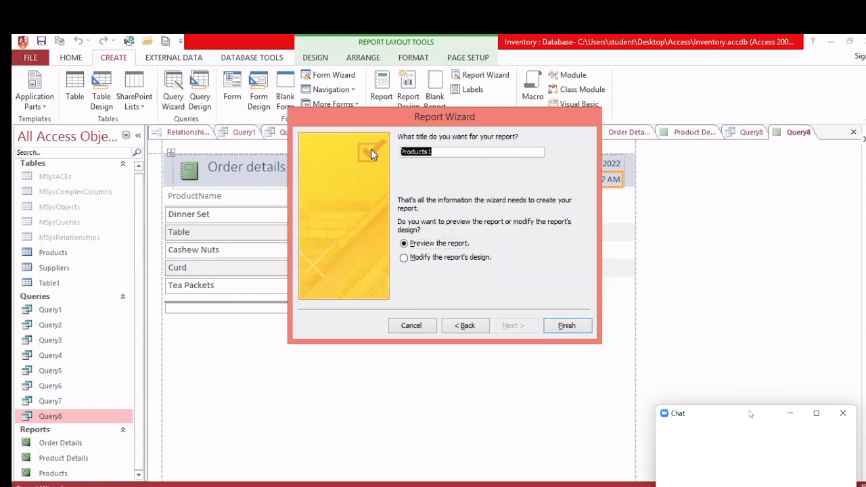
pyautogui.write('Order Details')
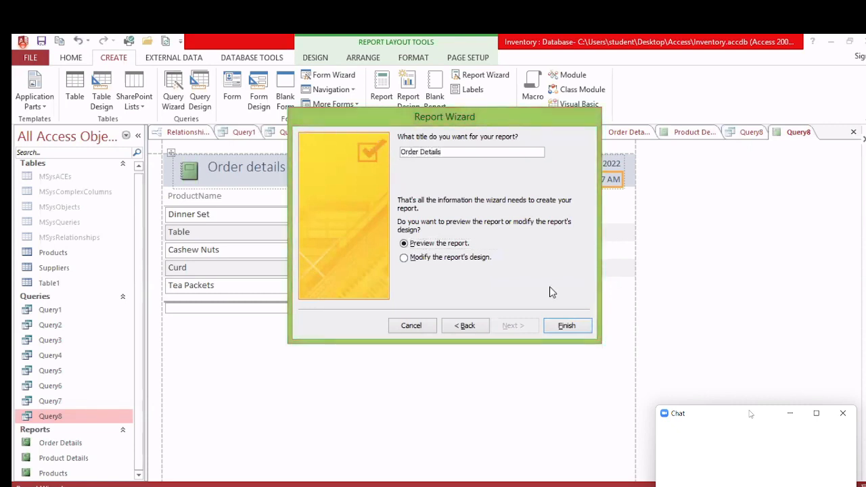
pyautogui.click(567, 327)
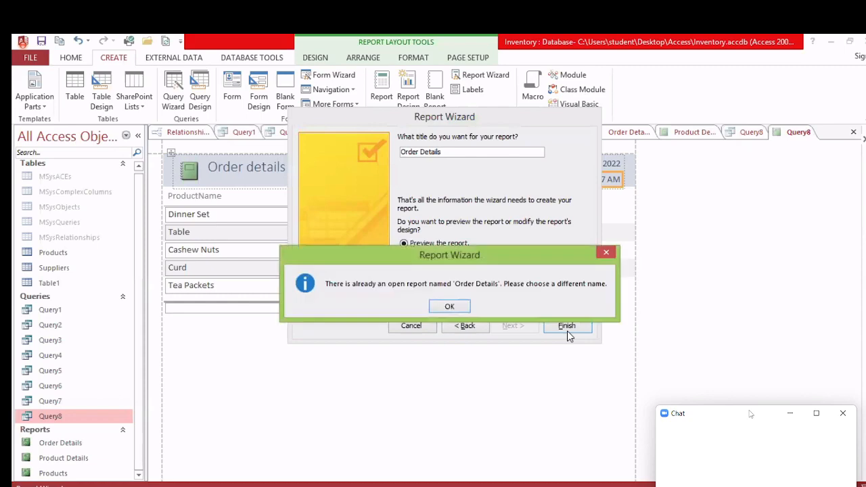
pyautogui.click(449, 305)
pyautogui.click(449, 151)
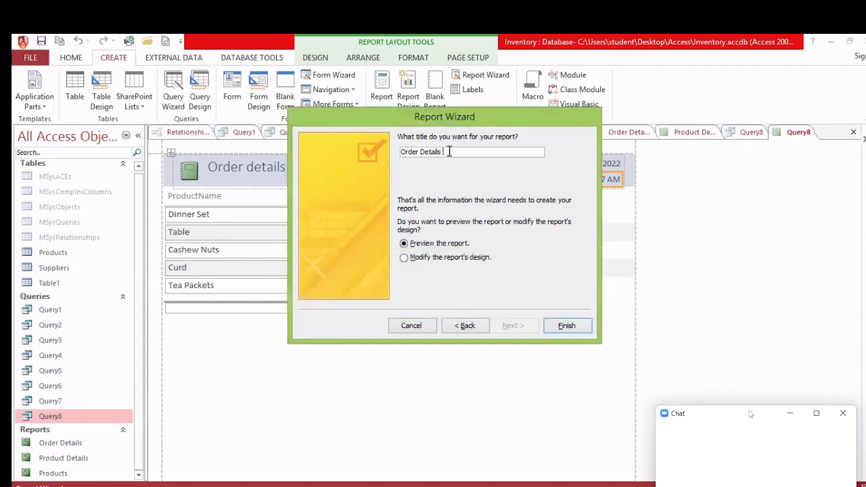
pyautogui.write('2')
pyautogui.click(565, 327)
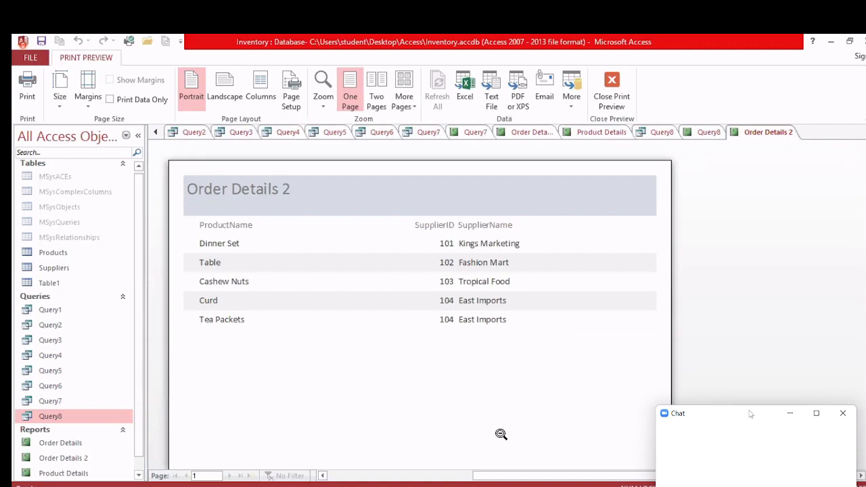
pyautogui.hotkey('alt', 'Tab')
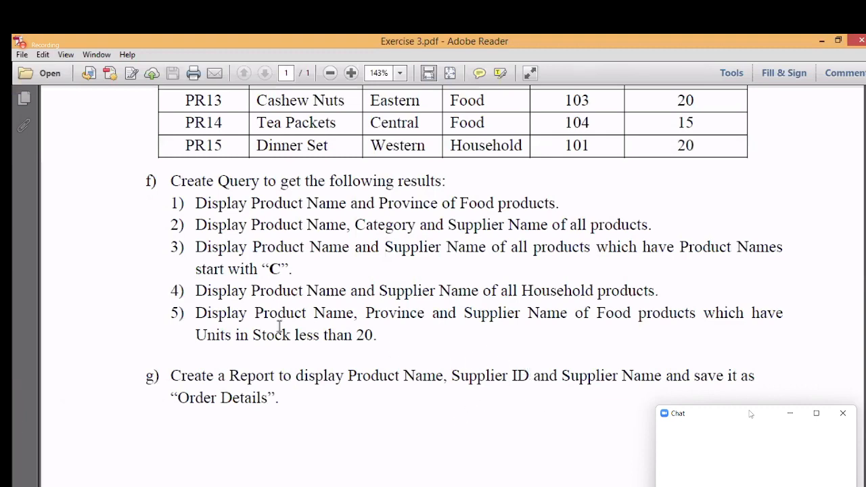
# Step: Reread the Exercise 3 tasks in the PDF, then return to the Order Details 2 preview
pyautogui.hotkey('alt', 'Tab')
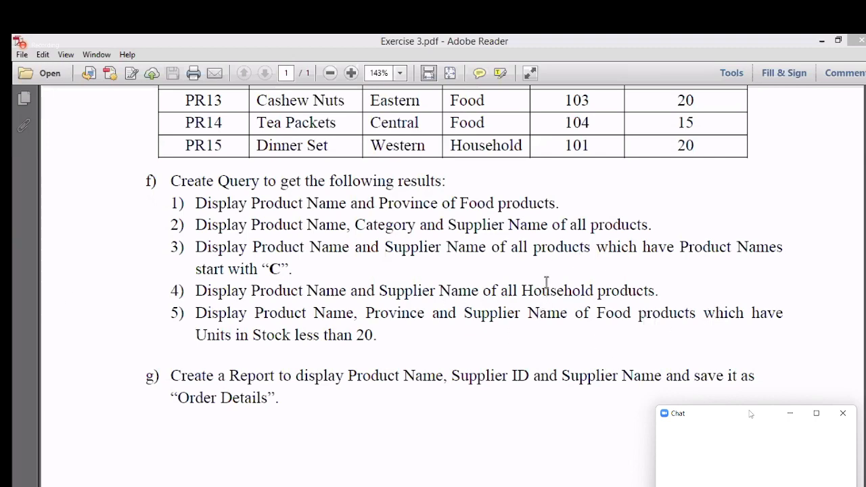
pyautogui.scroll(5, 546, 280)
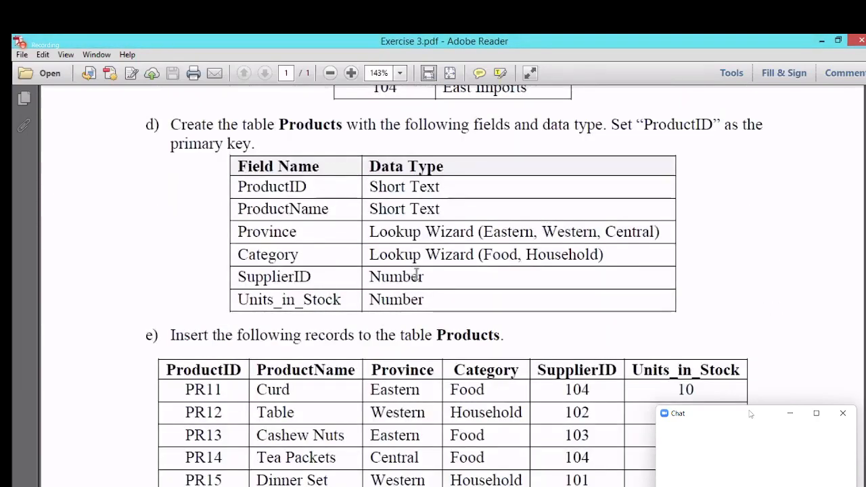
pyautogui.scroll(-3, 365, 295)
pyautogui.scroll(-3, 576, 277)
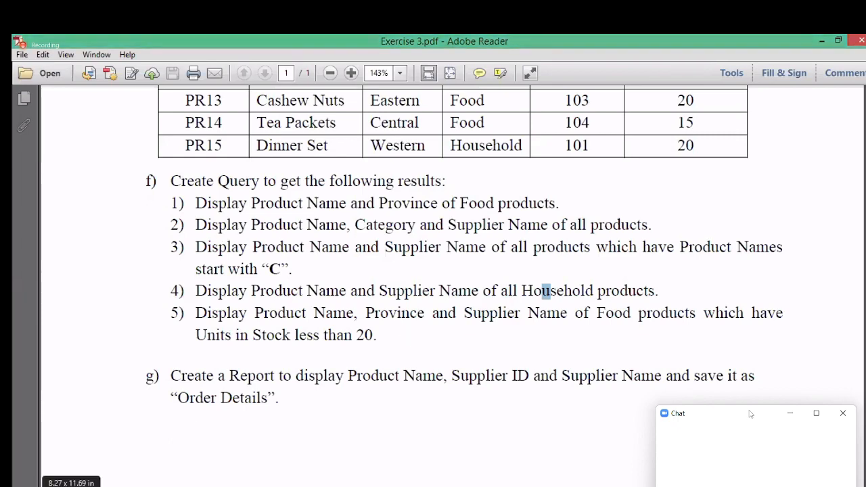
pyautogui.hotkey('alt', 'Tab')
pyautogui.scroll(-2, 47, 341)
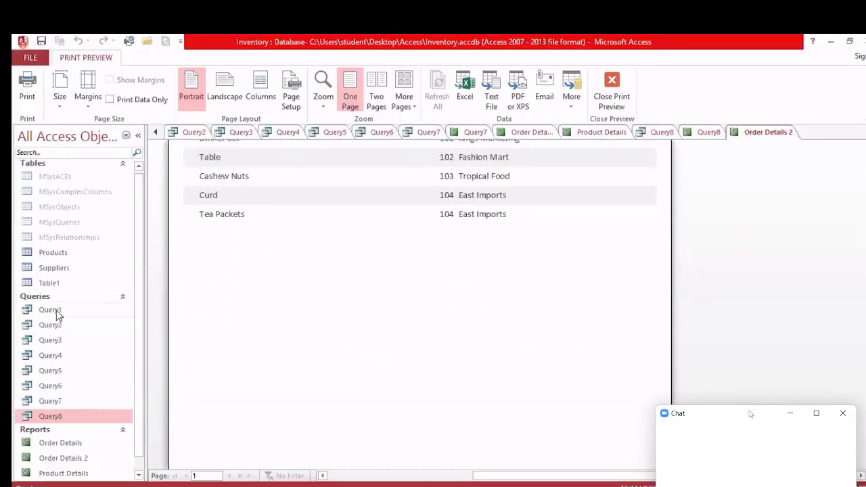
pyautogui.click(57, 311)
pyautogui.click(56, 327)
pyautogui.click(58, 343)
pyautogui.click(56, 370)
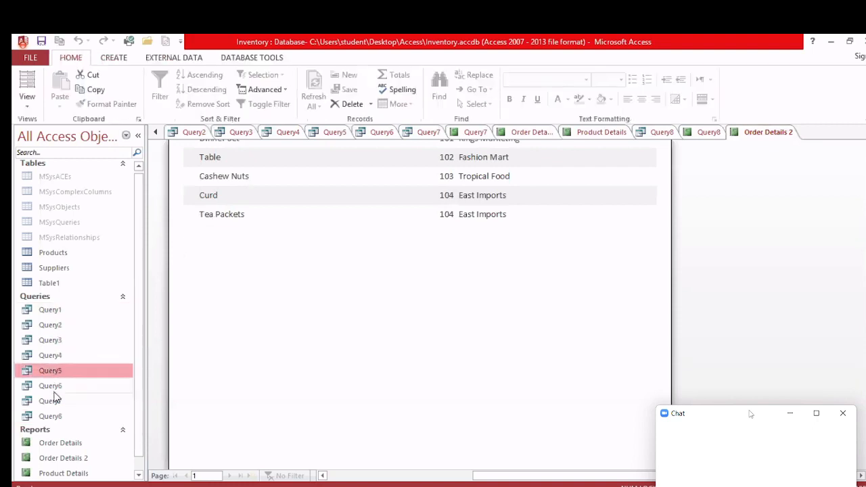
pyautogui.click(57, 311)
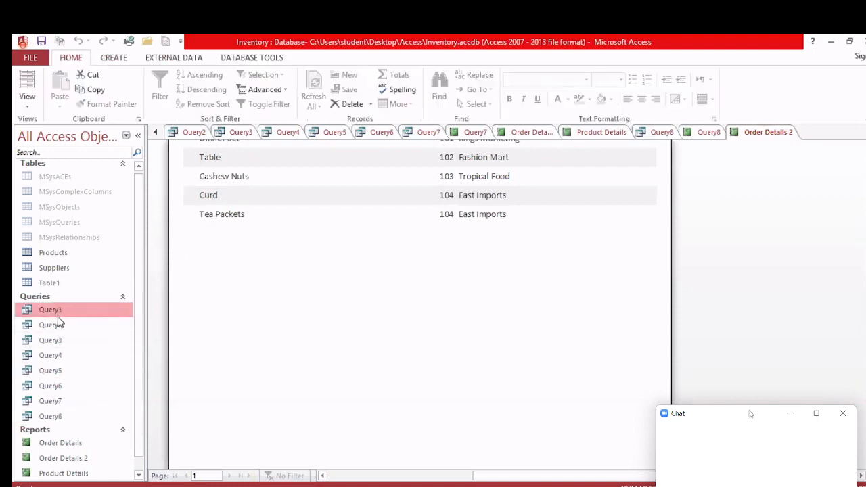
pyautogui.click(57, 326)
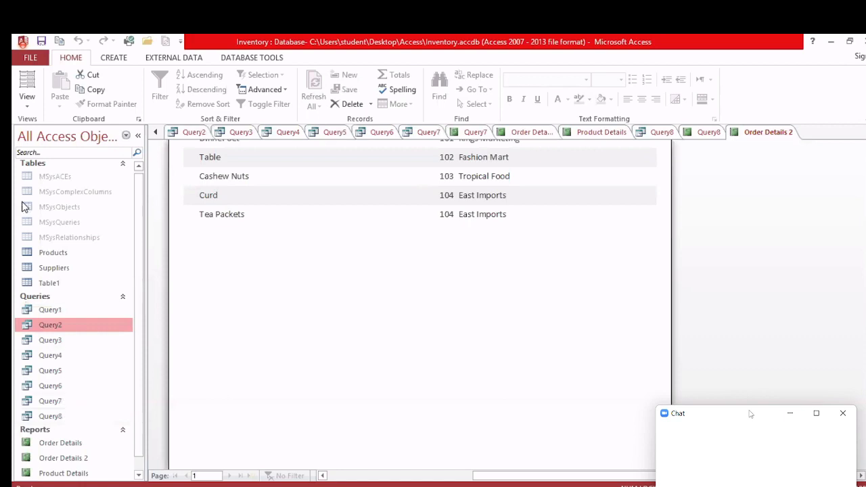
pyautogui.click(58, 255)
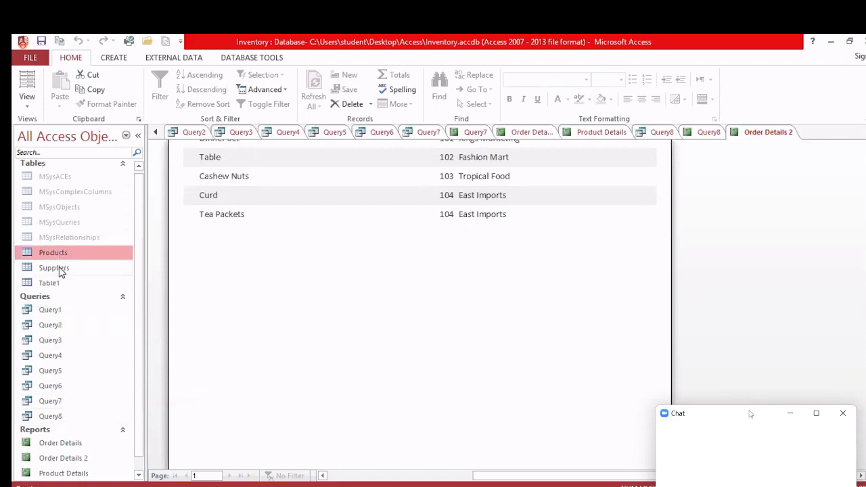
pyautogui.click(60, 269)
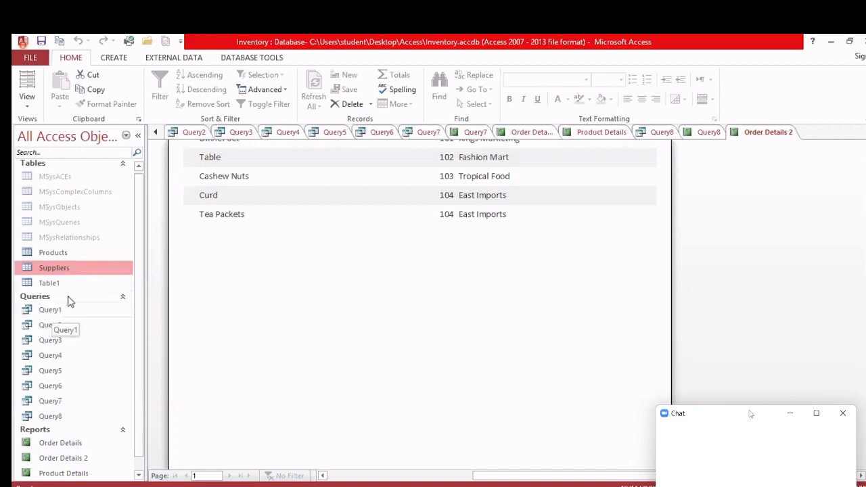
pyautogui.scroll(-1, 62, 399)
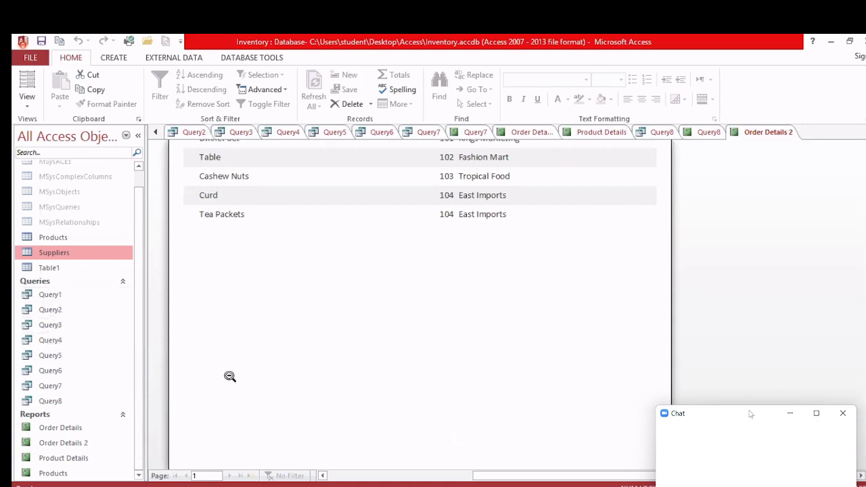
# Step: Leave Access and bring the Exercise 3 PDF task list to the front
pyautogui.click(122, 58)
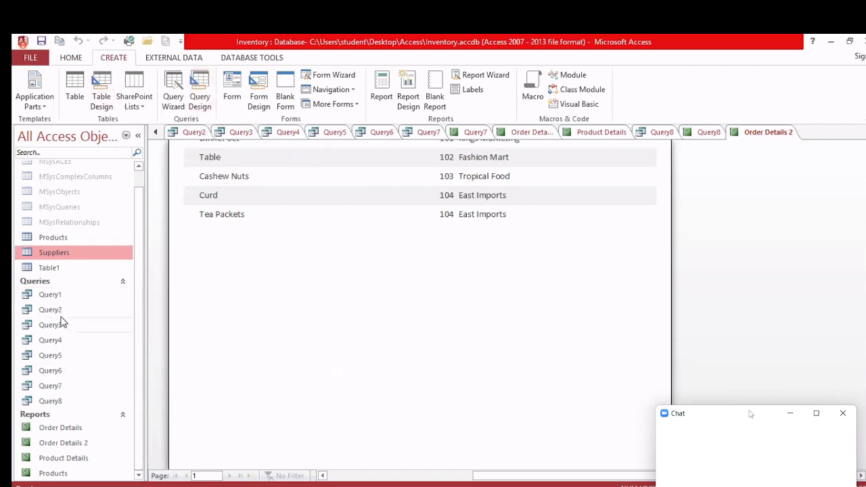
pyautogui.hotkey('alt', 'Tab')
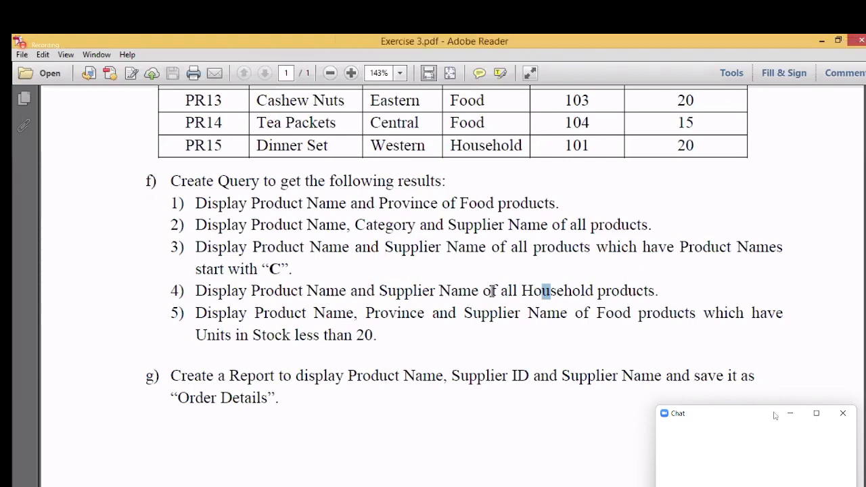
# Step: Send the second-semester exam start question in chat and close the chat window
pyautogui.moveTo(746, 421); pyautogui.dragTo(761, 214)
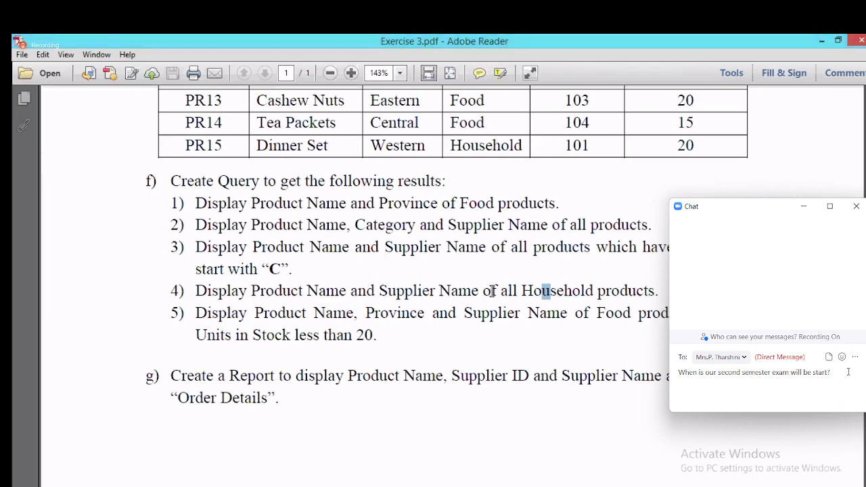
pyautogui.press('Return')
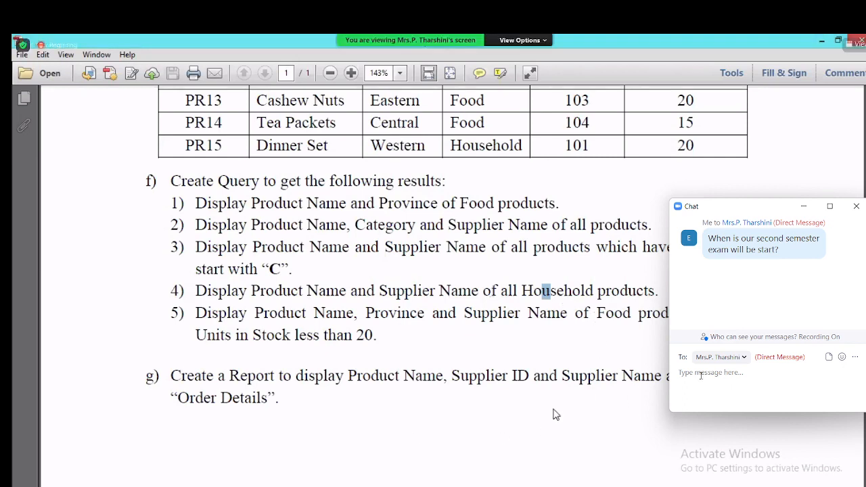
pyautogui.click(856, 205)
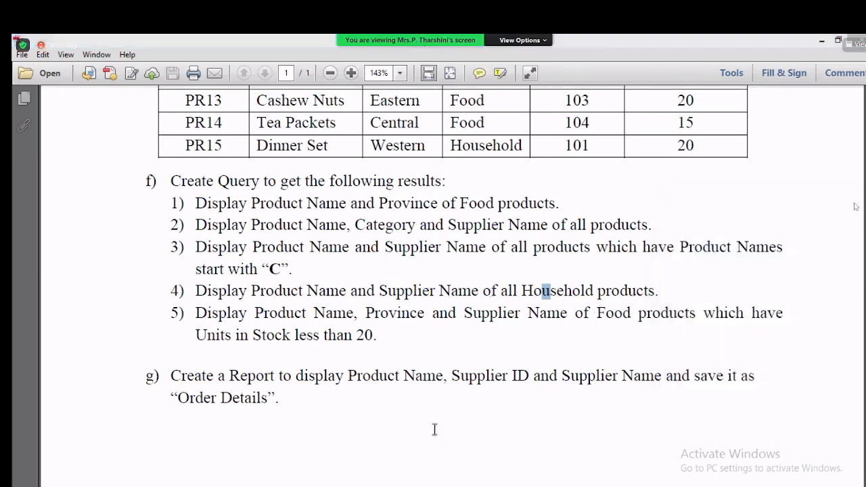